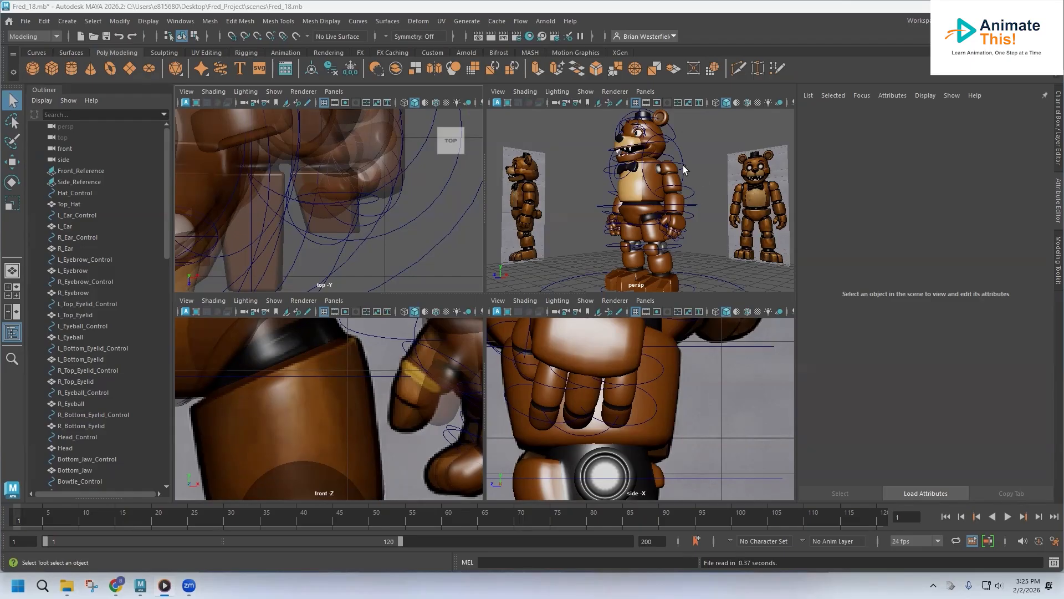
Inspect the left upper arm, left forearm, waist, torso and left top leg meshes by selecting each in the perspective view
scroll(683, 166, up, 5)
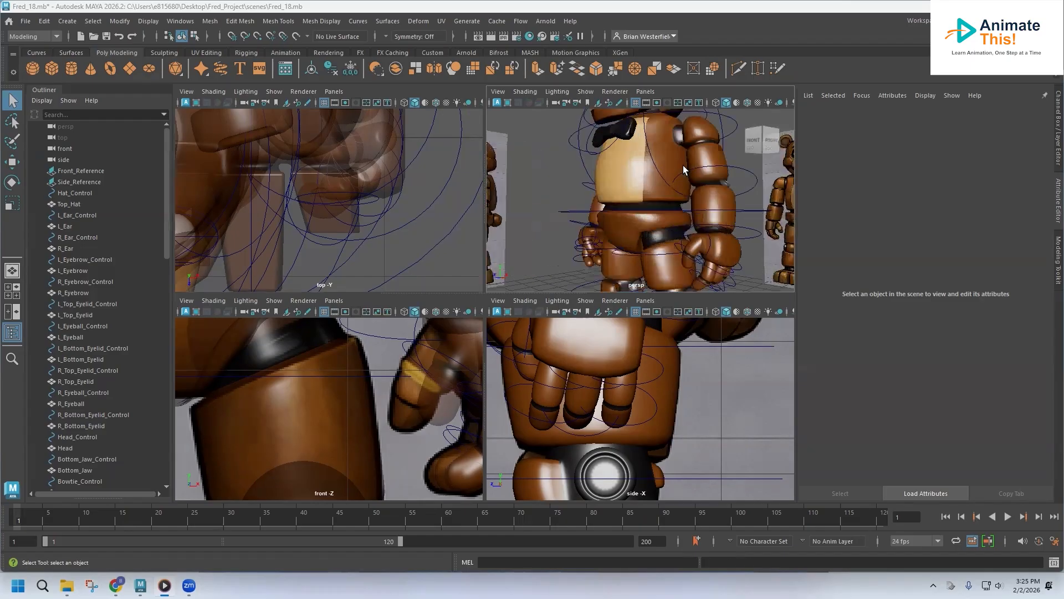
click(706, 139)
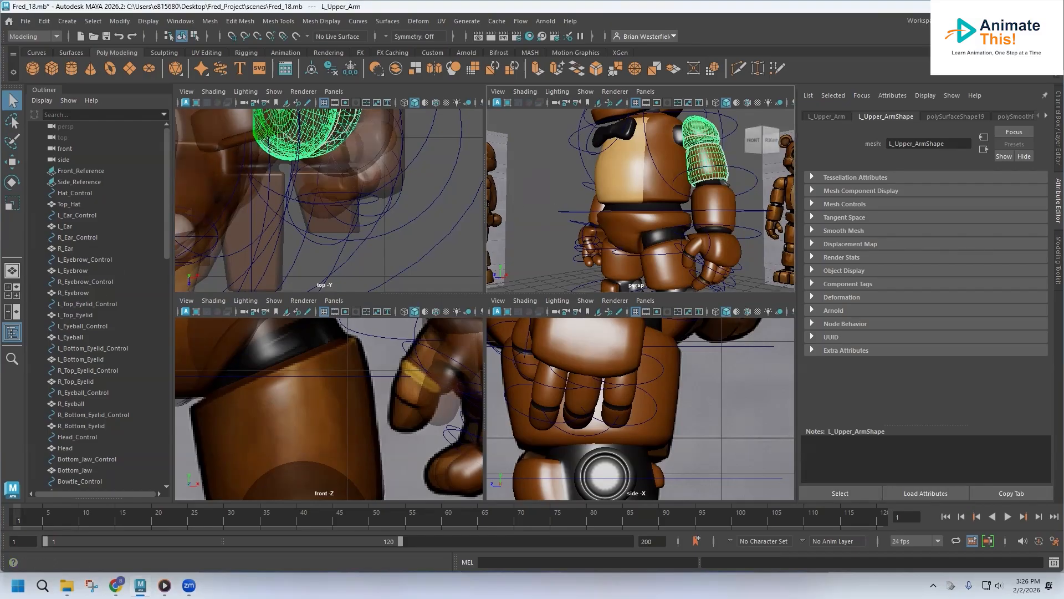
click(705, 198)
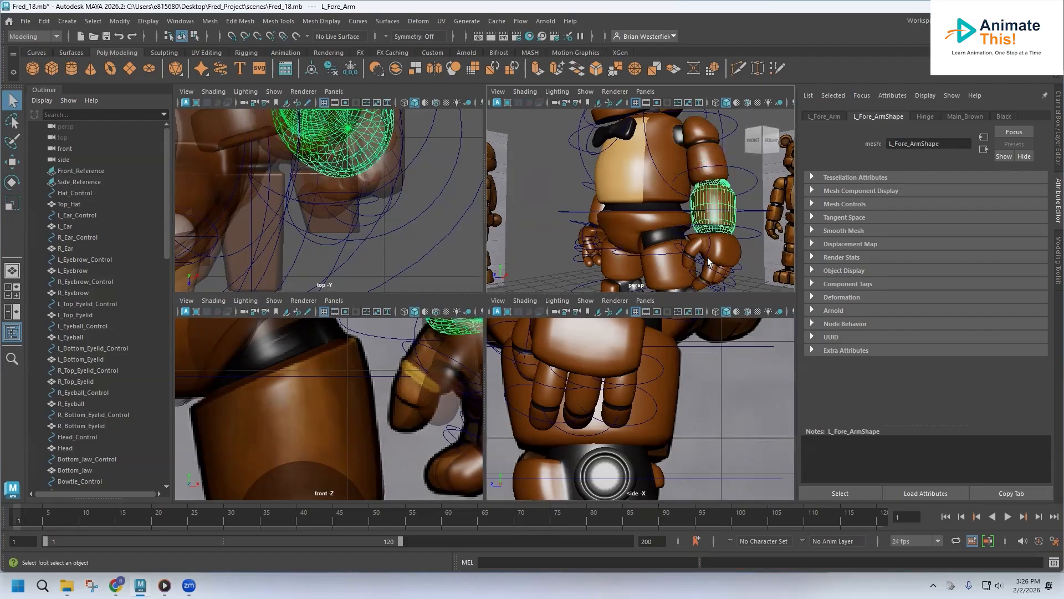
click(653, 219)
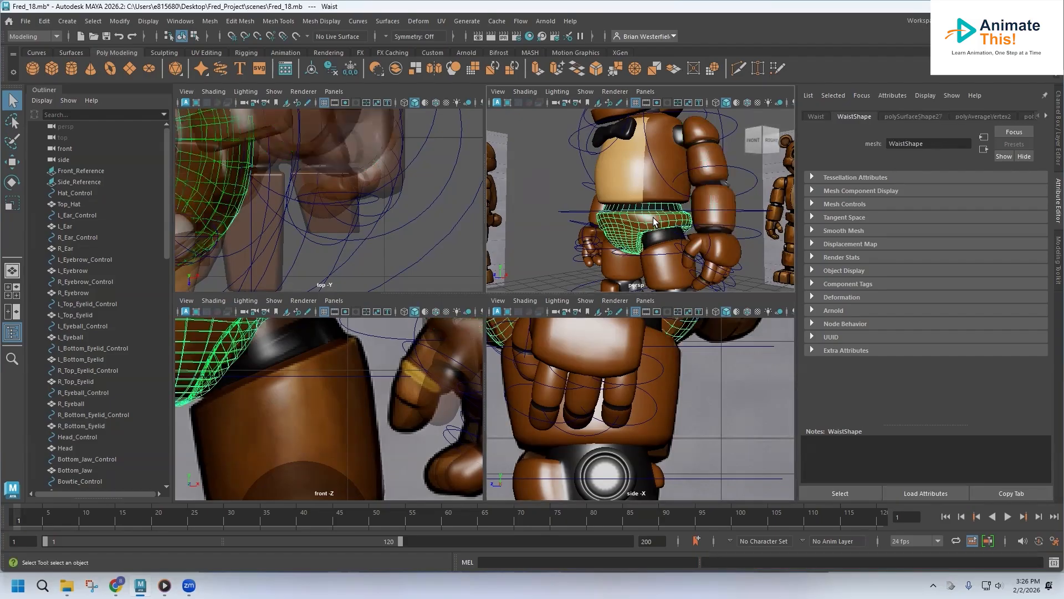
click(643, 168)
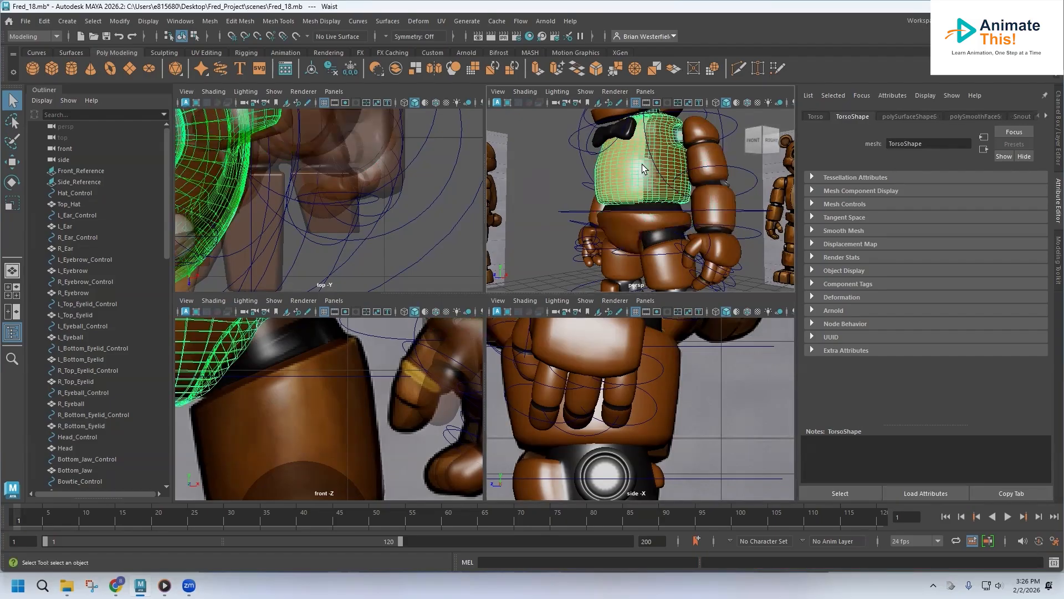
click(657, 247)
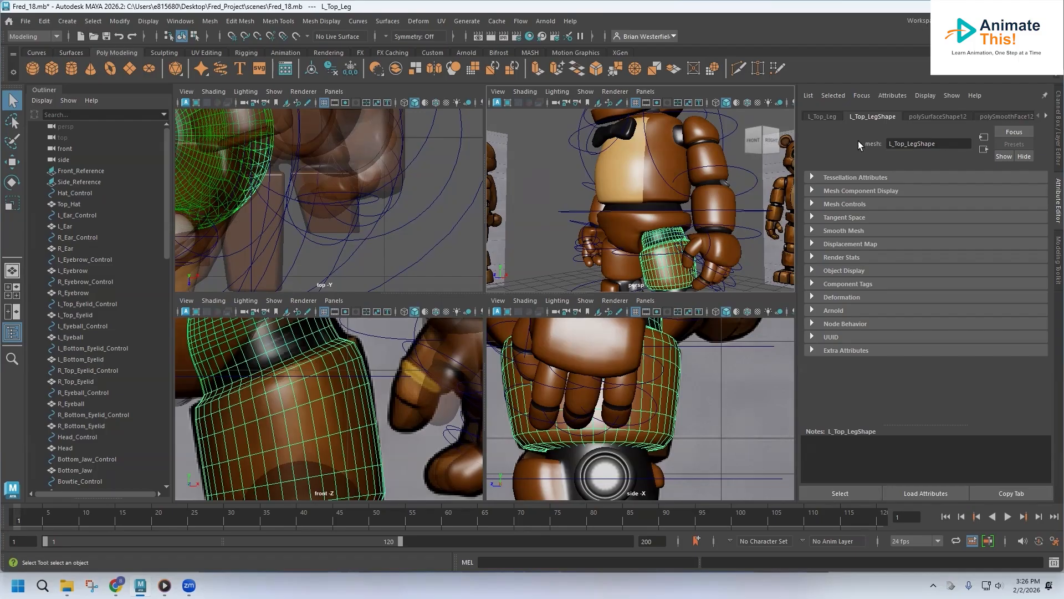
Reset the current workspace to its default layout
click(995, 21)
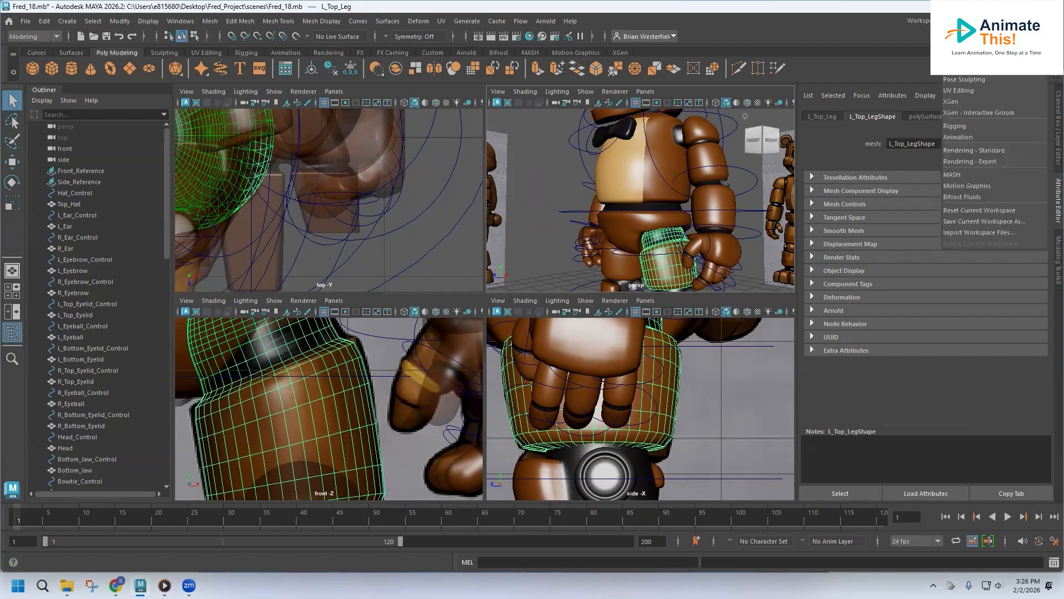
click(995, 21)
click(995, 21)
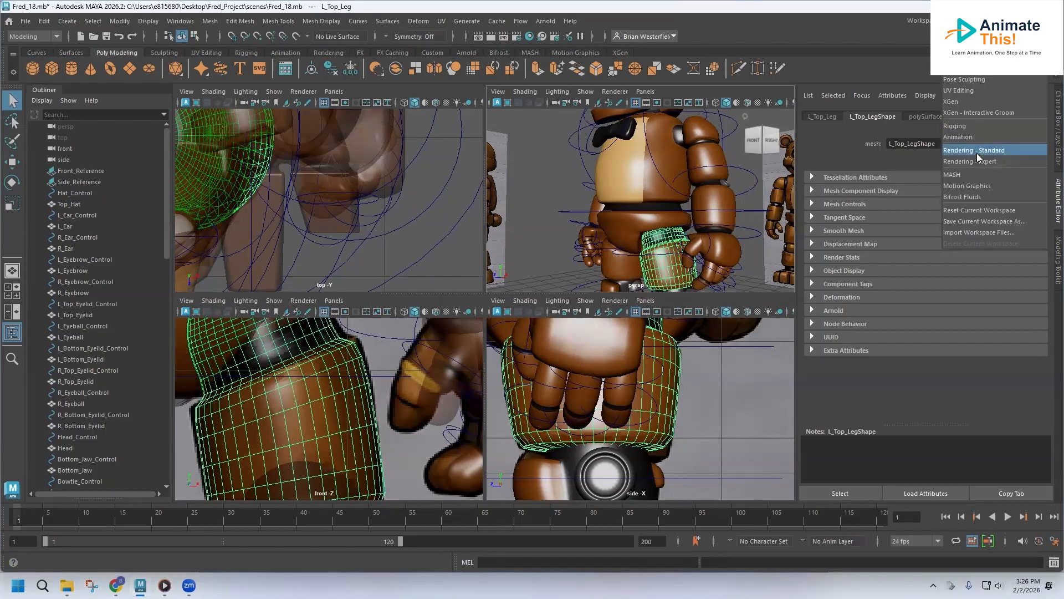
click(973, 210)
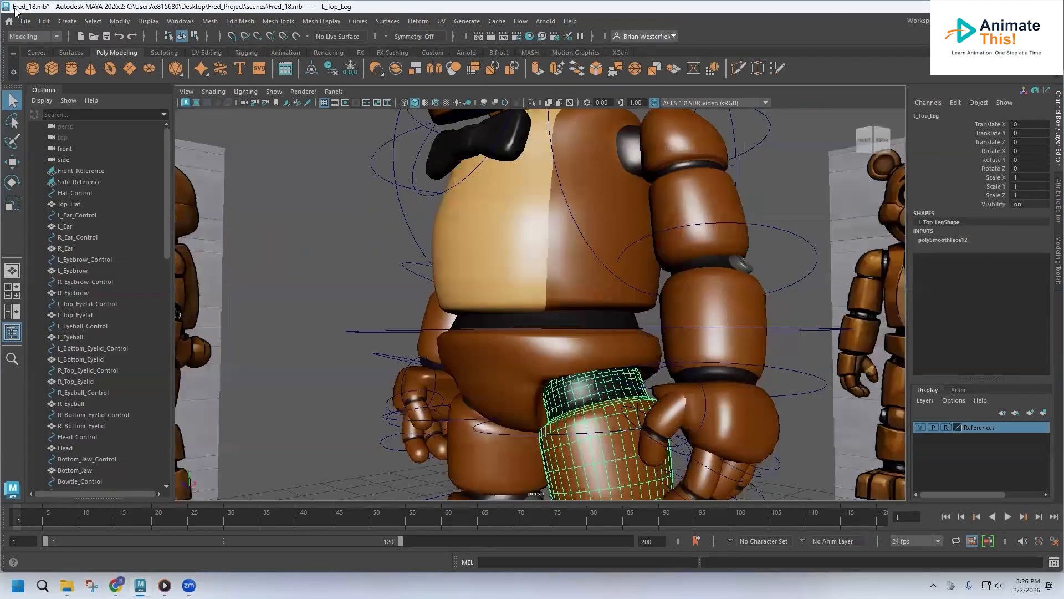
Set the project to the Fred_Project folder on the Desktop
click(25, 21)
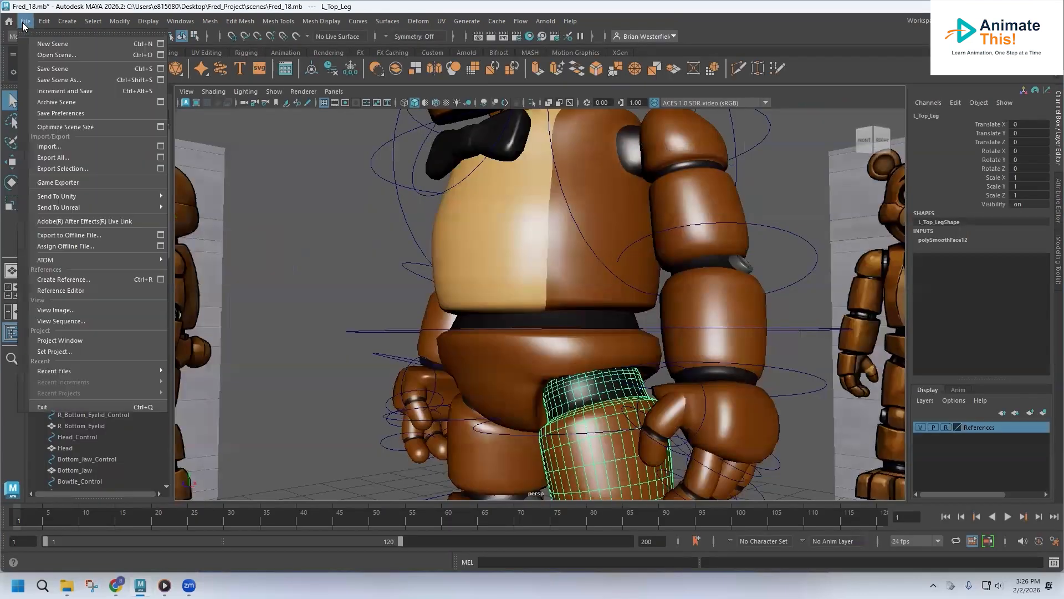
click(67, 351)
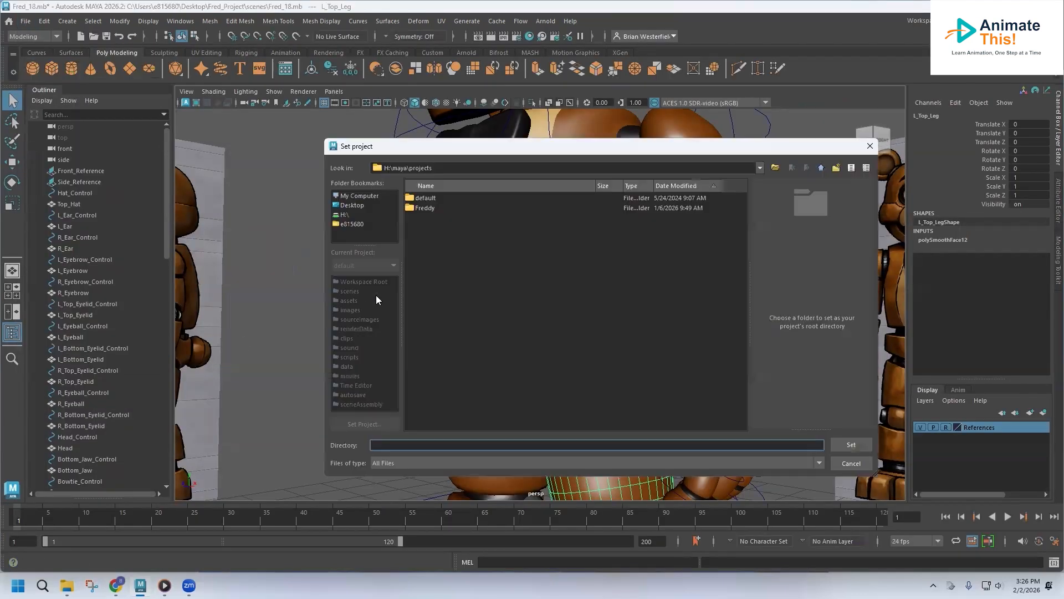
click(351, 206)
click(437, 219)
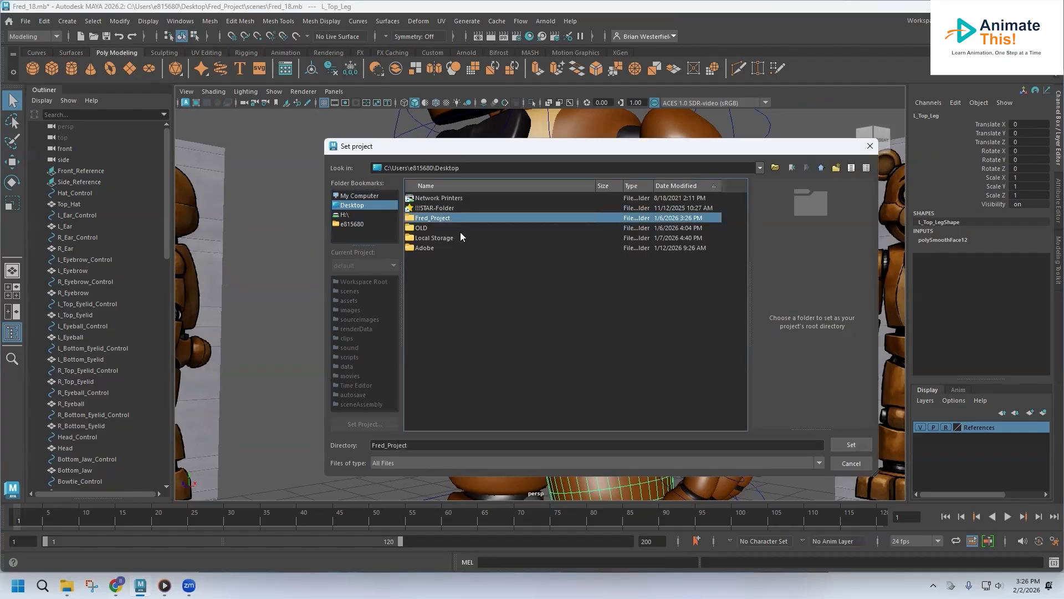
click(848, 444)
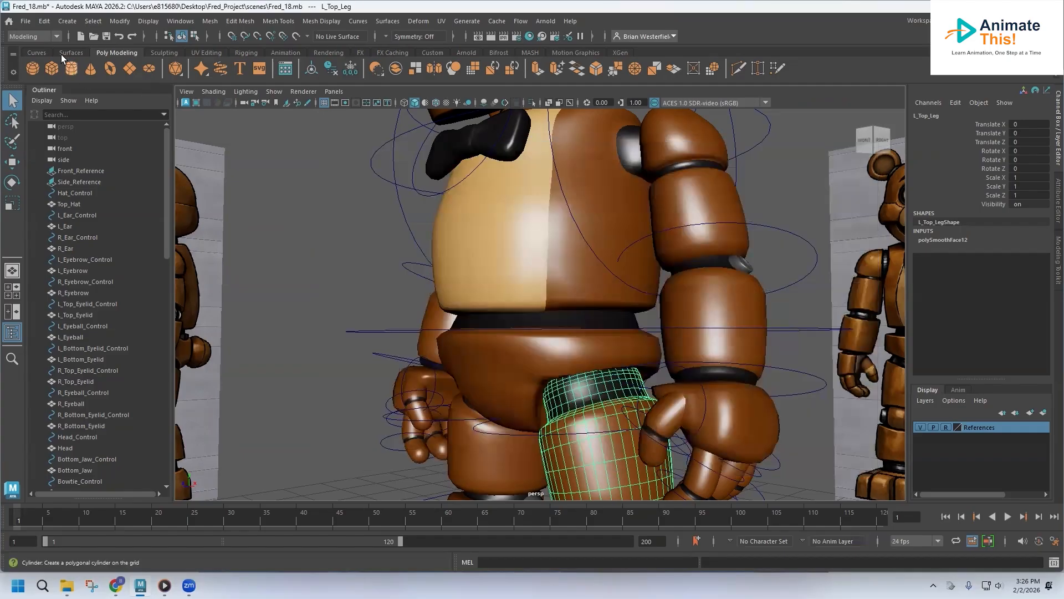
Open the scene Fred_18.mb from the project's scenes folder, discarding changes to the current scene
click(26, 24)
click(42, 51)
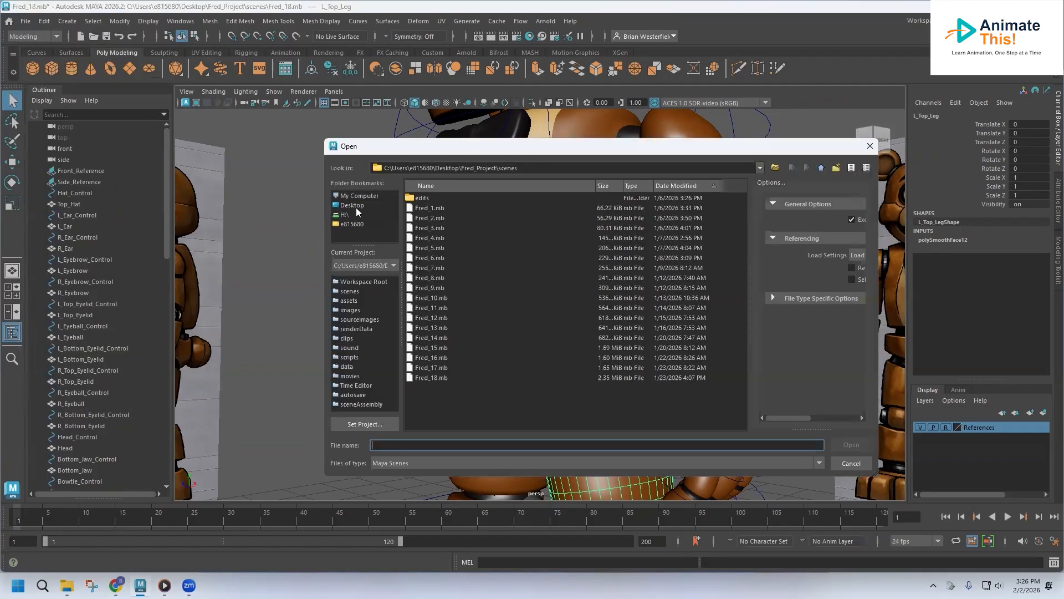
double_click(422, 377)
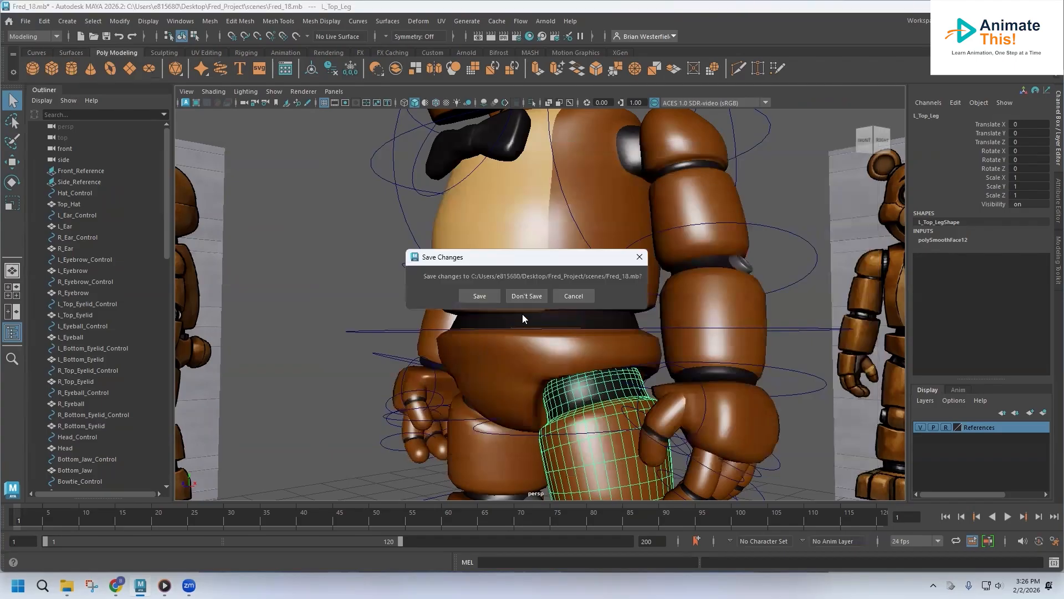
click(526, 296)
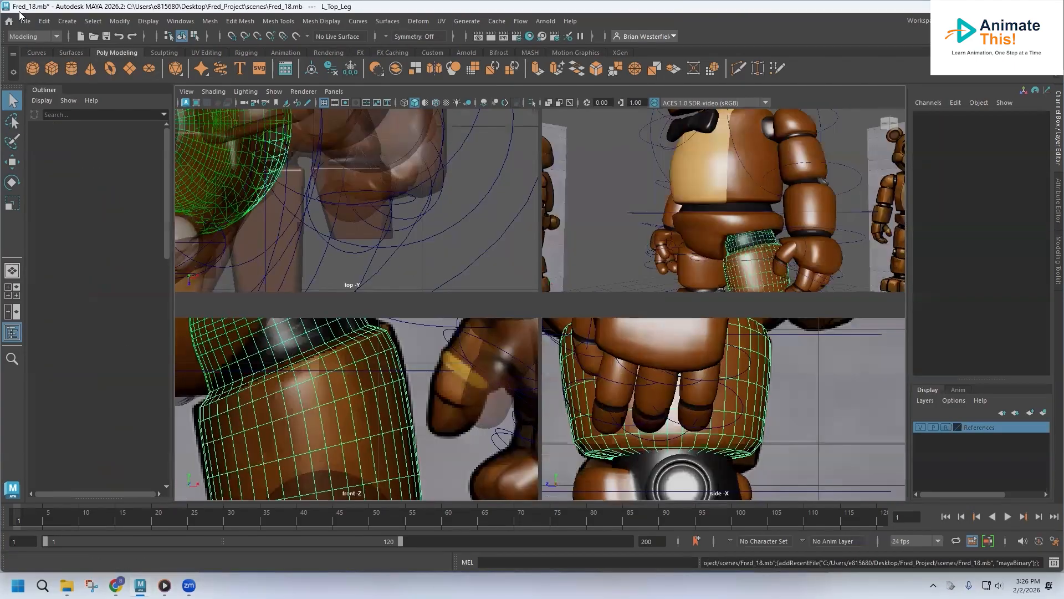
Save the scene under the new name Fred_19.mb in the scenes folder
click(24, 22)
click(45, 74)
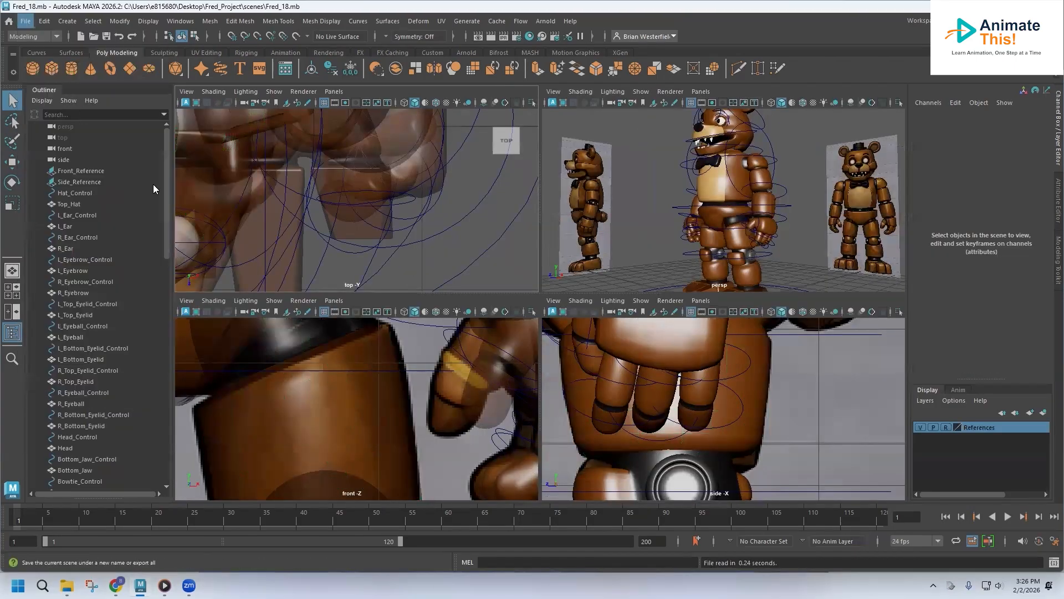
drag(390, 431, 399, 432)
text(9)
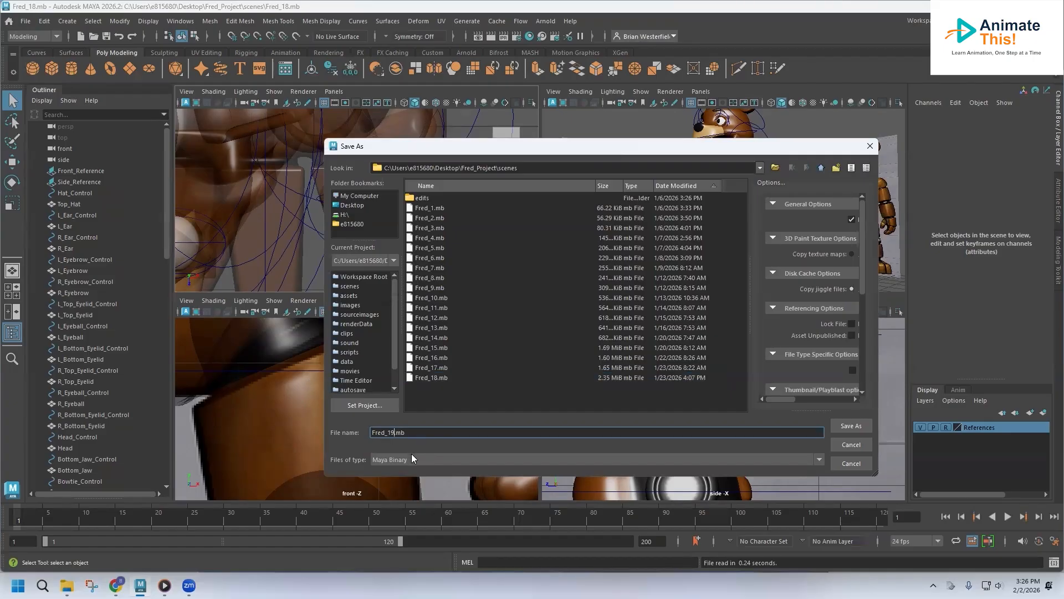
key(Return)
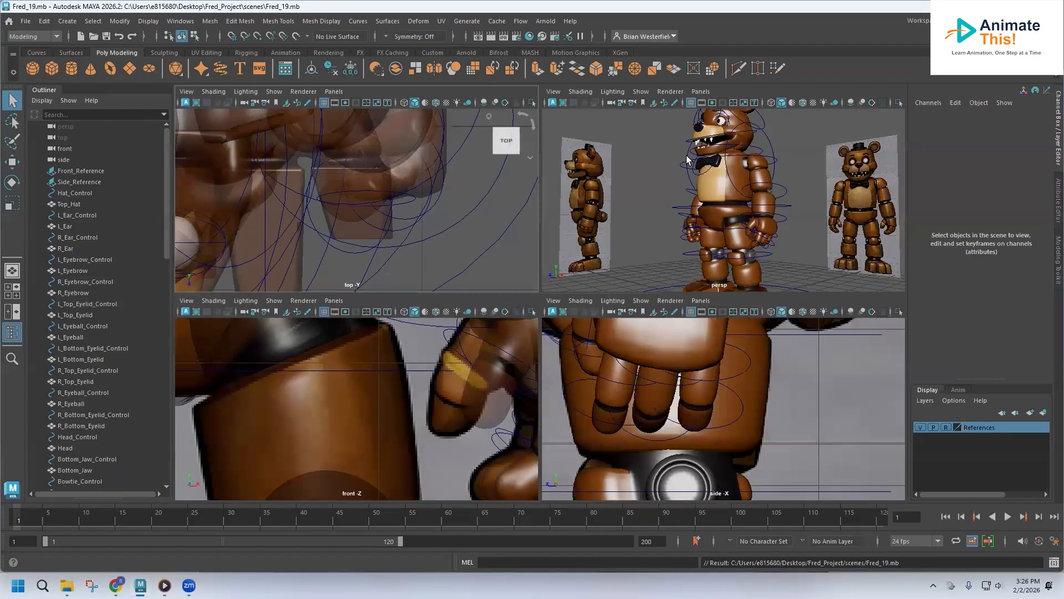
Make sure X-Ray shading is active in the front view and enable it in the side view
scroll(383, 369, down, 5)
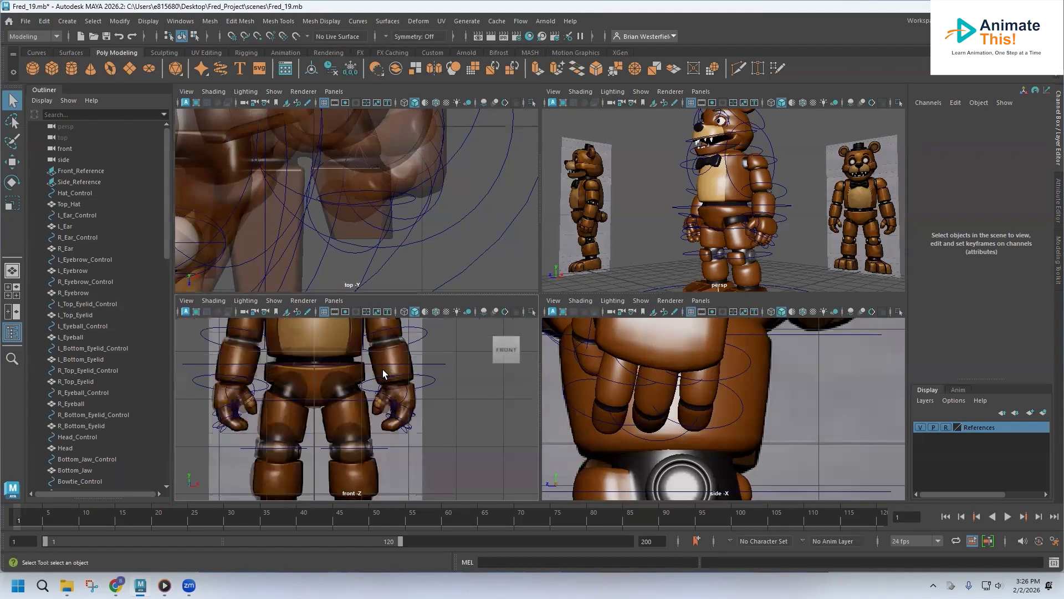
click(213, 304)
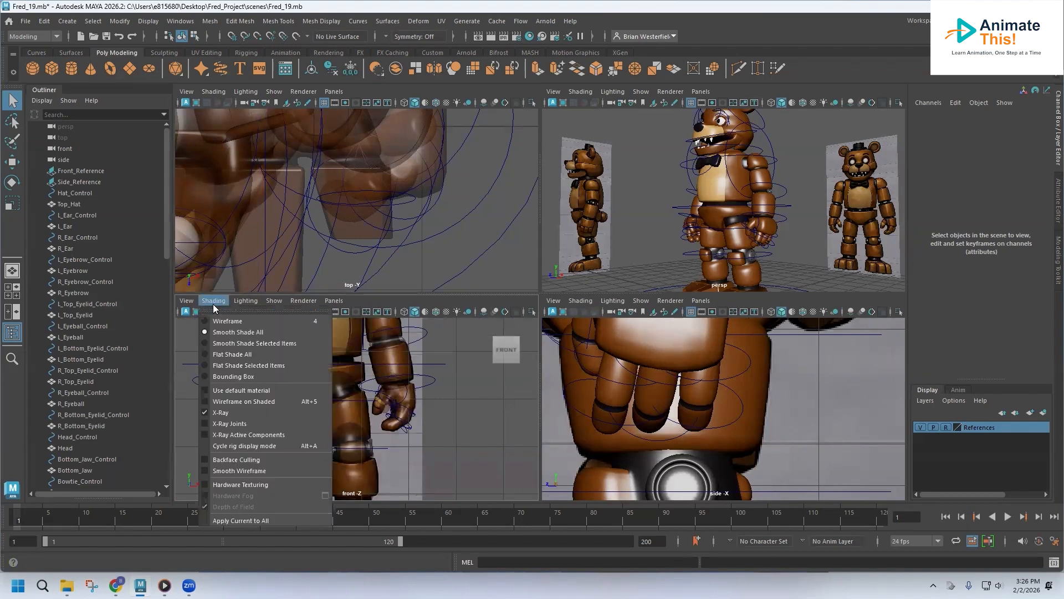
click(221, 413)
click(573, 302)
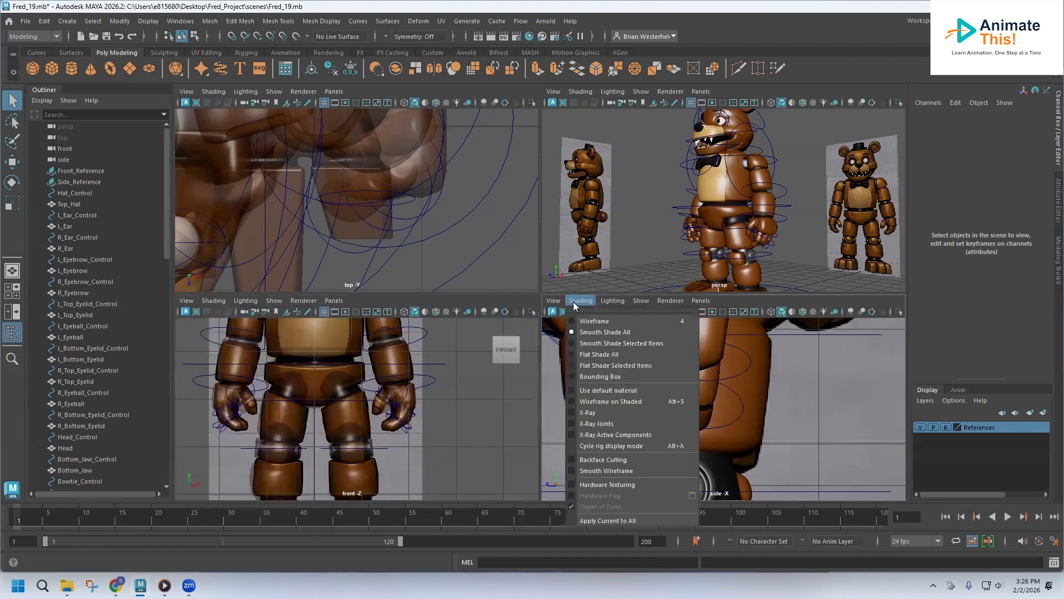
click(587, 412)
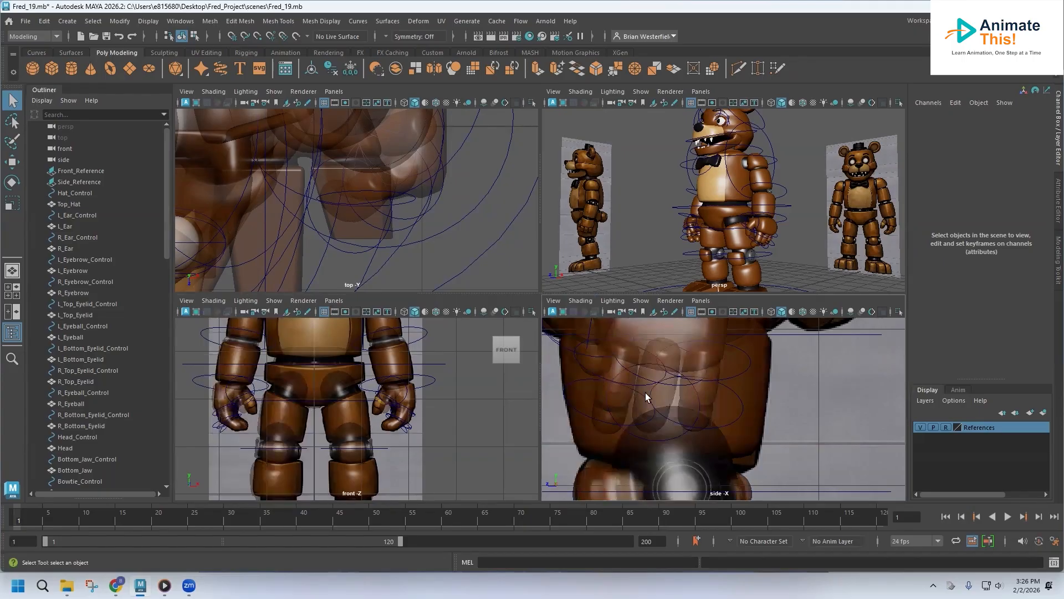
Switch to the Rigging menu set and hide the References display layer
scroll(644, 392, down, 8)
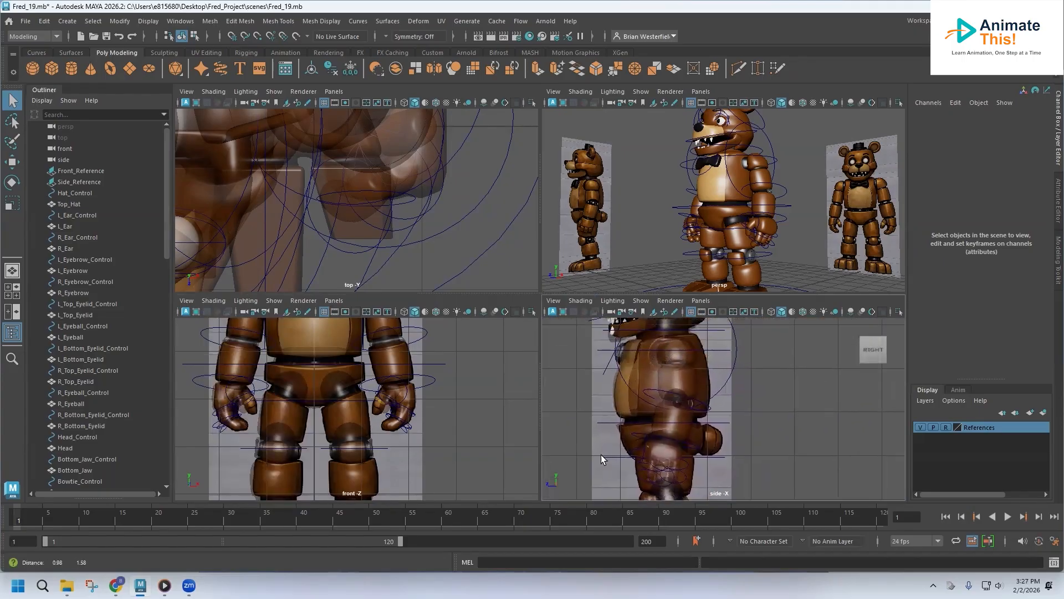
scroll(605, 434, up, 2)
alt+middle_drag(606, 435, 596, 496)
alt+middle_drag(623, 380, 648, 459)
alt+middle_drag(349, 359, 352, 442)
alt+middle_drag(353, 395, 356, 431)
alt+middle_drag(346, 387, 369, 452)
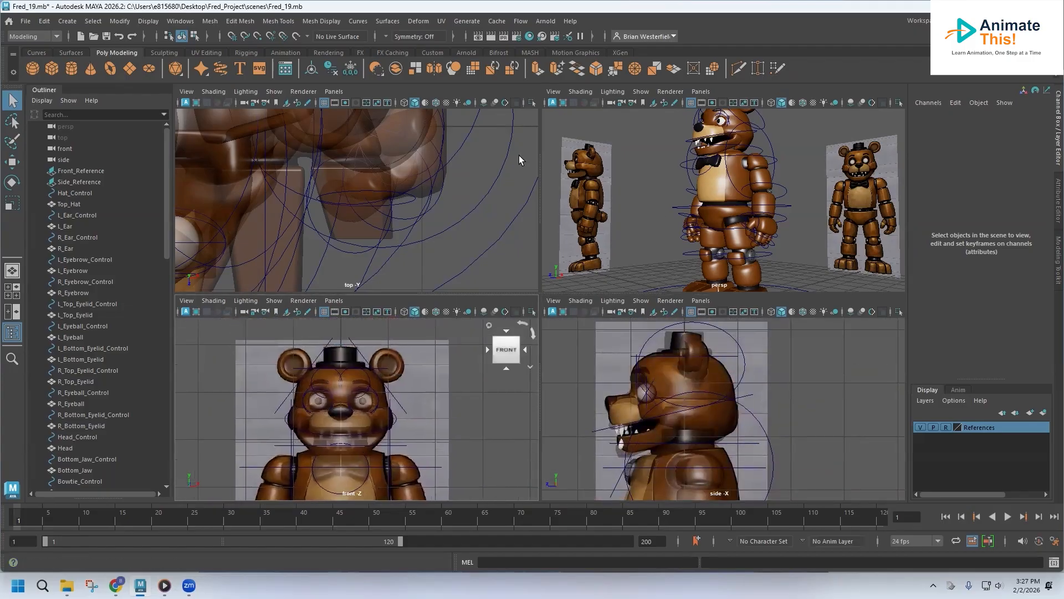
click(55, 36)
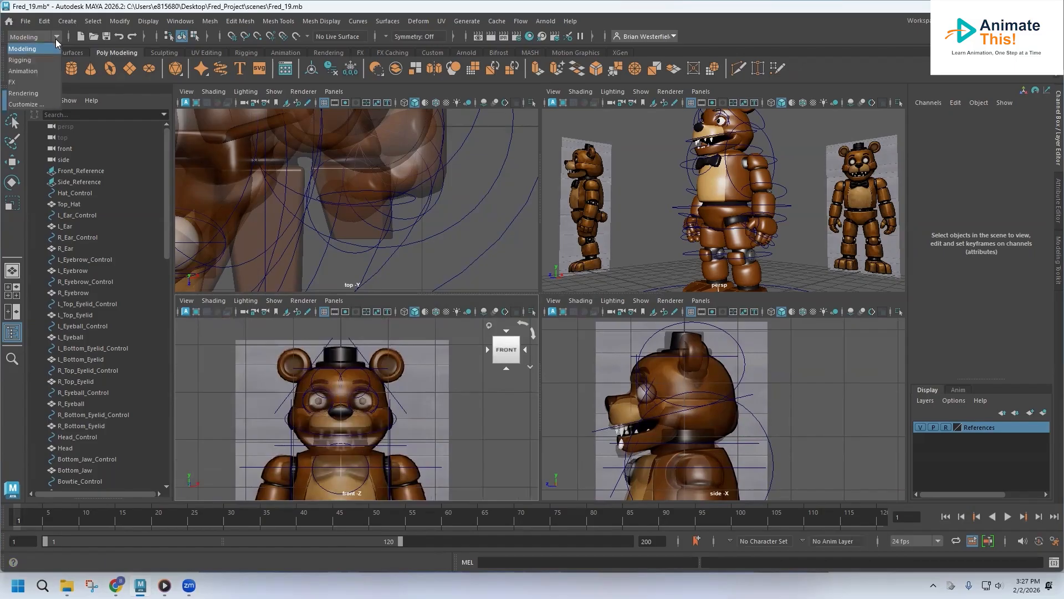
click(51, 55)
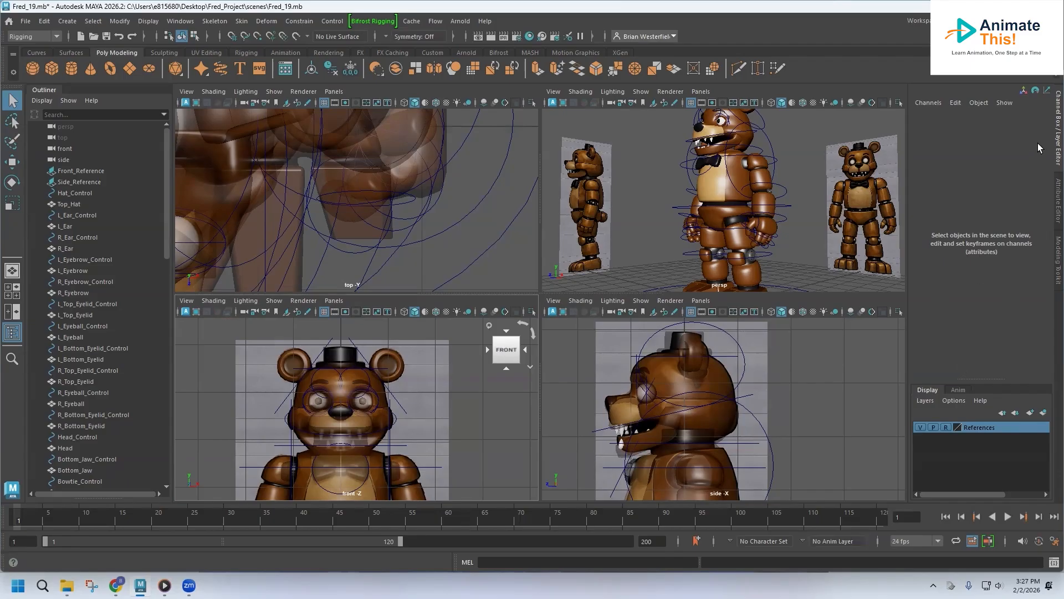
click(920, 427)
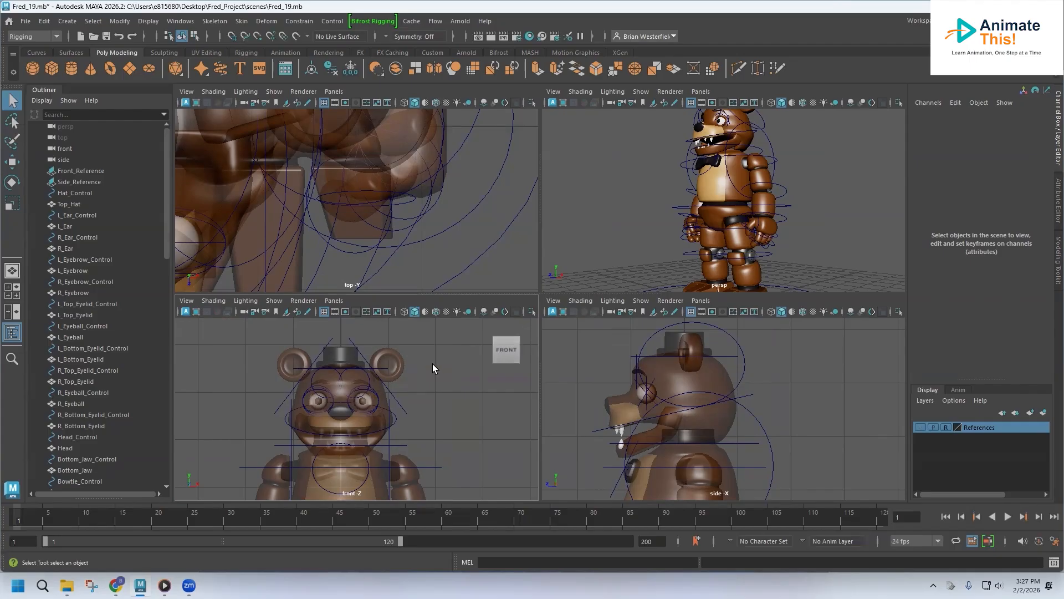
Examine the character's left ear up close in both the front and side views
scroll(429, 362, up, 2)
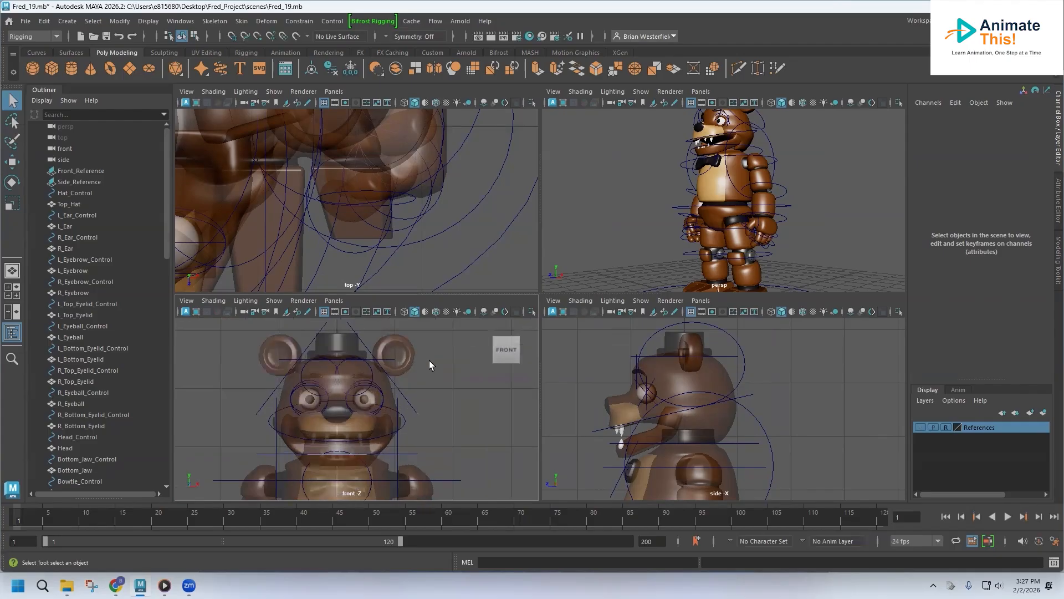
alt+middle_drag(434, 353, 461, 395)
scroll(429, 411, up, 3)
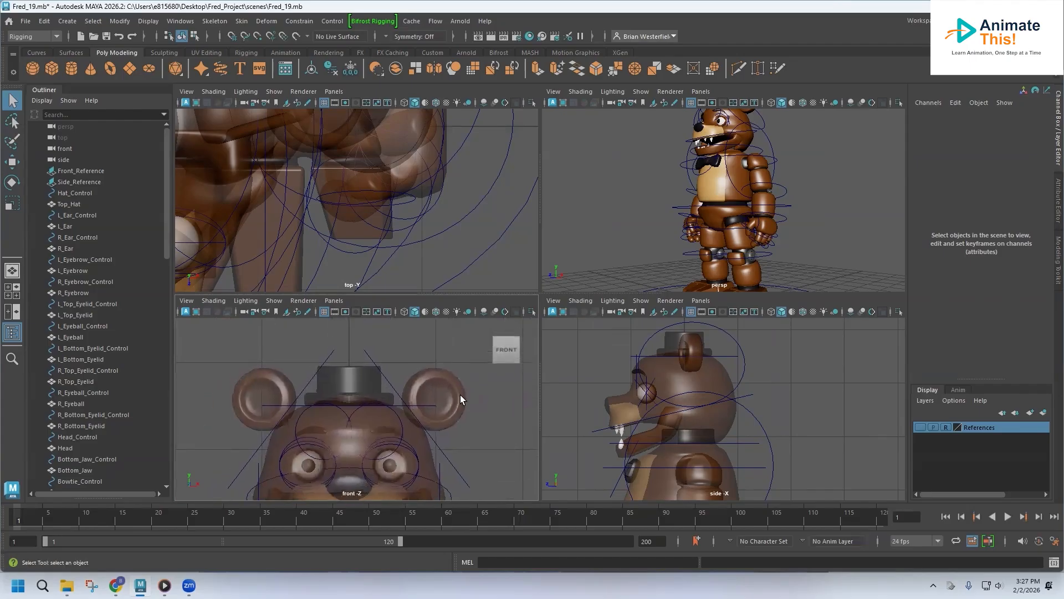
scroll(461, 395, up, 2)
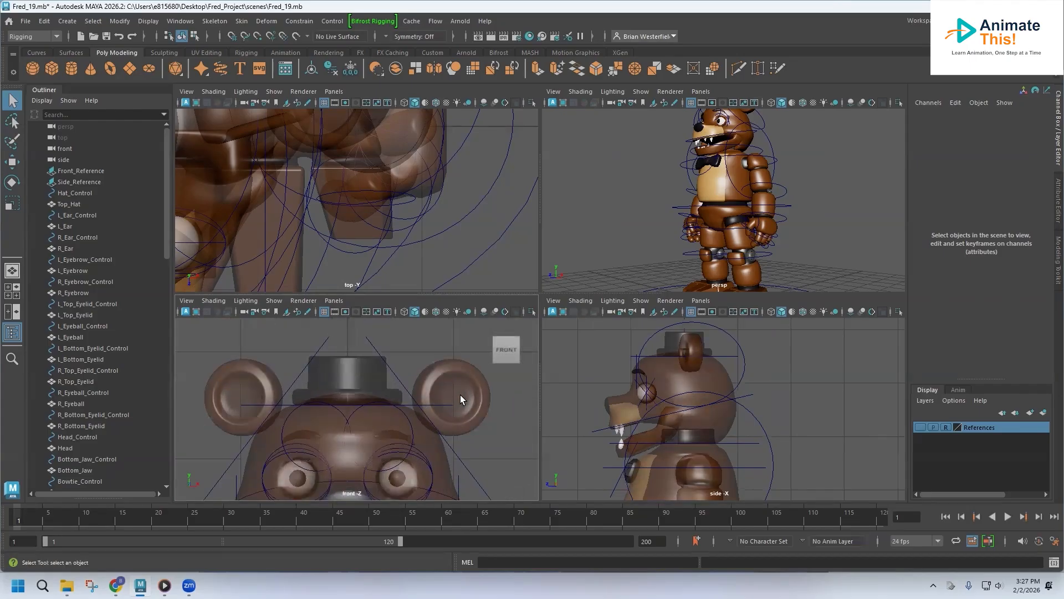
scroll(676, 387, up, 3)
alt+middle_drag(692, 414, 728, 482)
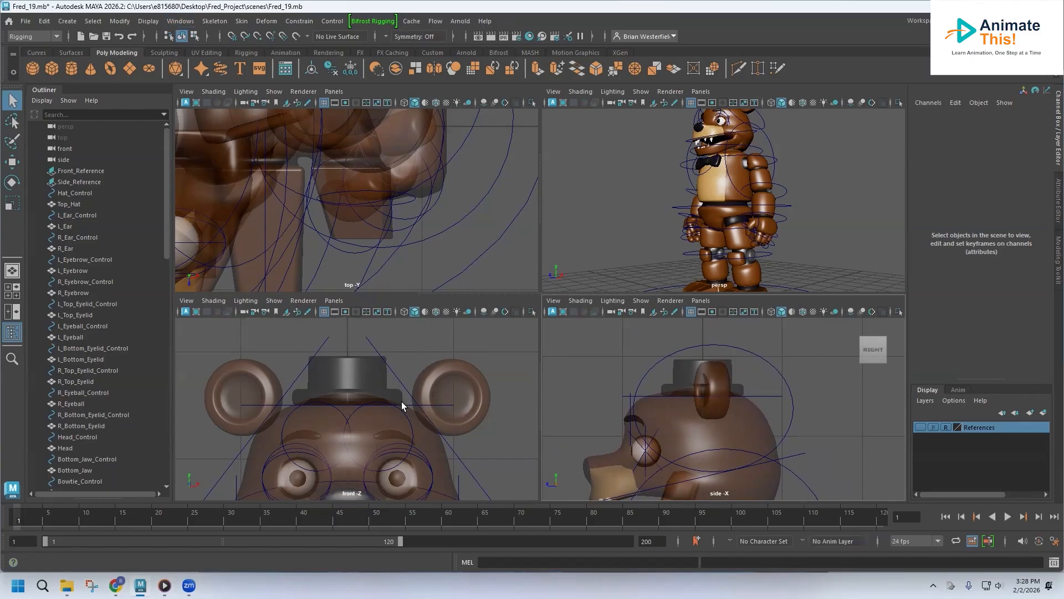
scroll(405, 401, up, 3)
alt+middle_drag(406, 401, 324, 381)
scroll(314, 409, down, 5)
scroll(314, 410, up, 2)
scroll(314, 409, up, 6)
scroll(339, 415, up, 2)
scroll(324, 382, down, 5)
scroll(325, 383, up, 6)
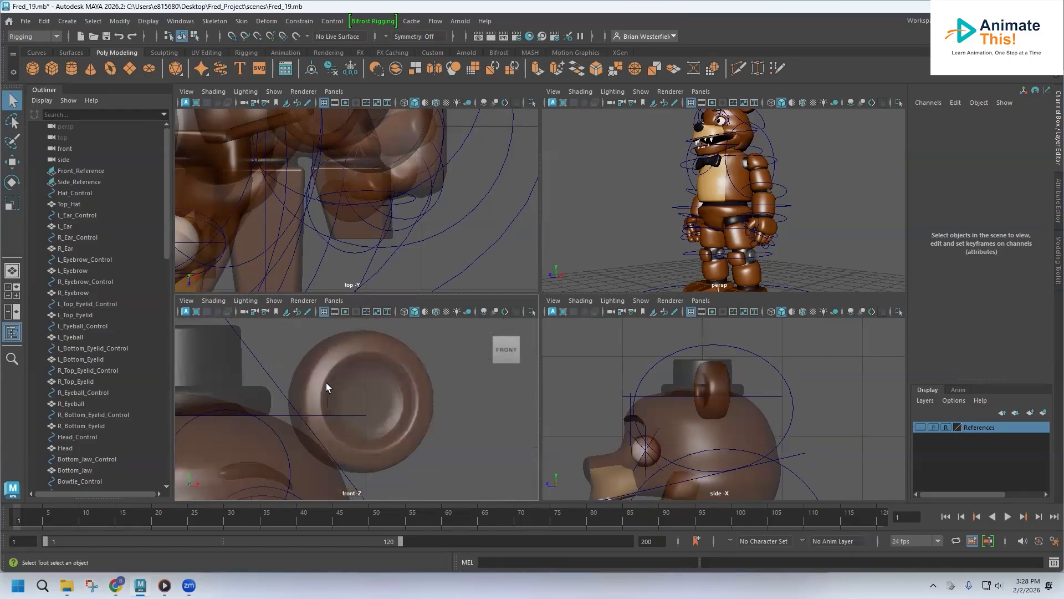
alt+middle_drag(690, 403, 675, 439)
scroll(657, 419, up, 2)
scroll(657, 419, down, 4)
scroll(677, 402, up, 2)
scroll(677, 401, up, 2)
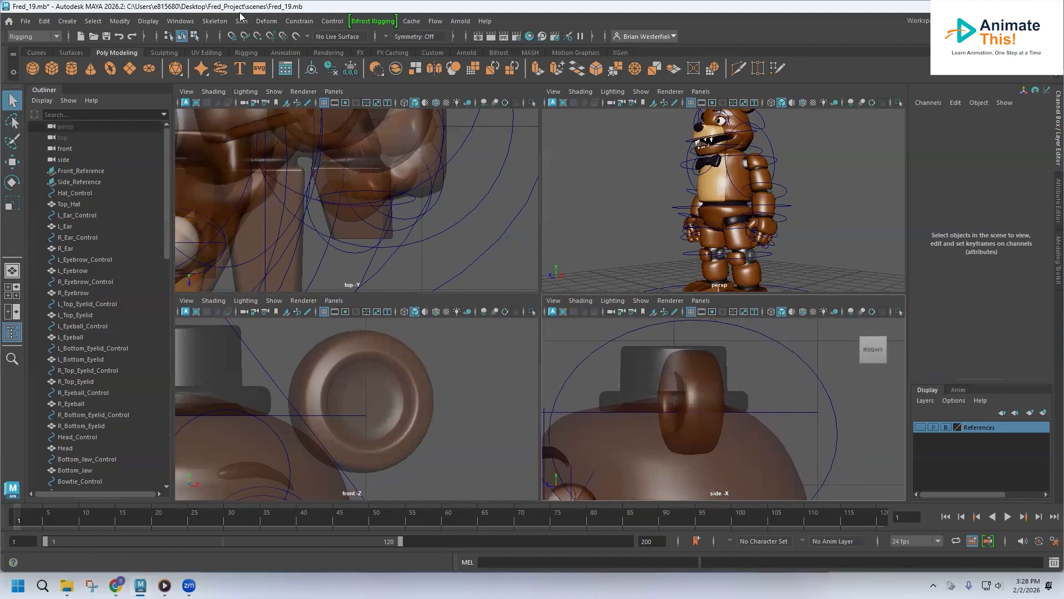
Create a two-joint chain in the front view, from the base of the left ear to its upper outer edge
click(214, 21)
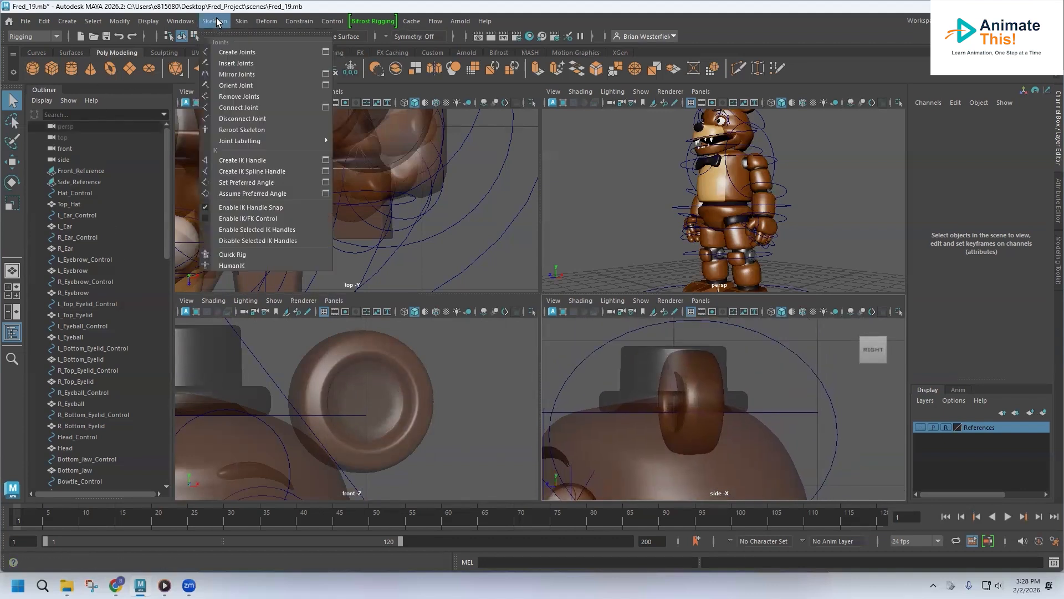
click(284, 51)
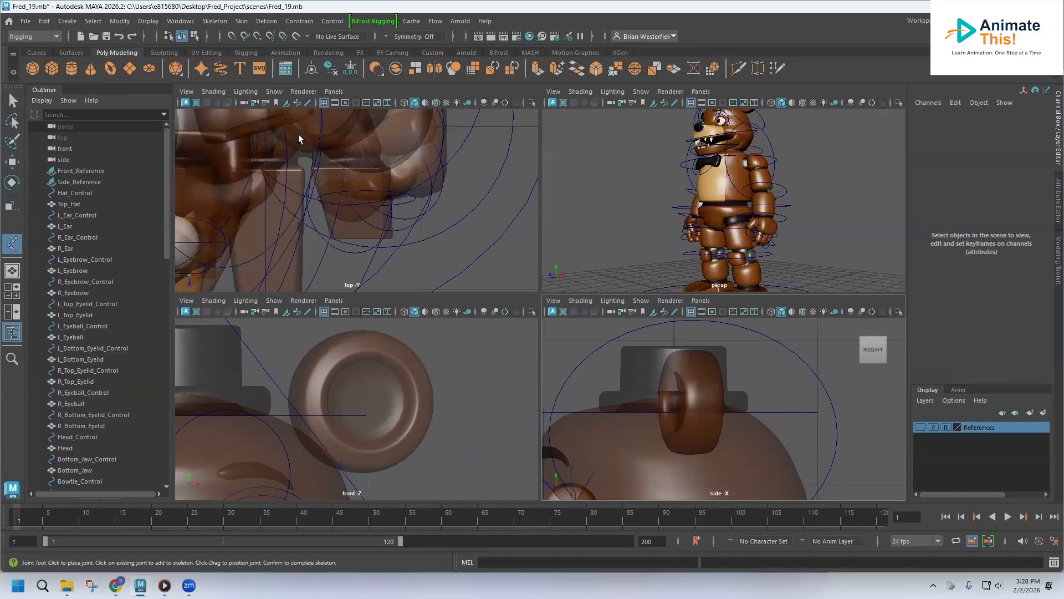
click(306, 450)
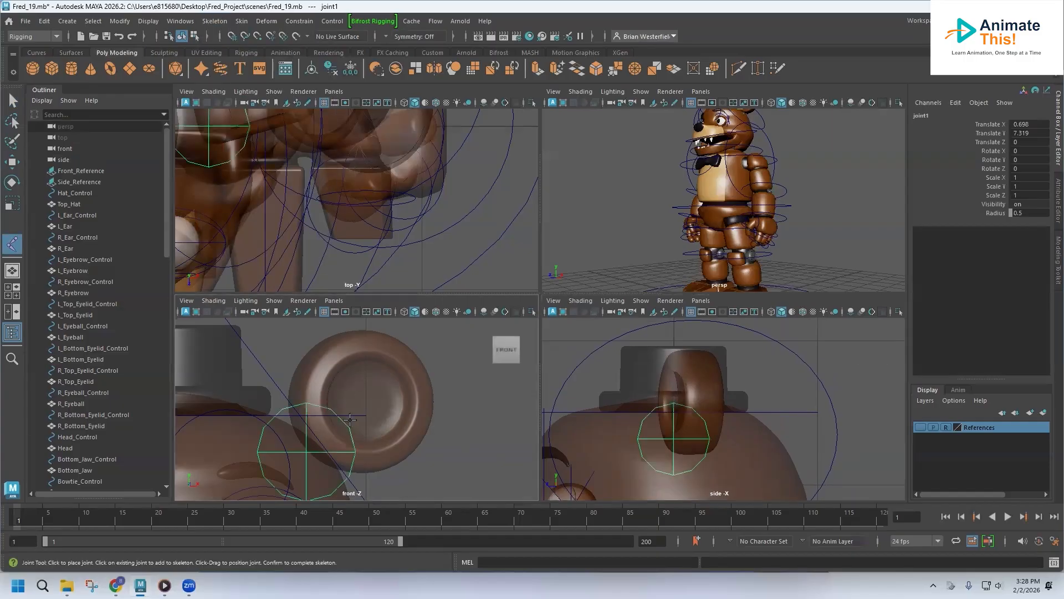
click(417, 359)
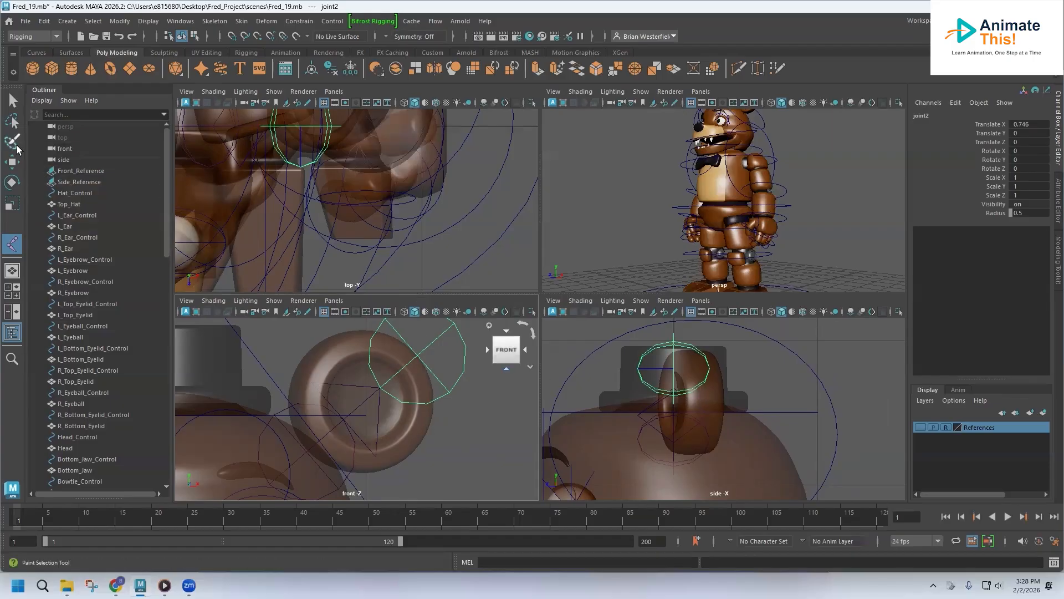
Move the ear's base joint back to about -0.085 in Z and its tip joint to about -0.081 in the side view
click(13, 162)
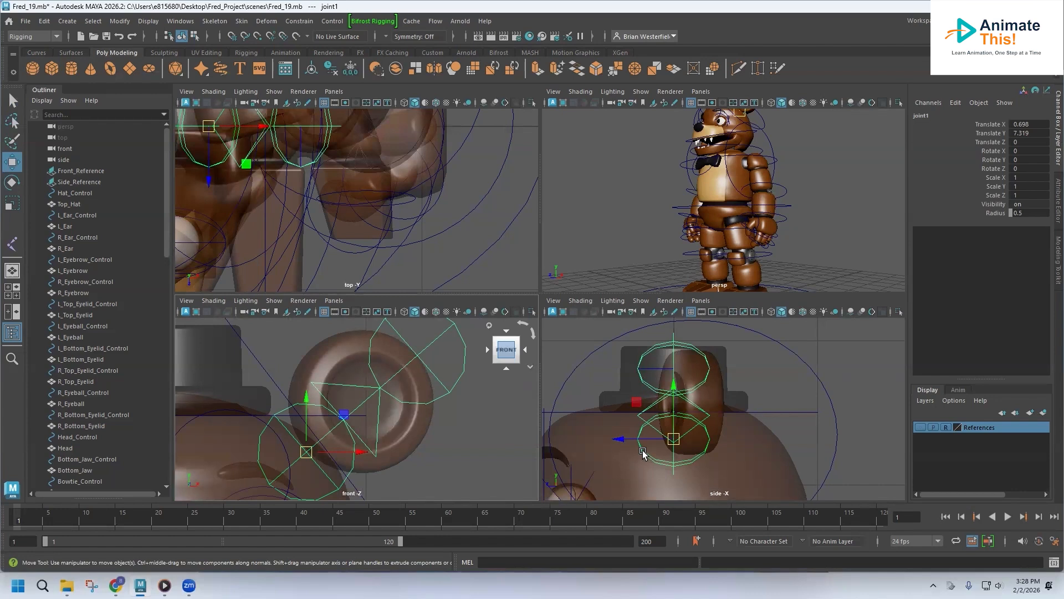
drag(624, 439, 633, 440)
key(Down)
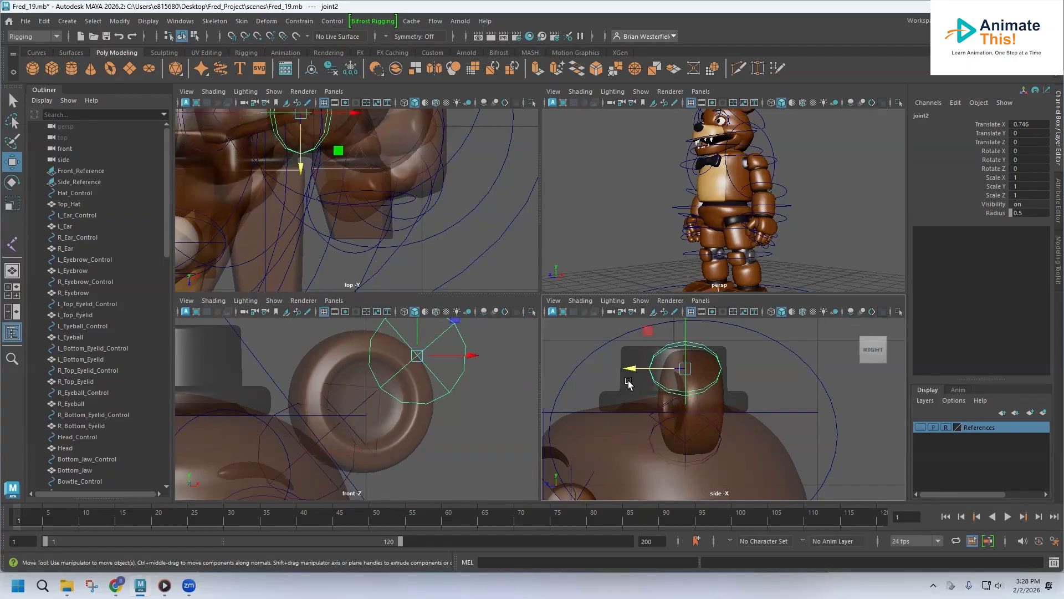
drag(631, 368, 642, 368)
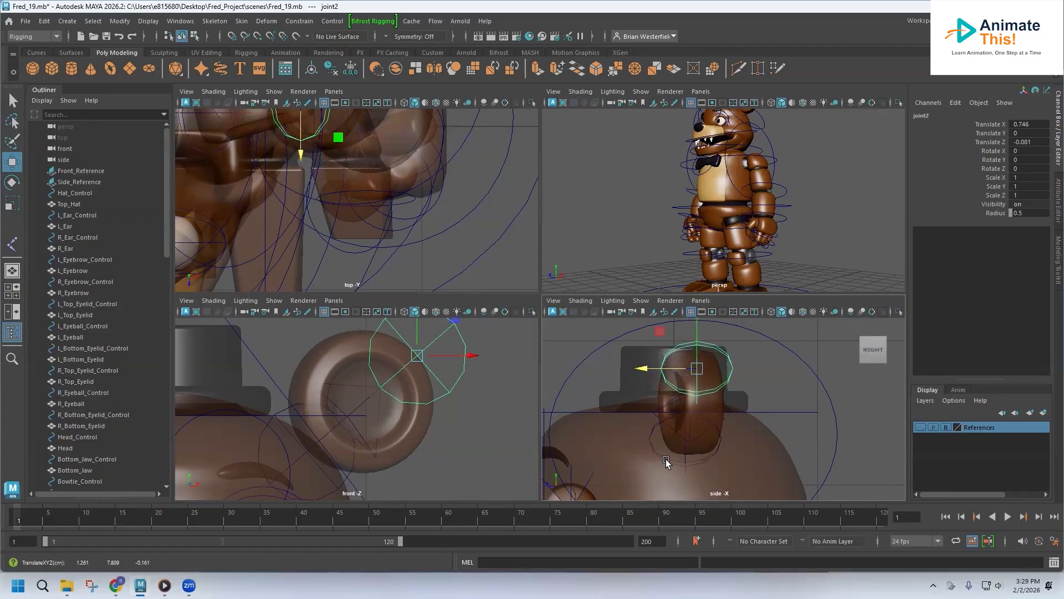
Fine-tune the joints' depth inside the ear in the side view, with base Translate Z about -0.108 and tip about -0.046
key(Up)
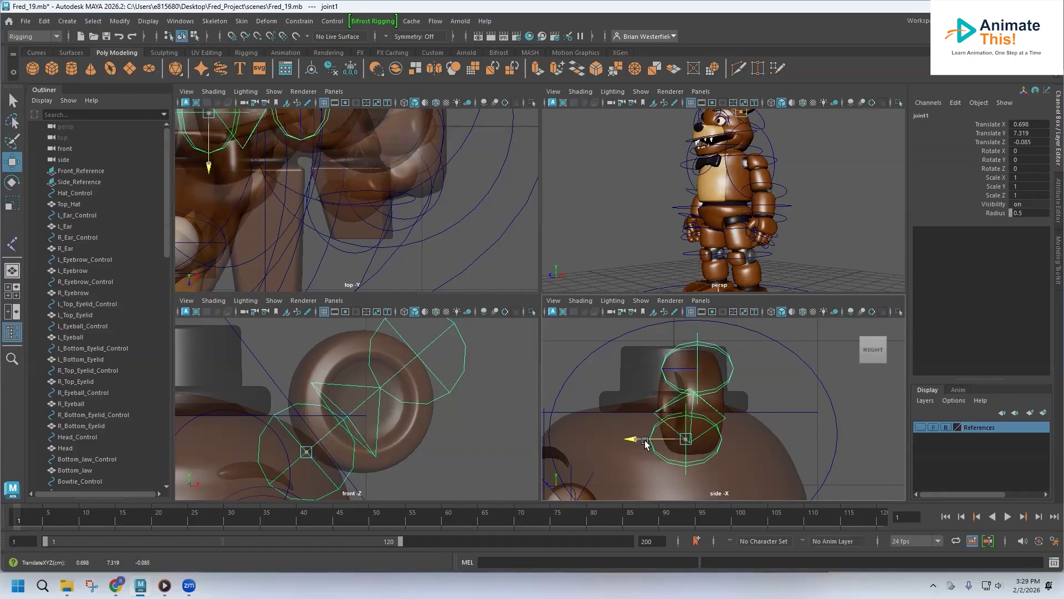
drag(647, 443, 646, 442)
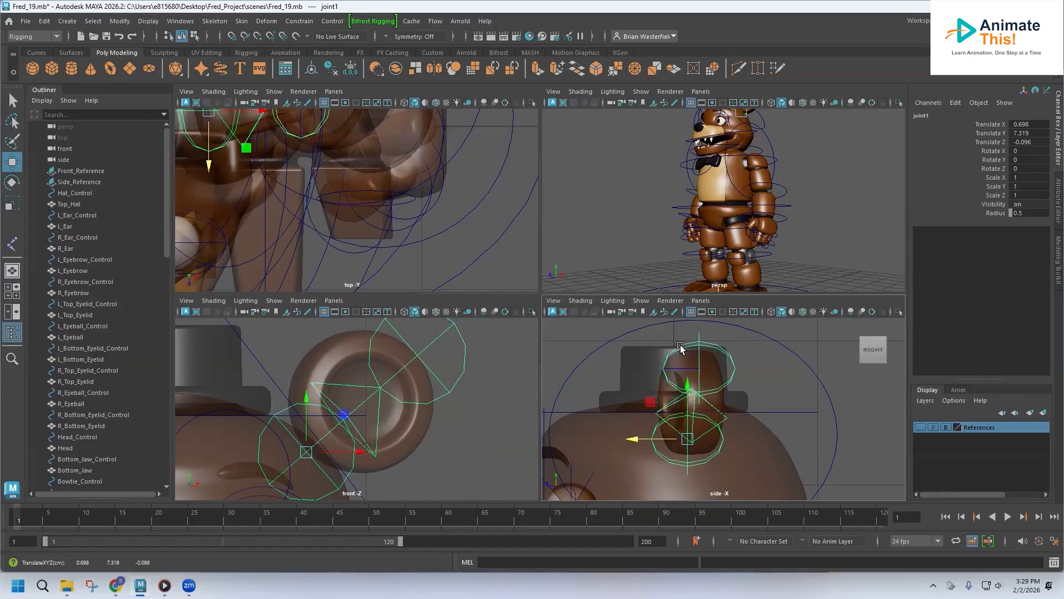
key(Down)
drag(646, 369, 648, 369)
key(Up)
drag(642, 441, 644, 442)
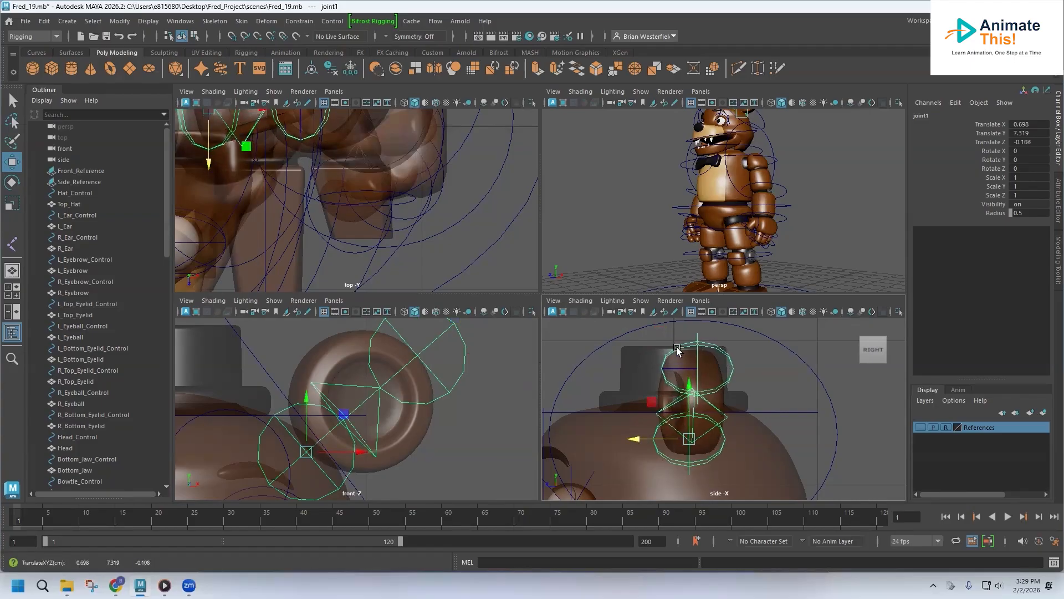
key(Down)
drag(642, 369, 641, 369)
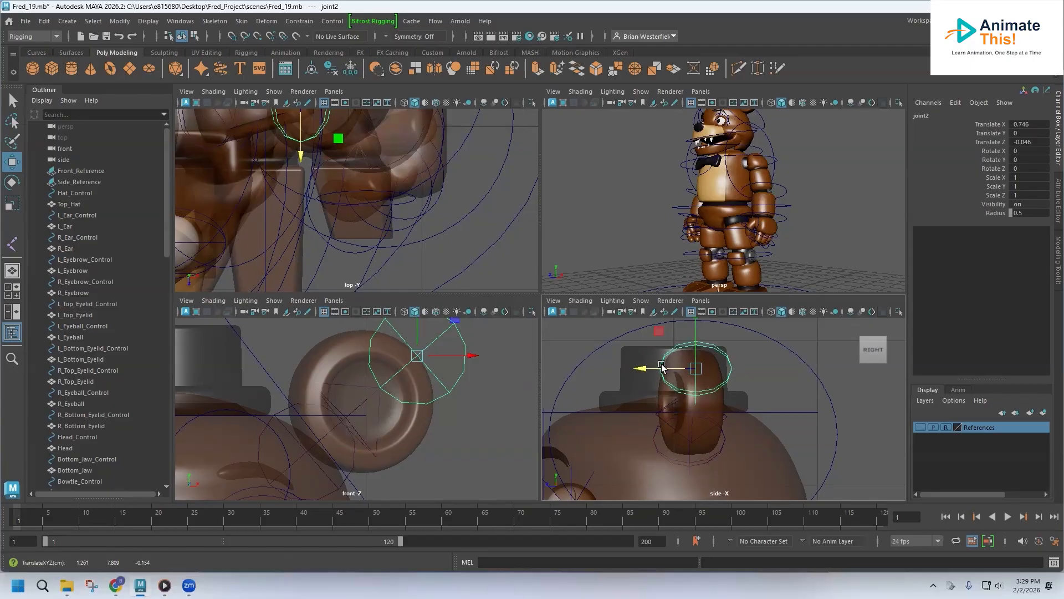
Move the ear's tip joint back to a Translate Z of about -0.088 in the perspective view and check the base joint's placement
key(f)
alt+drag(719, 237, 655, 297)
alt+drag(674, 225, 715, 229)
alt+middle_drag(716, 228, 649, 237)
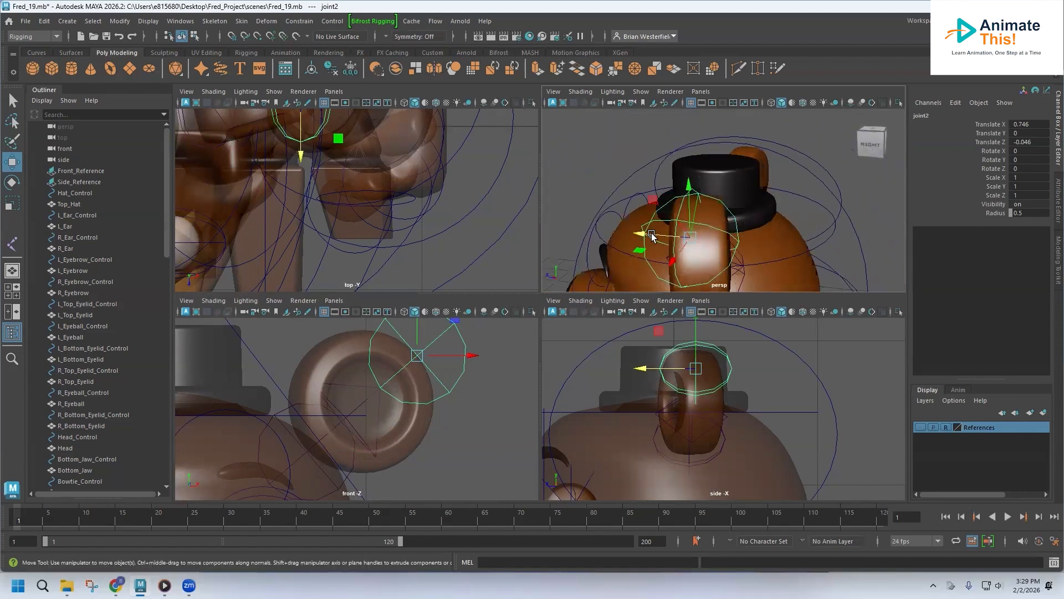
drag(657, 235, 665, 240)
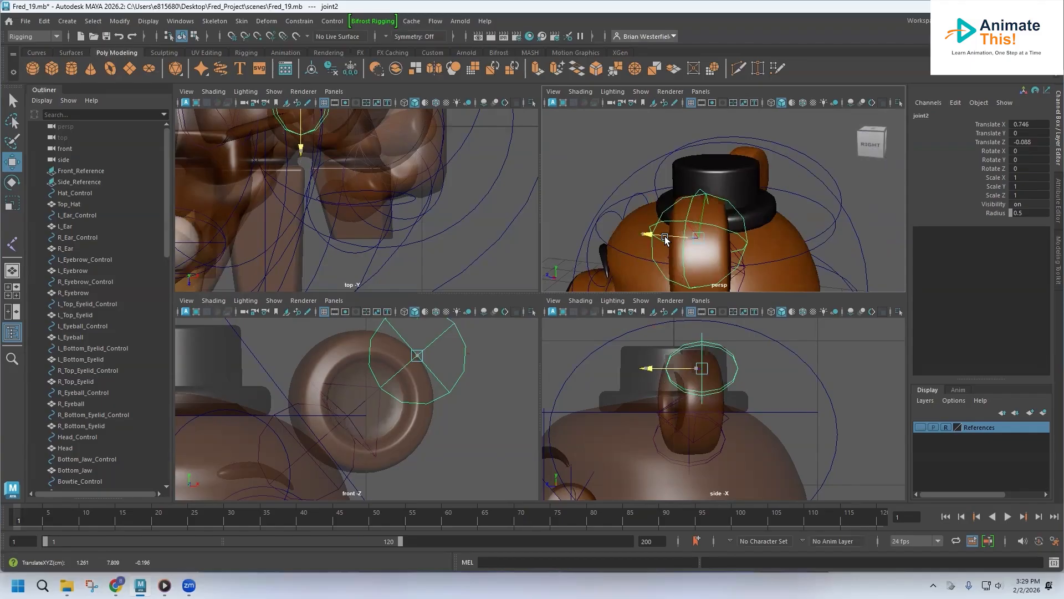
click(658, 438)
click(657, 442)
alt+drag(661, 288, 584, 258)
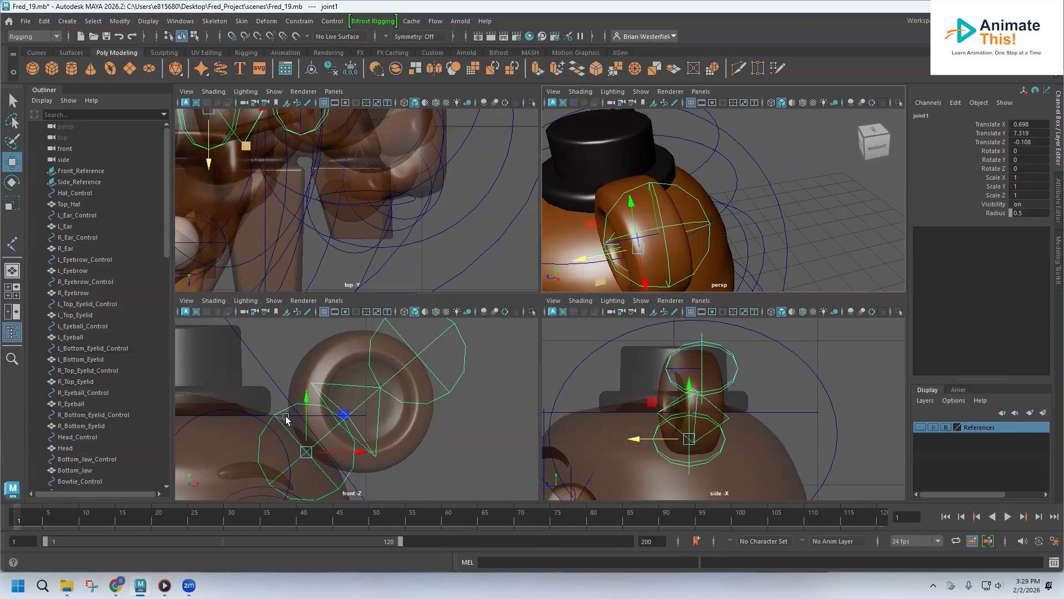
Rename the ear's base joint, joint1, as L_Ear_Joint in the Outliner
scroll(146, 403, down, 15)
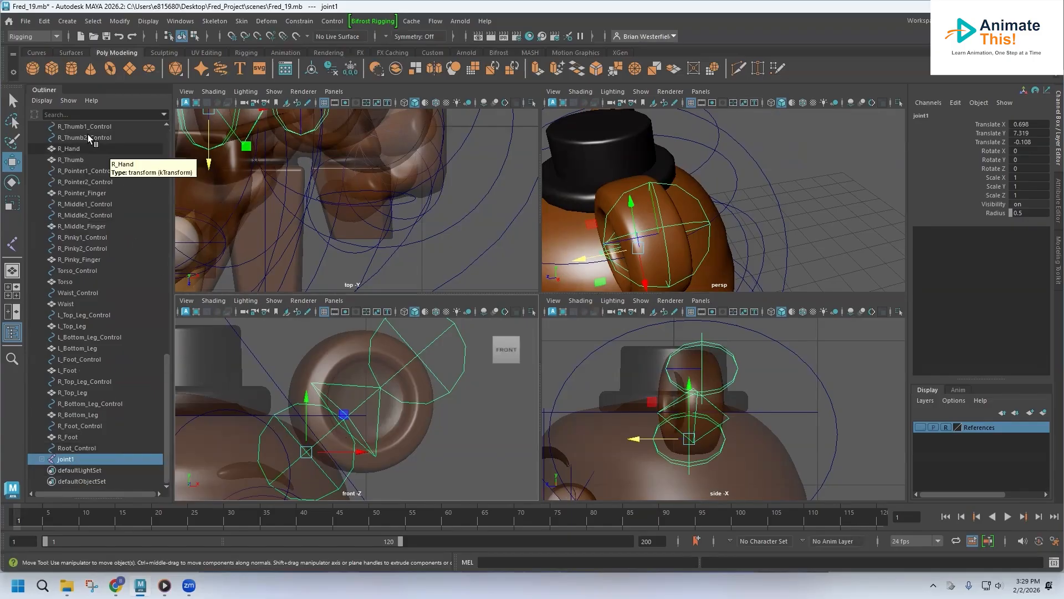
click(180, 21)
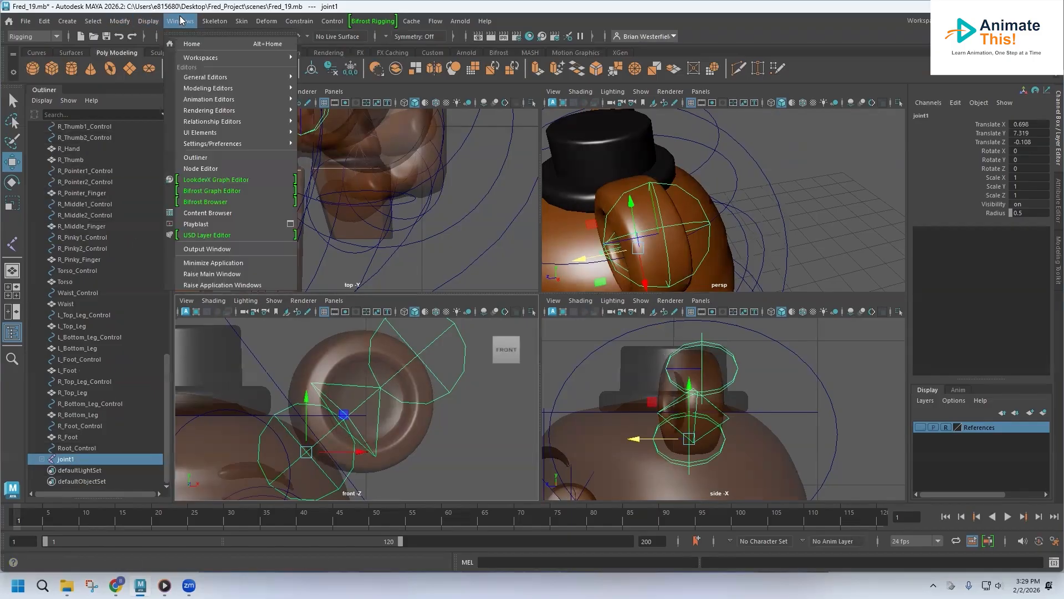
click(196, 158)
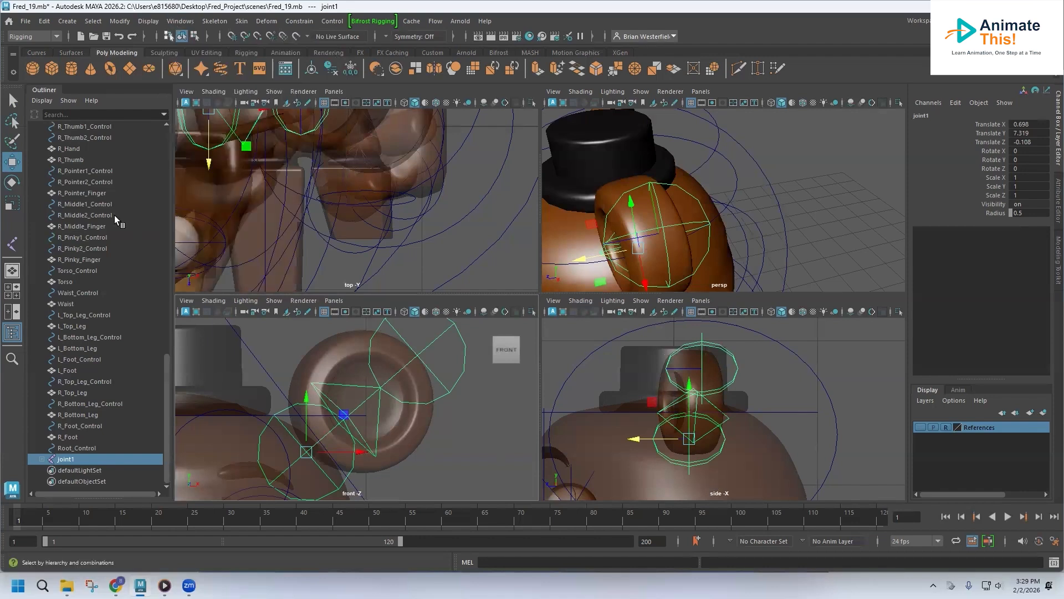
double_click(70, 459)
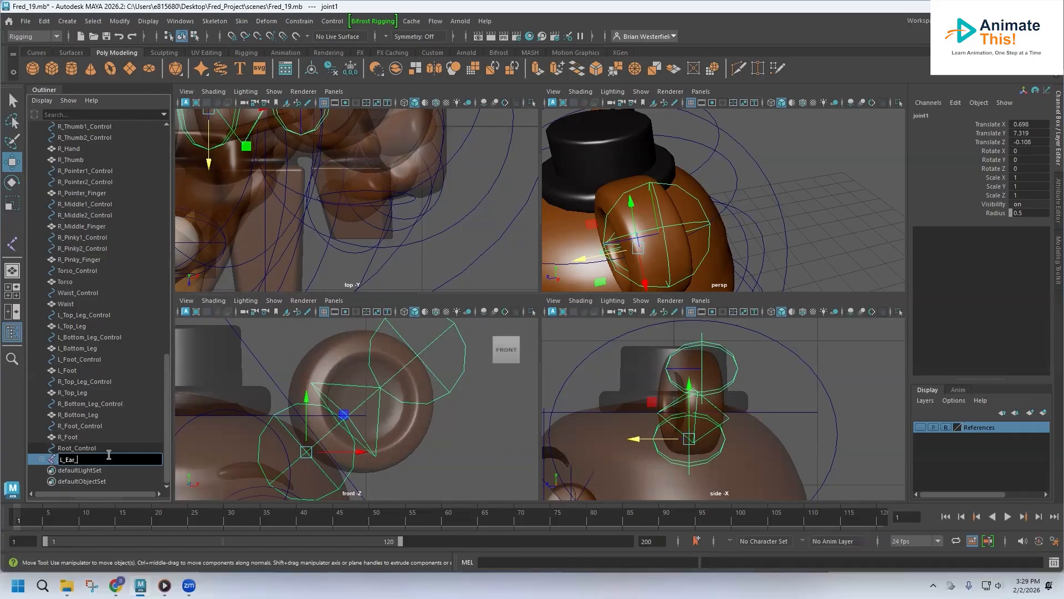
key(Return)
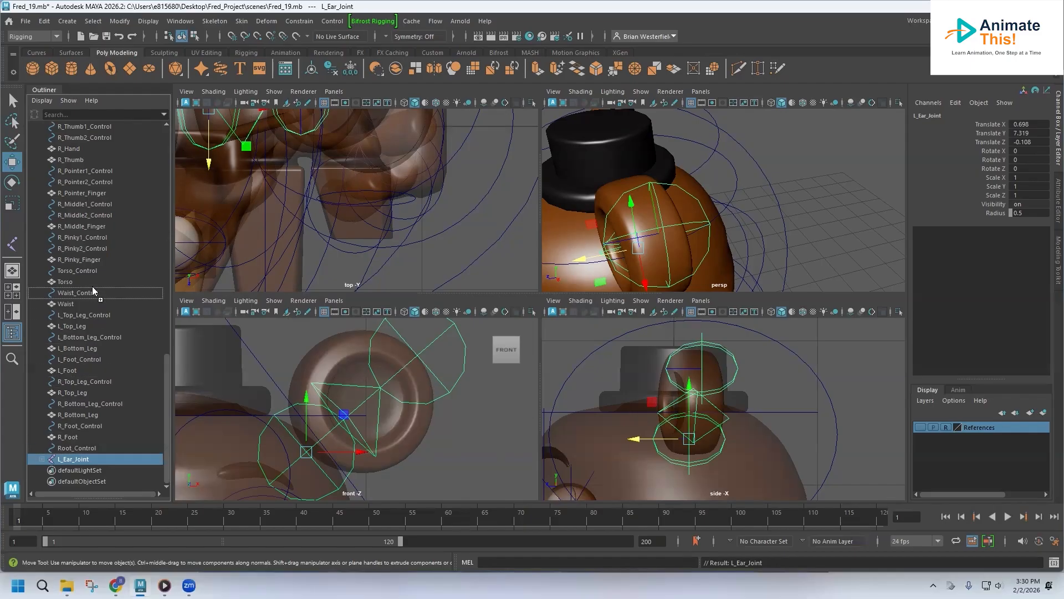
Reorder L_Ear_Joint in the Outliner so it sits between L_Ear_Control and L_Ear
scroll(111, 119, up, 1)
scroll(111, 116, up, 6)
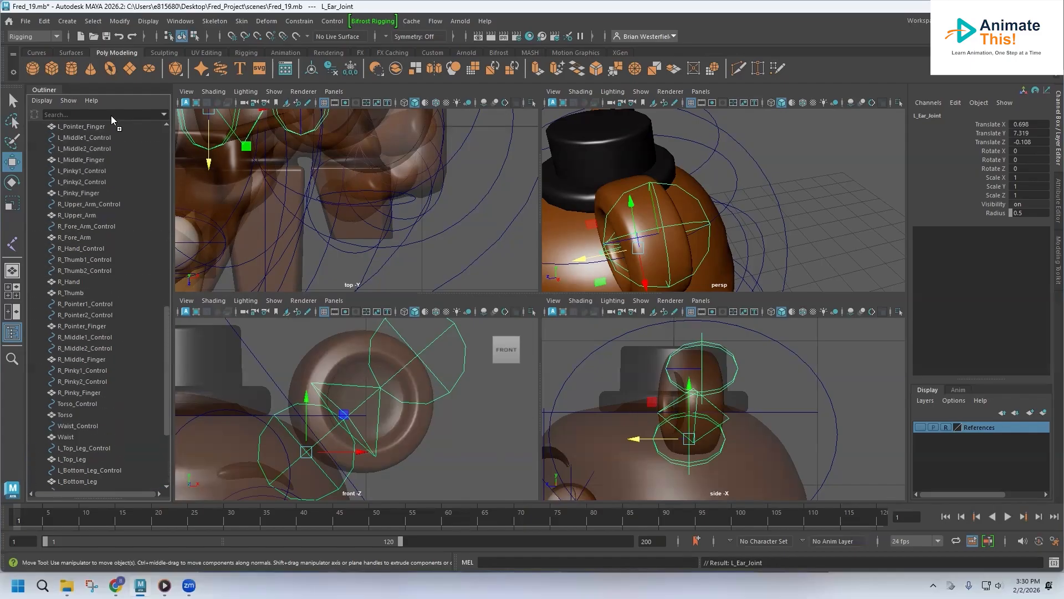
scroll(110, 116, up, 6)
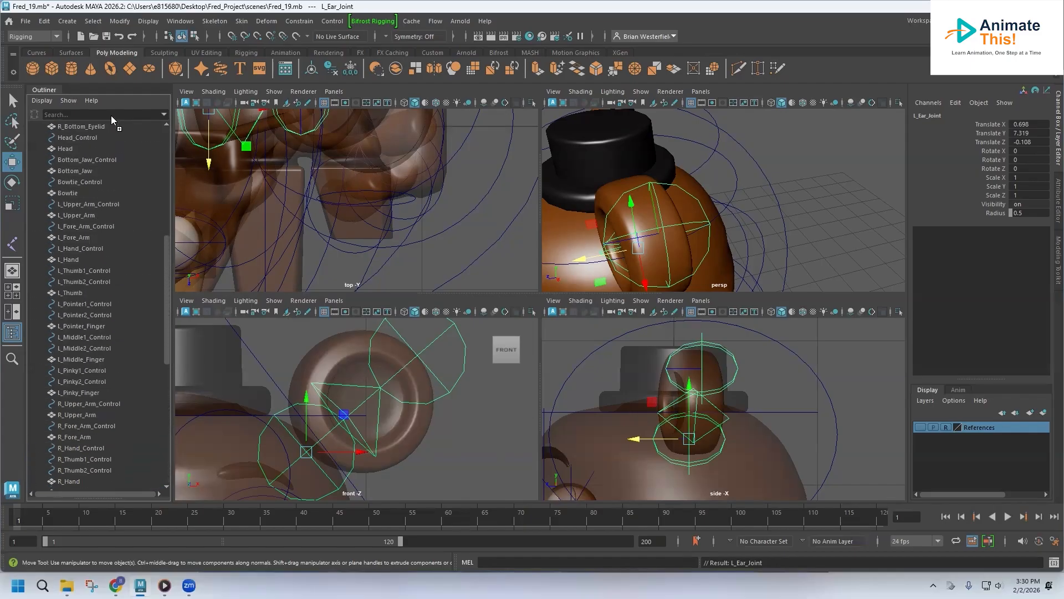
scroll(111, 115, up, 6)
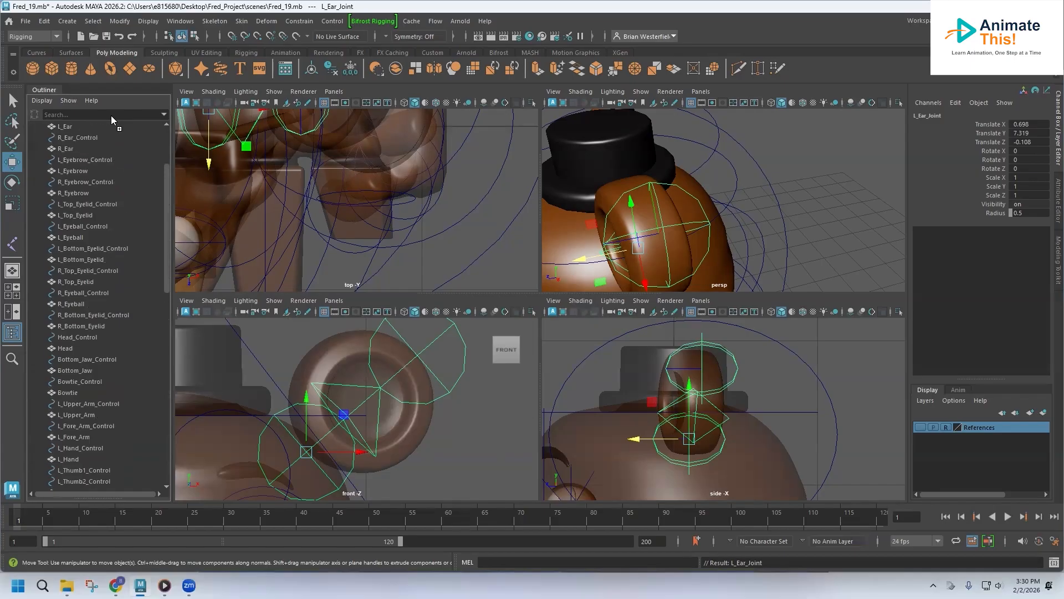
middle_drag(105, 166, 83, 223)
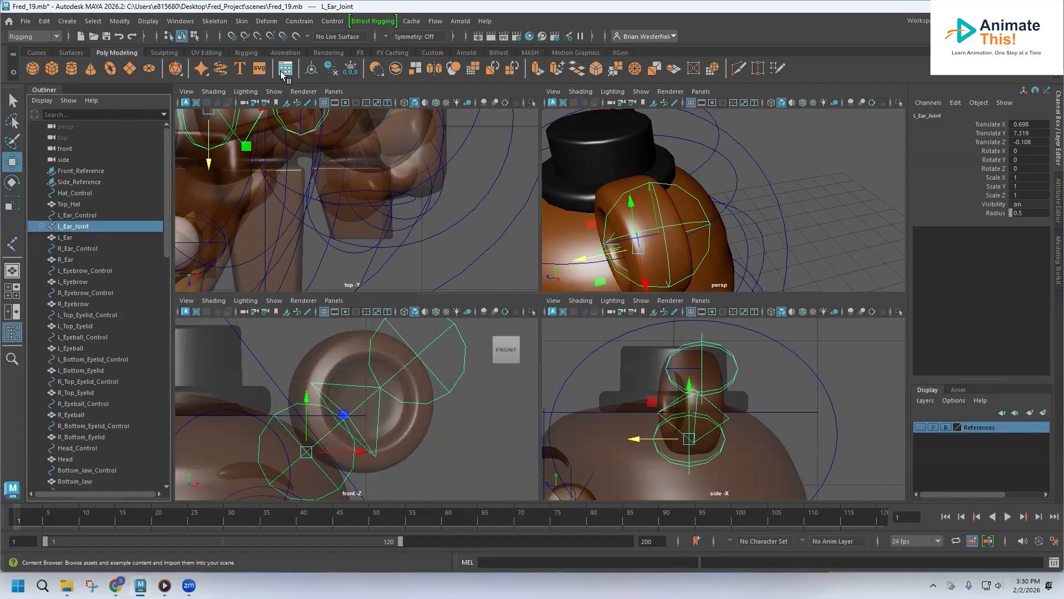
Try to mirror L_Ear_Joint across the XY plane using the Behavior function
click(213, 21)
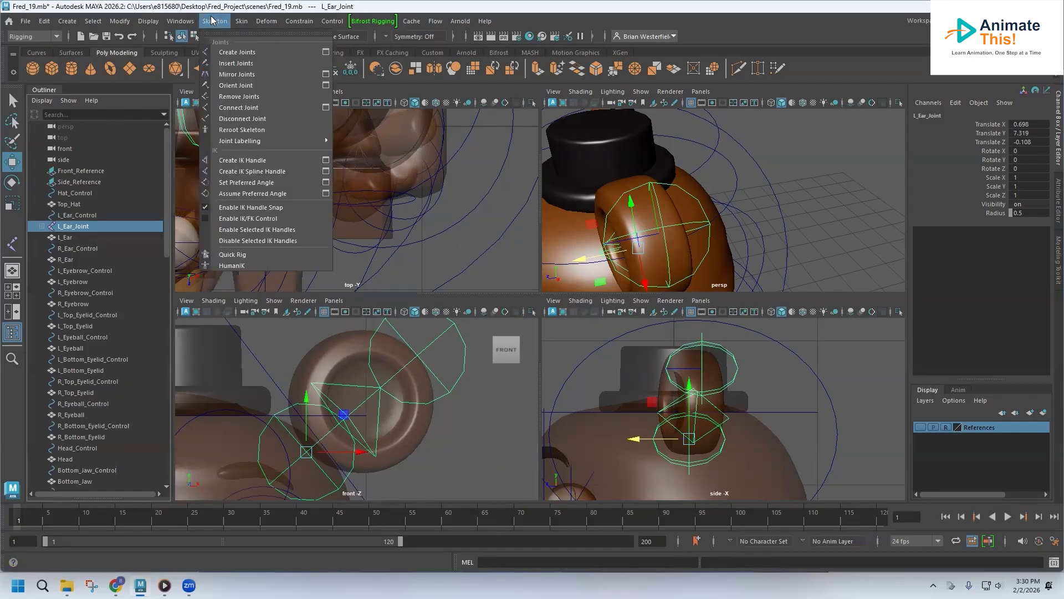
click(326, 75)
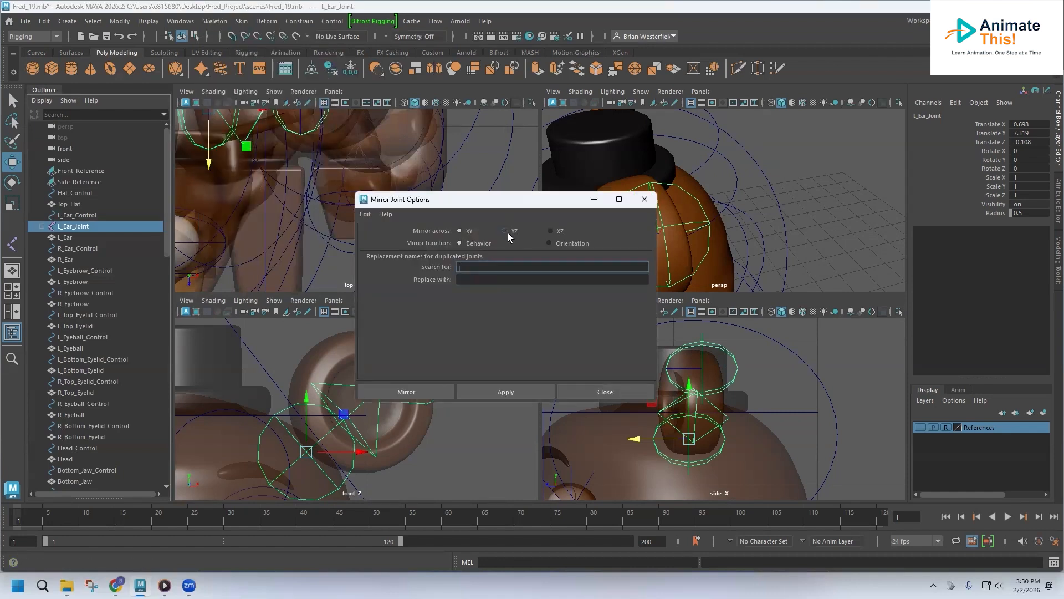
click(418, 389)
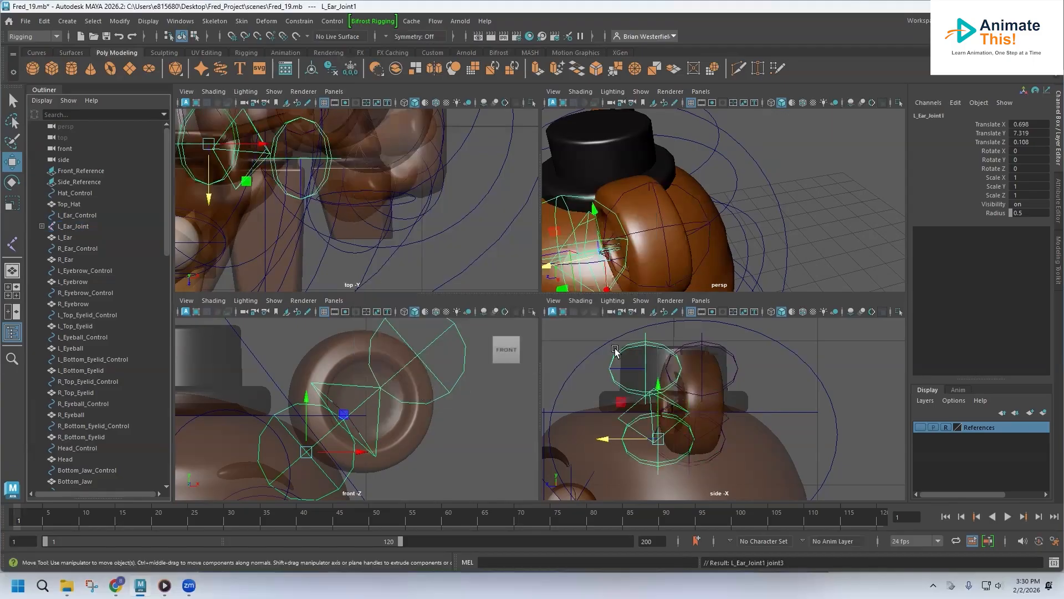
key(ctrl+z)
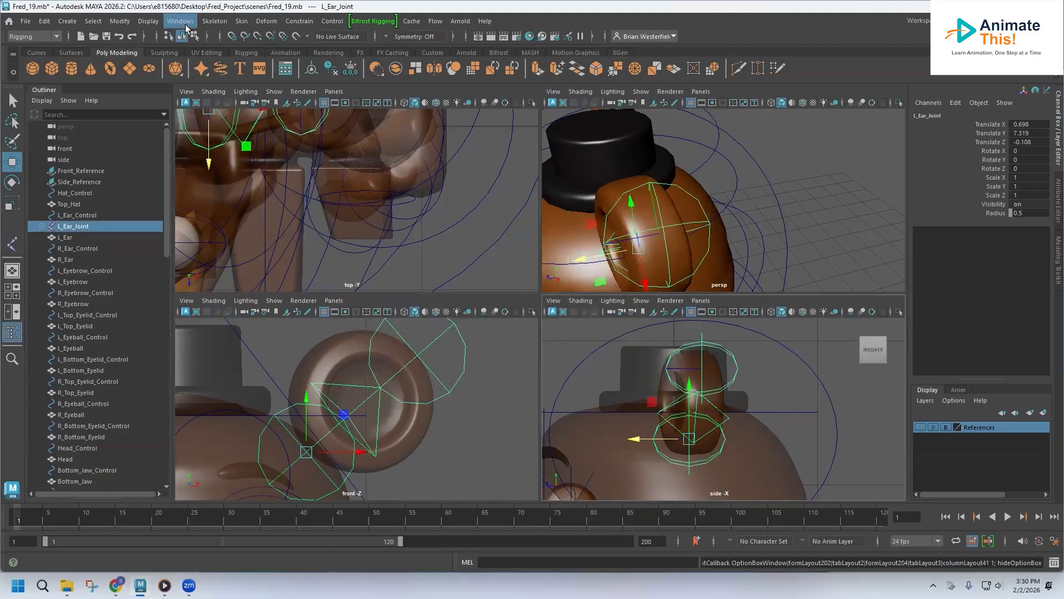
Try to mirror L_Ear_Joint across the XZ plane and look for the copy in the top and front views
click(214, 21)
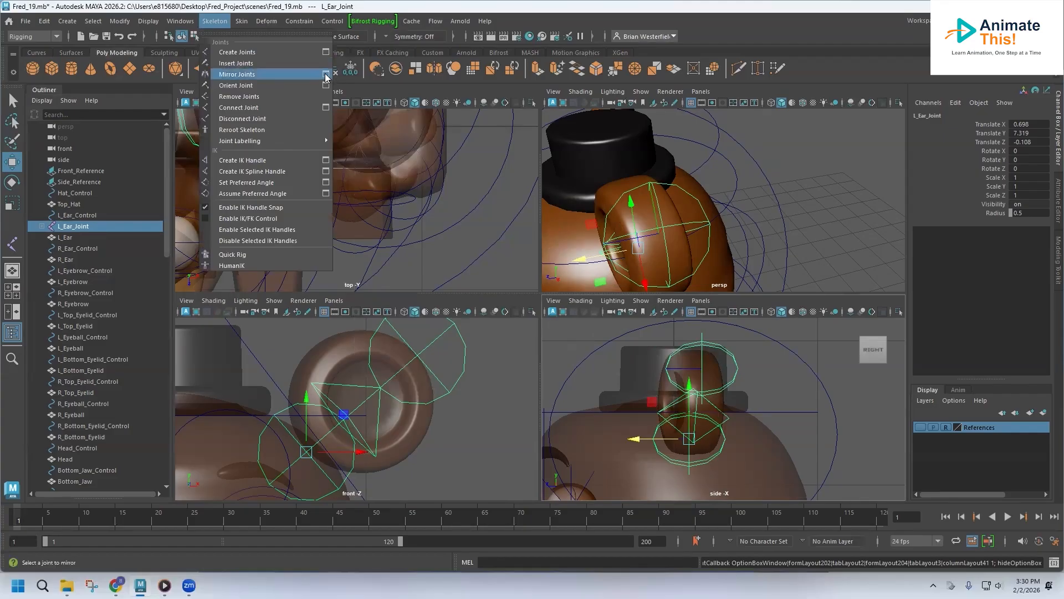
click(336, 75)
click(555, 230)
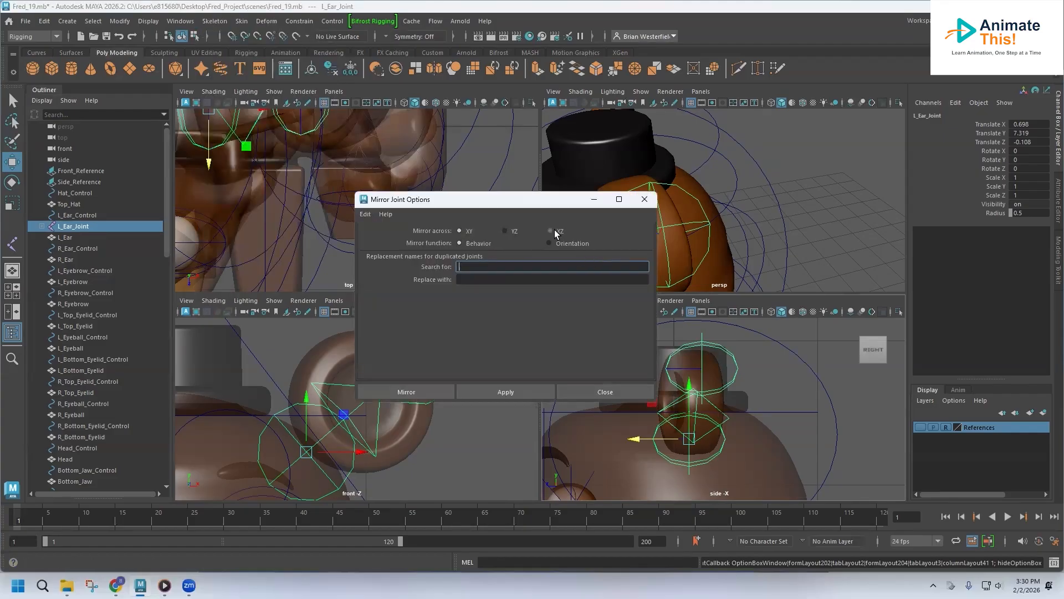
click(419, 391)
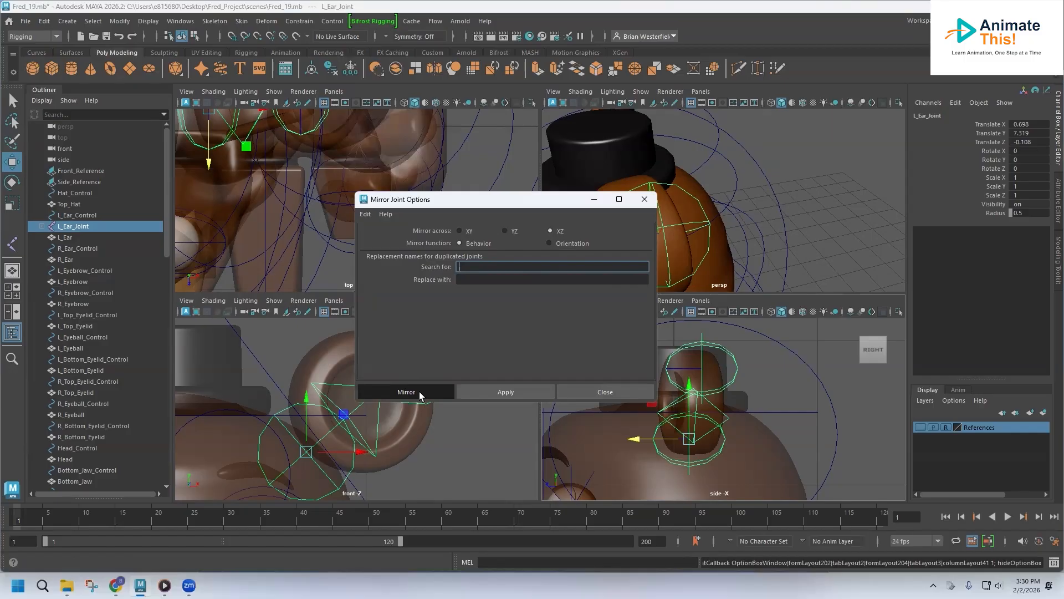
key(a)
scroll(362, 235, up, 10)
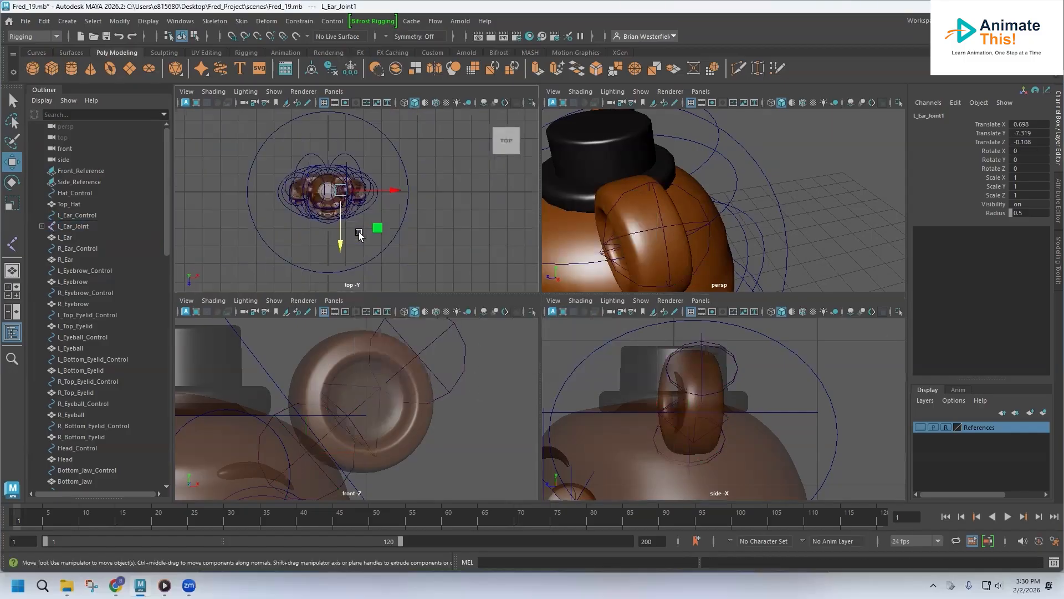
key(a)
scroll(433, 407, down, 5)
scroll(433, 408, up, 2)
scroll(433, 407, down, 1)
key(ctrl+z)
Mirror L_Ear_Joint across the YZ plane with the Behavior function to create the right ear's joints
key(f)
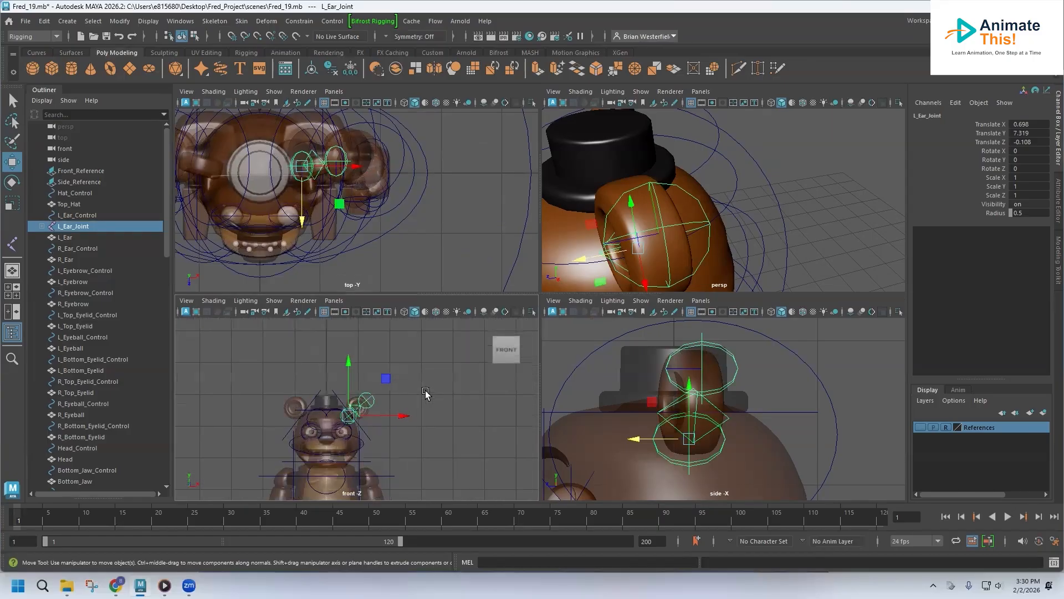
click(208, 22)
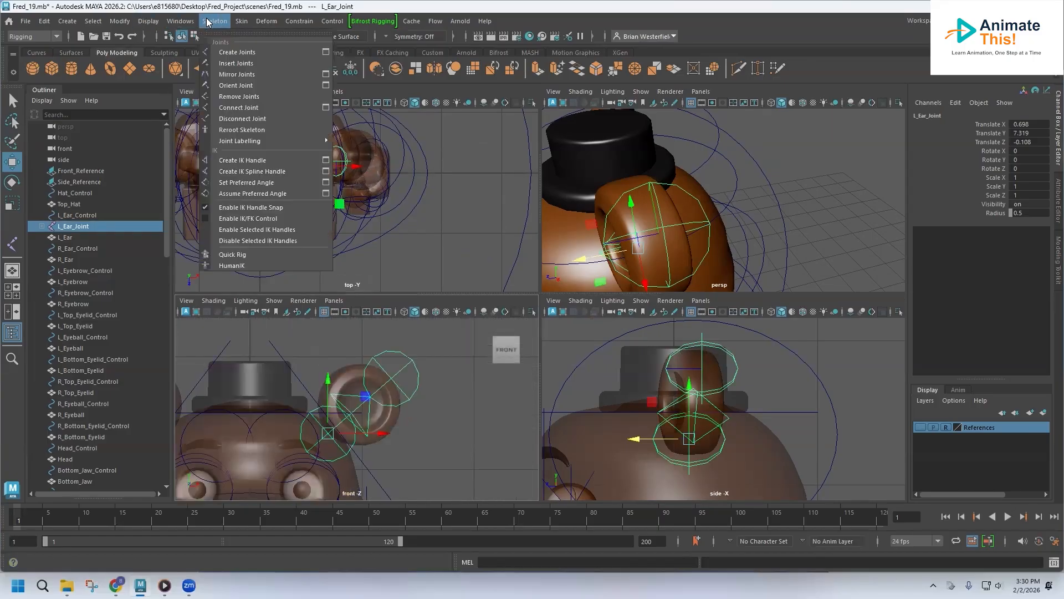
click(325, 74)
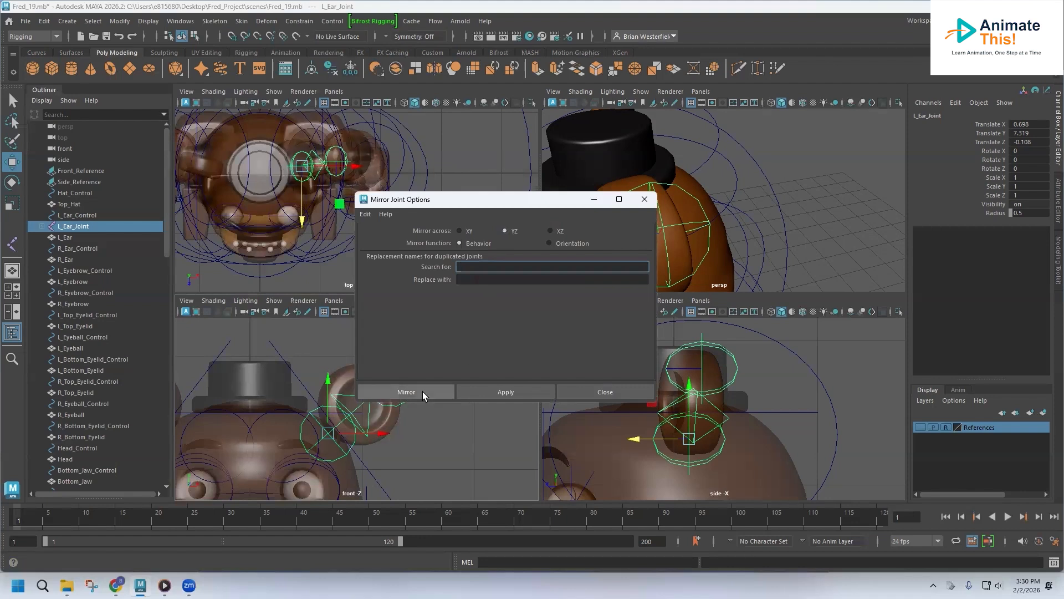
click(406, 392)
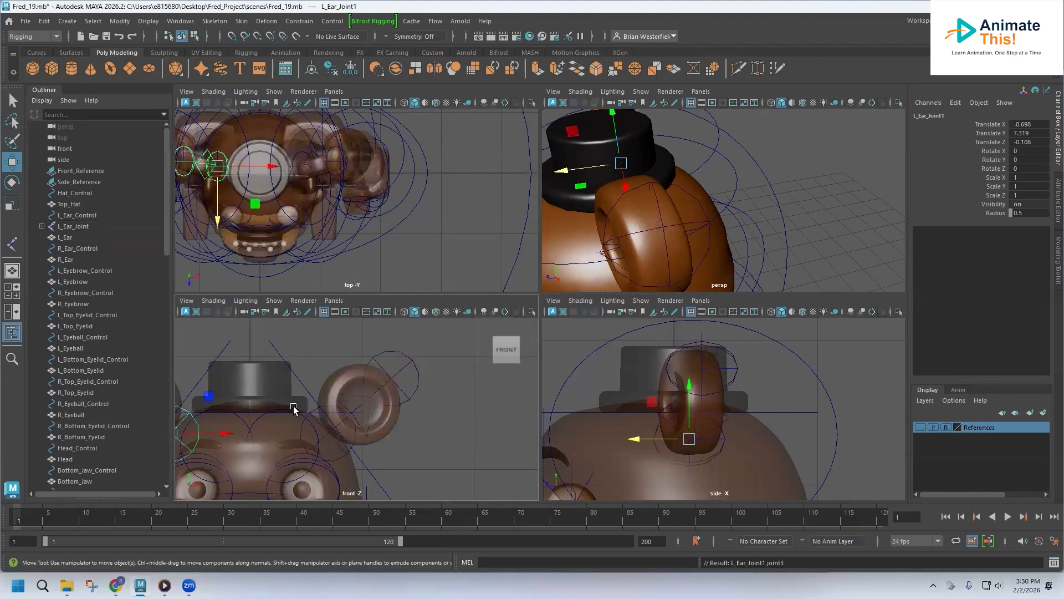
Check the mirrored ear joints in the front view and review the Mirror Joint options without applying them again
scroll(290, 406, up, 3)
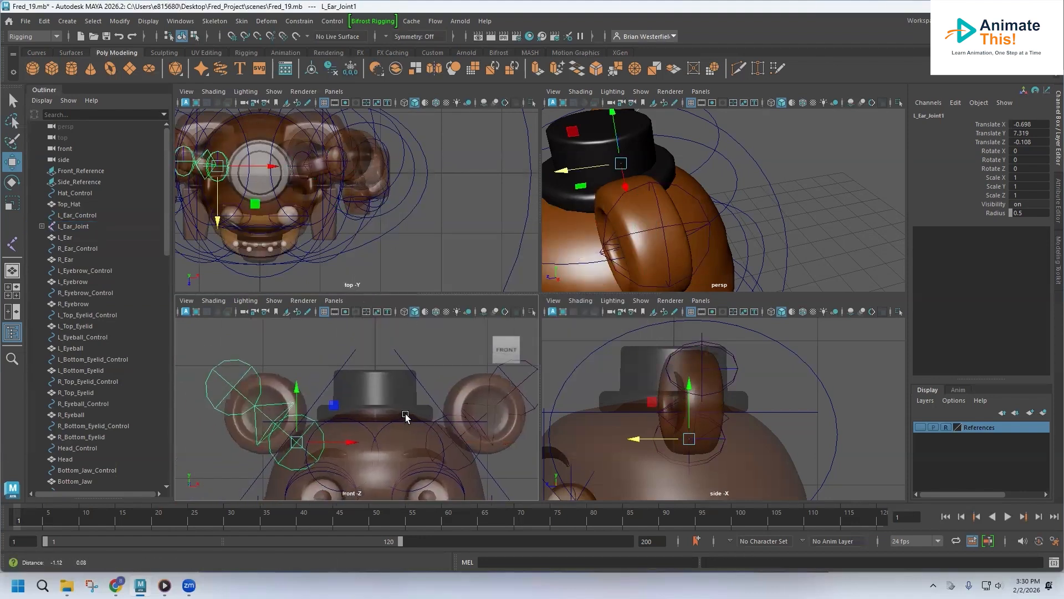
click(215, 21)
click(325, 75)
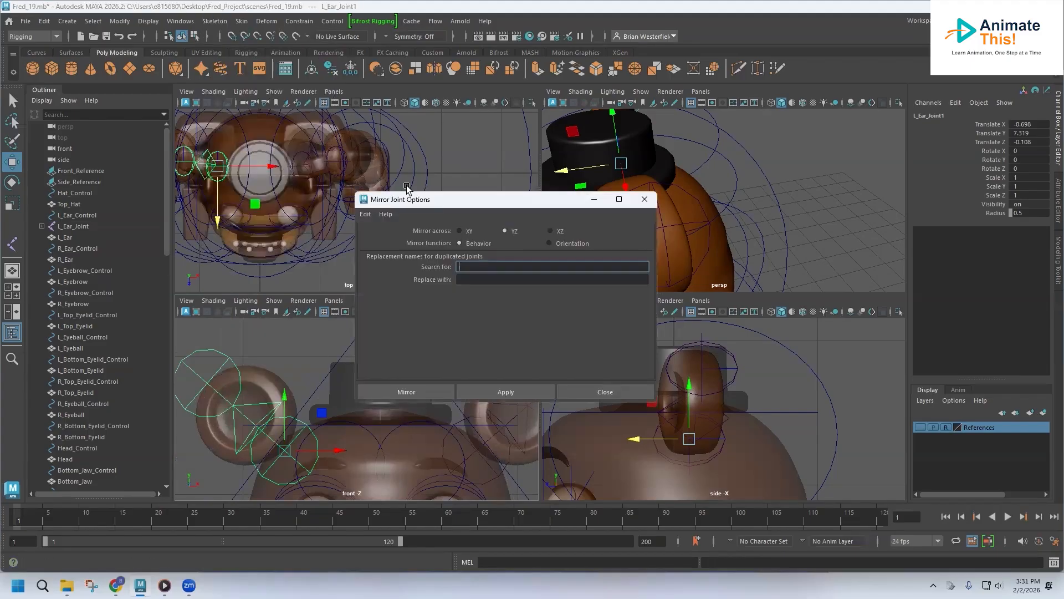
click(624, 388)
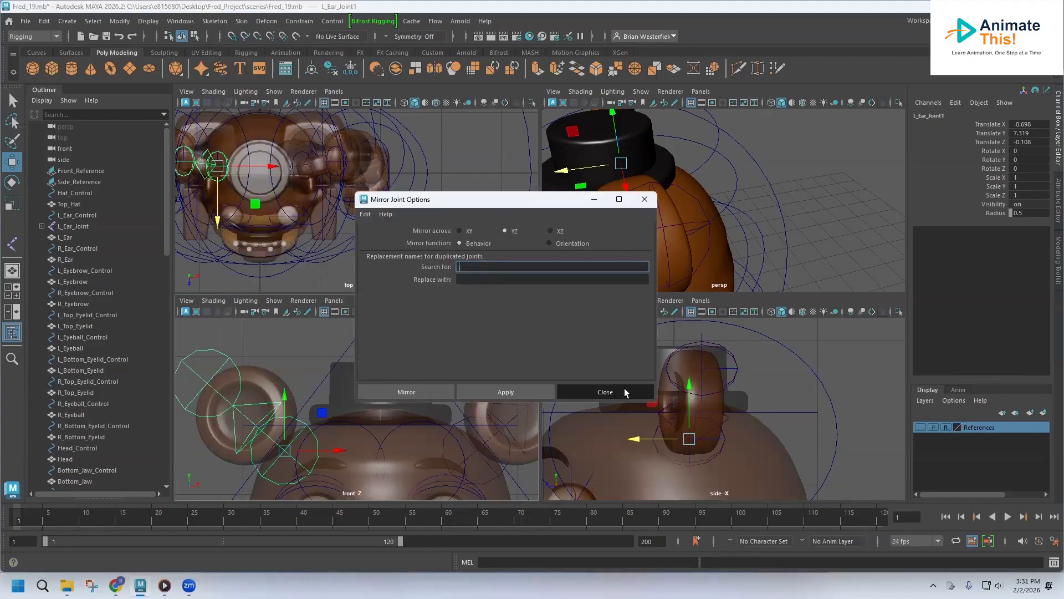
Rename the mirrored joint L_Ear_Joint1 as R_Ear_Joint in the Outliner
scroll(100, 372, down, 15)
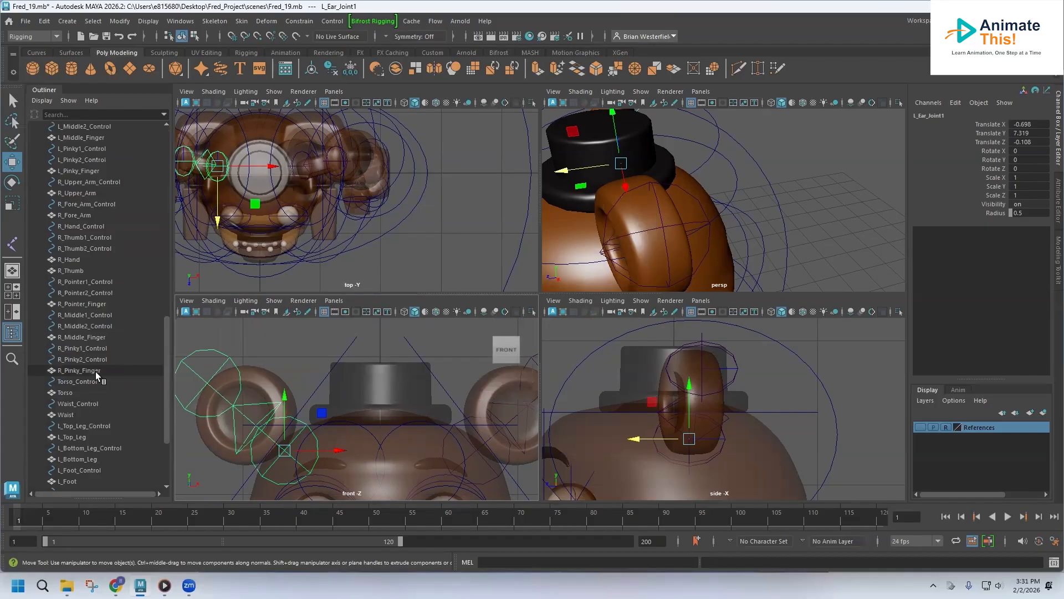
scroll(95, 371, down, 4)
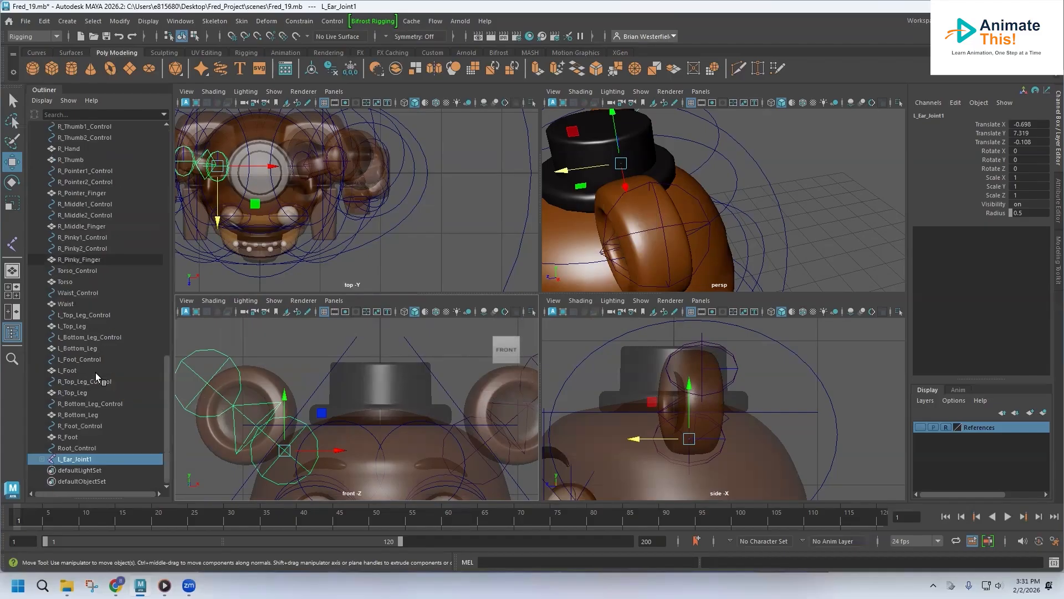
double_click(81, 460)
click(66, 459)
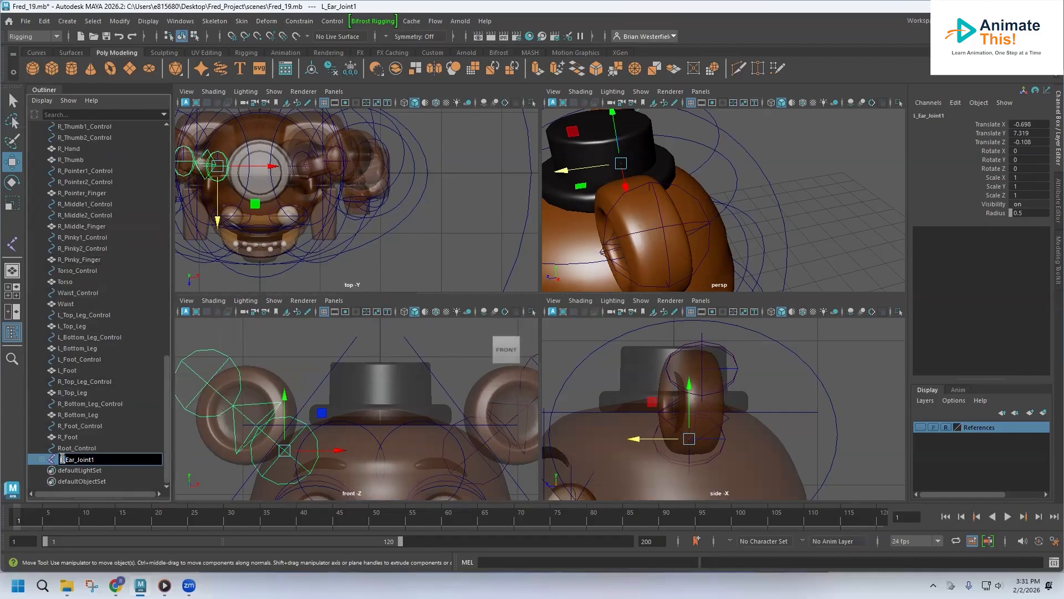
key(BackSpace)
text(R)
key(BackSpace)
key(Return)
Reorder R_Ear_Joint in the Outliner so it sits between R_Ear_Control and R_Ear
middle_drag(91, 458, 127, 172)
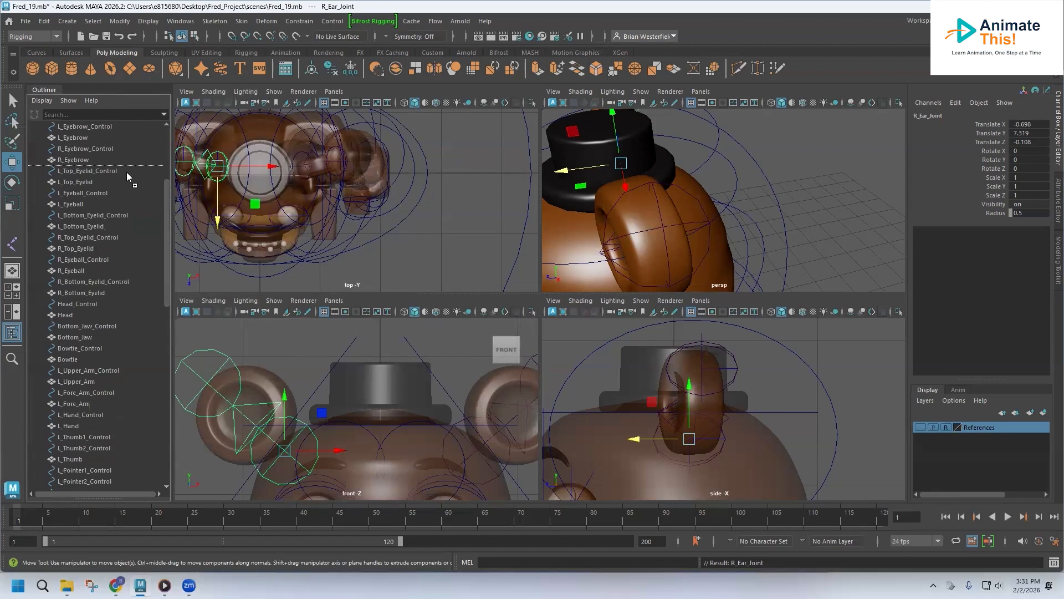
middle_drag(123, 125, 111, 178)
click(83, 192)
click(75, 181)
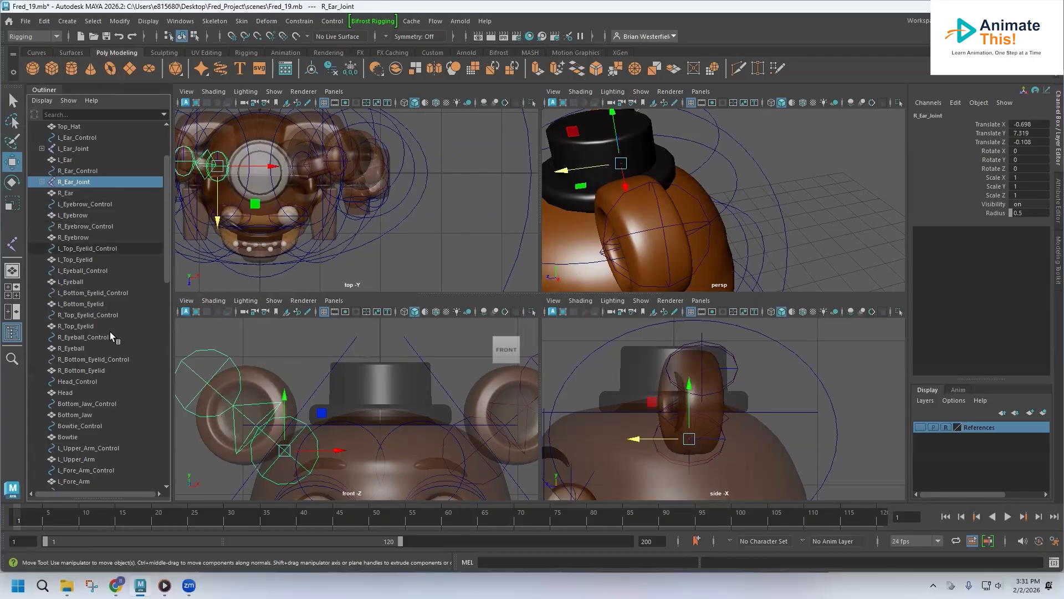
Create a two-joint chain in the front view from the hat's base at about Y 7.5 up to the top of the hat
click(215, 21)
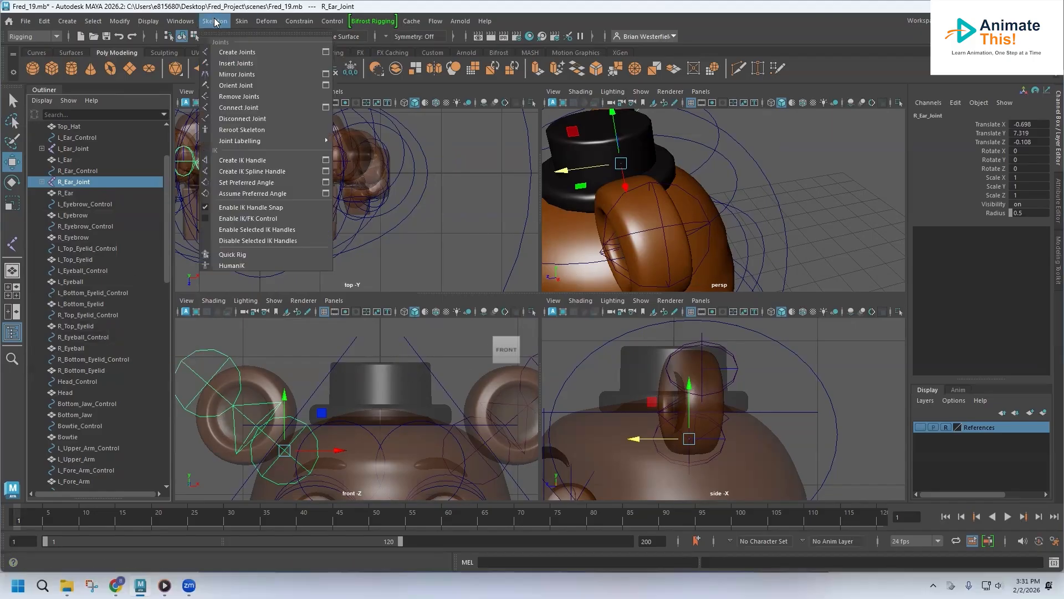
click(244, 51)
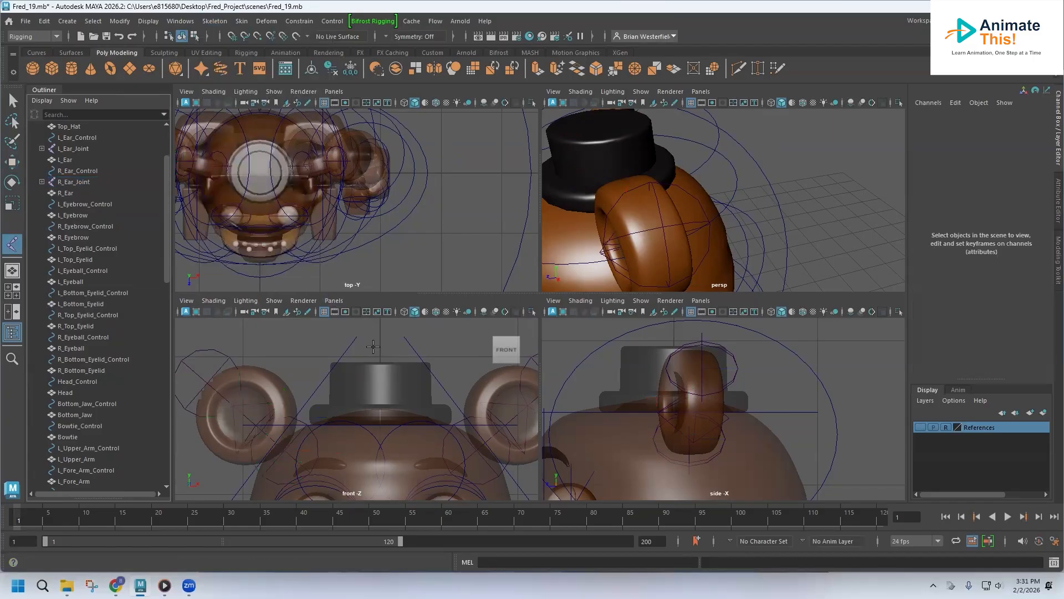
click(380, 423)
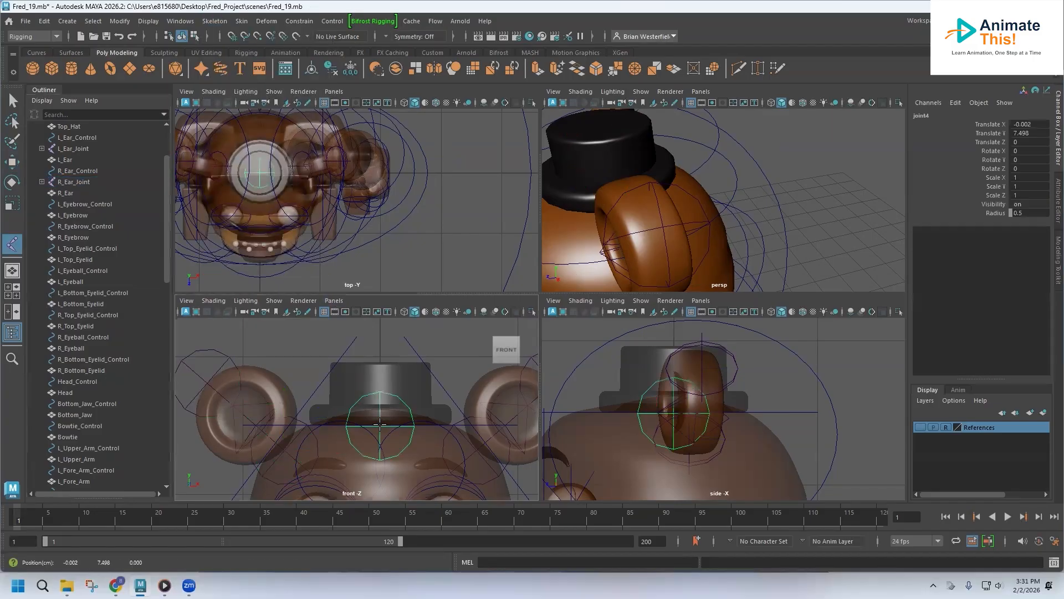
click(380, 361)
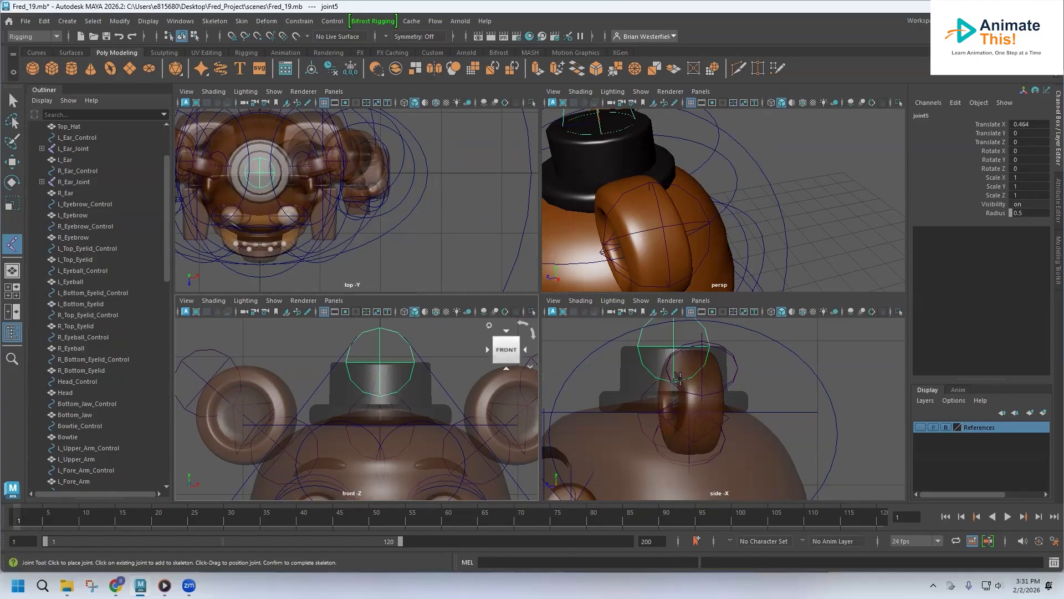
Rename the hat chain's root joint as Hat_Joint in the Outliner
scroll(128, 356, down, 3)
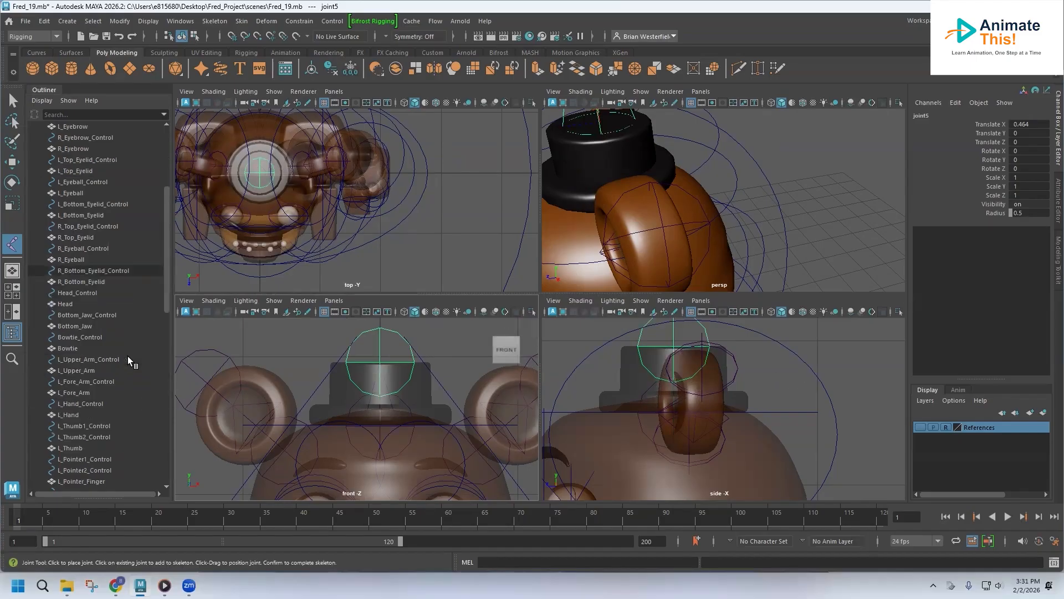
scroll(100, 422, down, 10)
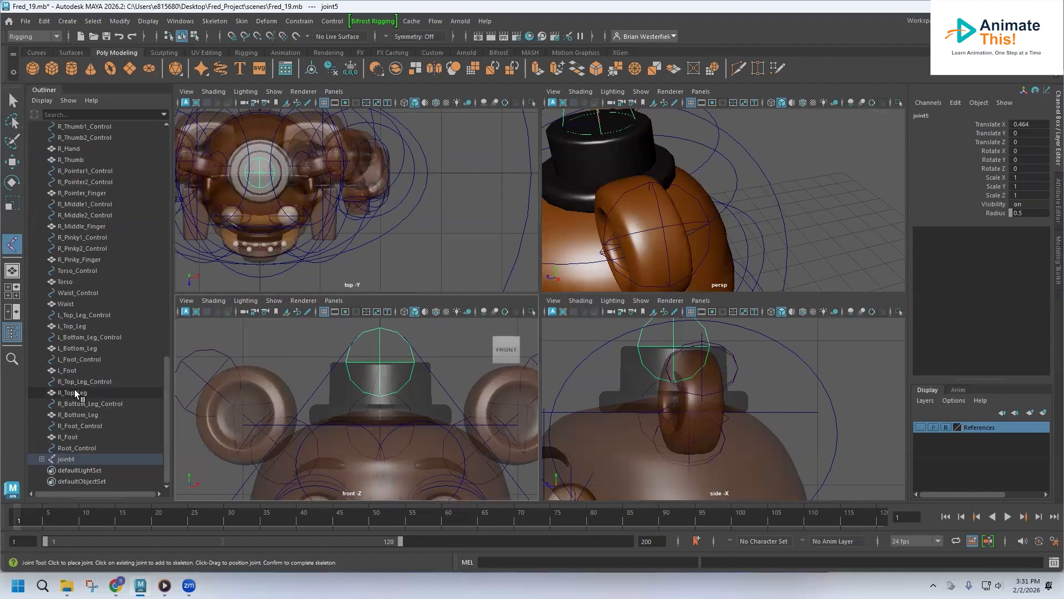
click(71, 459)
double_click(71, 462)
text(Hat_Joint)
key(Return)
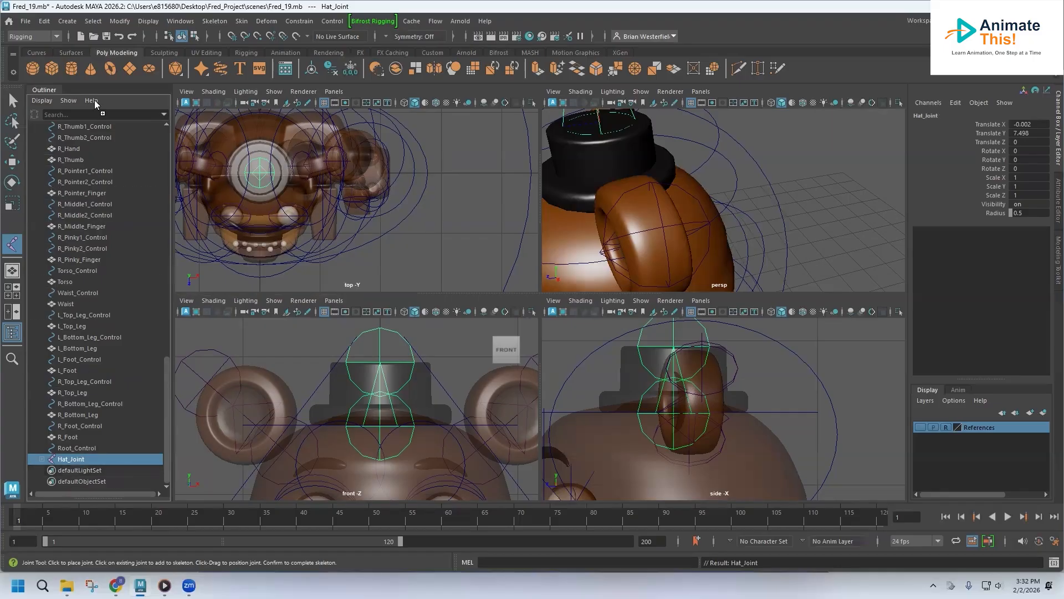
Reorder Hat_Joint in the Outliner so it sits between Hat_Control and Top_Hat
scroll(90, 178, up, 2)
scroll(96, 100, up, 6)
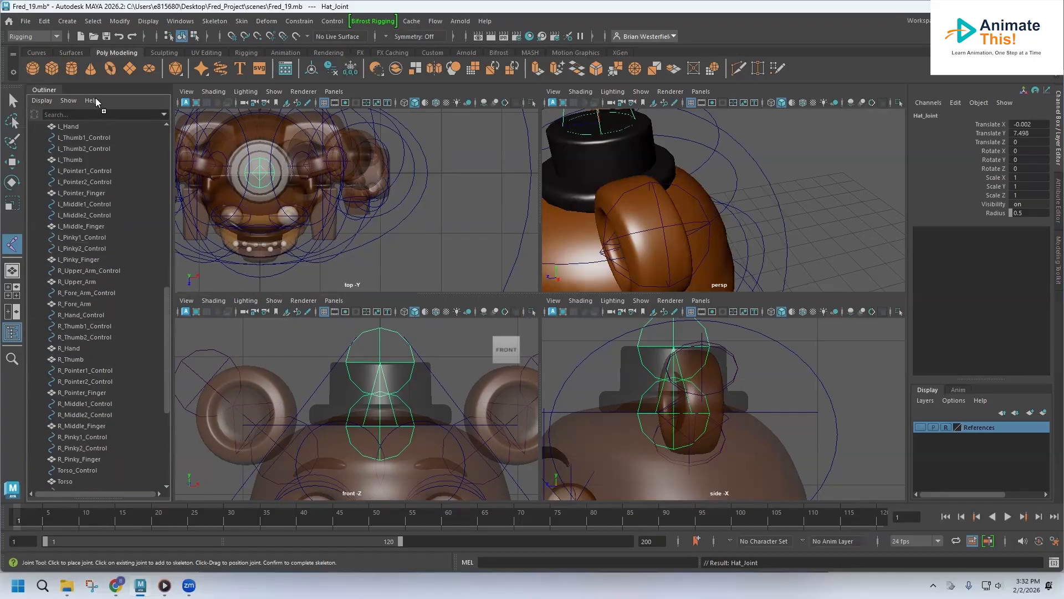
scroll(96, 100, up, 6)
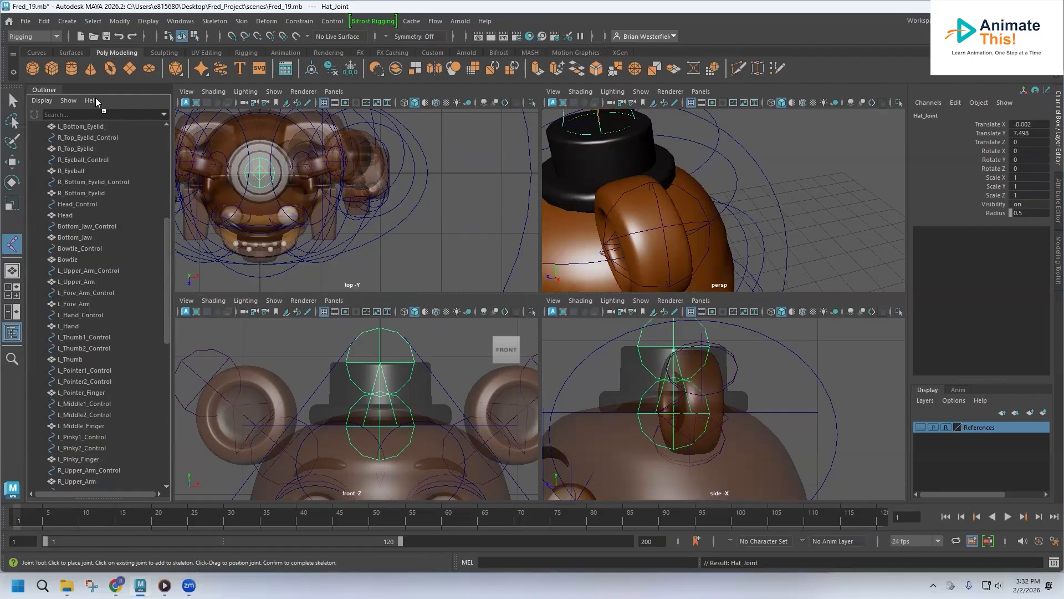
scroll(96, 100, up, 5)
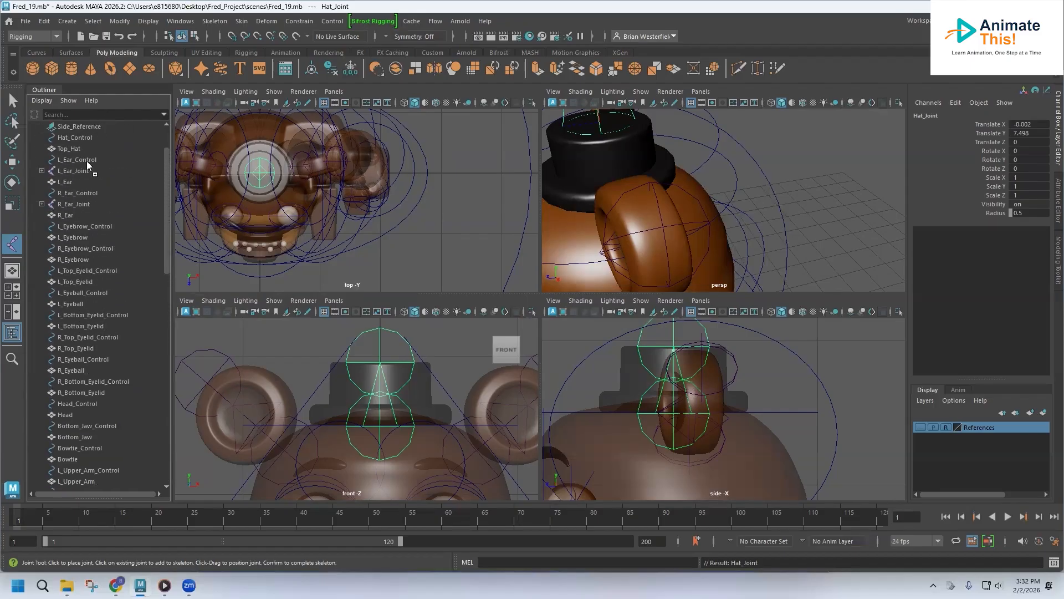
scroll(82, 227, up, 2)
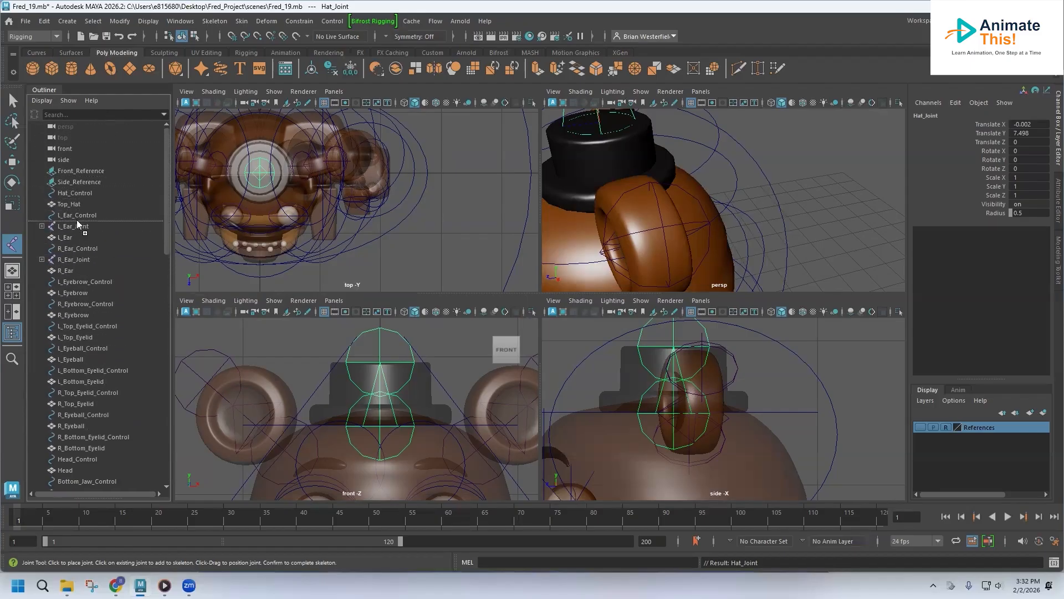
mouse_move(76, 213)
middle_down()
mouse_move(76, 198)
mouse_move(78, 212)
middle_up()
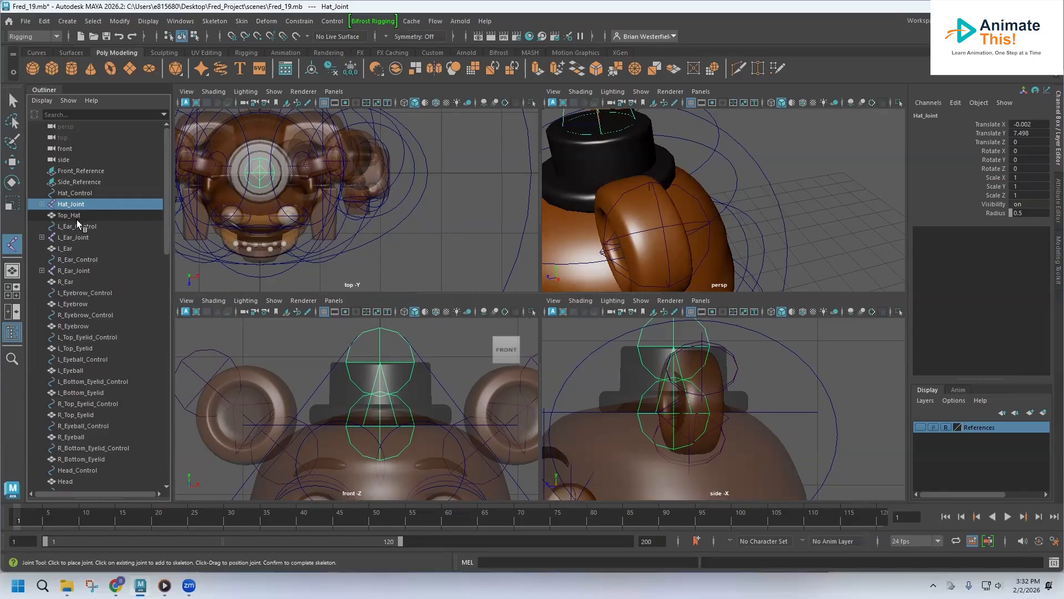
Create a two-joint chain in the front view from the left eyebrow's inner end at about X 0.26, Y 7.2 to its outer end
scroll(349, 408, down, 3)
scroll(348, 408, up, 1)
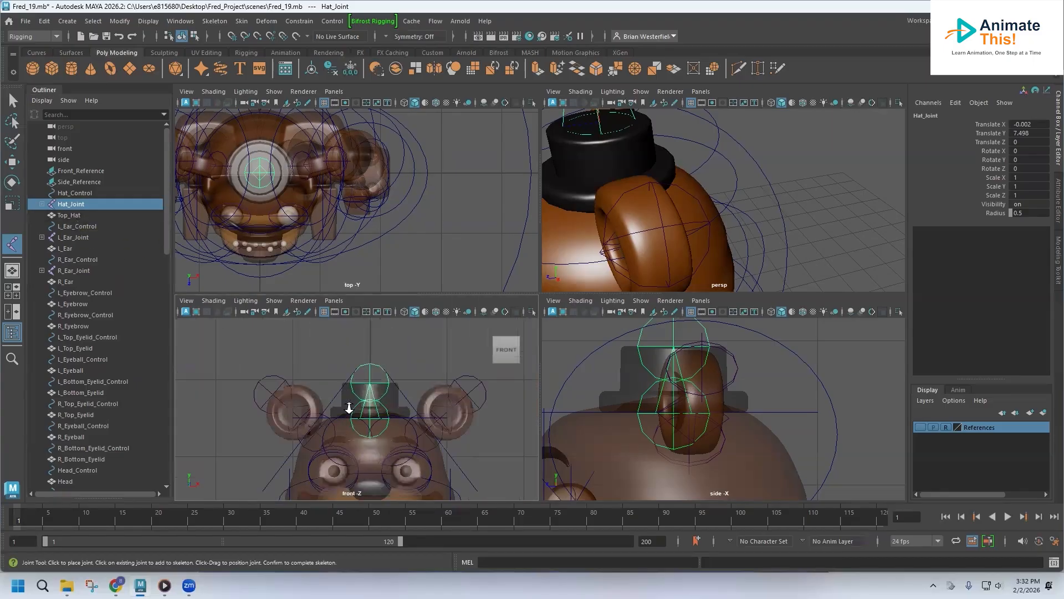
scroll(349, 408, up, 2)
alt+middle_drag(349, 408, 345, 349)
alt+middle_drag(346, 398, 347, 394)
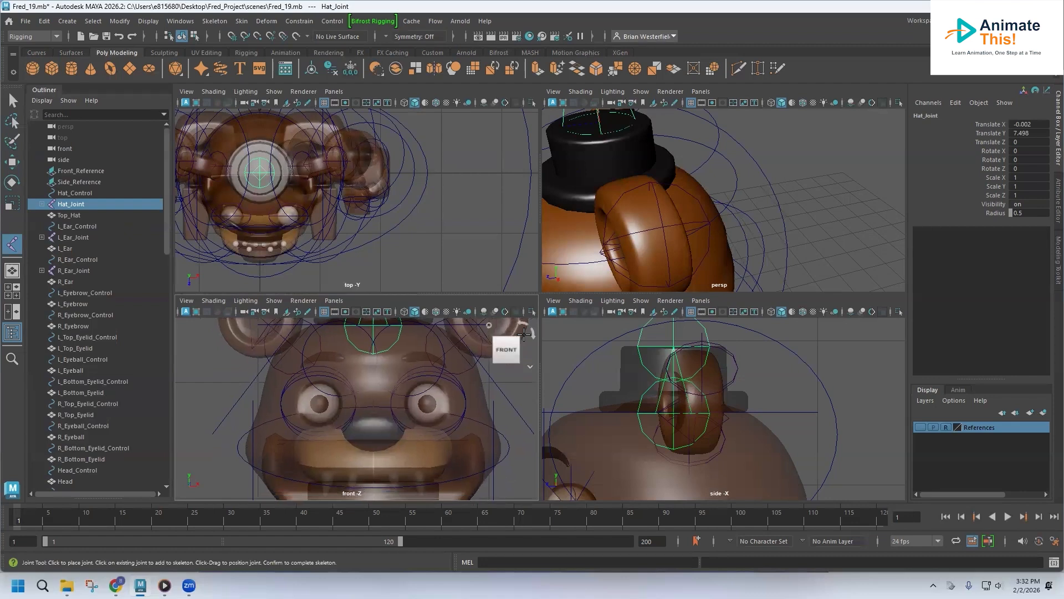
alt+drag(688, 166, 797, 195)
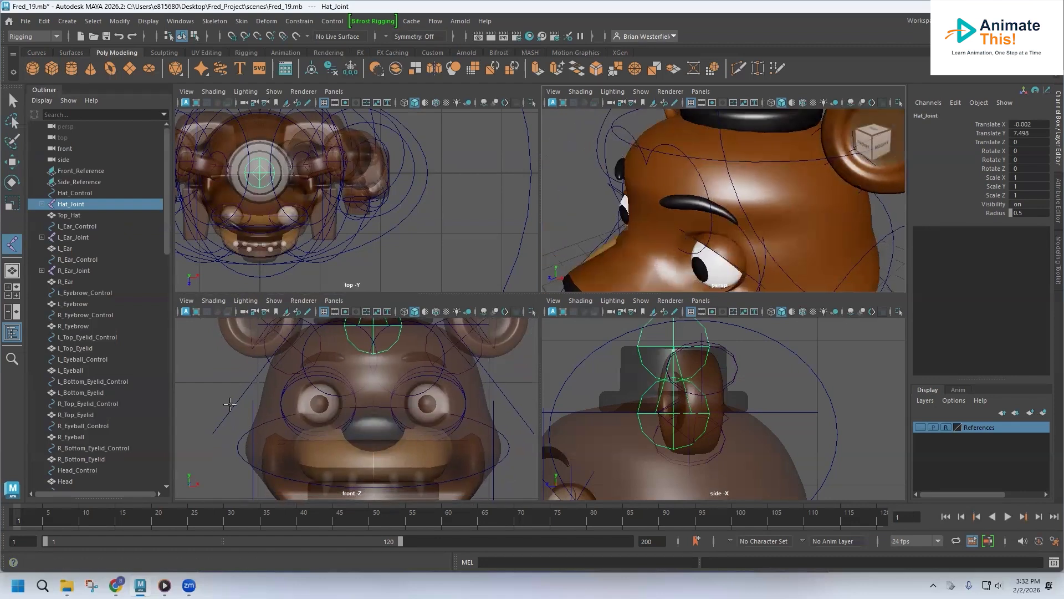
scroll(423, 375, up, 3)
scroll(309, 429, up, 4)
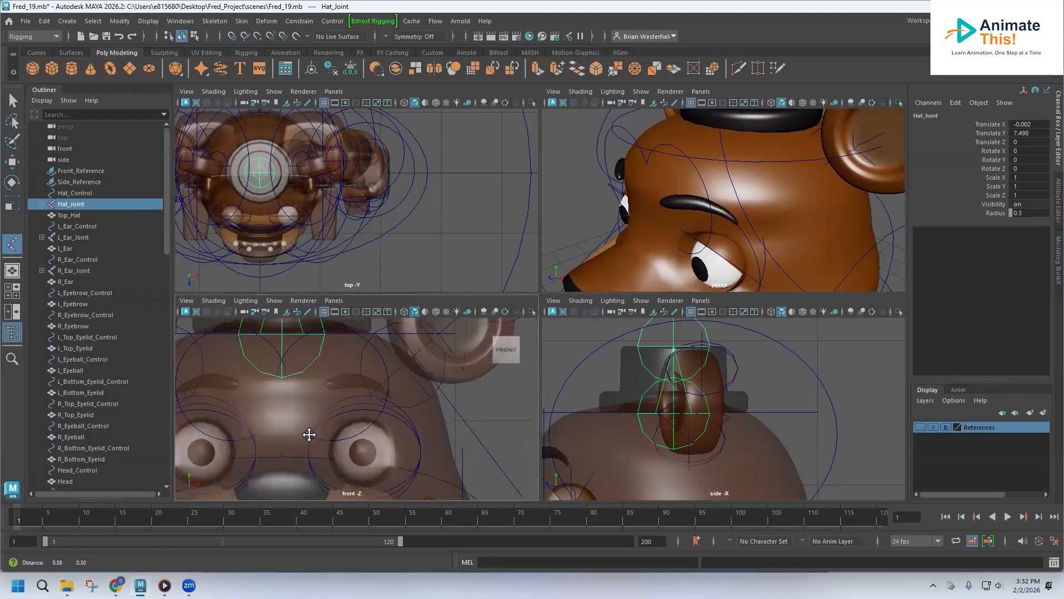
scroll(309, 430, up, 3)
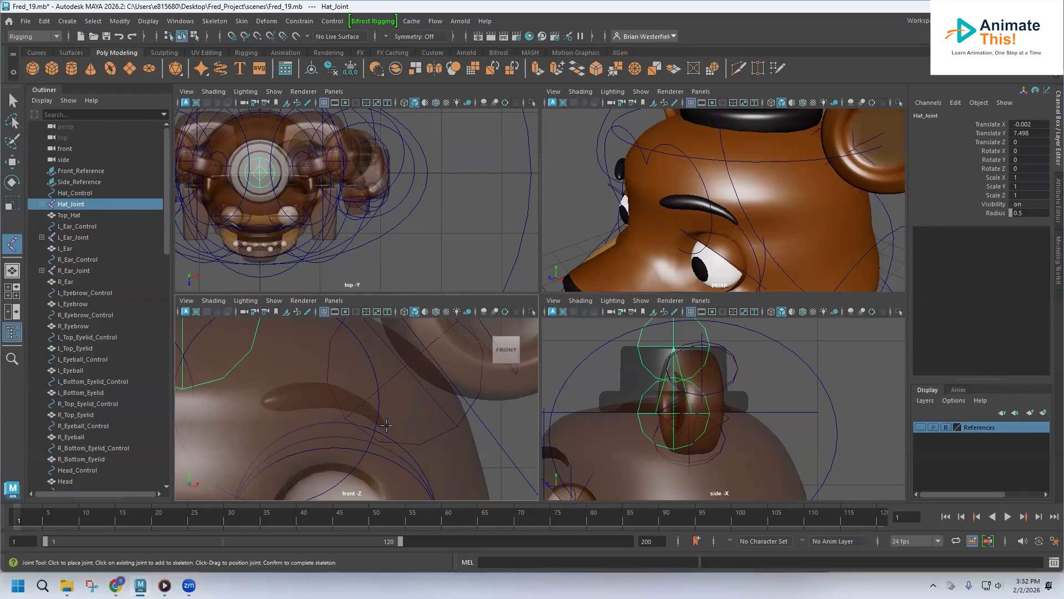
scroll(592, 420, down, 5)
scroll(667, 411, up, 8)
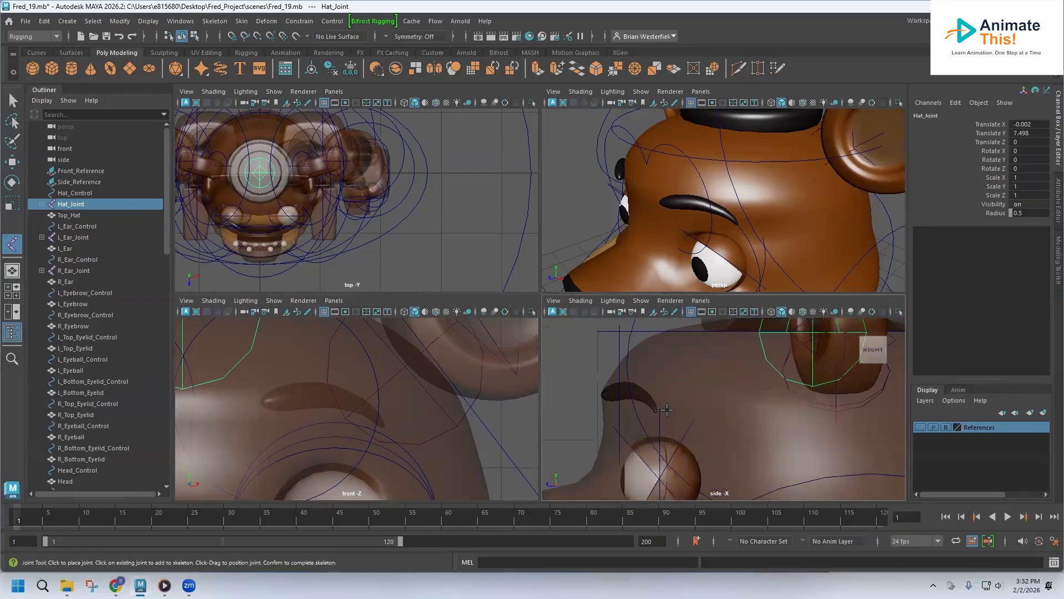
click(215, 21)
click(236, 51)
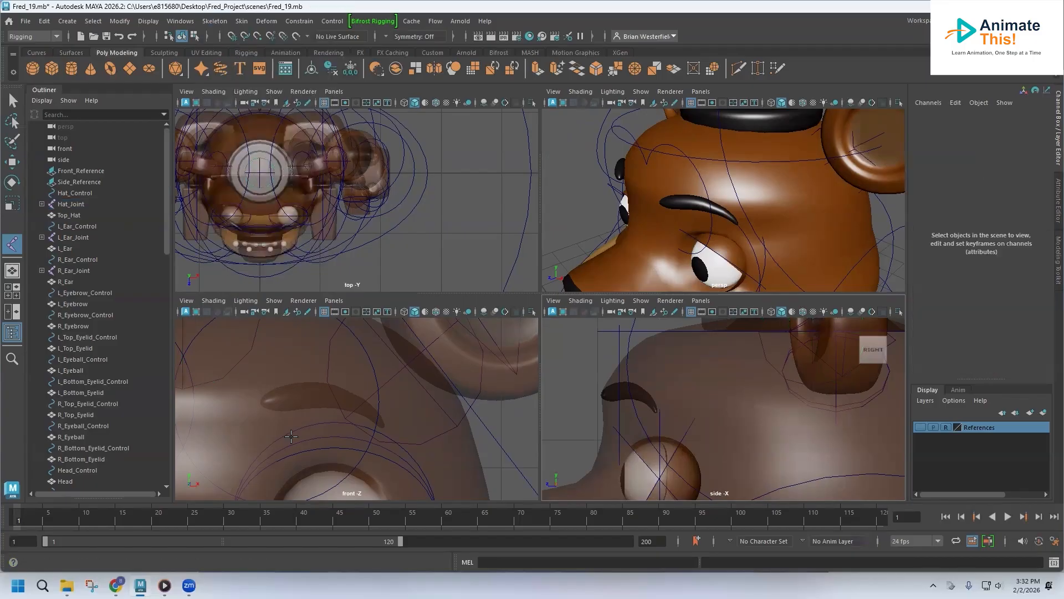
click(265, 401)
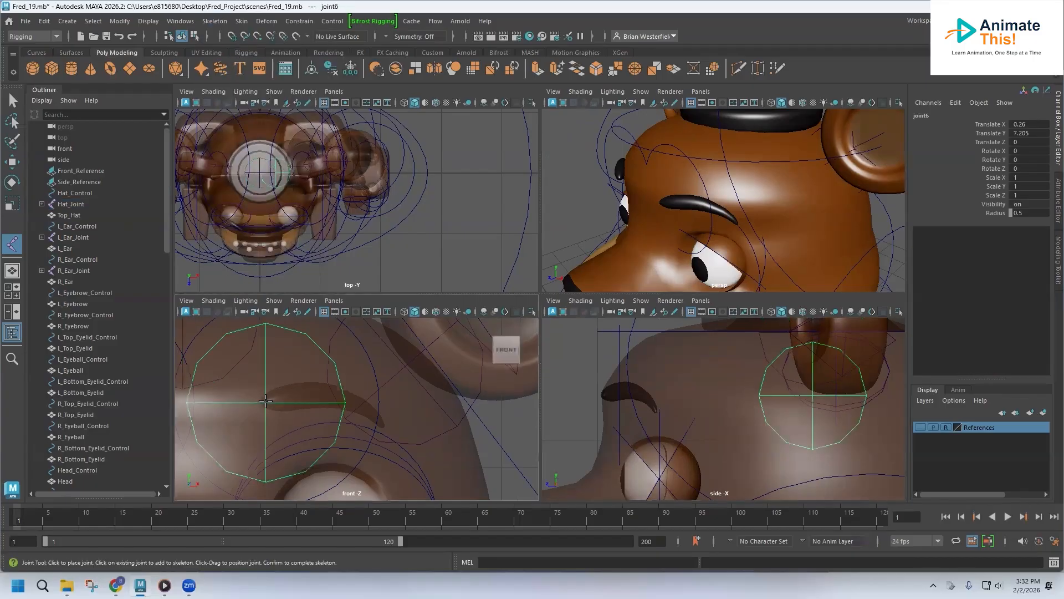
click(382, 425)
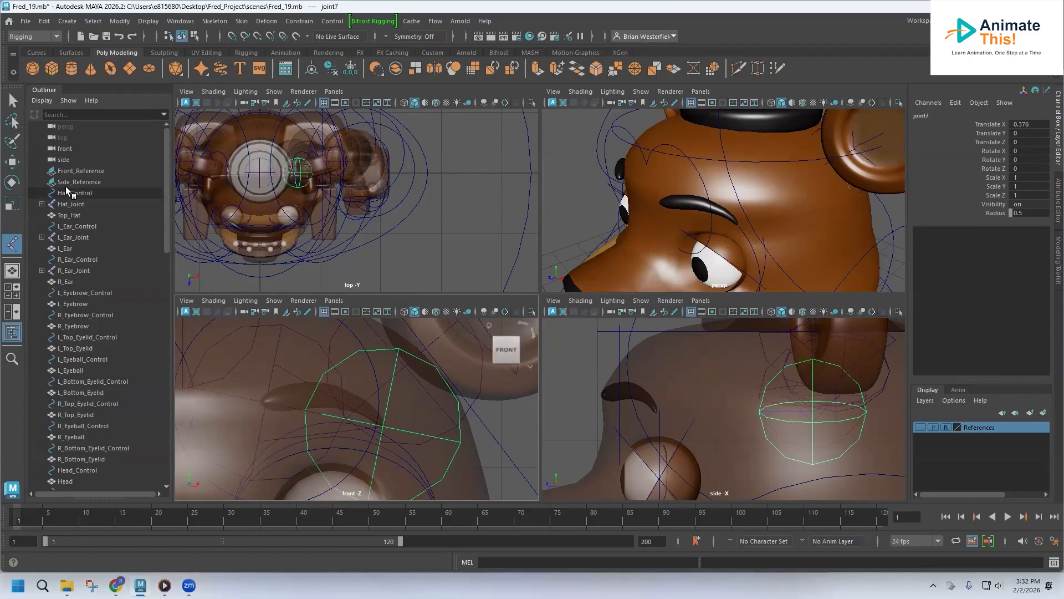
Move the eyebrow's root joint forward to about Translate Z 0.96 and its end joint back to about Translate Z -0.23, matching the eyebrow's depth
key(w)
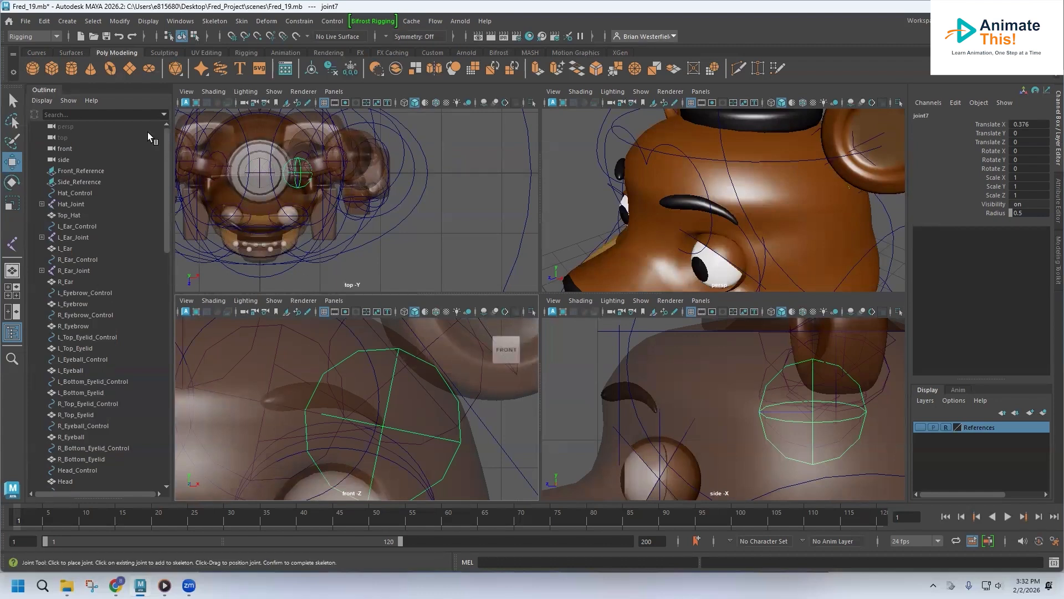
click(784, 369)
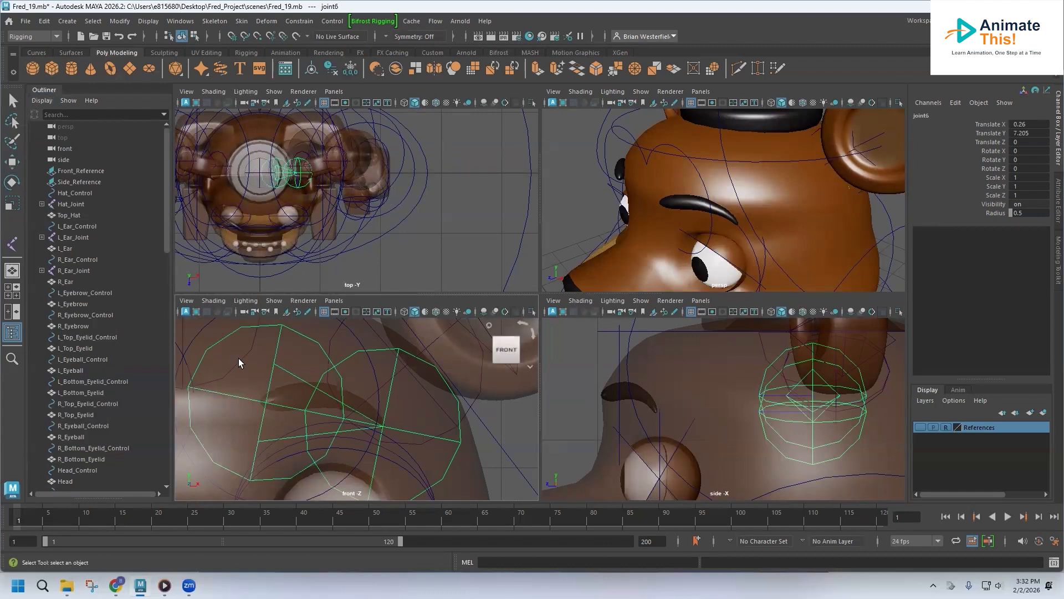
click(12, 162)
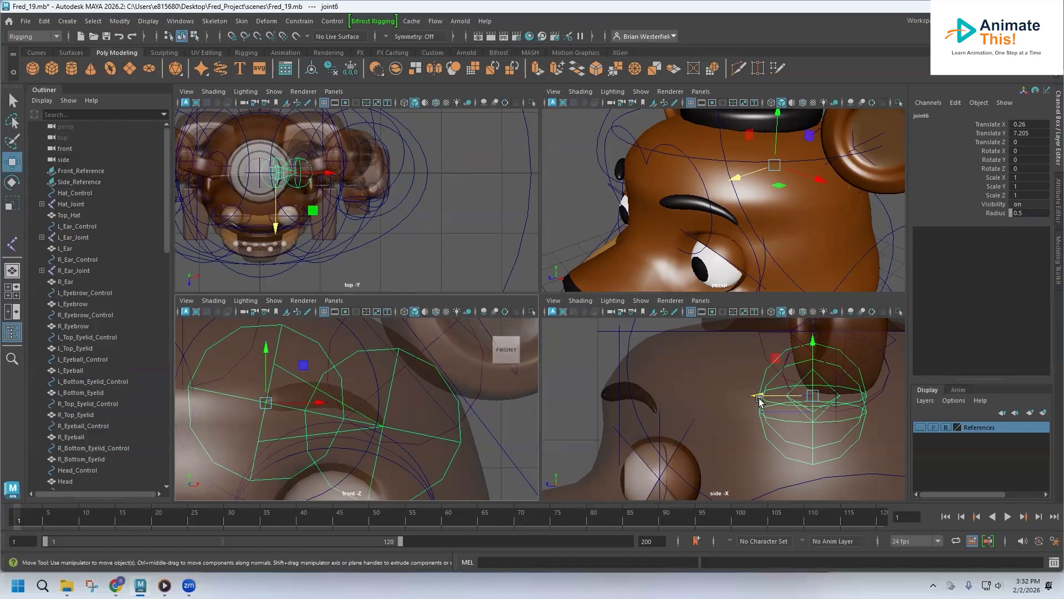
drag(758, 396, 553, 397)
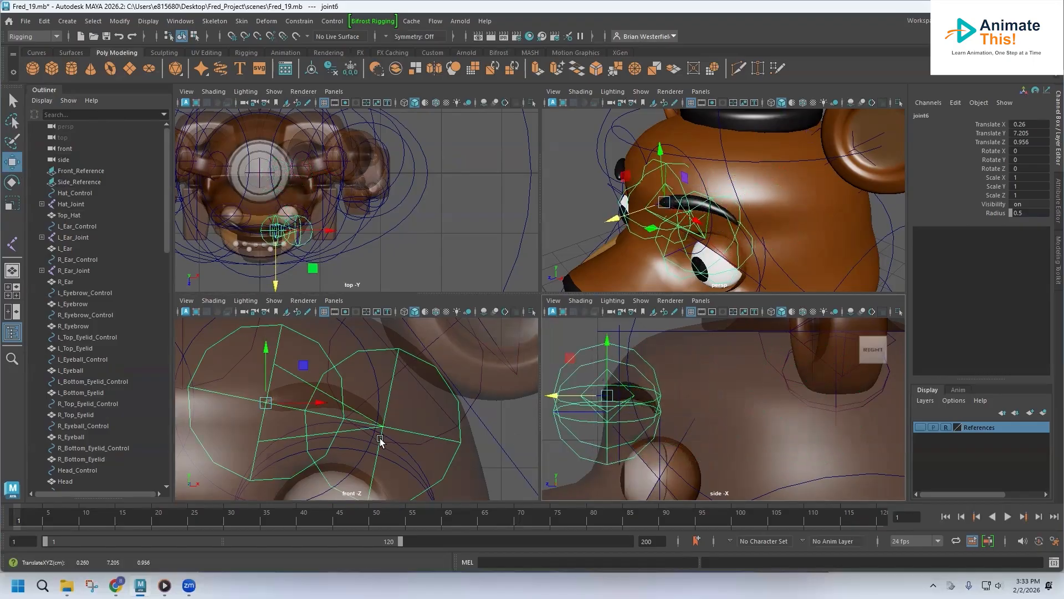
click(459, 442)
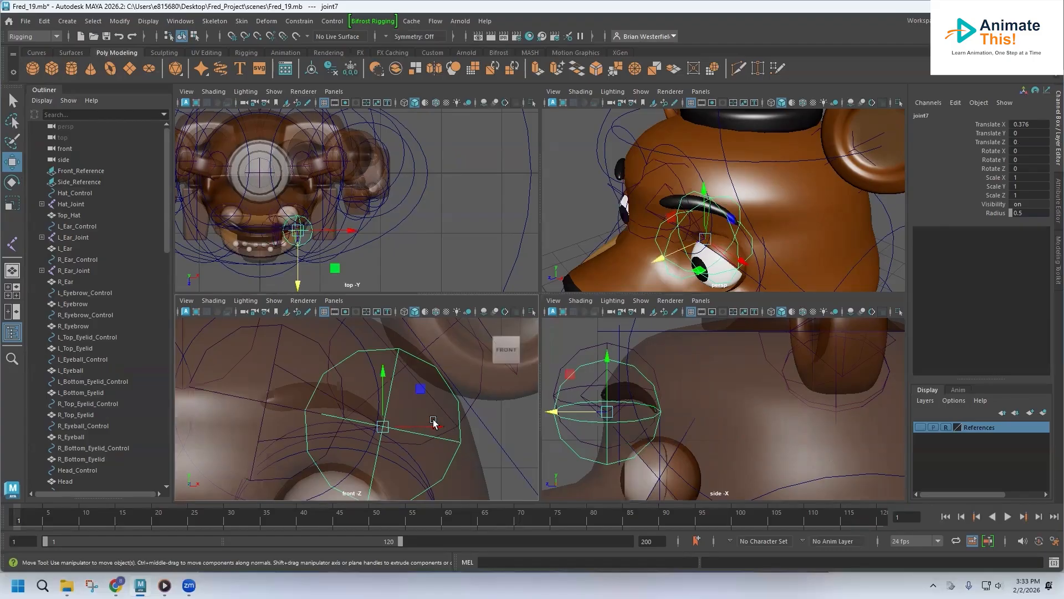
drag(553, 412, 603, 415)
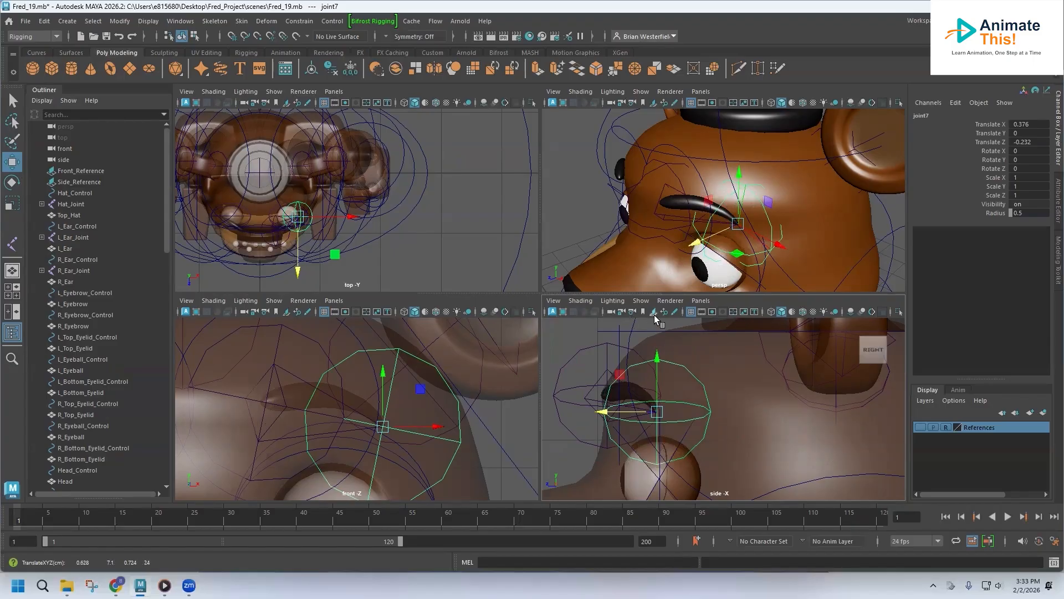
Set the joint display size to 0.25 so all joints in the scene are drawn smaller
click(186, 25)
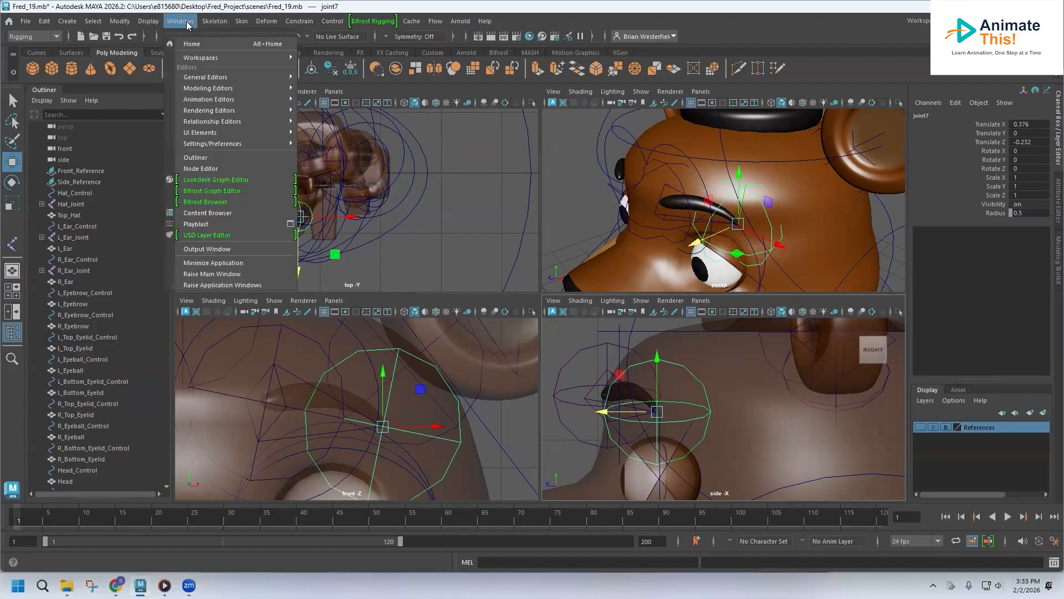
mouse_move(216, 101)
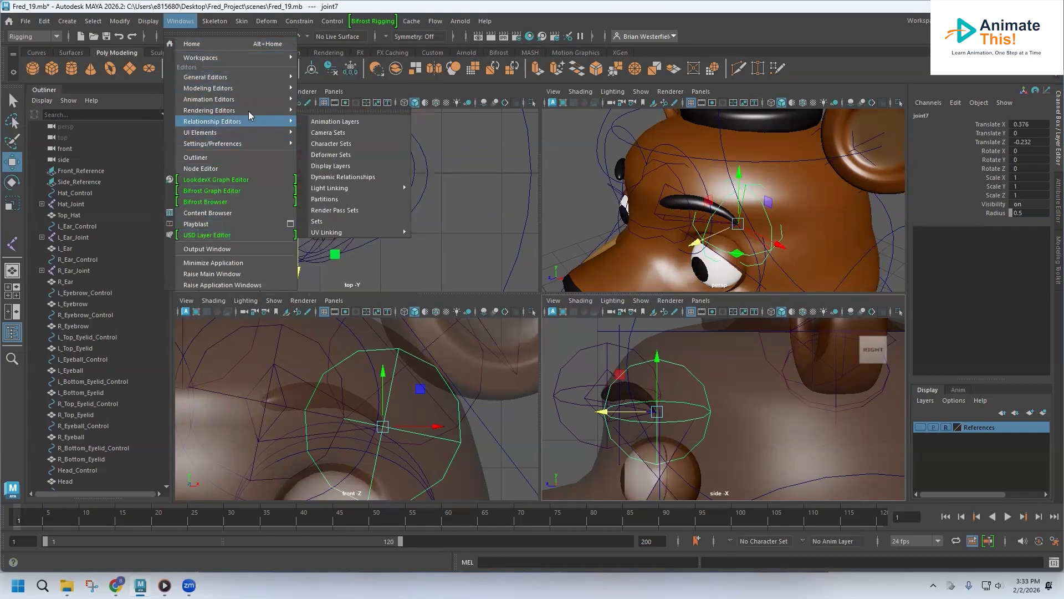
mouse_move(150, 22)
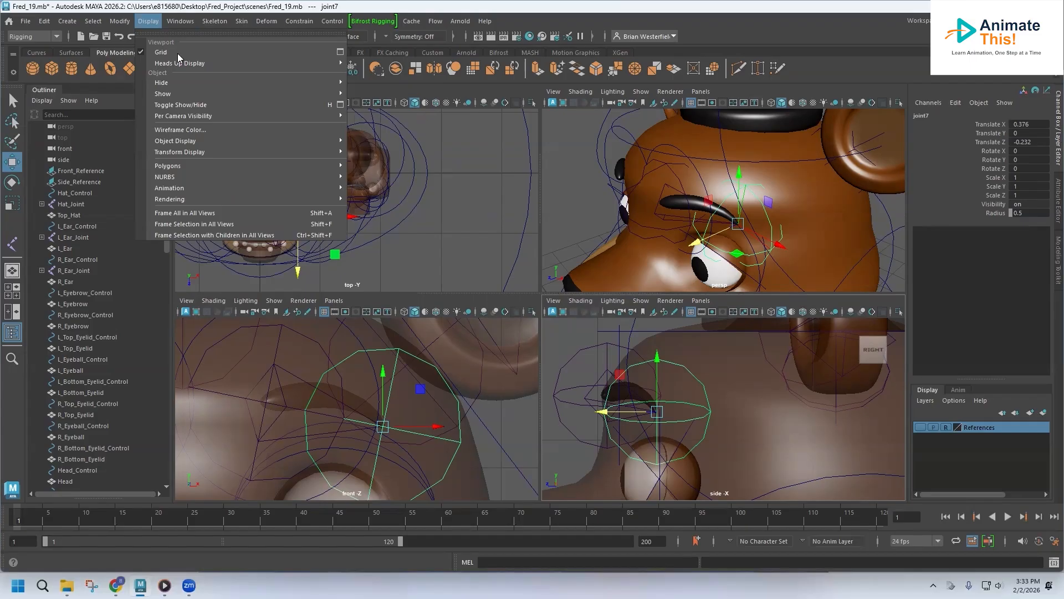
mouse_move(210, 190)
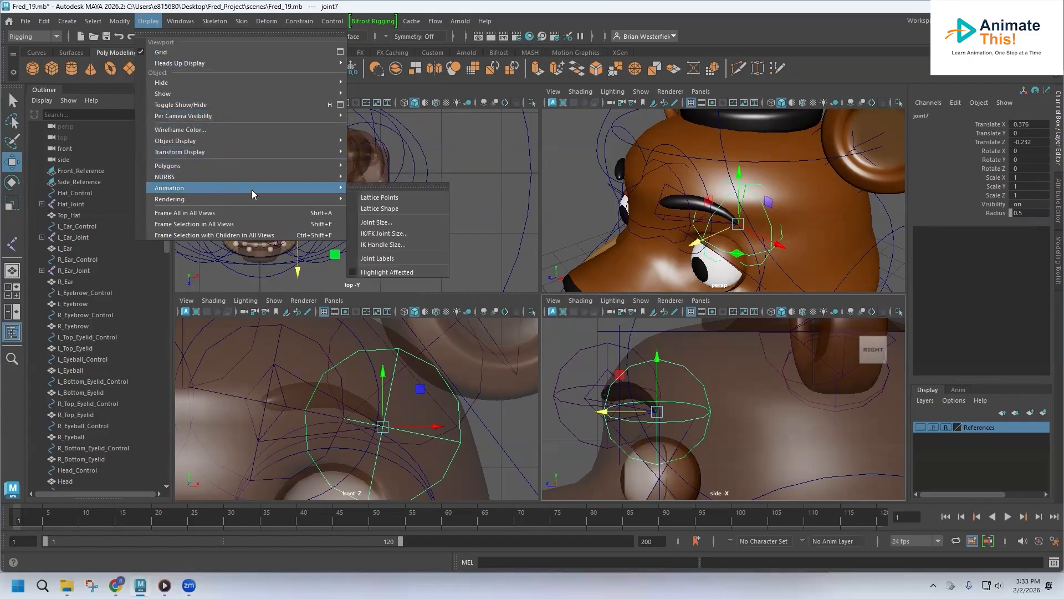
click(381, 223)
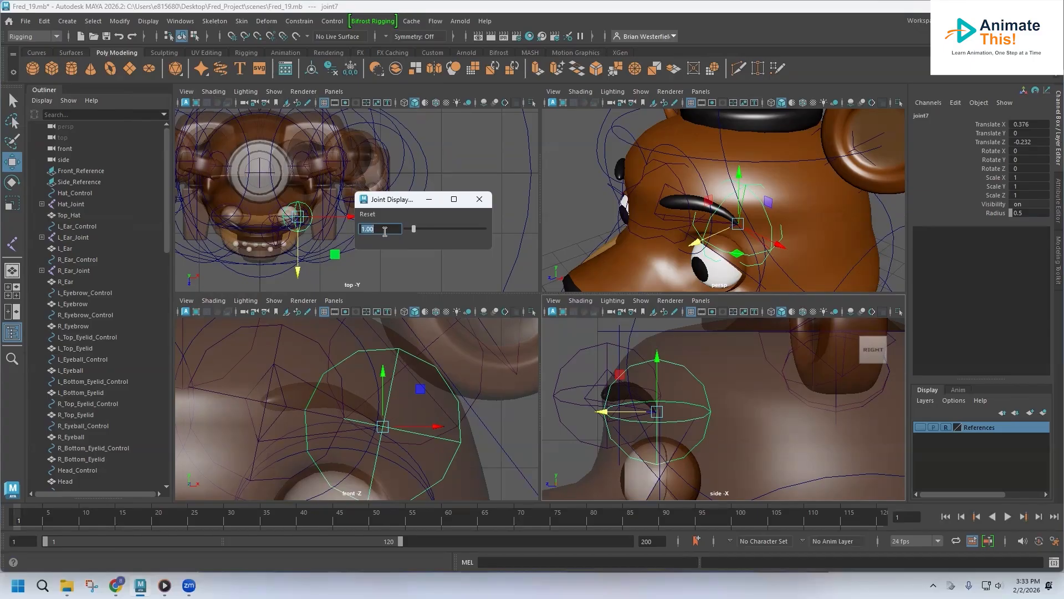
text(.25)
key(Return)
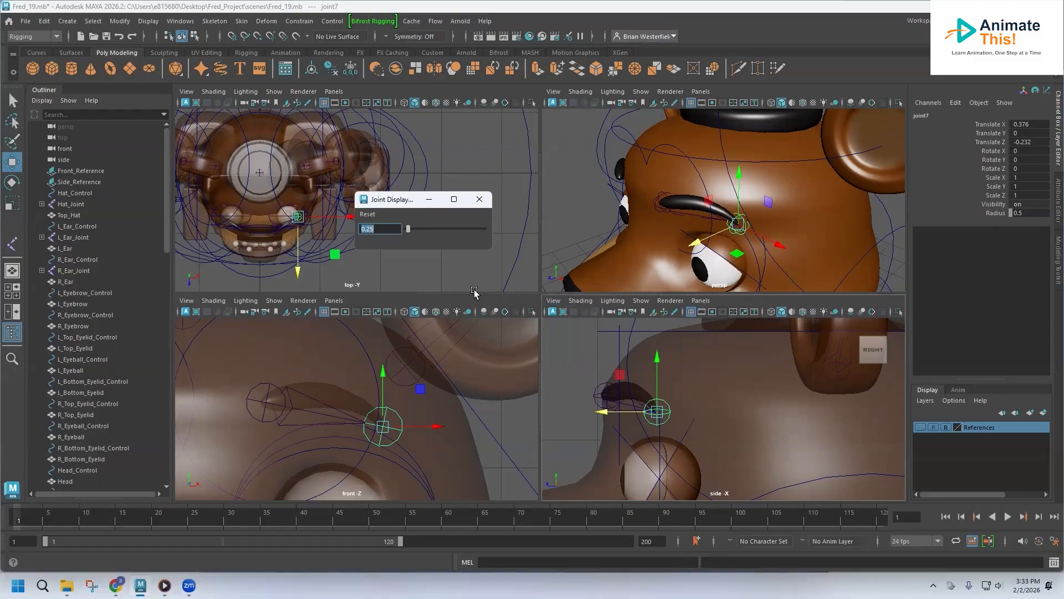
click(480, 199)
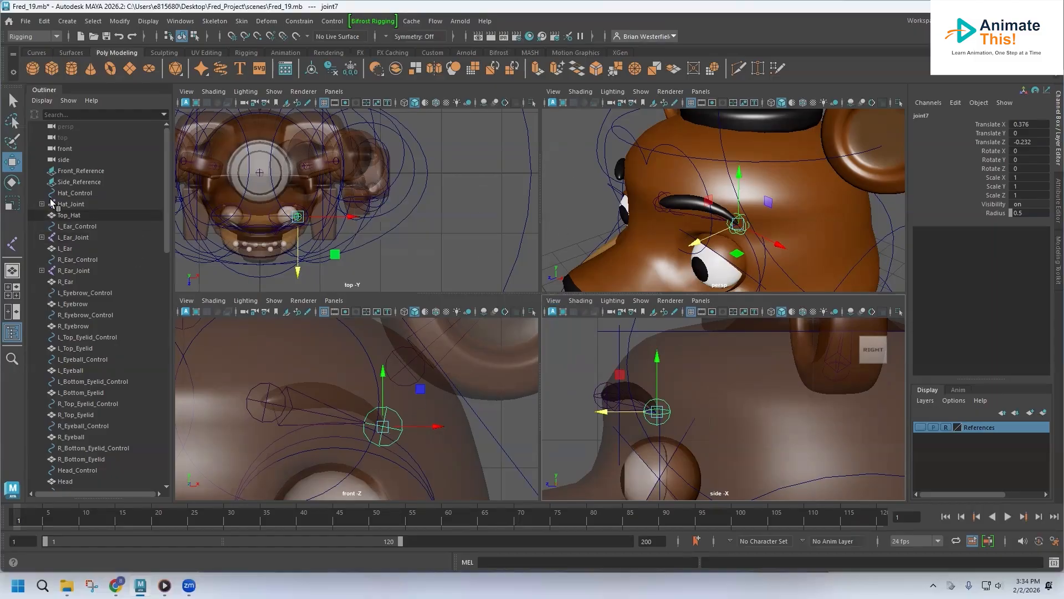
Rename the left eyebrow chain's root joint as L_Eyebrow_Joint in the Outliner
scroll(89, 392, down, 10)
double_click(77, 460)
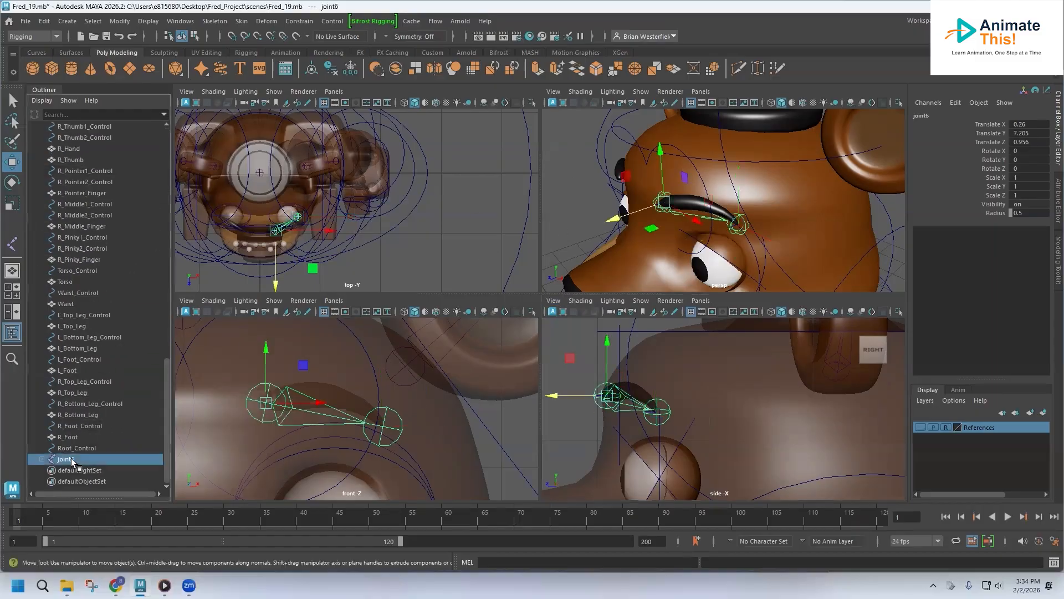
text(L_Eyebrow_Joint)
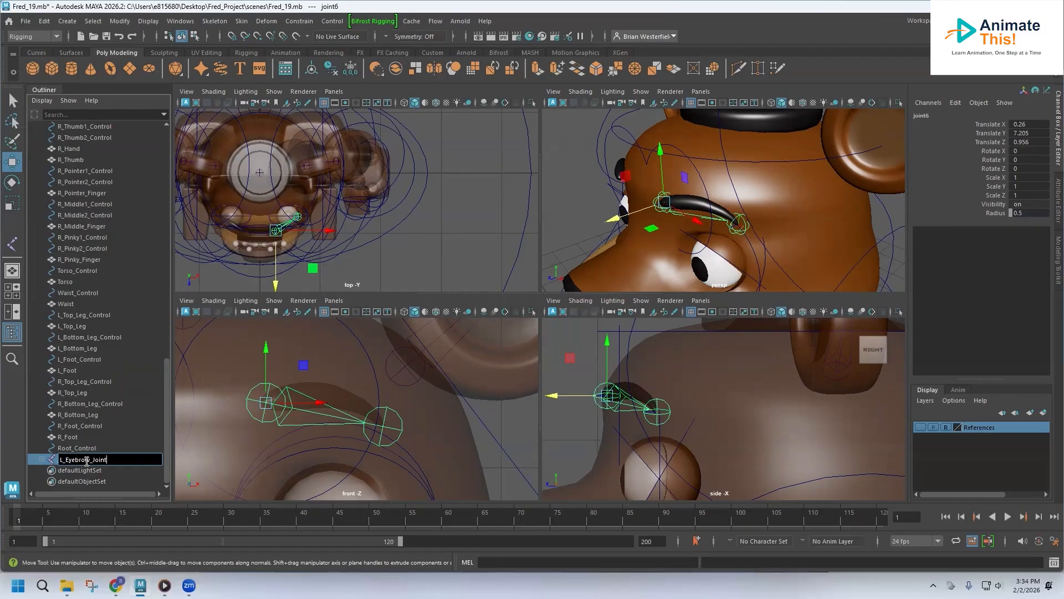
key(Return)
Reorder L_Eyebrow_Joint in the Outliner so it sits between L_Eyebrow_Control and L_Eyebrow
drag(84, 460, 101, 204)
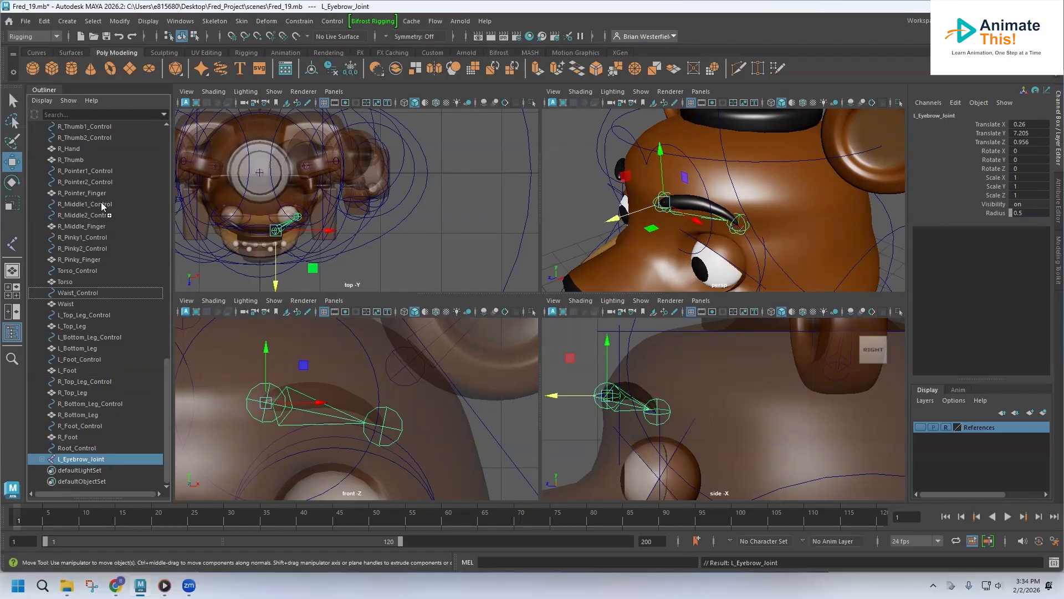
mouse_move(91, 121)
mouse_down()
mouse_move(91, 105)
mouse_move(91, 131)
mouse_move(103, 138)
mouse_move(105, 127)
mouse_up()
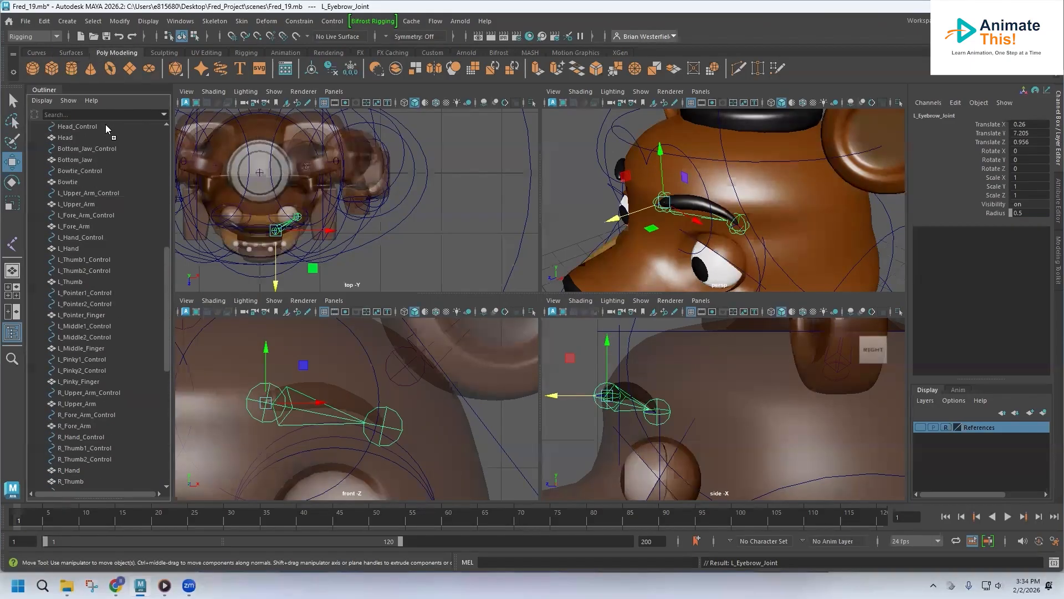
drag(106, 253, 101, 198)
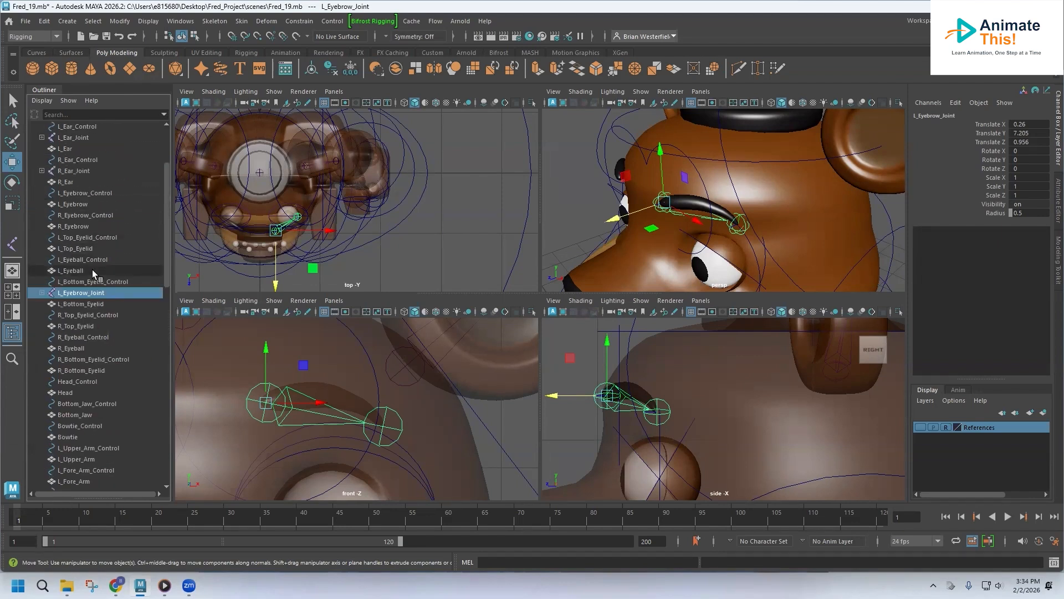
drag(87, 296, 86, 200)
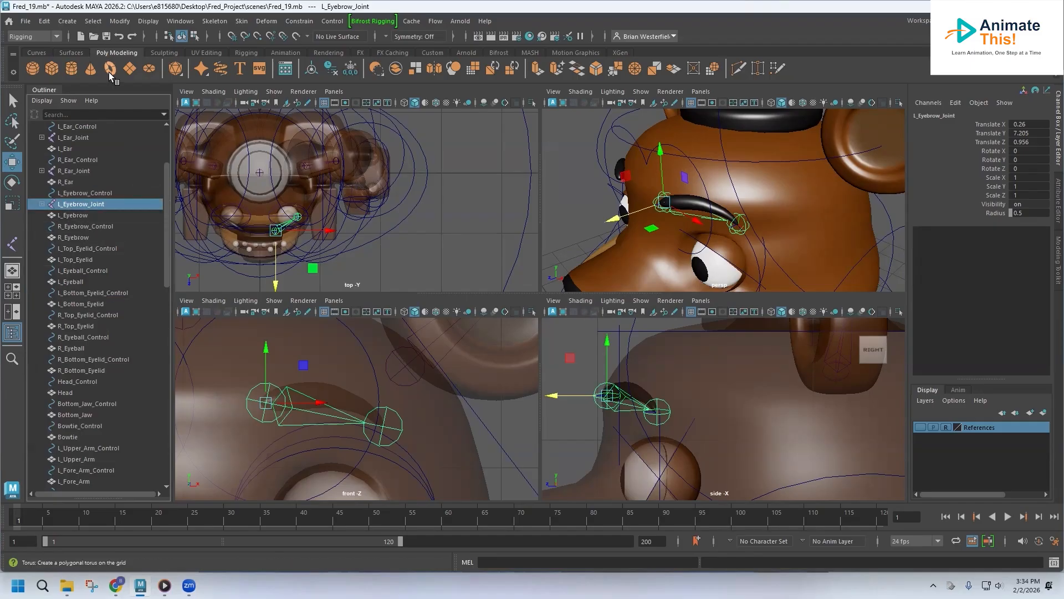
Mirror the L_Eyebrow_Joint chain across to the character's right eyebrow
click(214, 21)
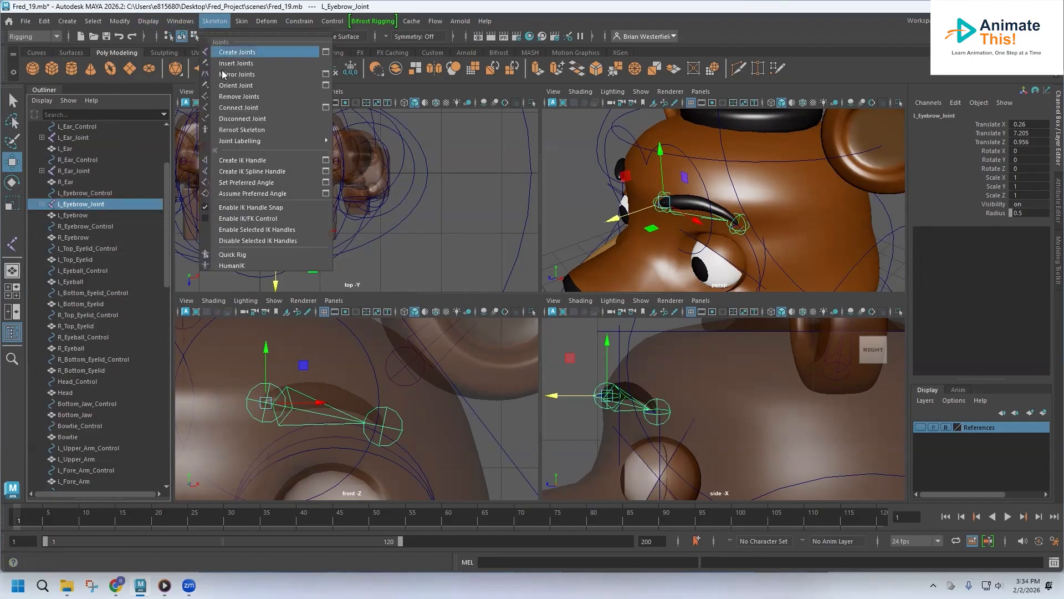
click(326, 74)
click(405, 392)
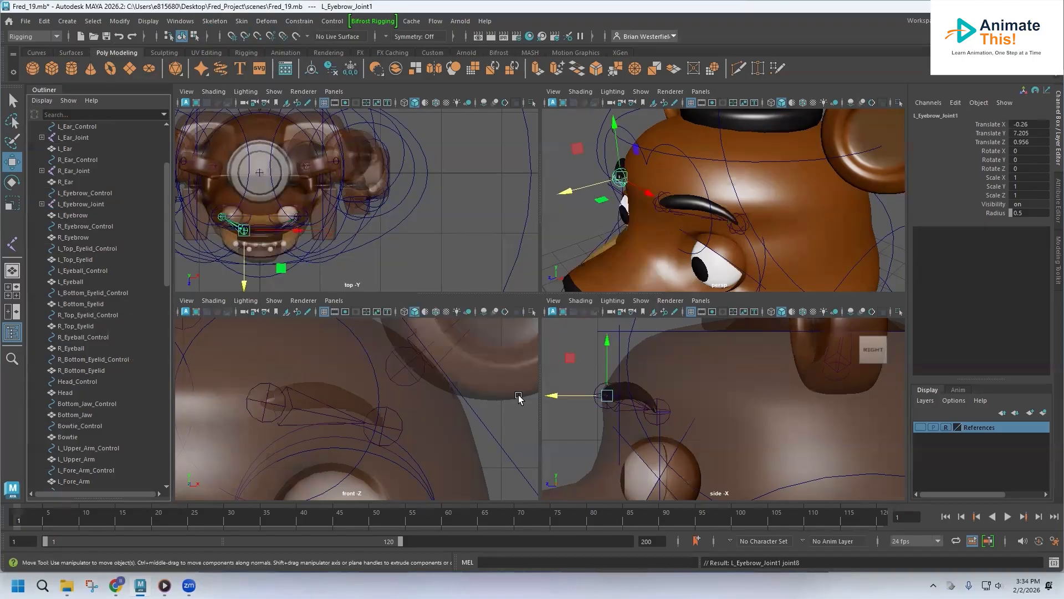
Rename the mirrored eyebrow chain's root joint as R_Eyebrow_Joint in the Outliner
scroll(66, 395, down, 15)
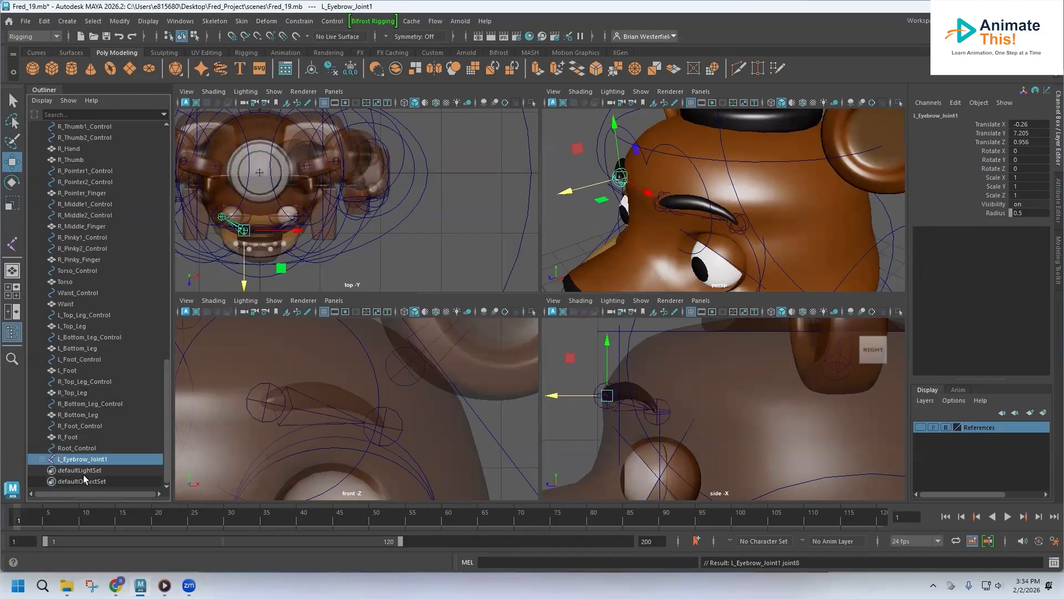
double_click(83, 460)
click(63, 460)
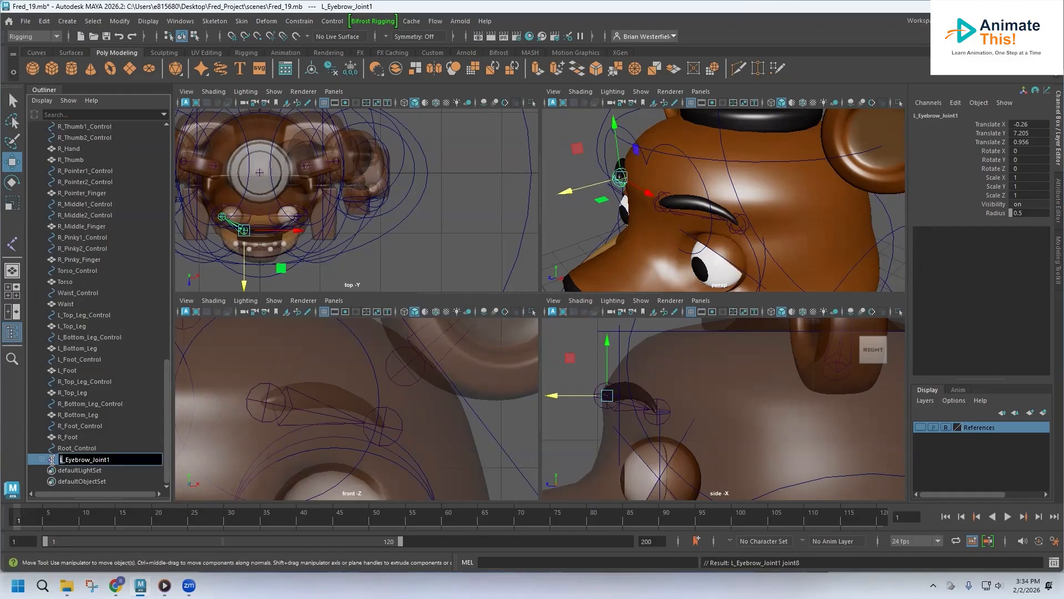
key(BackSpace)
text(R)
key(Return)
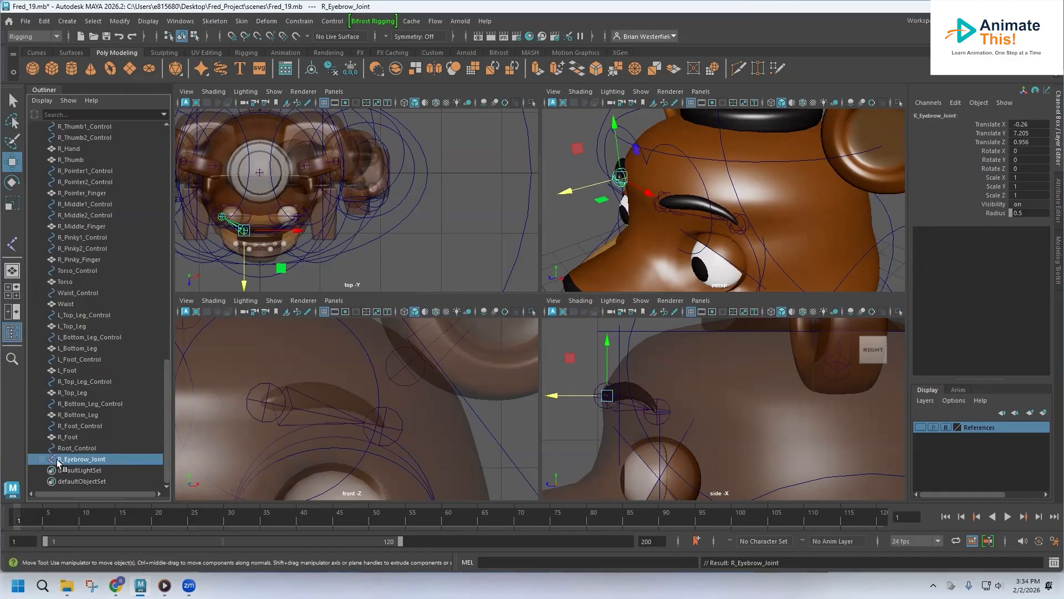
Reorder R_Eyebrow_Joint in the Outliner so it sits between R_Eyebrow_Control and R_Eyebrow
scroll(69, 125, up, 5)
scroll(69, 125, up, 8)
scroll(71, 125, up, 7)
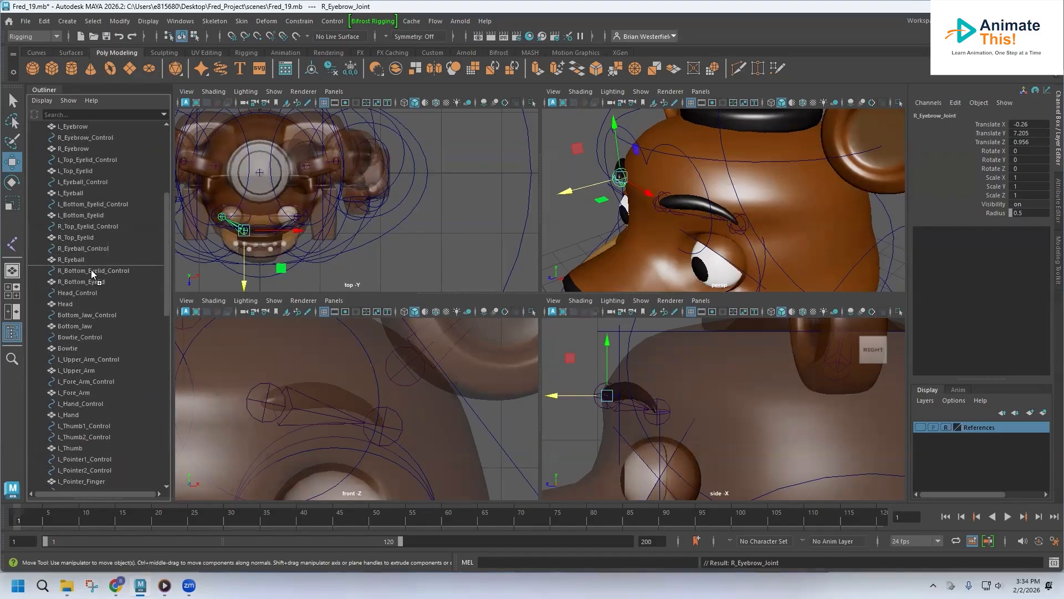
scroll(103, 171, up, 2)
middle_drag(96, 202, 96, 199)
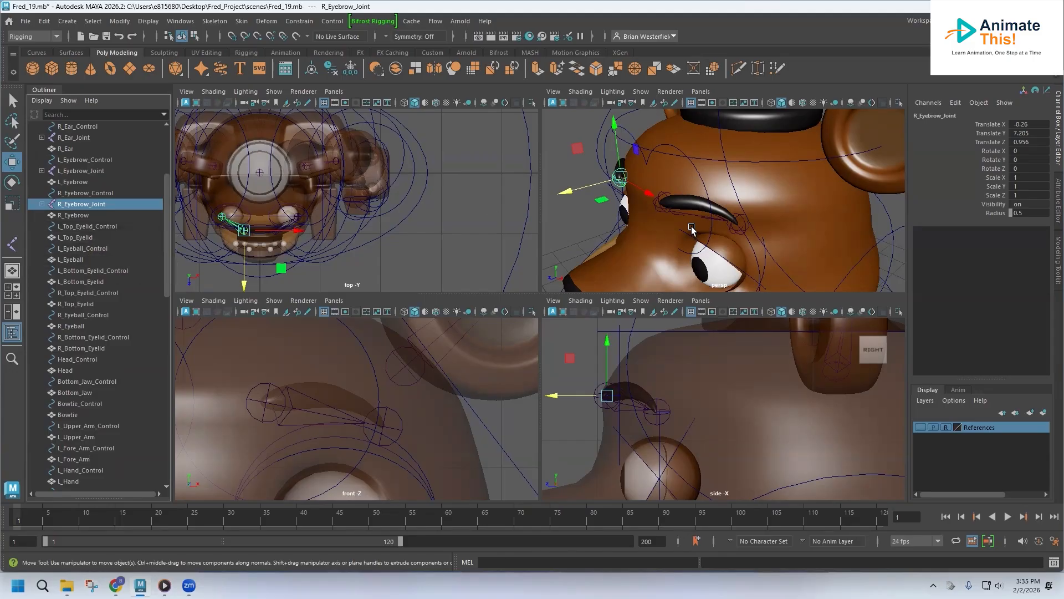
Examine the left eyelid controls and the Head mesh down to the neck in the side and front views
click(623, 434)
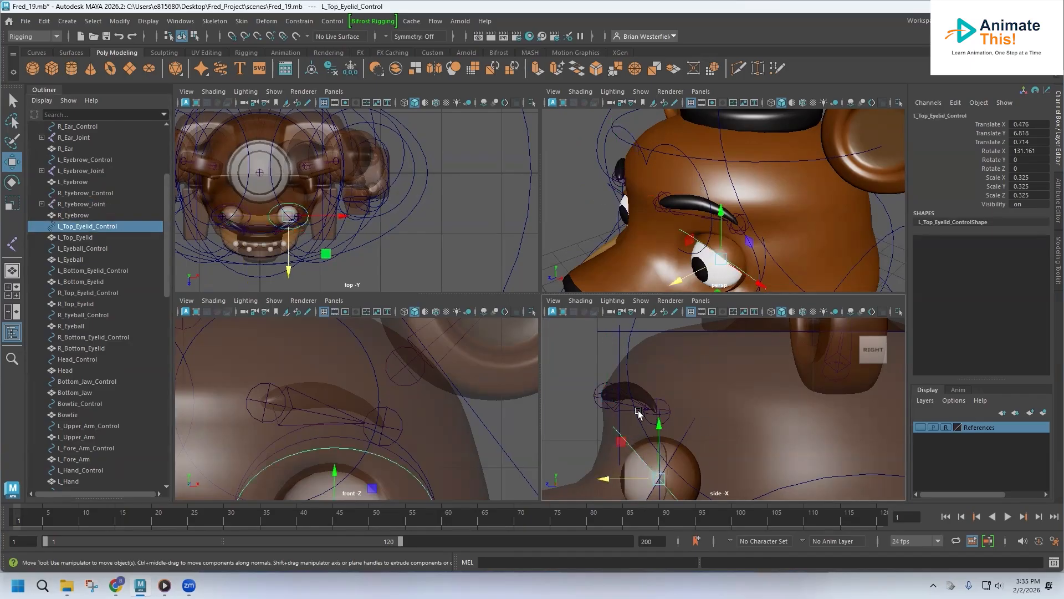
click(691, 427)
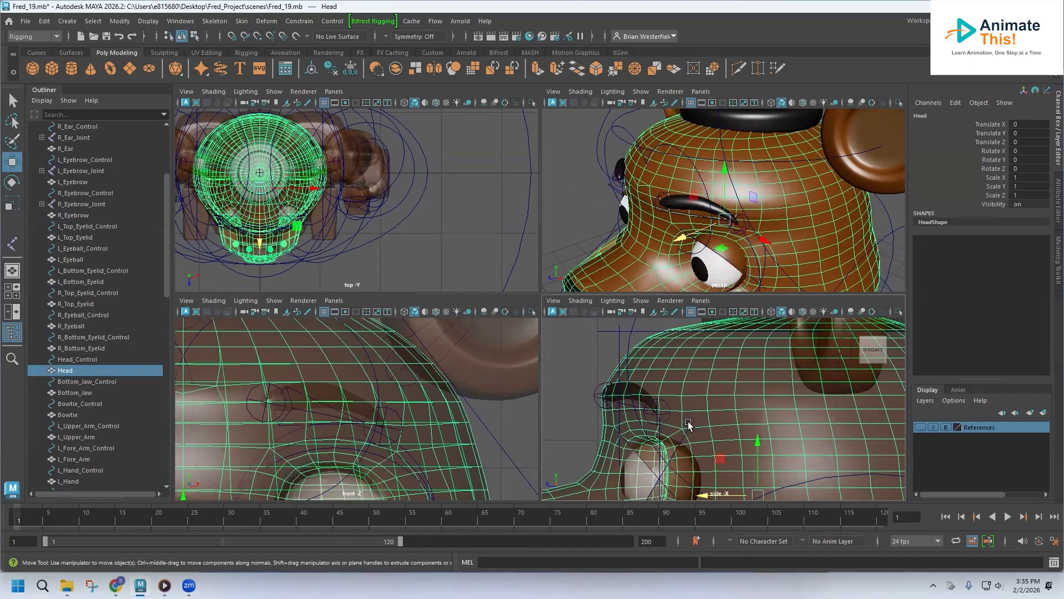
click(576, 372)
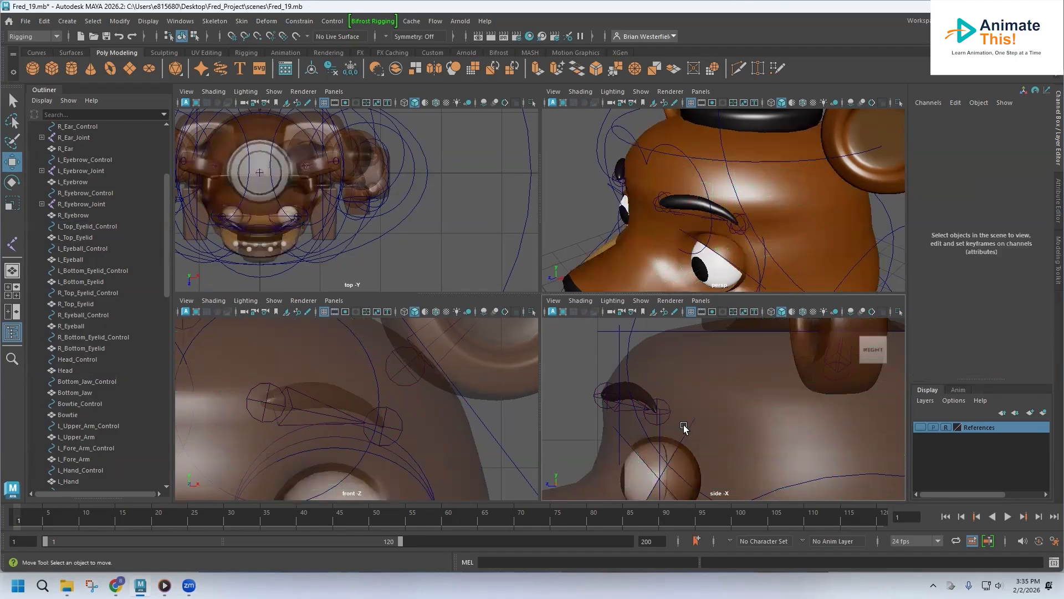
click(688, 432)
click(679, 447)
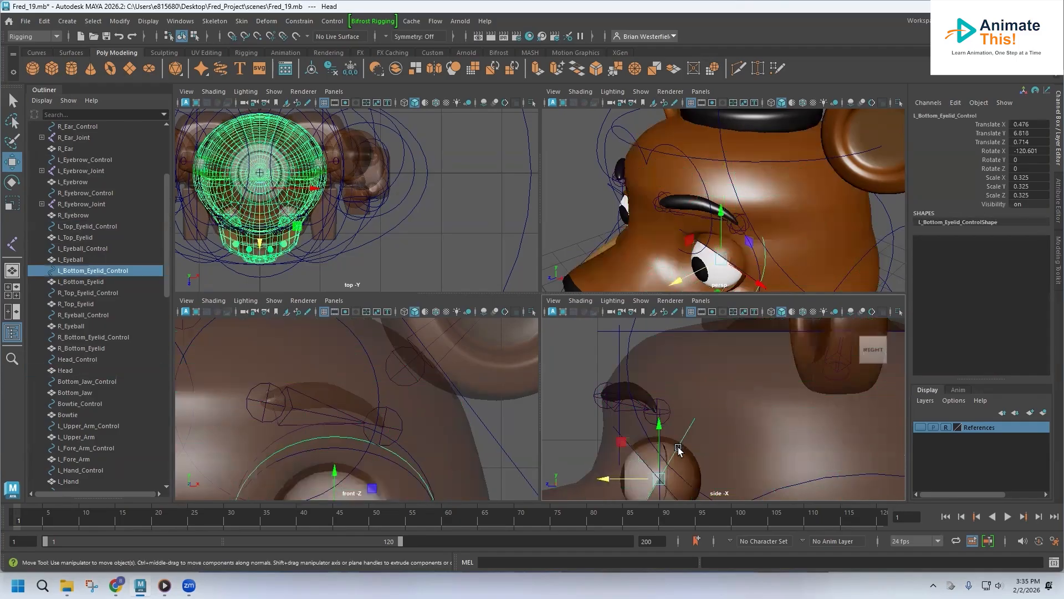
scroll(599, 398, down, 5)
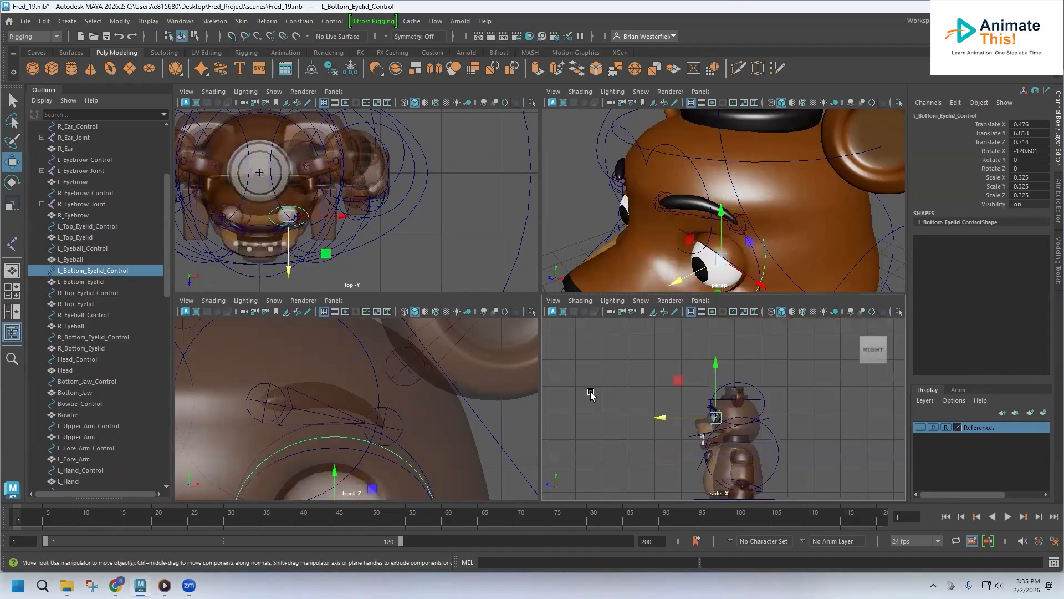
scroll(430, 399, down, 10)
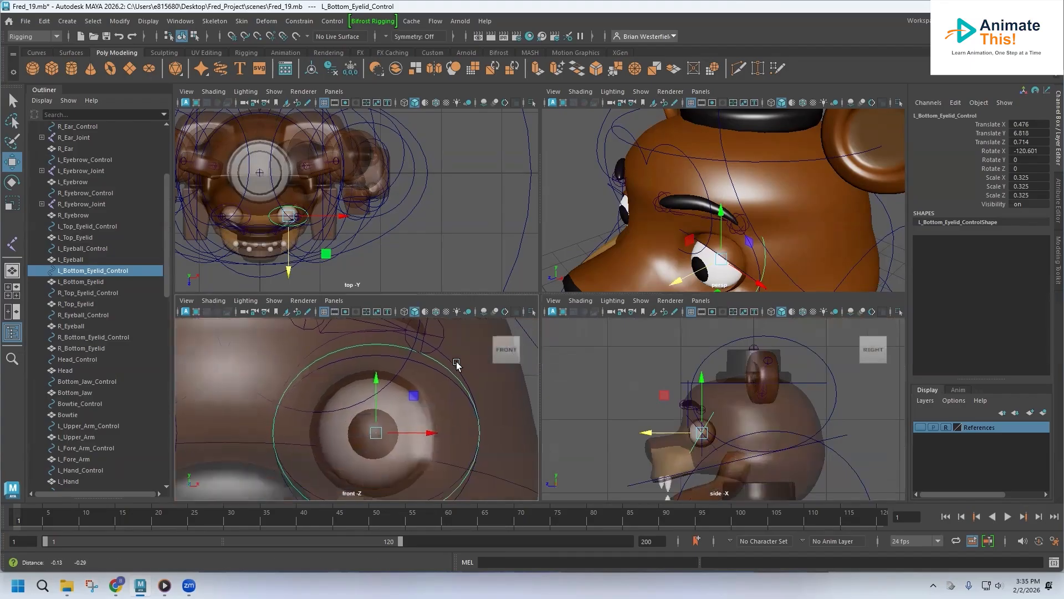
scroll(430, 398, up, 8)
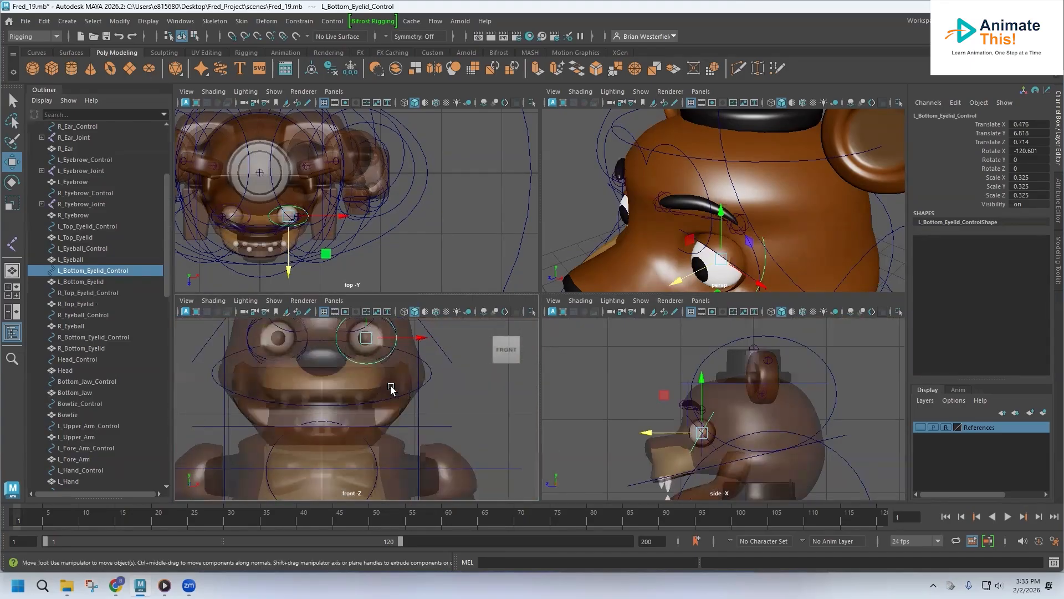
scroll(392, 396, up, 5)
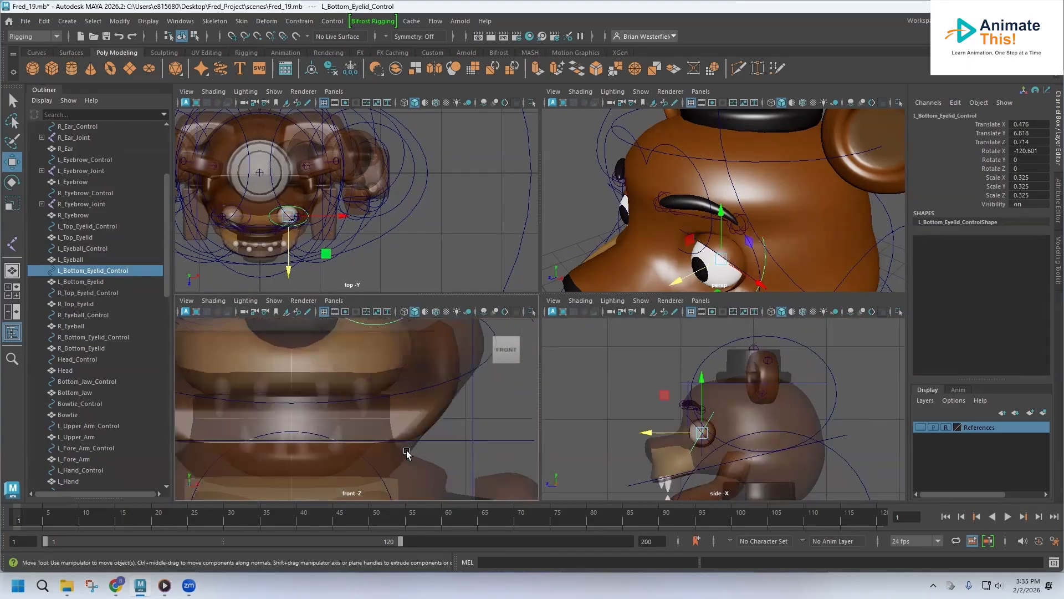
click(417, 453)
click(753, 423)
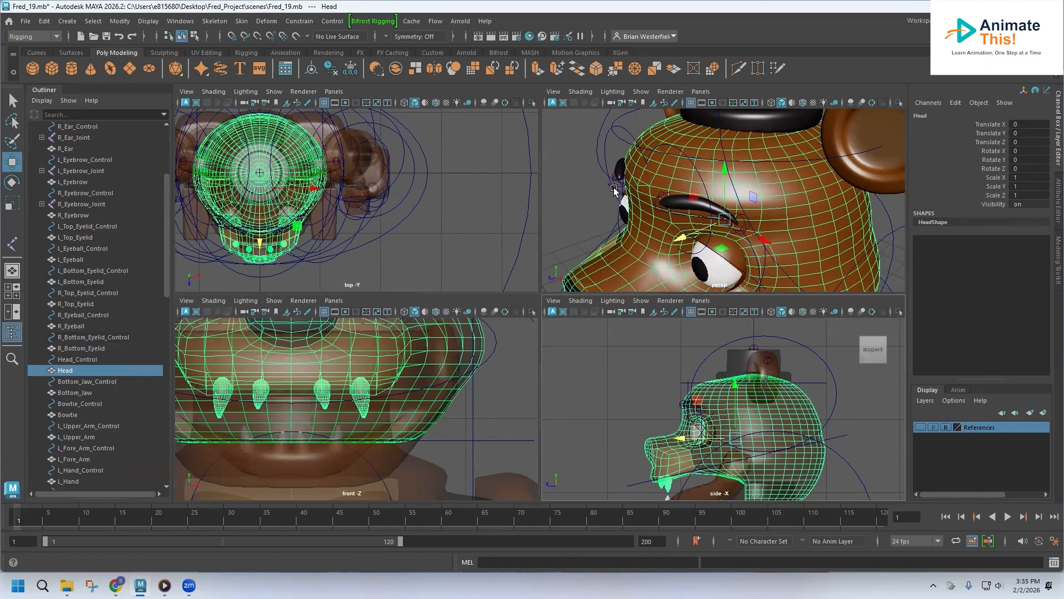
alt+middle_drag(734, 453, 704, 398)
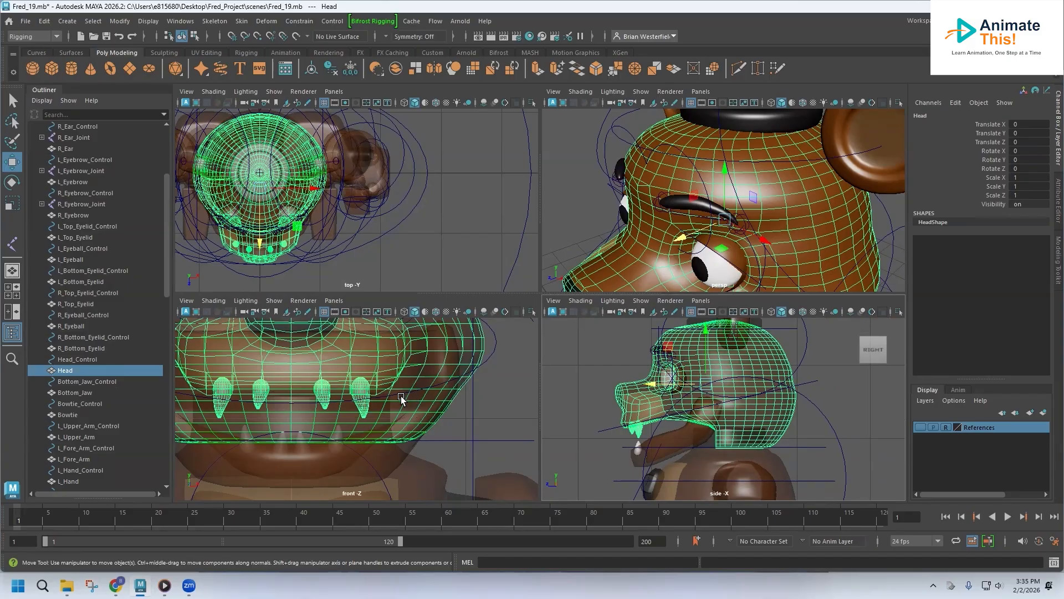
Create a two-joint head chain about 2 units long, from the neck base at about Y 5.6 up to the top of the head
click(215, 21)
click(236, 56)
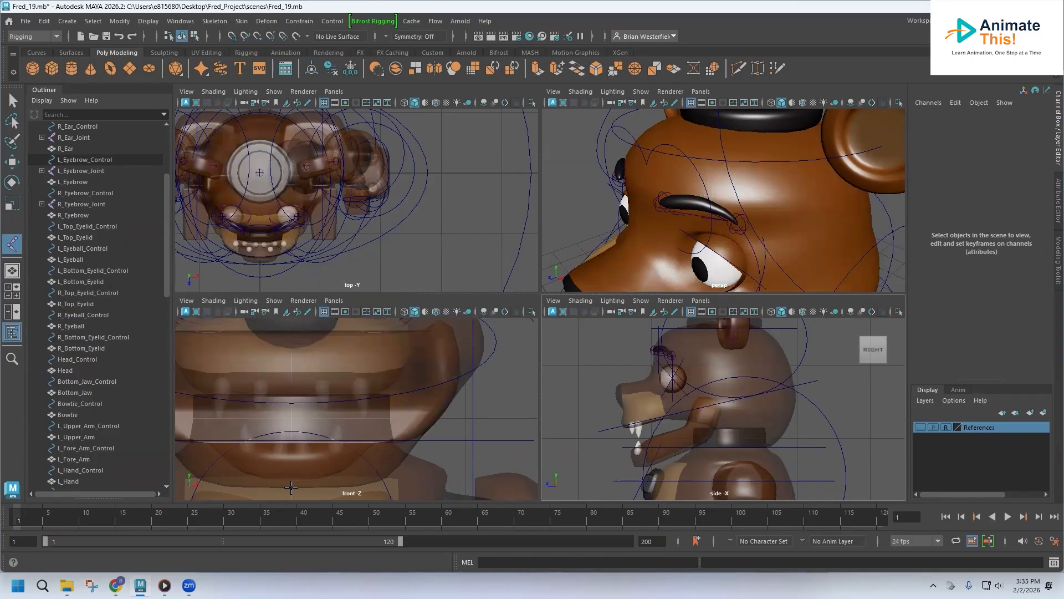
click(291, 487)
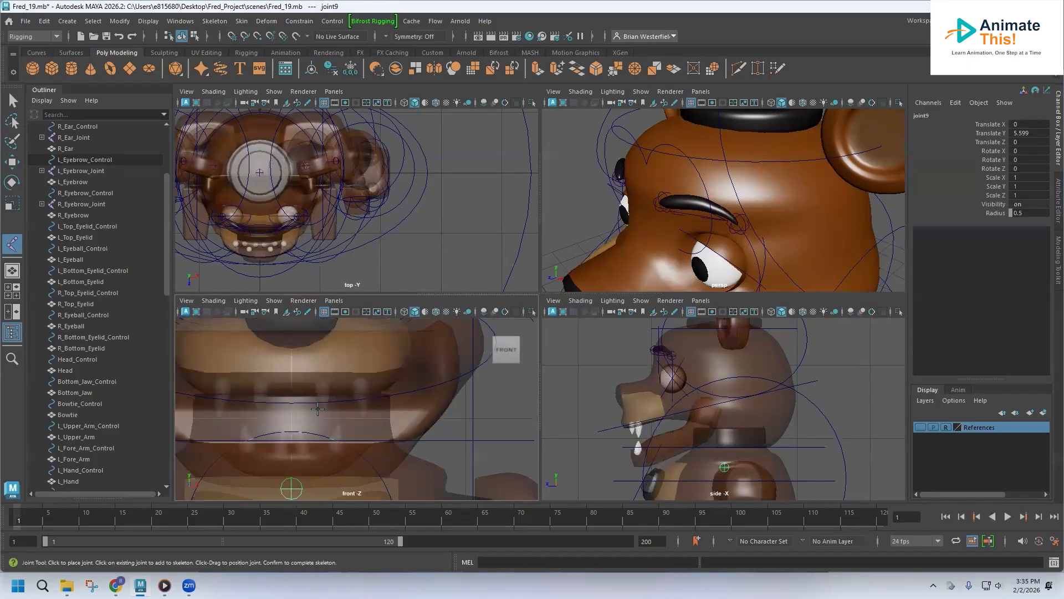
alt+middle_drag(730, 416, 721, 441)
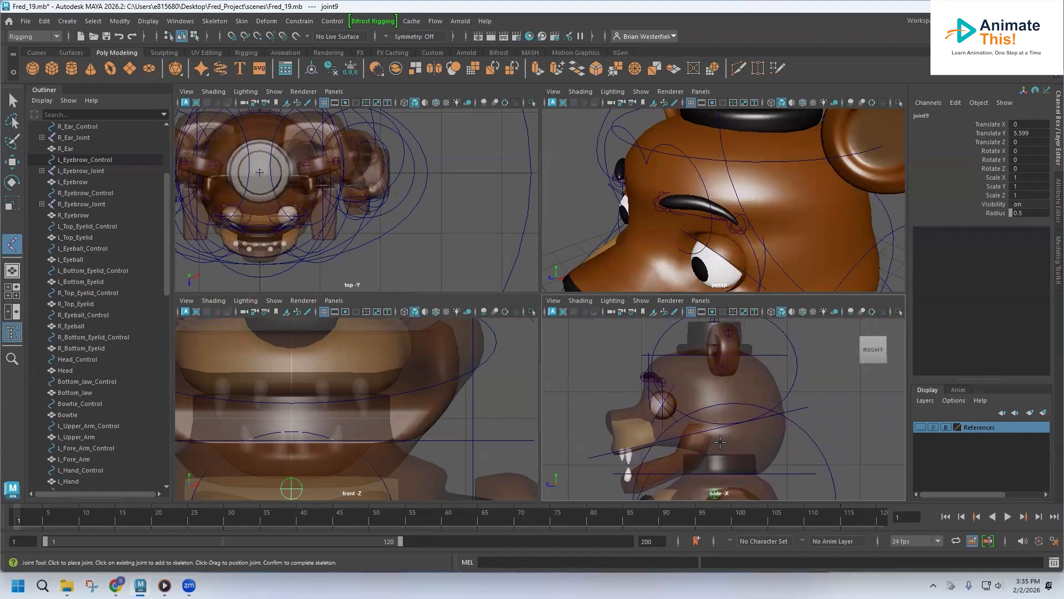
click(713, 346)
Rename the new head chain's root joint as Head_Joint in the Outliner
scroll(84, 360, down, 15)
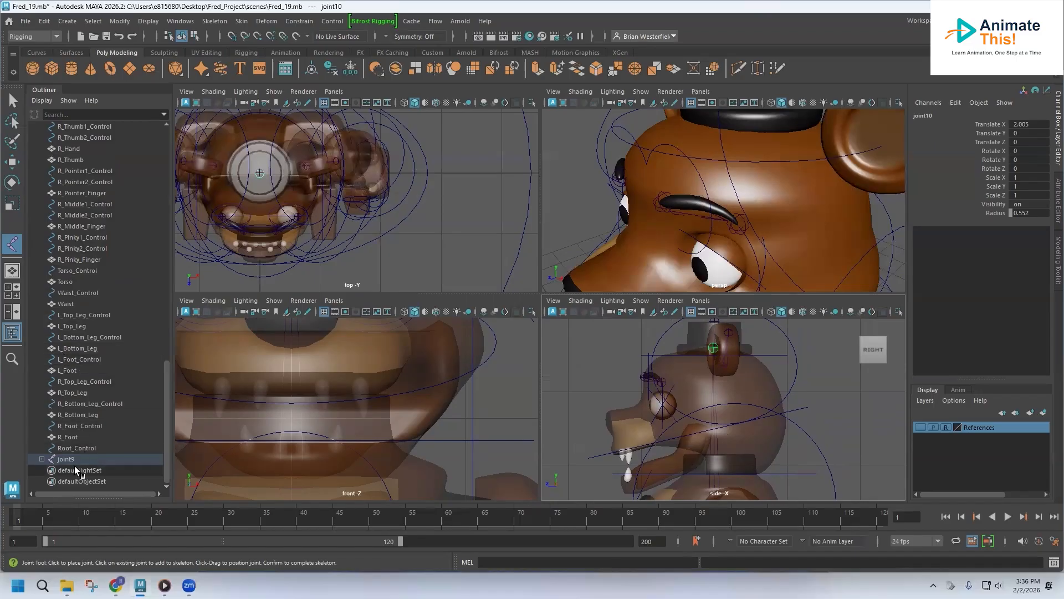
click(13, 163)
alt+middle_drag(720, 451, 667, 400)
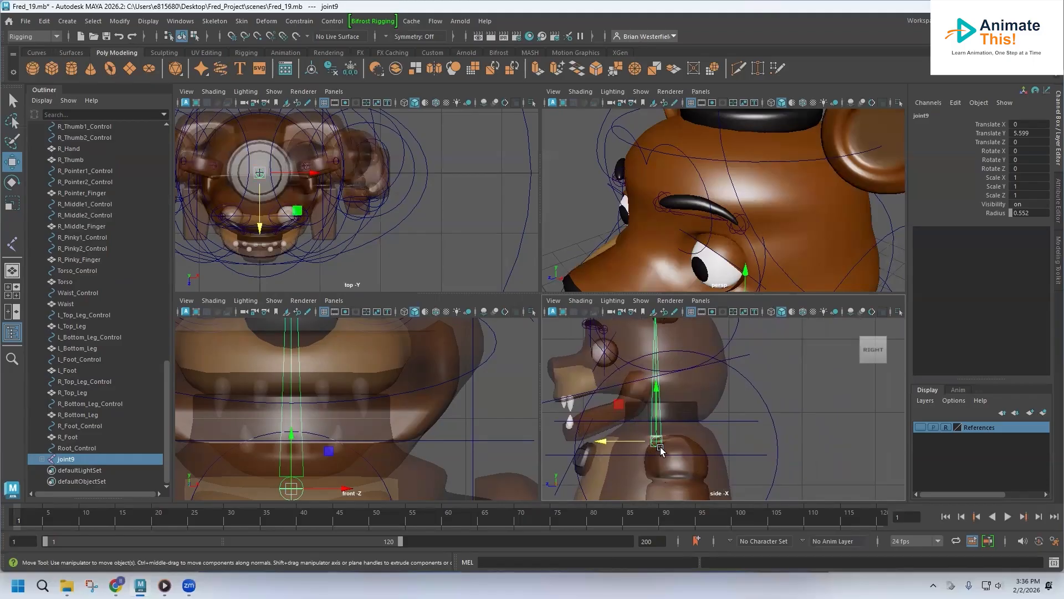
double_click(68, 459)
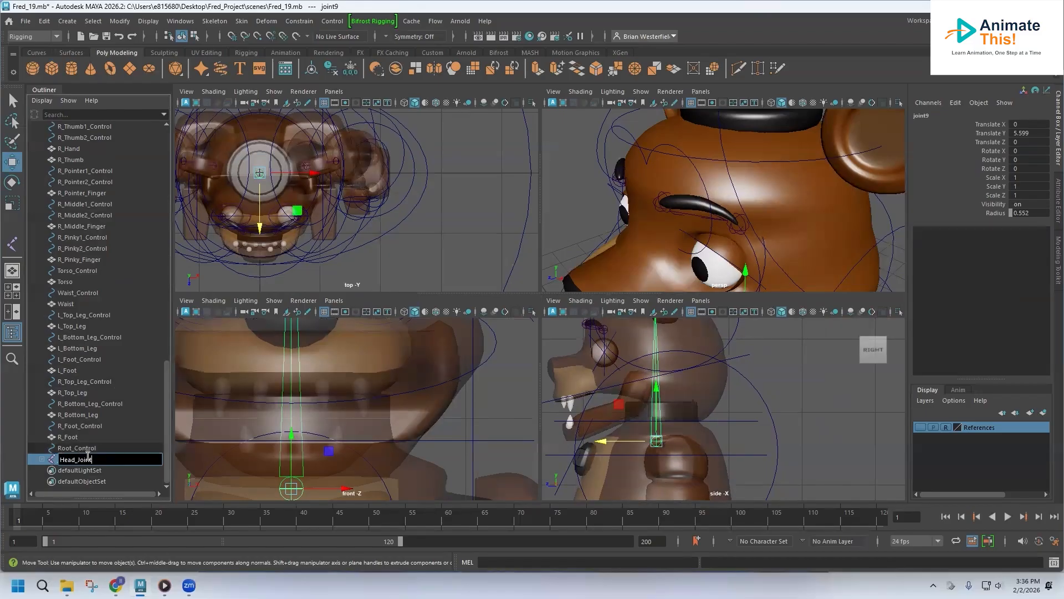
key(Return)
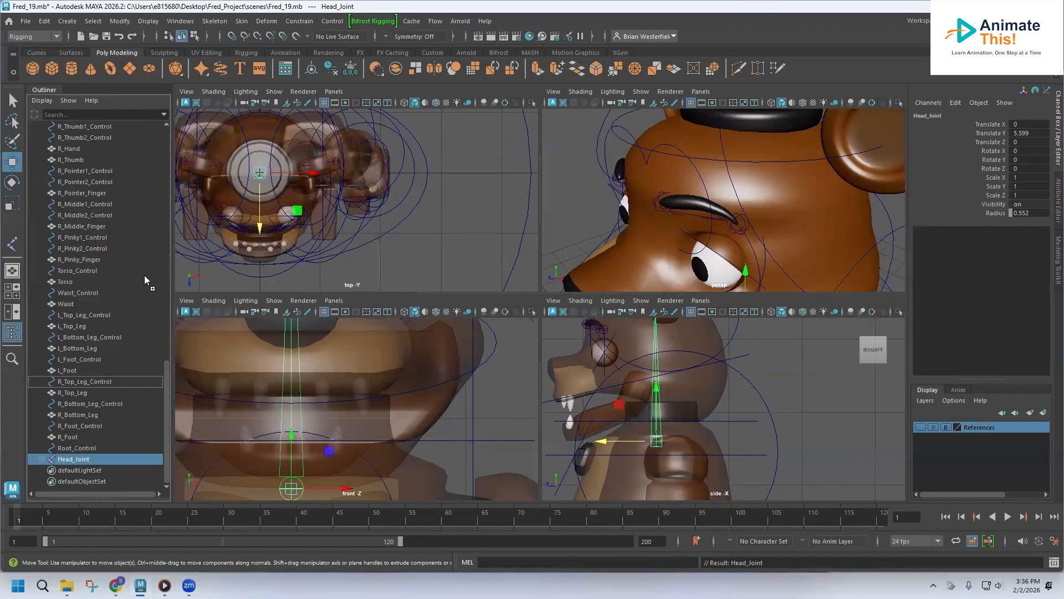
Reorder Head_Joint in the Outliner so it sits between Head_Control and Head
scroll(146, 266, up, 1)
scroll(150, 102, up, 6)
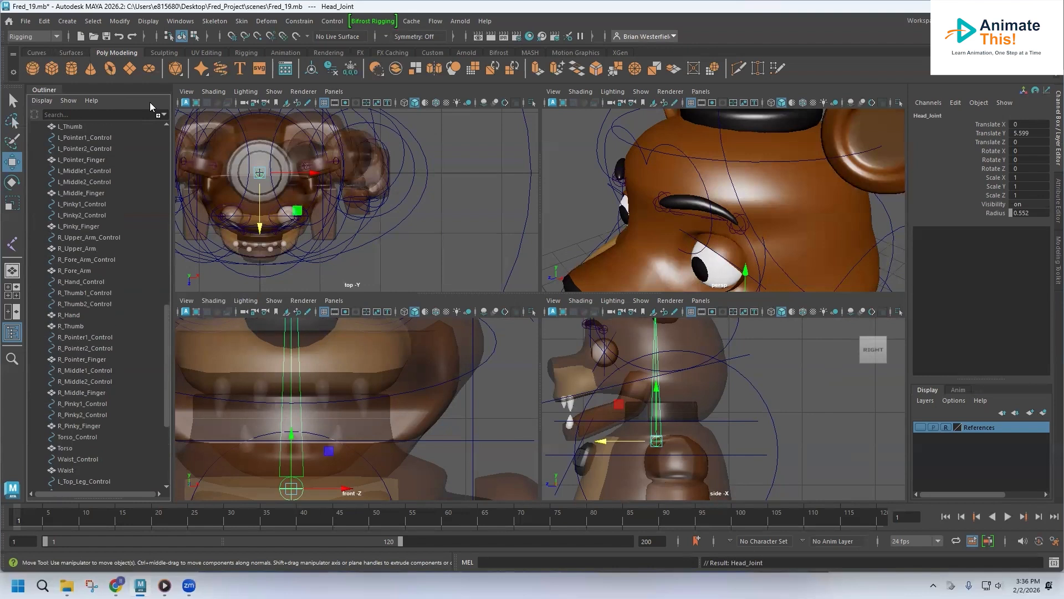
scroll(150, 102, up, 5)
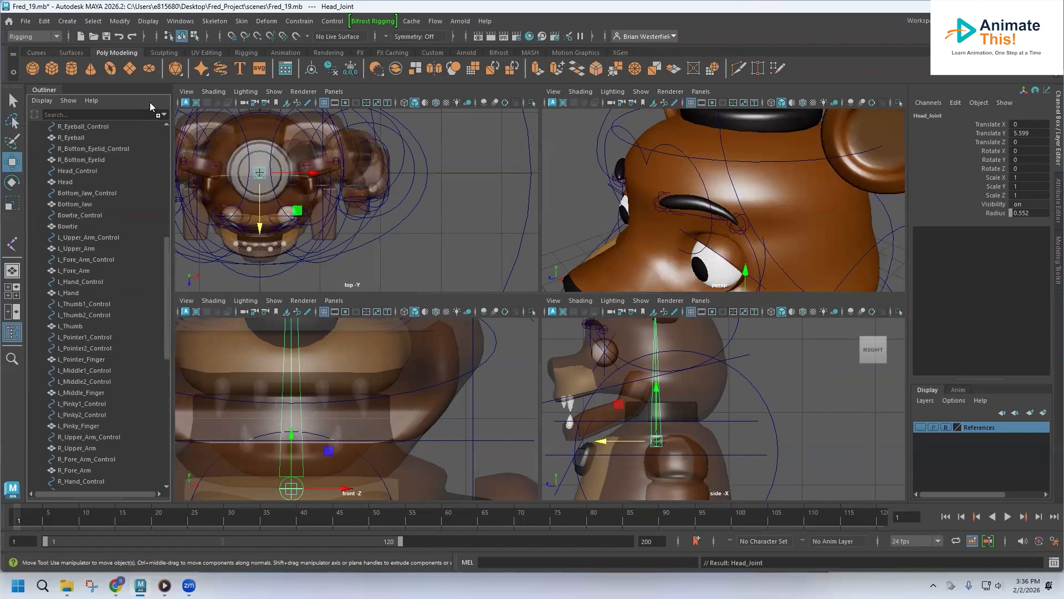
drag(106, 199, 106, 198)
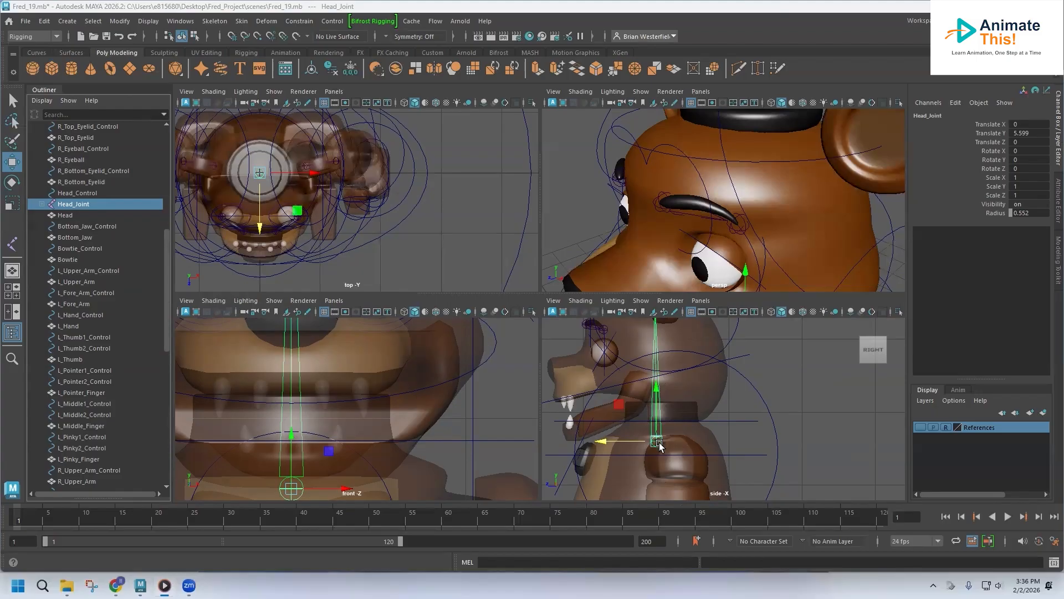
click(657, 388)
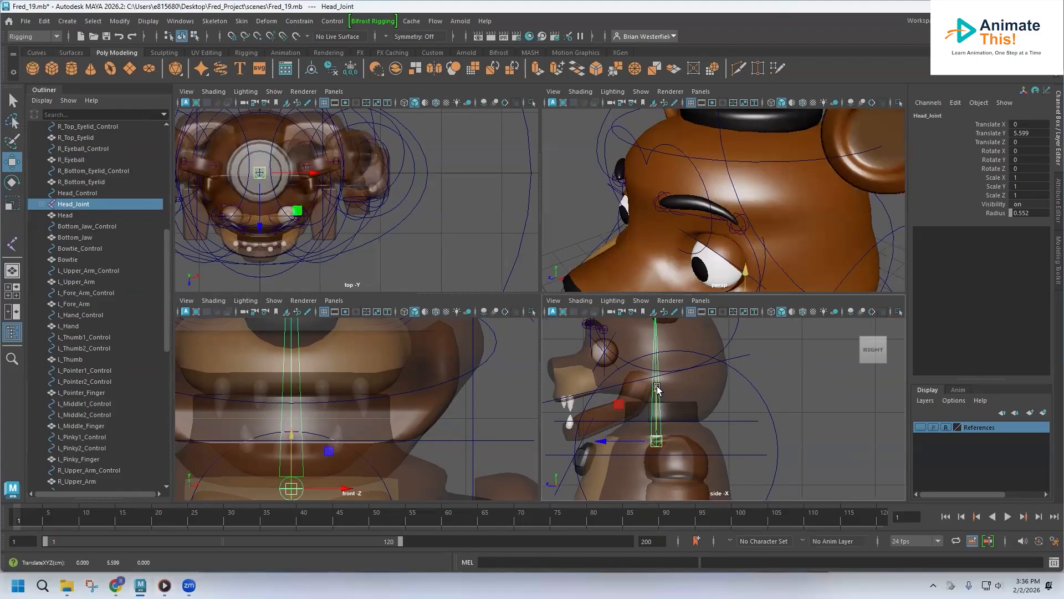
drag(657, 388, 657, 370)
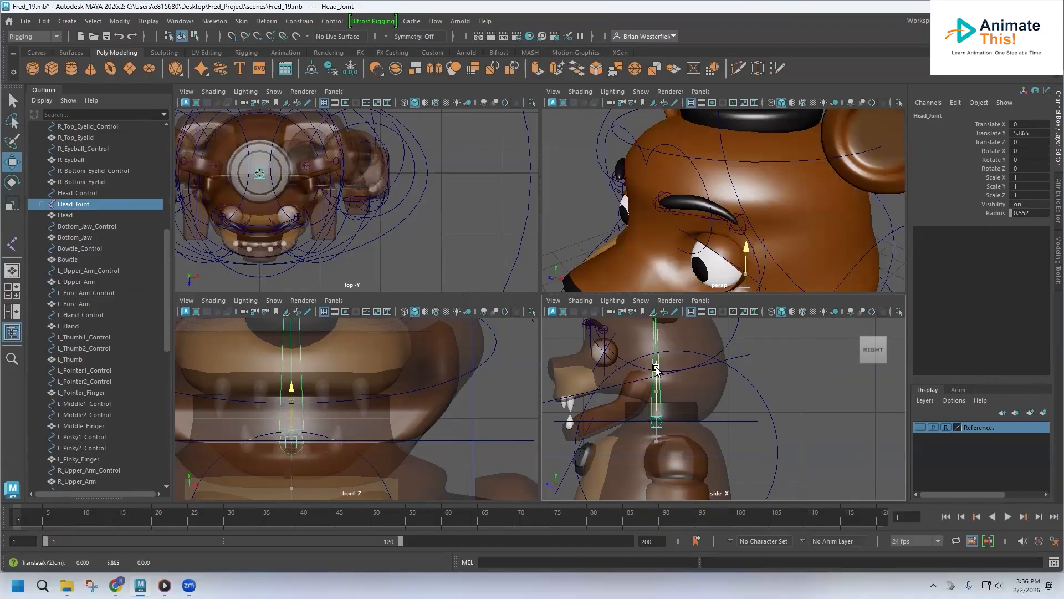
drag(656, 370, 656, 371)
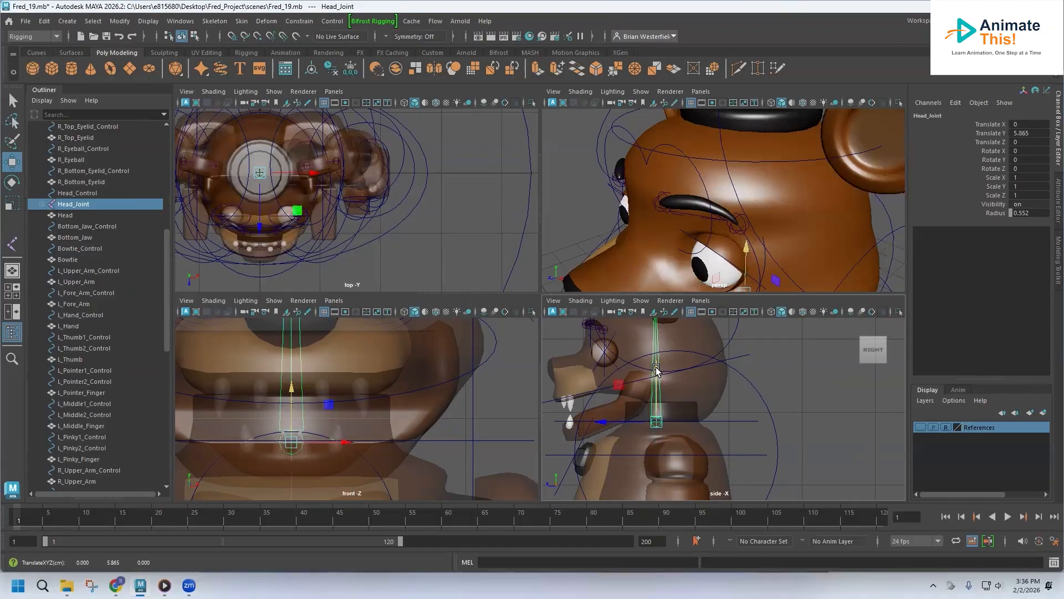
key(ctrl+z)
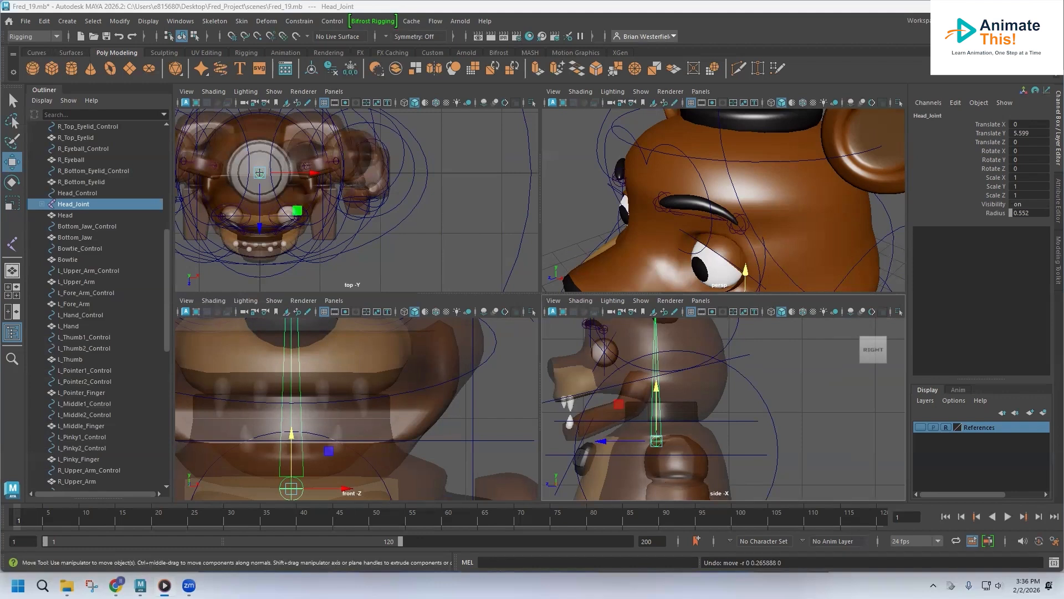
Raise Head_Joint to about Y 5.865 so it sits at the bottom of the Head mesh
drag(657, 391, 667, 375)
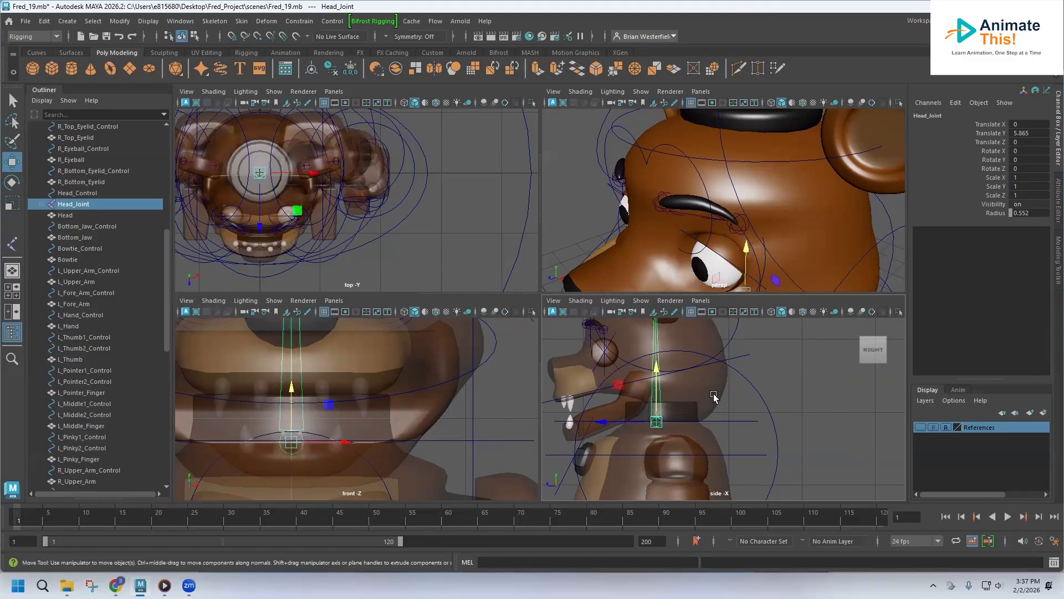
click(714, 401)
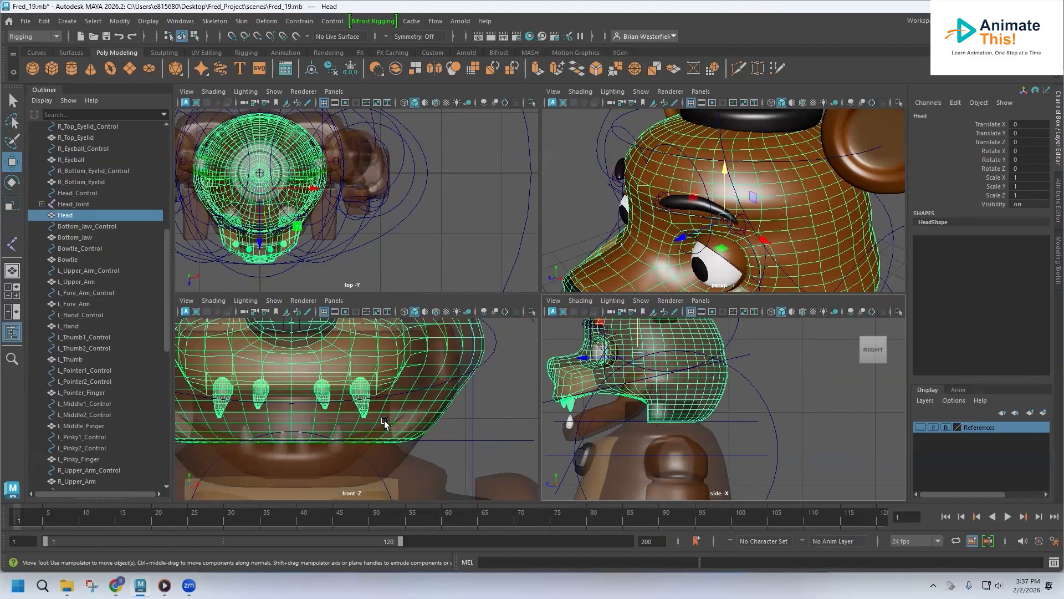
click(653, 428)
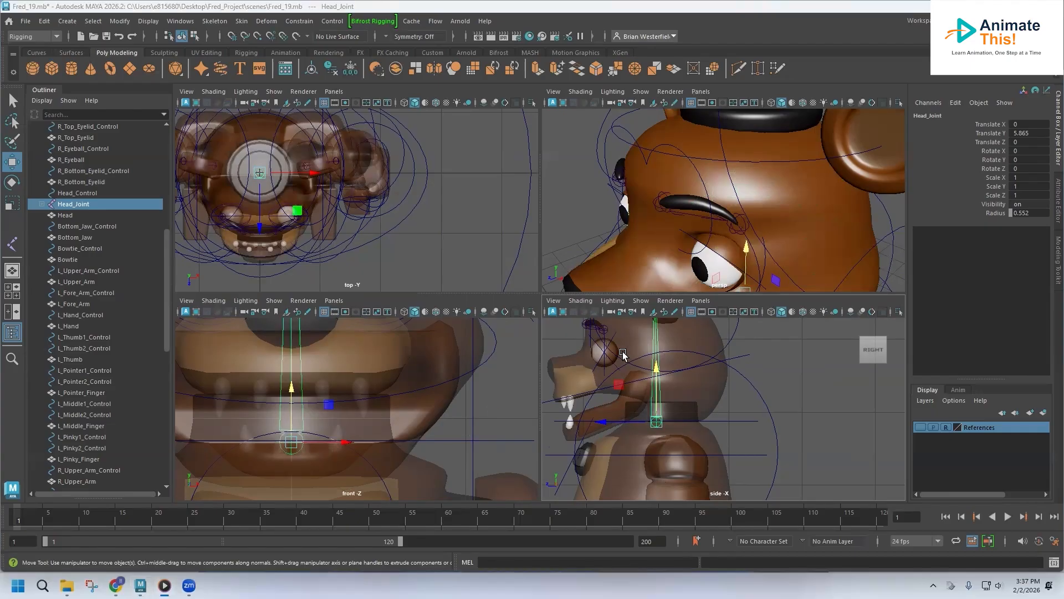
click(84, 194)
click(84, 203)
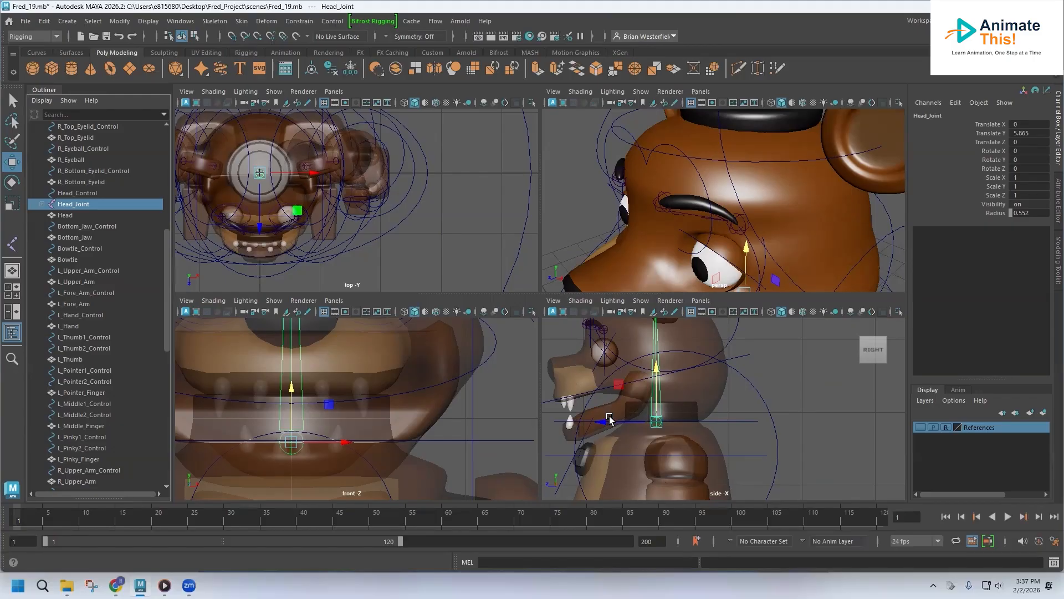
Create a two-joint jaw chain about 1.35 units long, from the jaw hinge at about Y 6.49, Z 0.19 to the chin in the side view
click(214, 21)
click(241, 60)
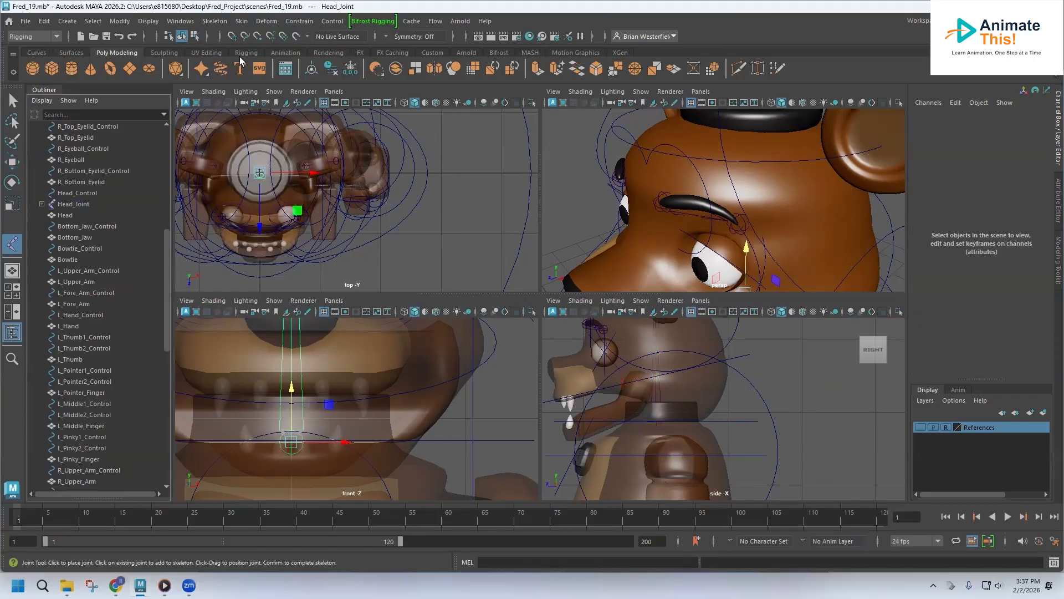
click(642, 376)
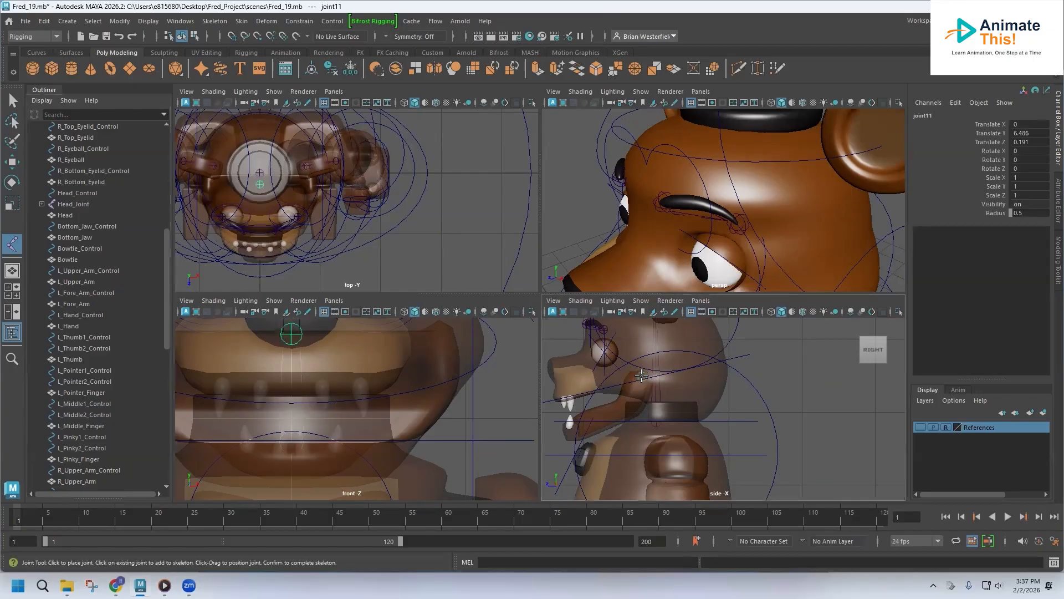
click(564, 435)
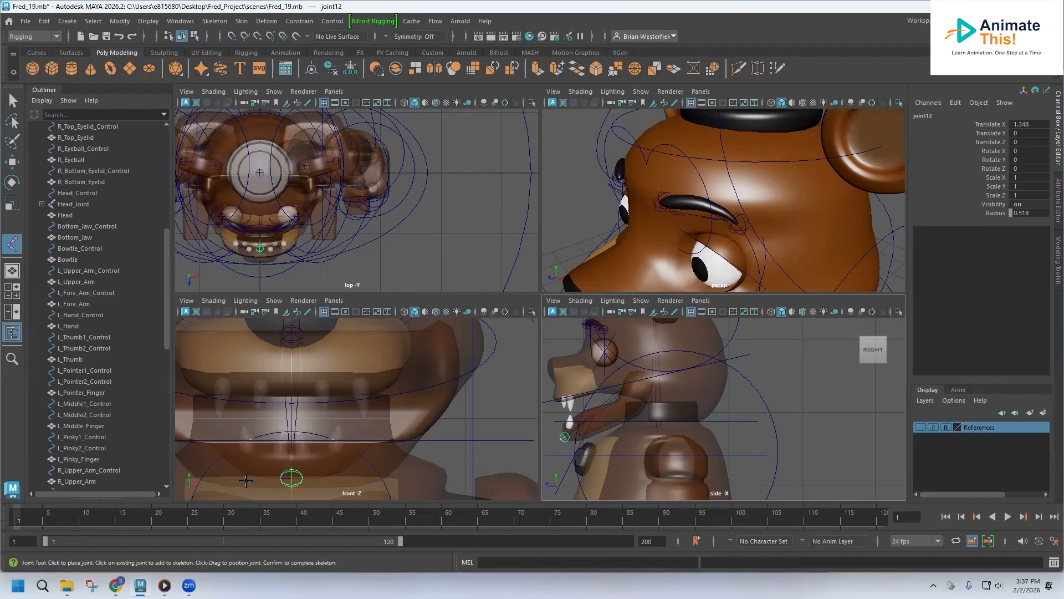
Reorder the jaw chain's root joint in the Outliner so it sits unparented between Bottom_Jaw_Control and Bottom_Jaw
scroll(142, 459, down, 10)
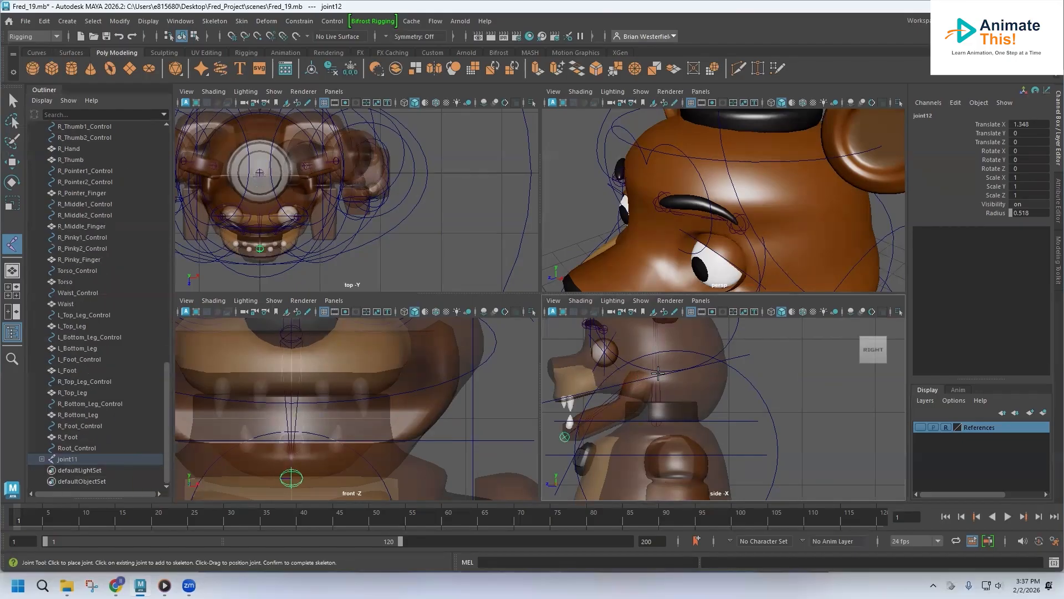
double_click(68, 460)
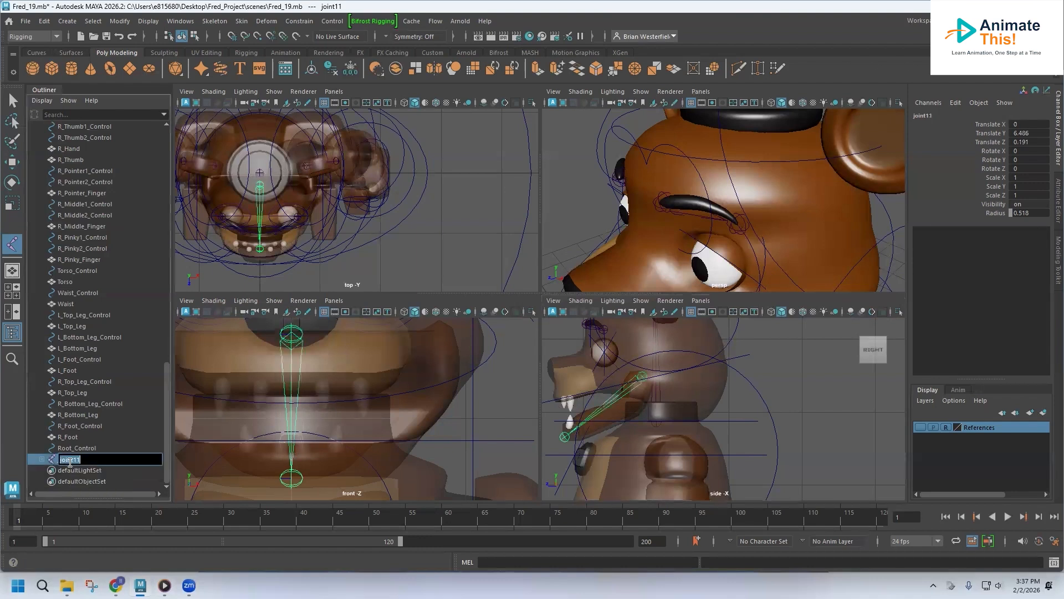
click(98, 464)
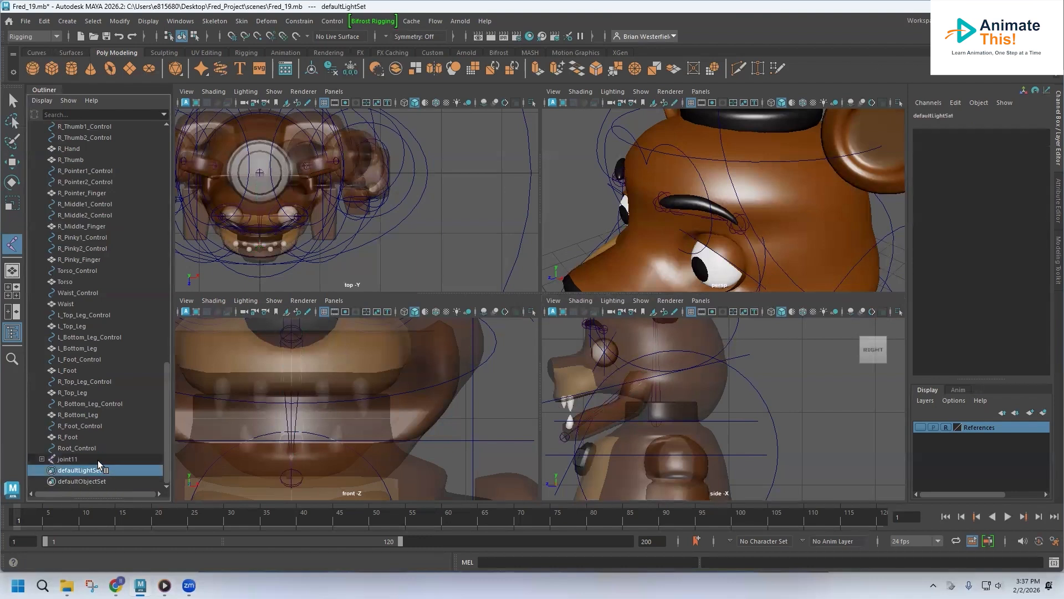
click(93, 459)
drag(92, 458, 89, 204)
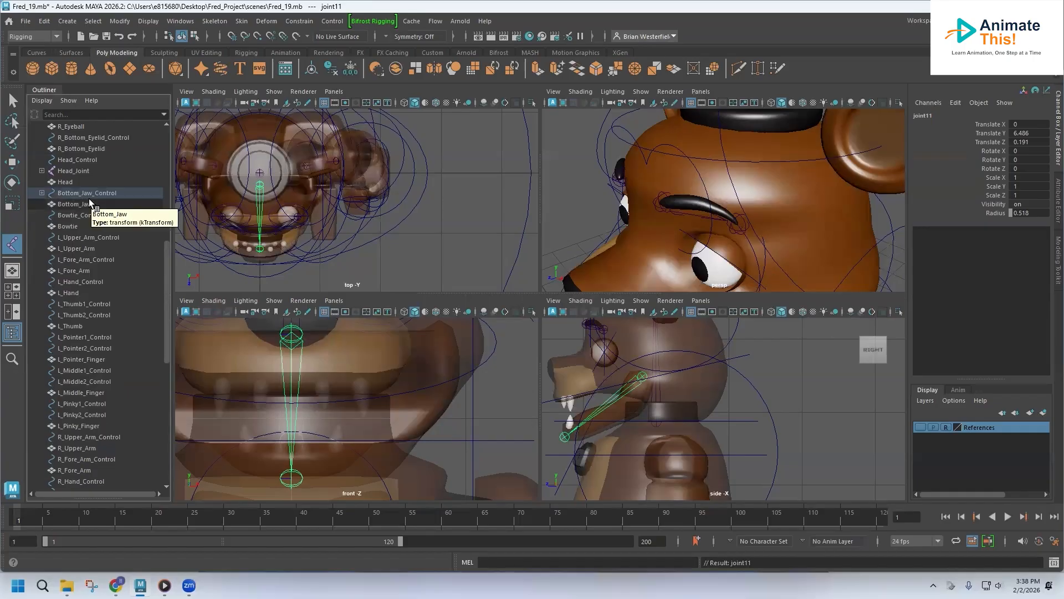
key(ctrl+z)
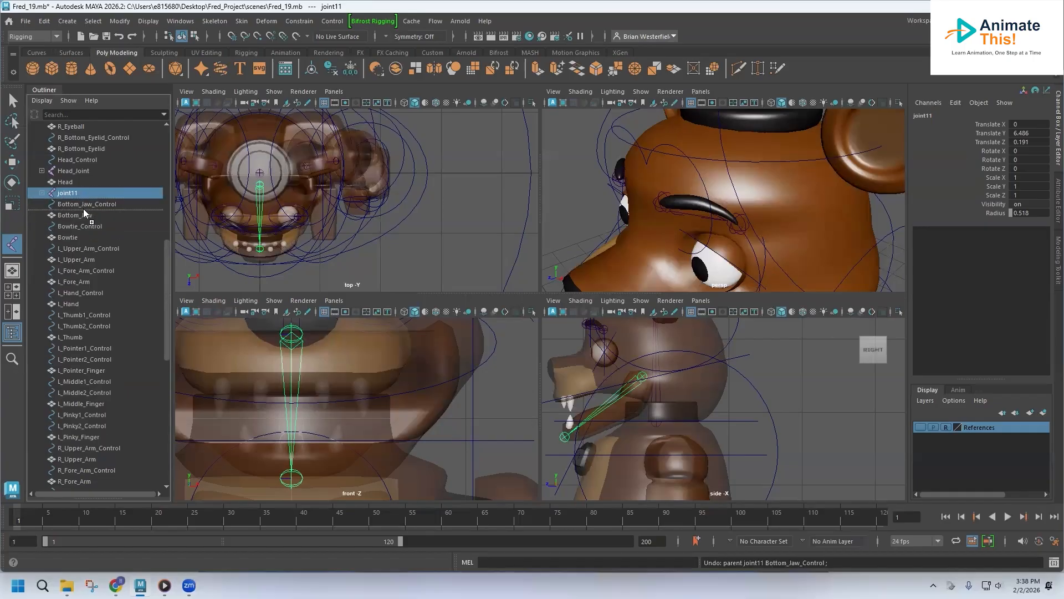
drag(83, 208, 83, 208)
Rename the jaw chain's root joint as Bottom_Jaw_Joint in the Outliner
double_click(96, 204)
text(Bottom_)
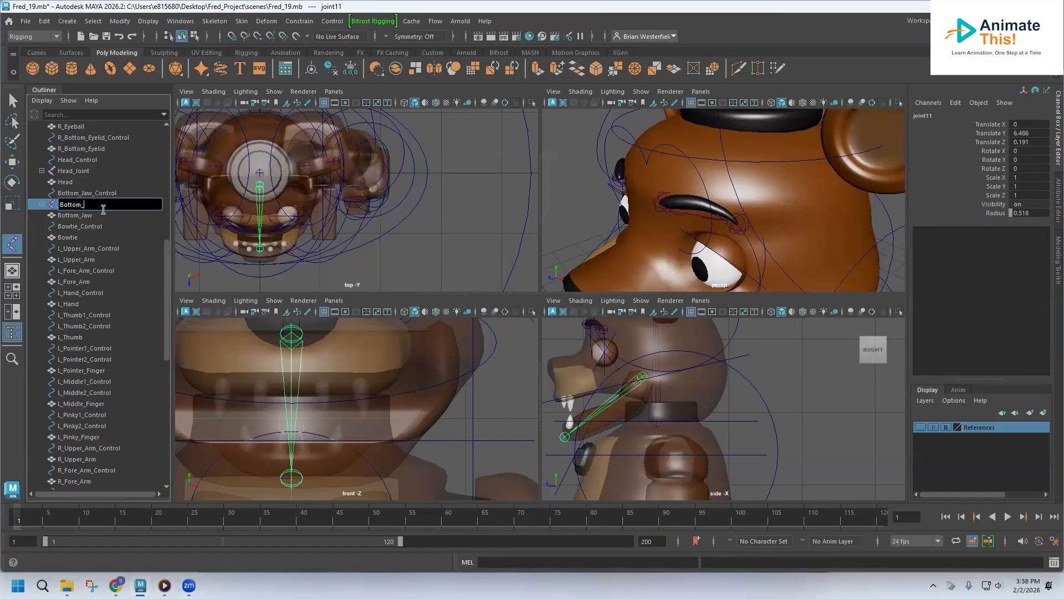
text(Jaw_Joint)
key(Return)
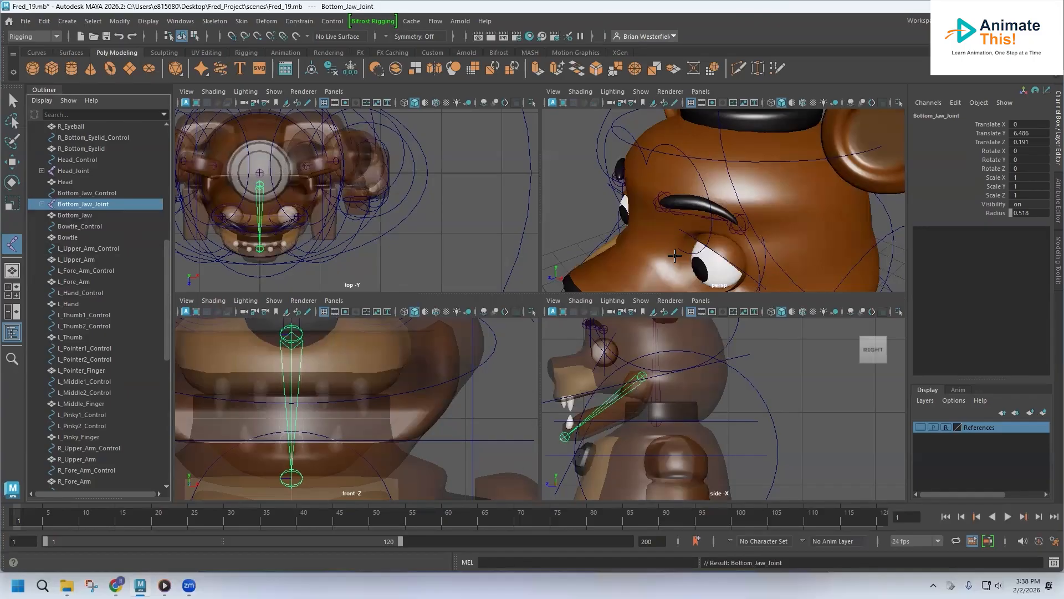
Examine the bowtie control and the left upper arm mesh in the front and side views
scroll(368, 383, down, 8)
scroll(367, 384, up, 8)
alt+middle_drag(625, 426, 687, 388)
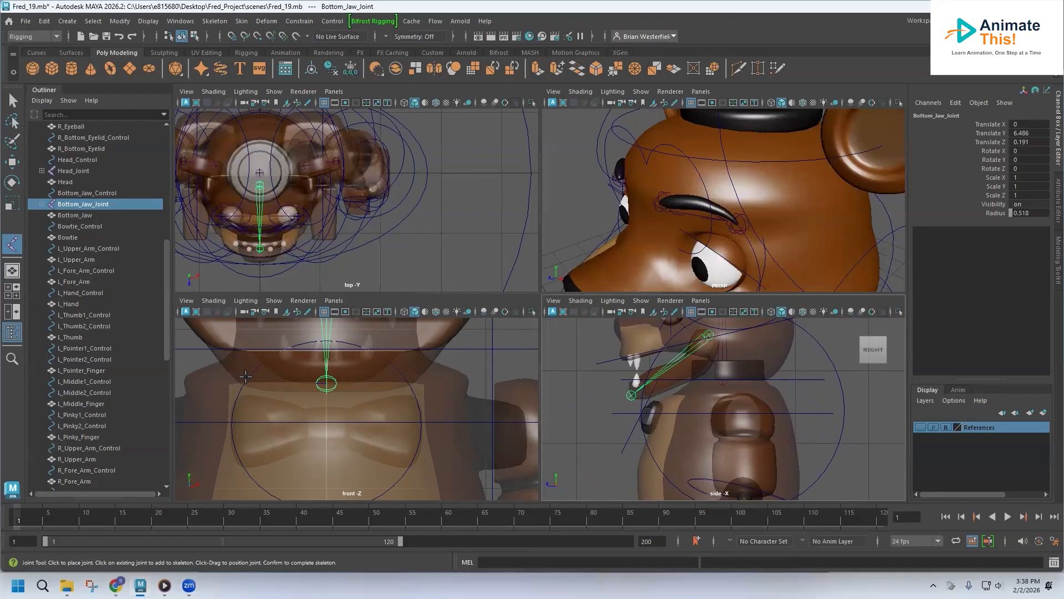
key(q)
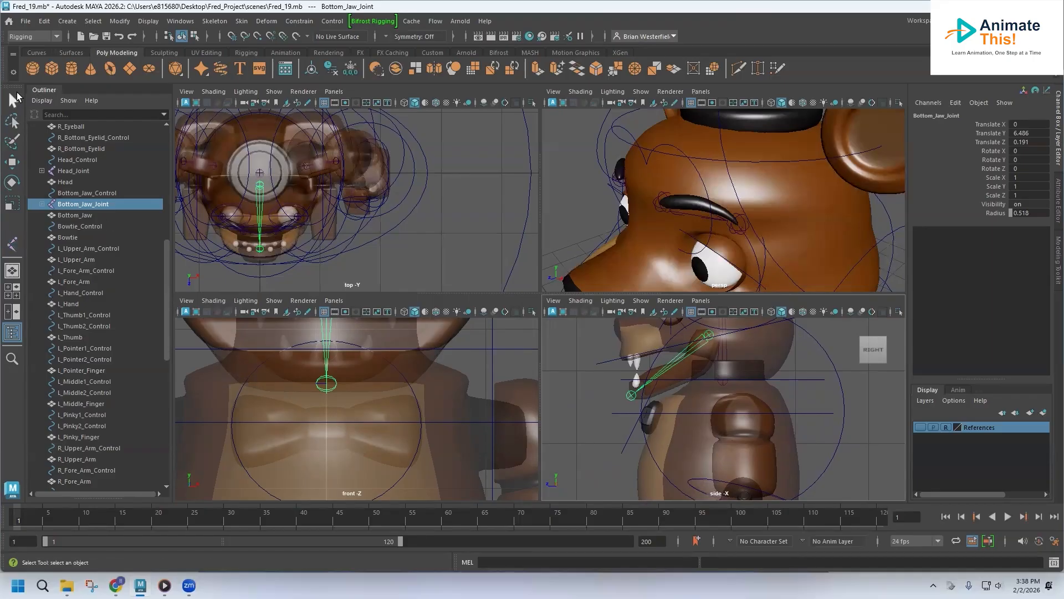
click(421, 417)
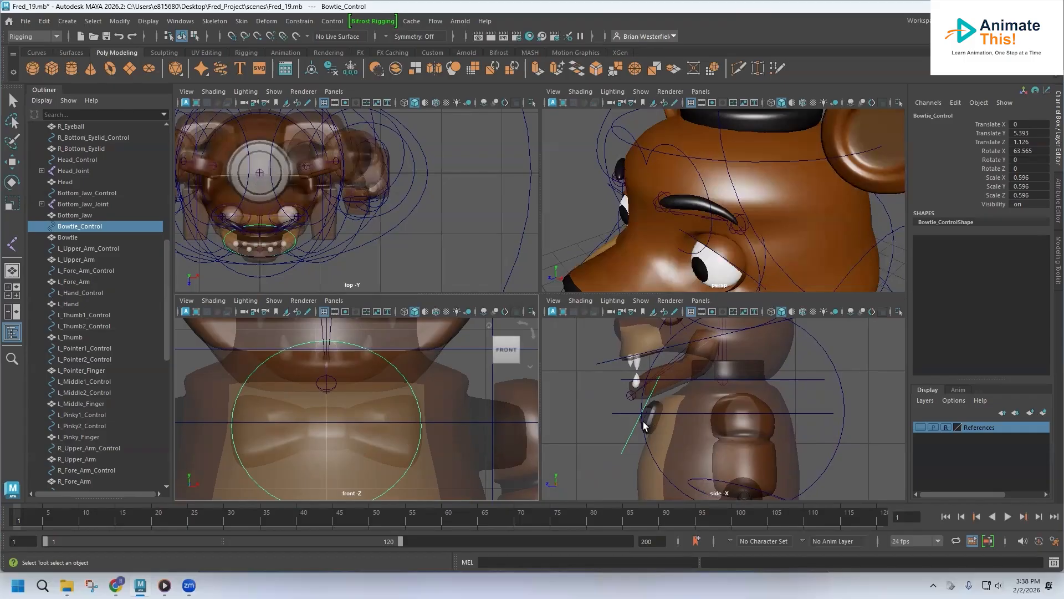
alt+middle_drag(371, 421, 333, 417)
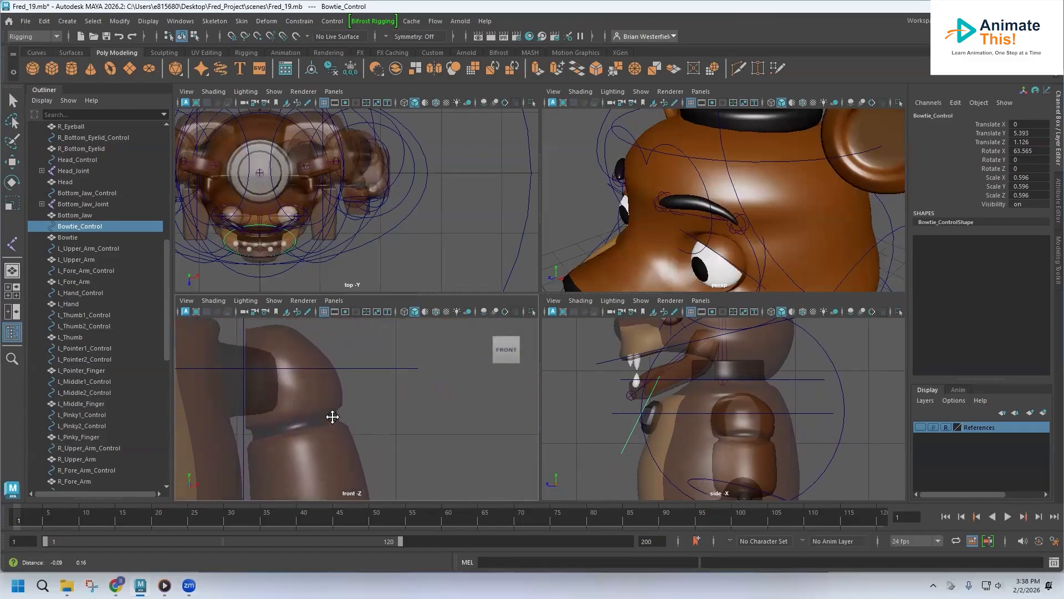
click(289, 386)
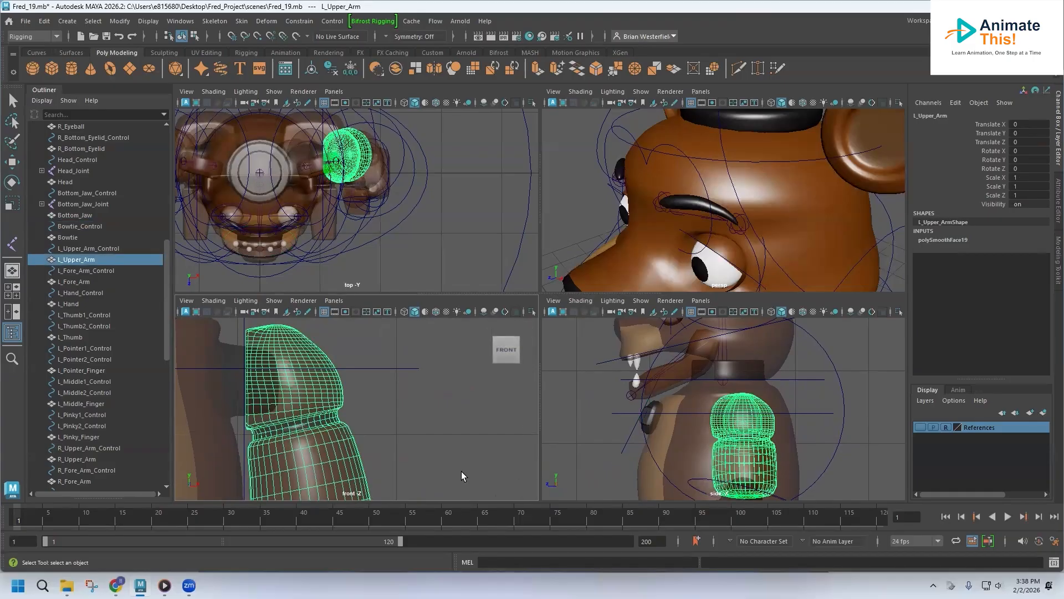
Create a two-joint left upper arm chain about 1.16 units long in the front view, from the shoulder at about X 1.25, Y 5.42 to the elbow
scroll(379, 426, down, 5)
scroll(379, 425, up, 2)
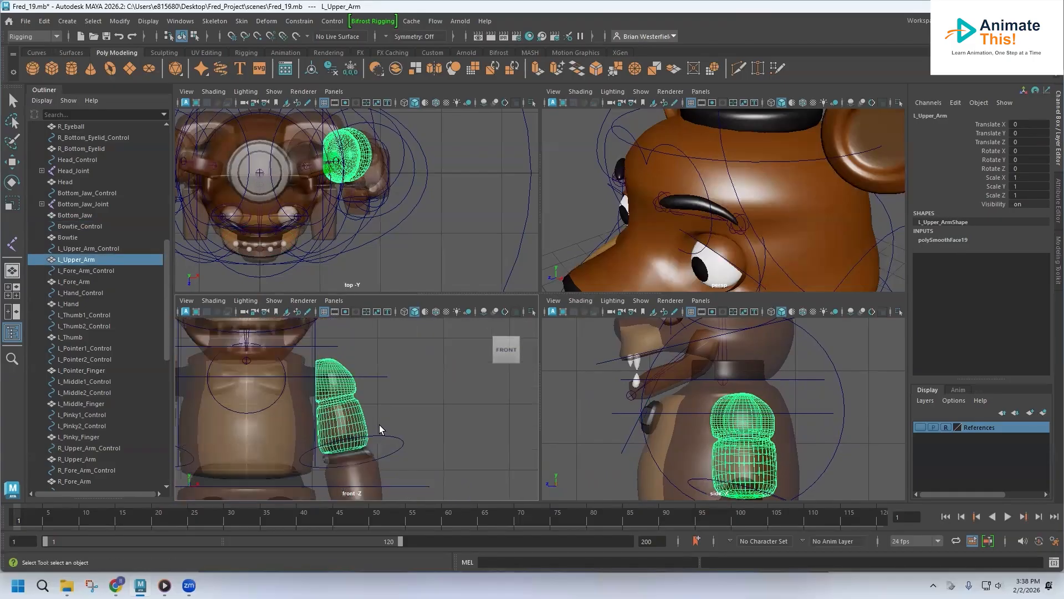
scroll(380, 425, up, 2)
click(215, 21)
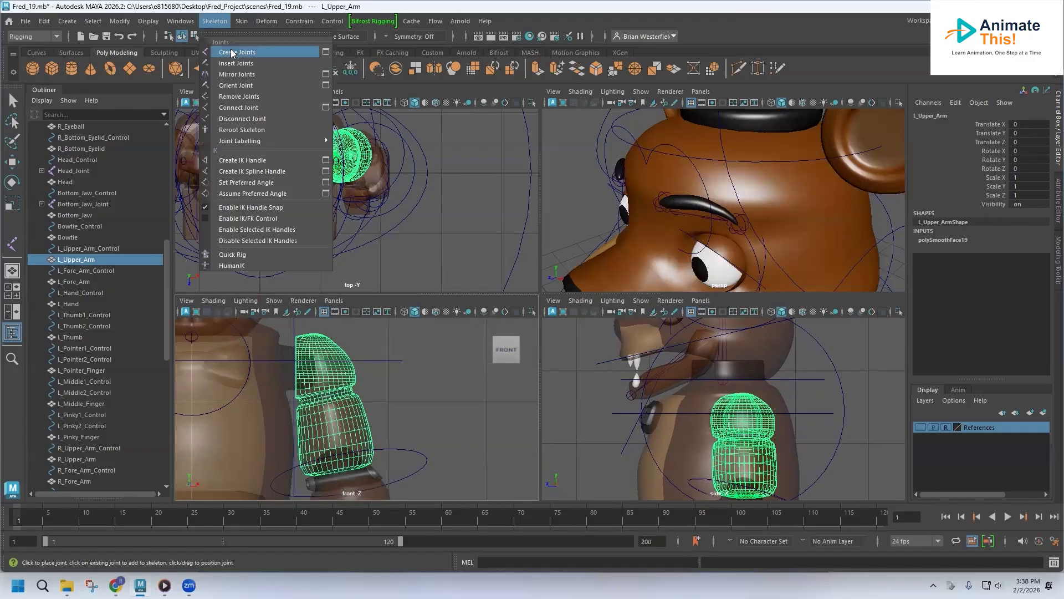
click(232, 53)
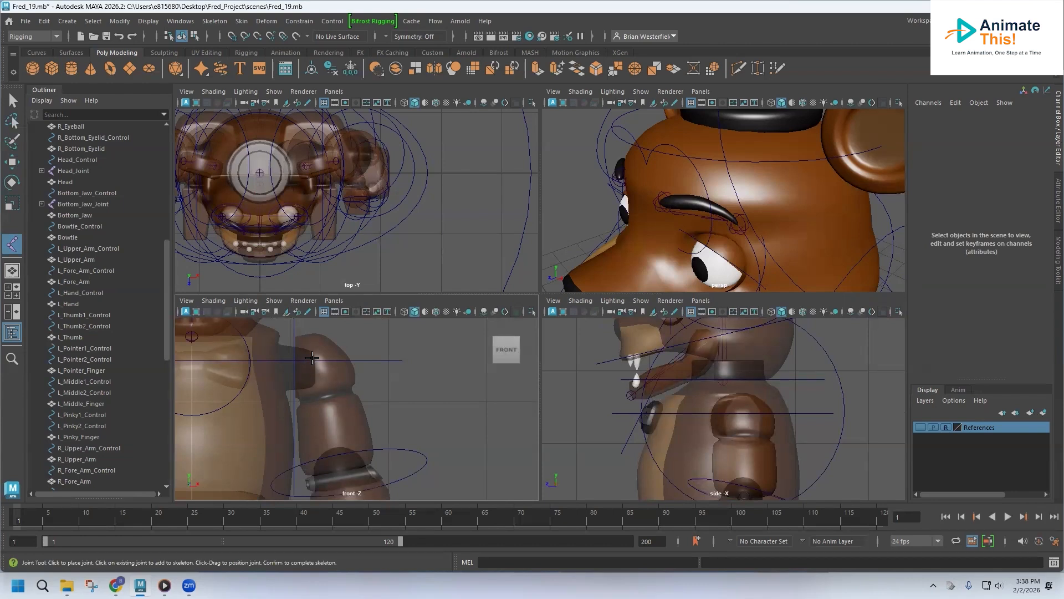
click(314, 361)
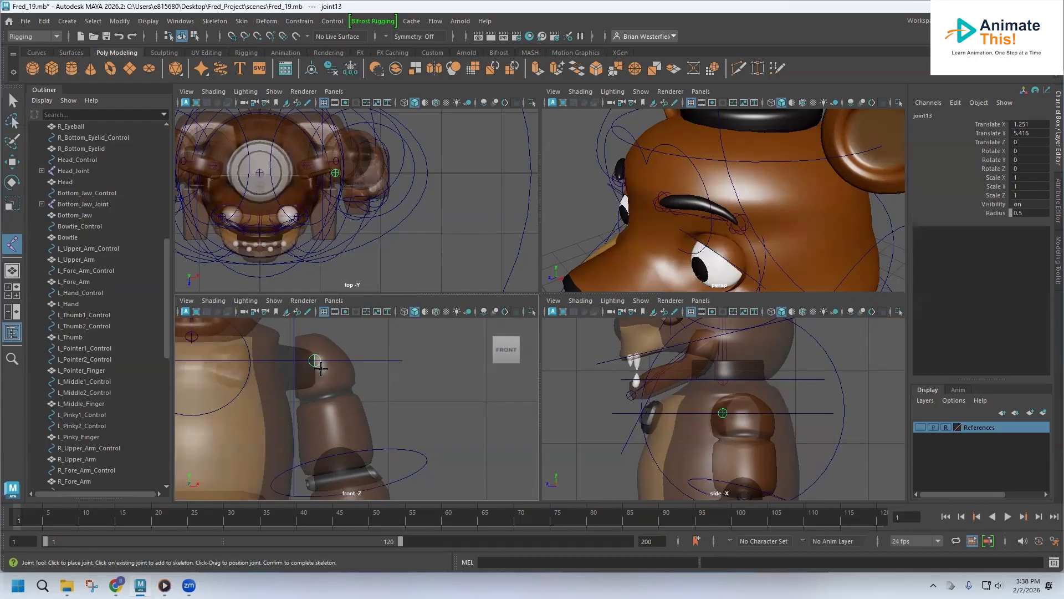
click(337, 470)
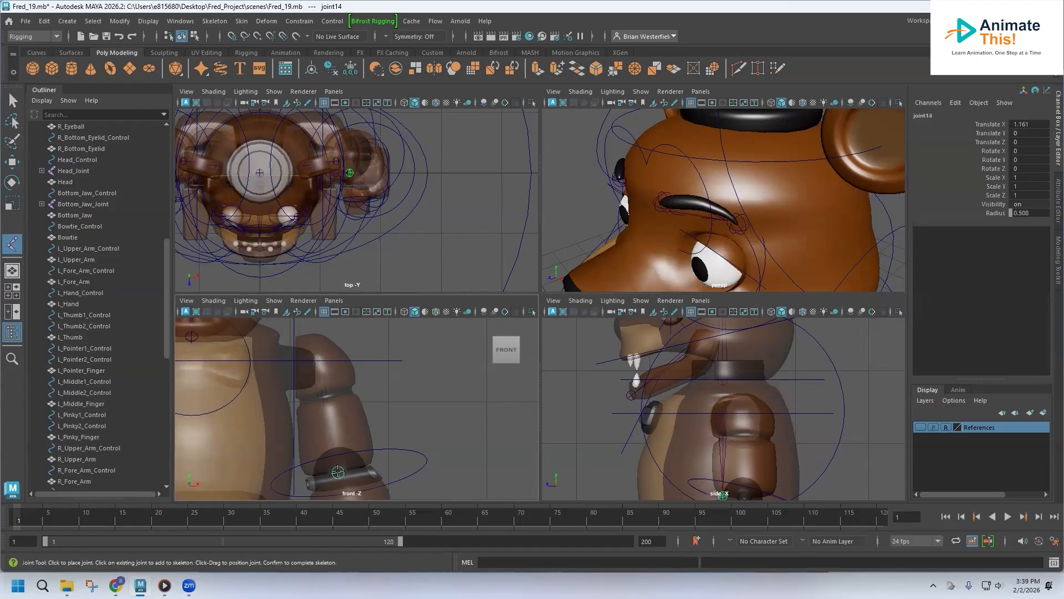
Undo the left upper arm chain and redraw it about 1.41 units long from the shoulder at about X 1.18, Y 5.66 to the elbow
key(ctrl+z)
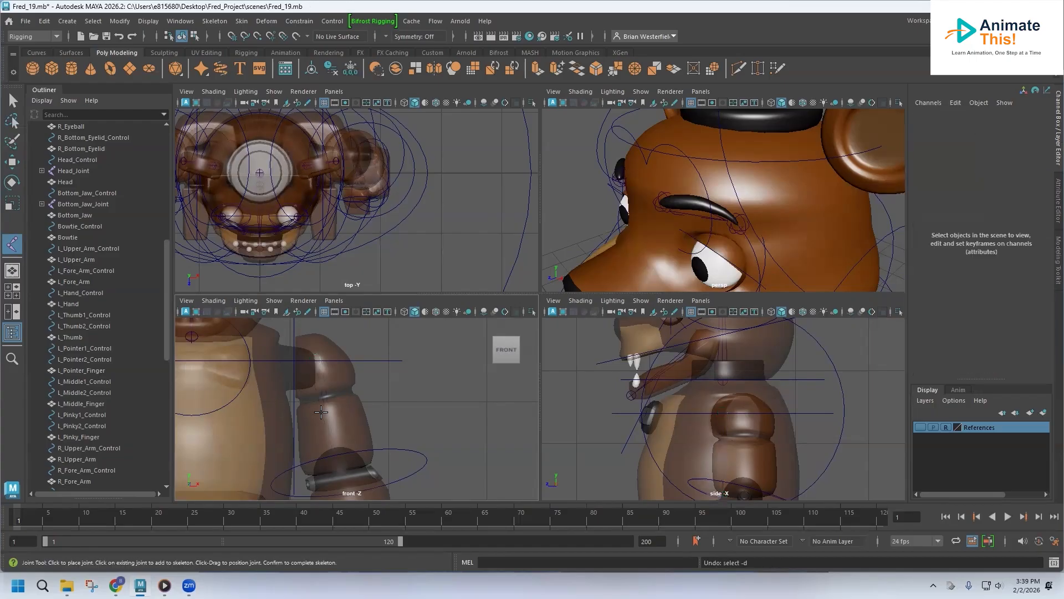
click(308, 334)
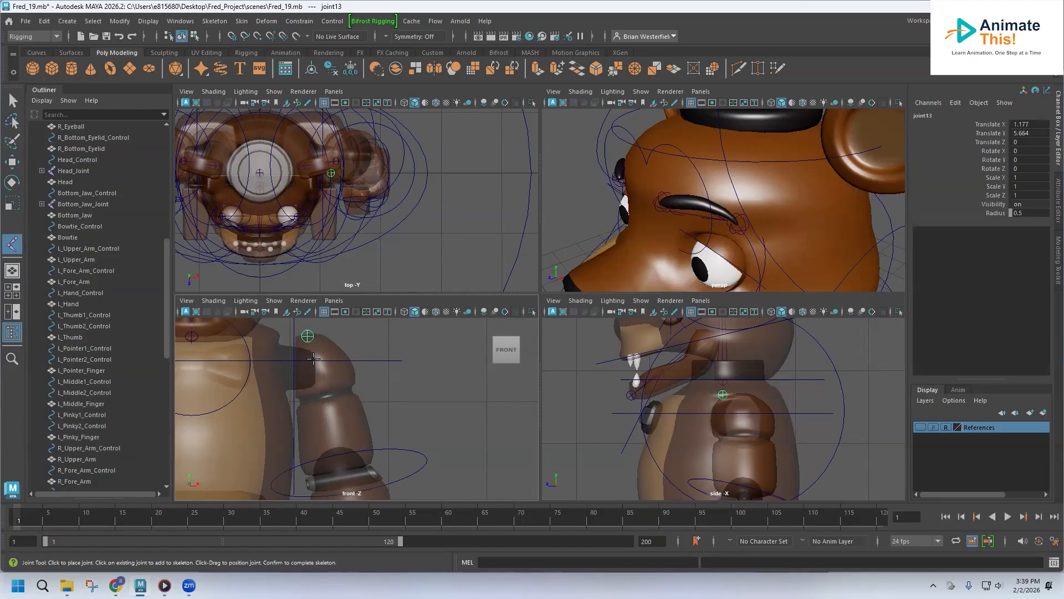
click(339, 468)
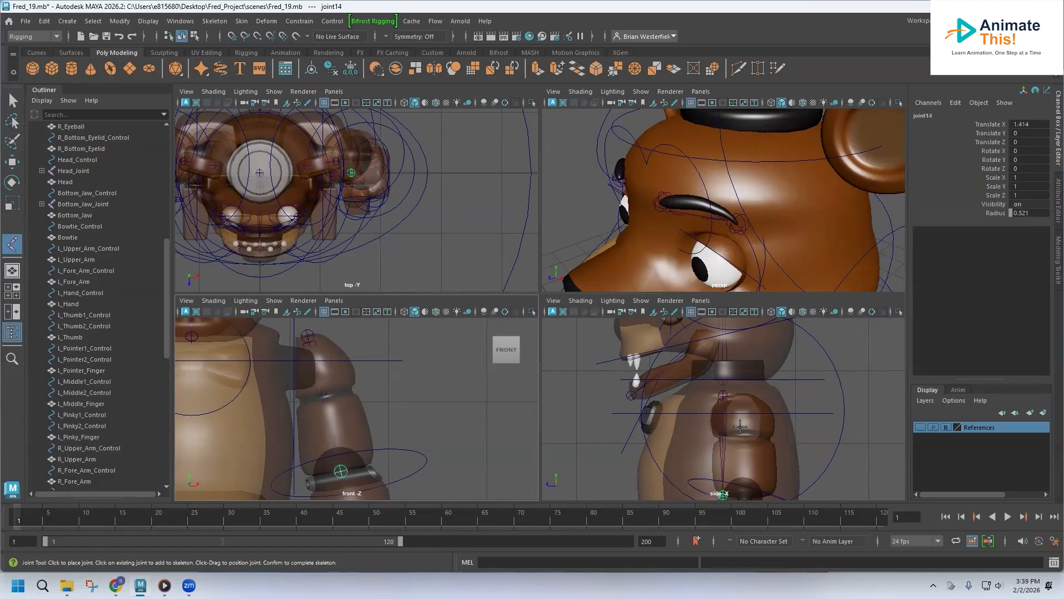
Shift the upper arm chain back to about Z -0.27 in the side view and offset its elbow joint to a Translate Z of about -0.05
alt+middle_drag(764, 433, 644, 401)
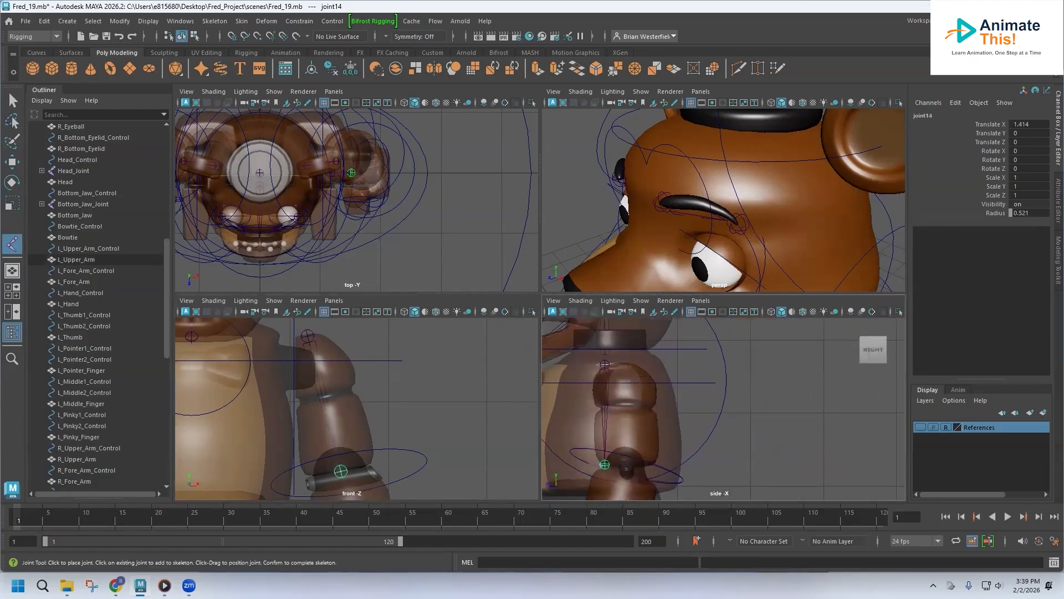
click(11, 163)
drag(572, 365, 591, 365)
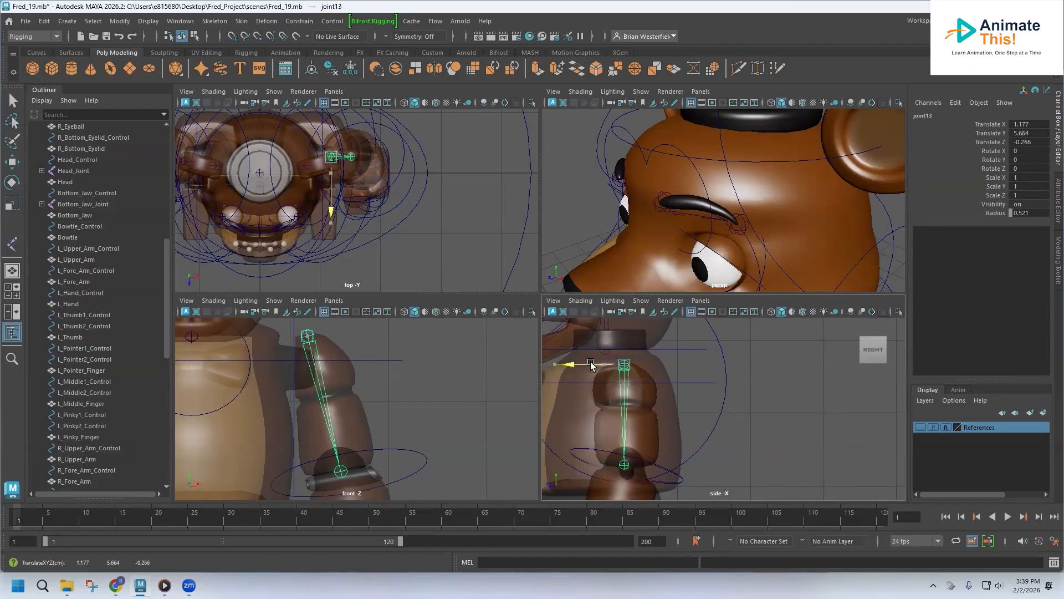
click(624, 464)
drag(575, 468, 577, 467)
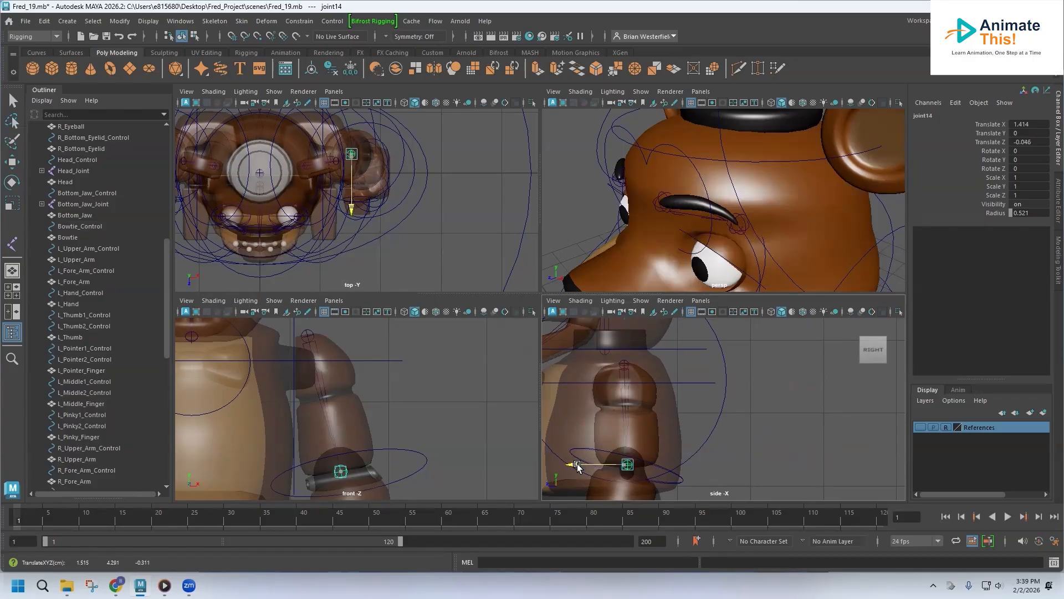
Fine-tune the upper arm chain's depth, with the shoulder joint at Z -0.266 and the elbow joint at a Translate Z of -0.03
click(622, 366)
click(575, 367)
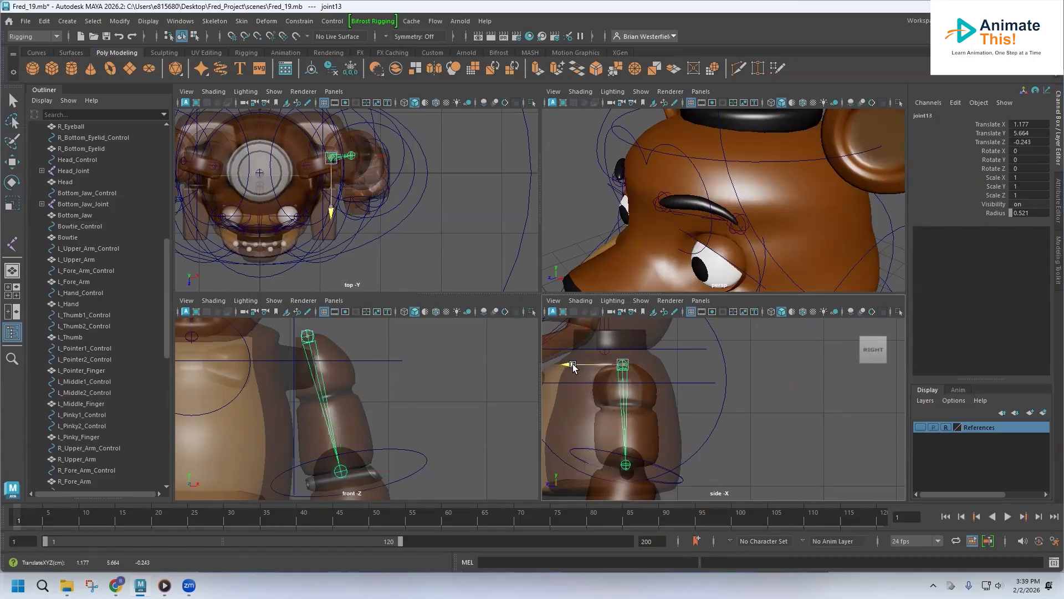
click(628, 467)
click(599, 466)
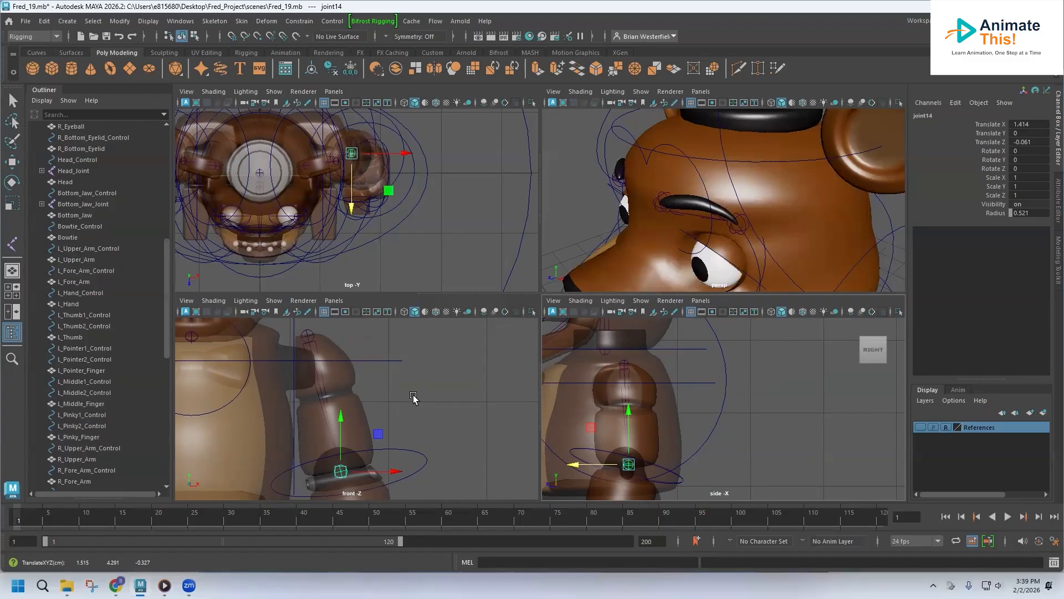
click(308, 336)
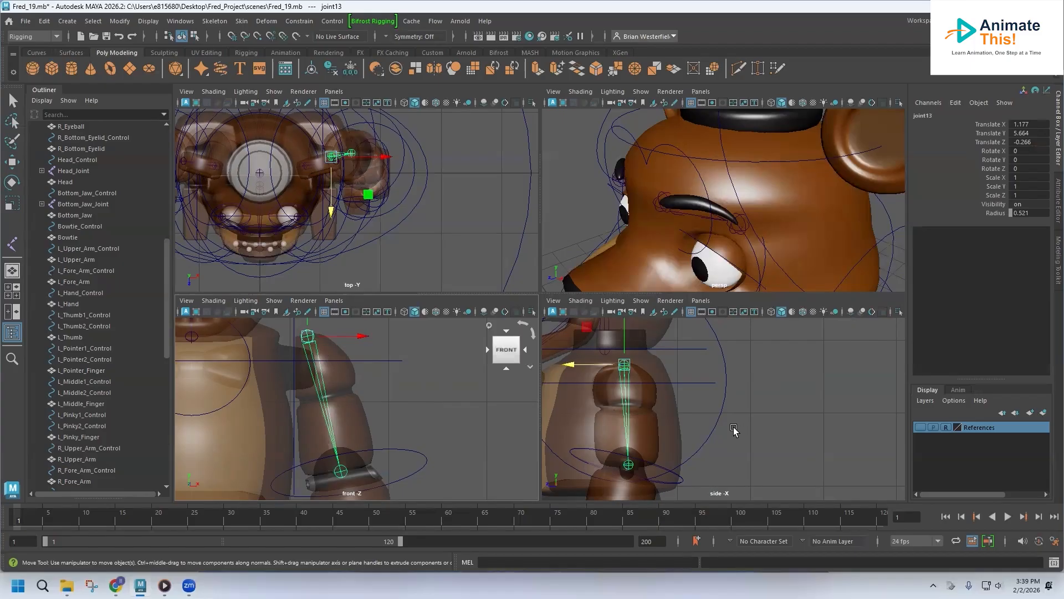
click(629, 465)
drag(603, 468, 601, 467)
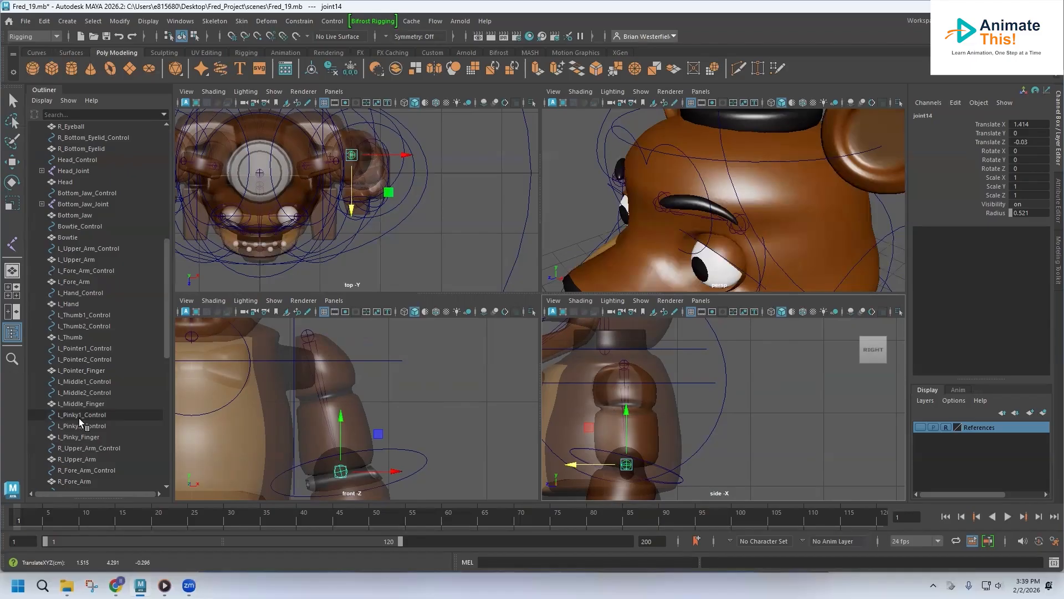
click(426, 393)
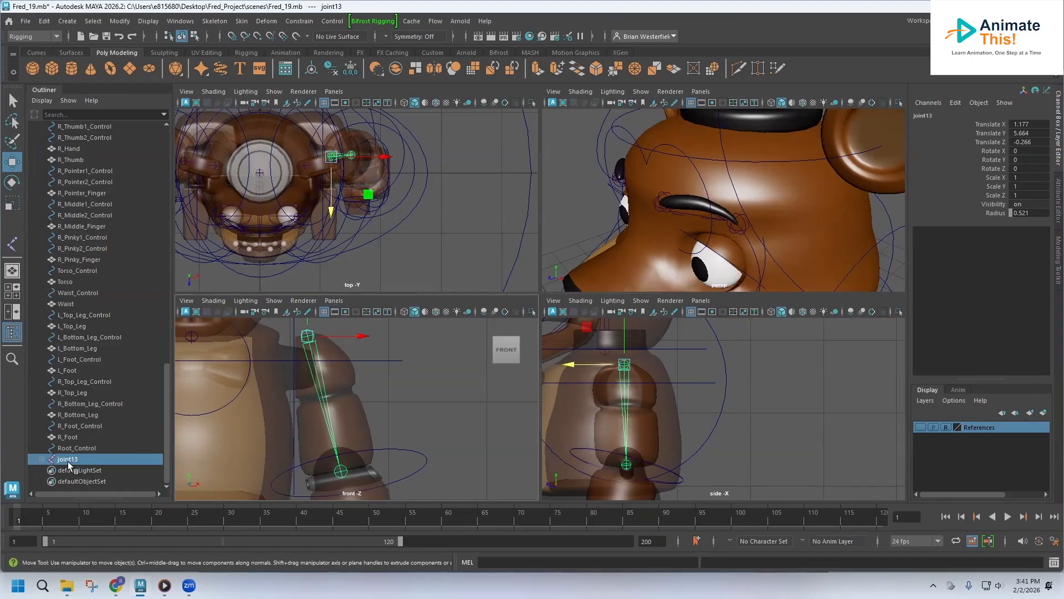
Rename the upper arm chain's root joint as Left_Upper_Arm_Joint in the Outliner
alt+middle_drag(652, 449, 670, 337)
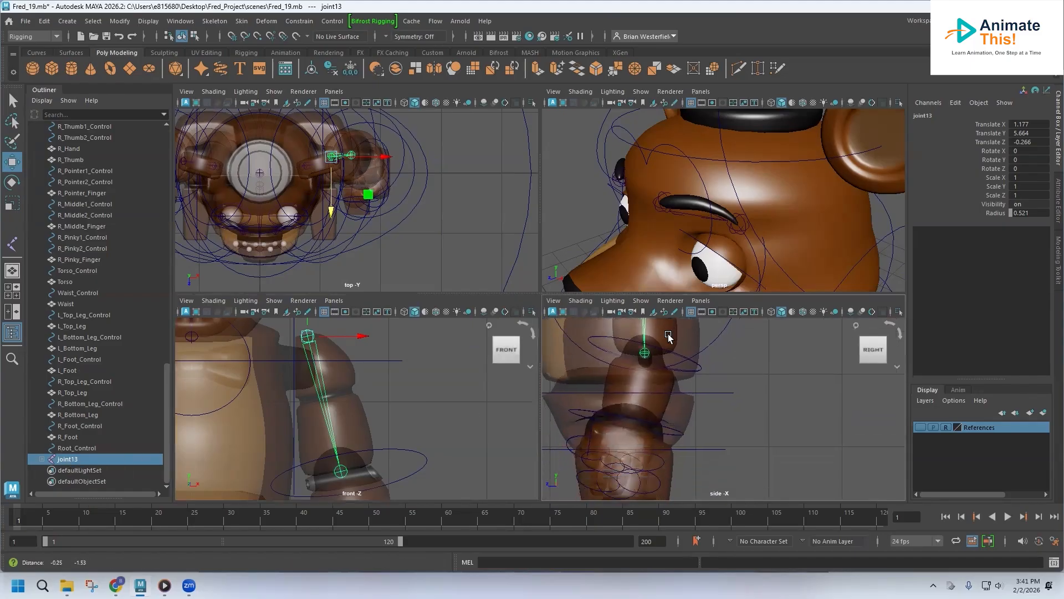
click(656, 385)
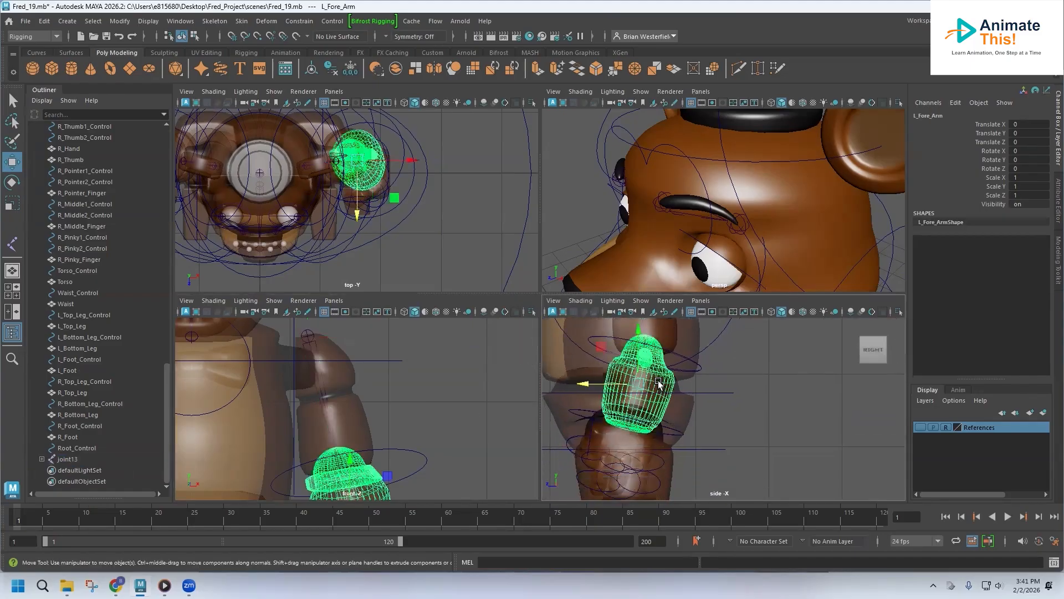
double_click(67, 459)
text(Left_Upper_Arm)
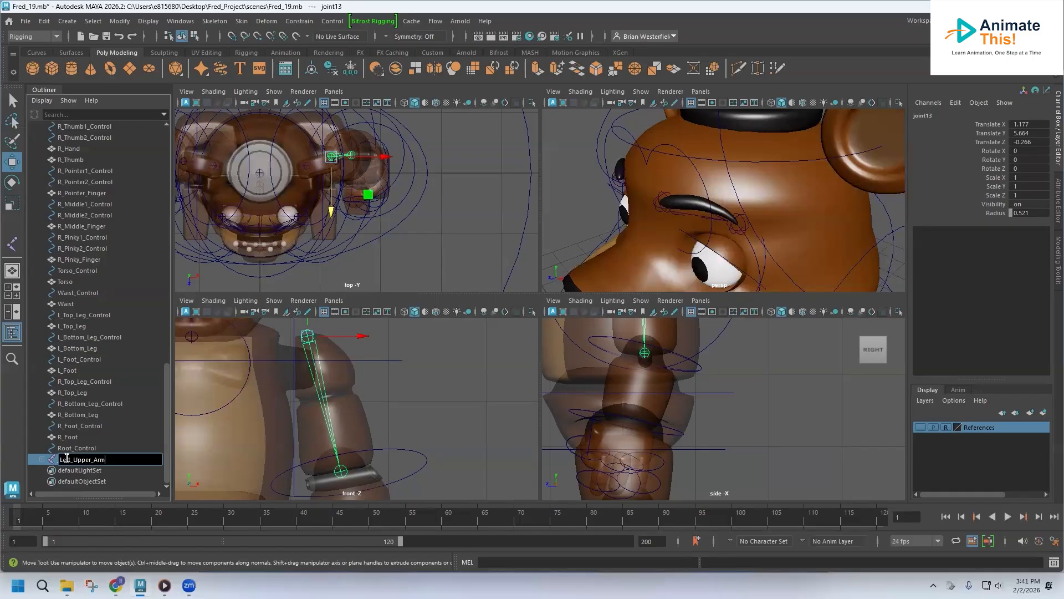
text(_Joint)
key(Return)
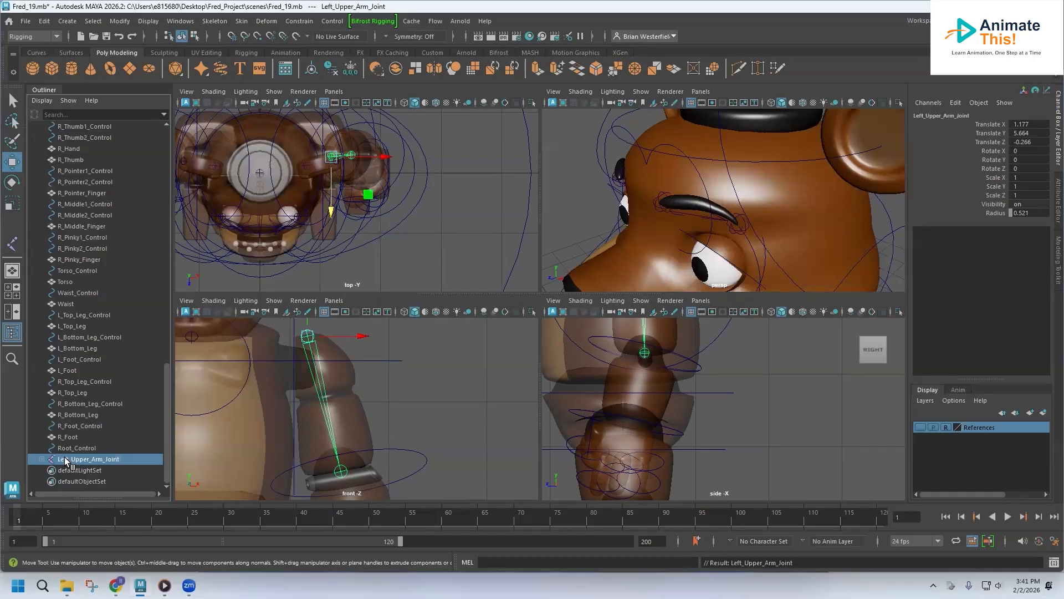
Create a two-joint left forearm chain in the front view, from about X 1.46, Y 4.51 at the elbow to about X 1.77, Y 3.21 at the wrist
click(647, 392)
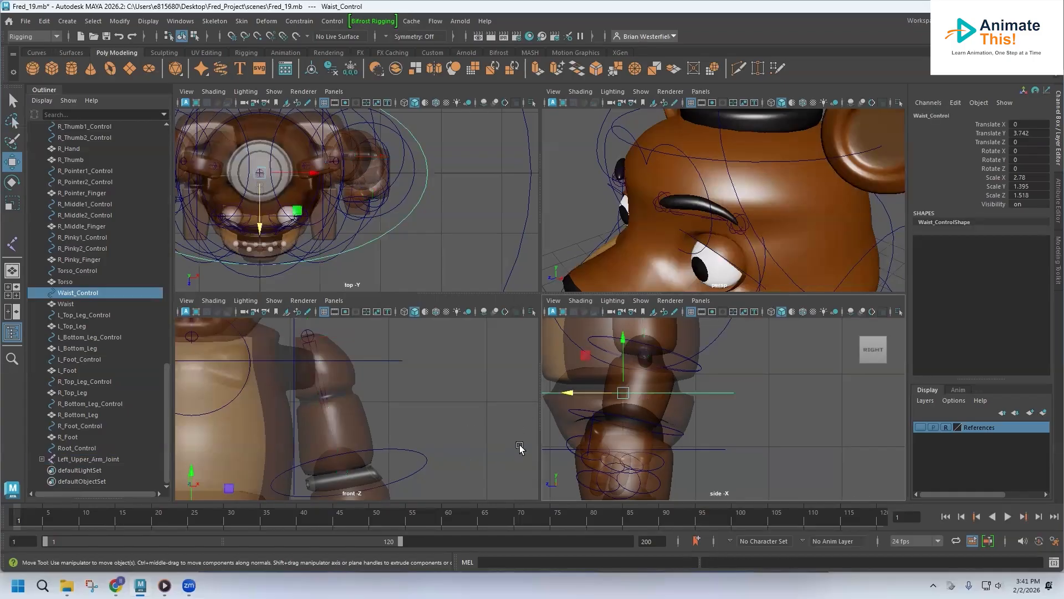
click(660, 407)
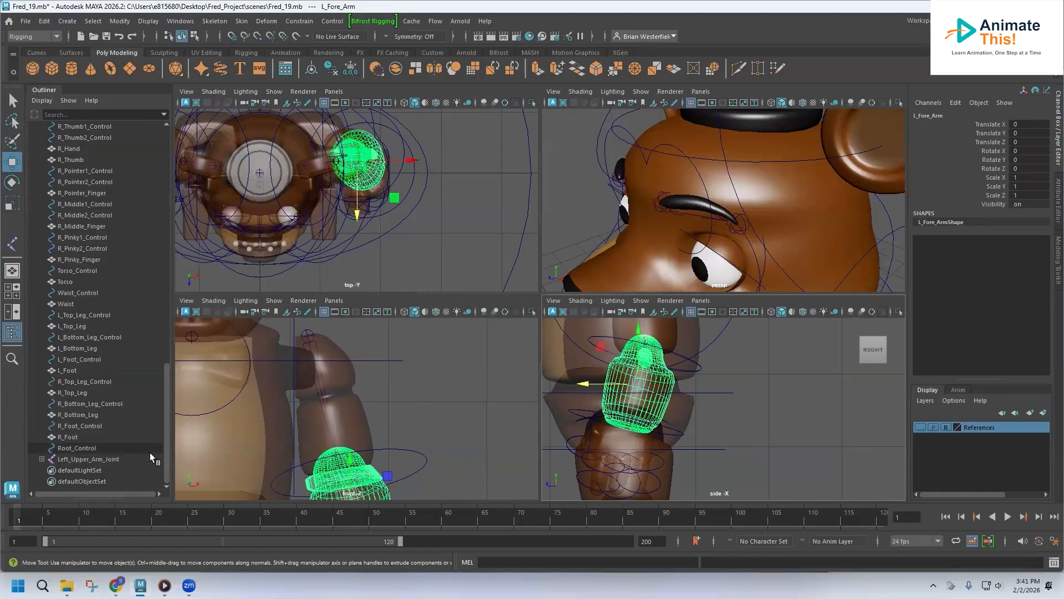
key(f)
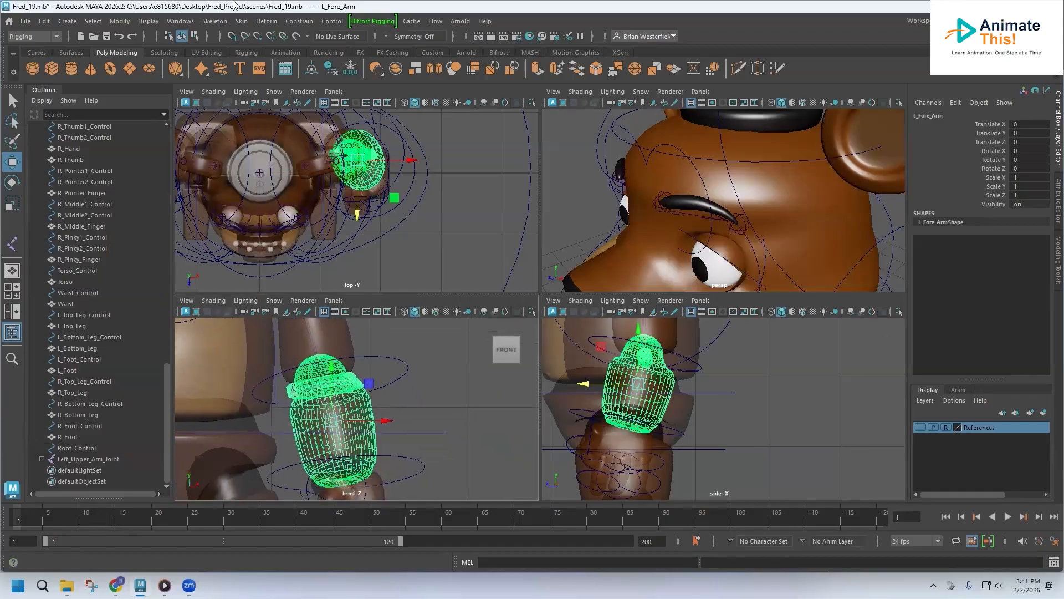
click(216, 21)
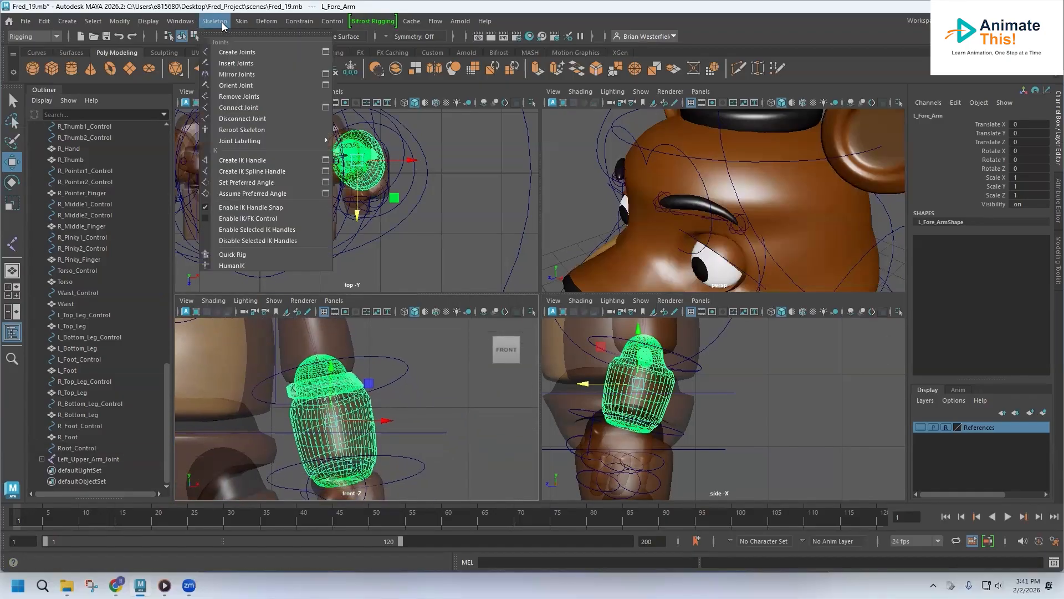
click(238, 55)
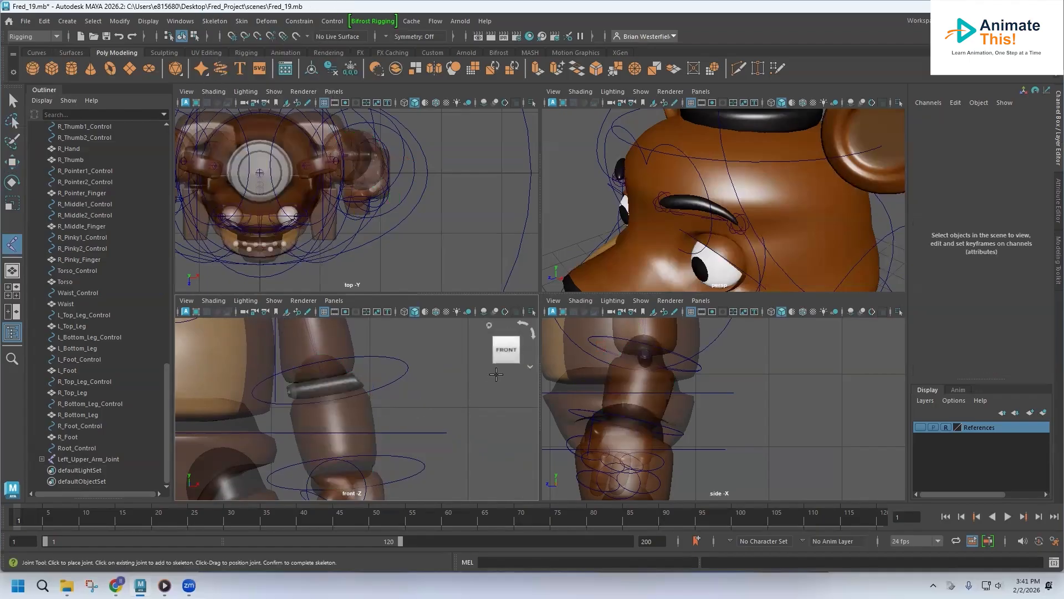
click(315, 357)
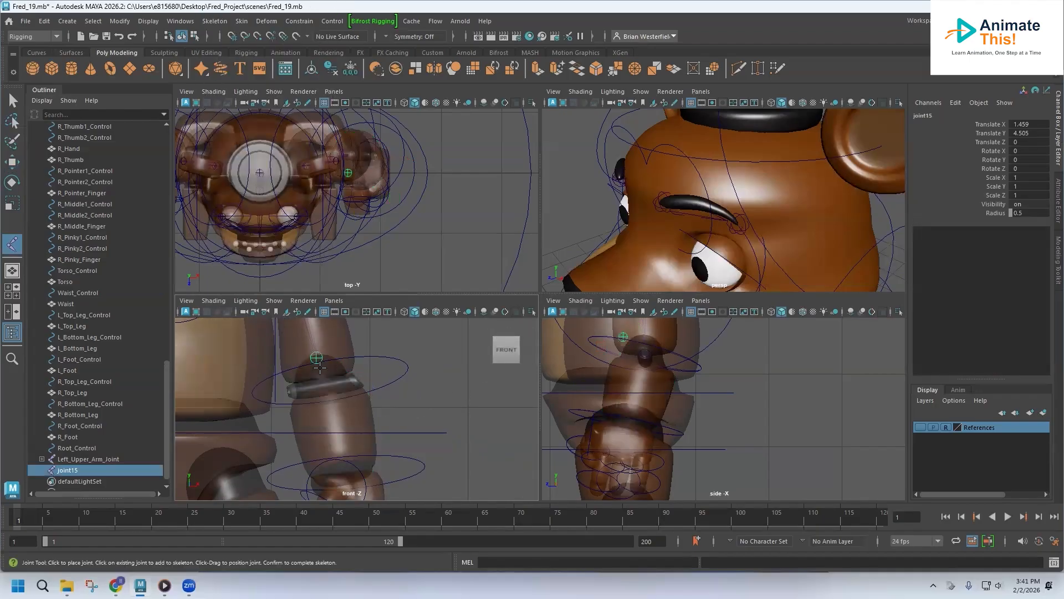
click(349, 481)
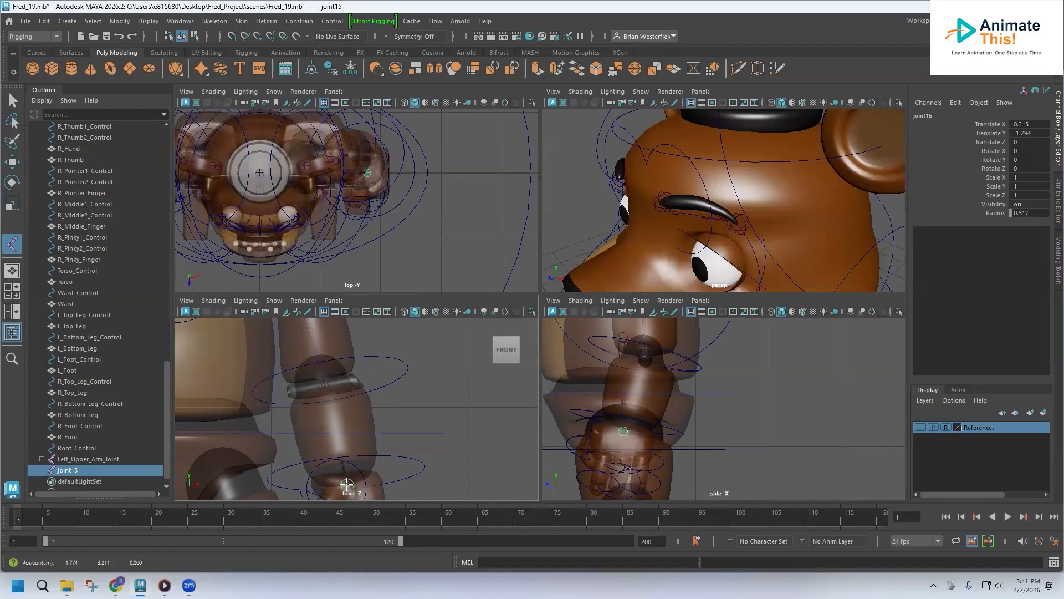
Move the forearm chain back to about Z -0.31 in the side view, and its wrist joint forward to a Translate Z of about 0.27
click(14, 166)
click(622, 336)
drag(584, 339, 607, 339)
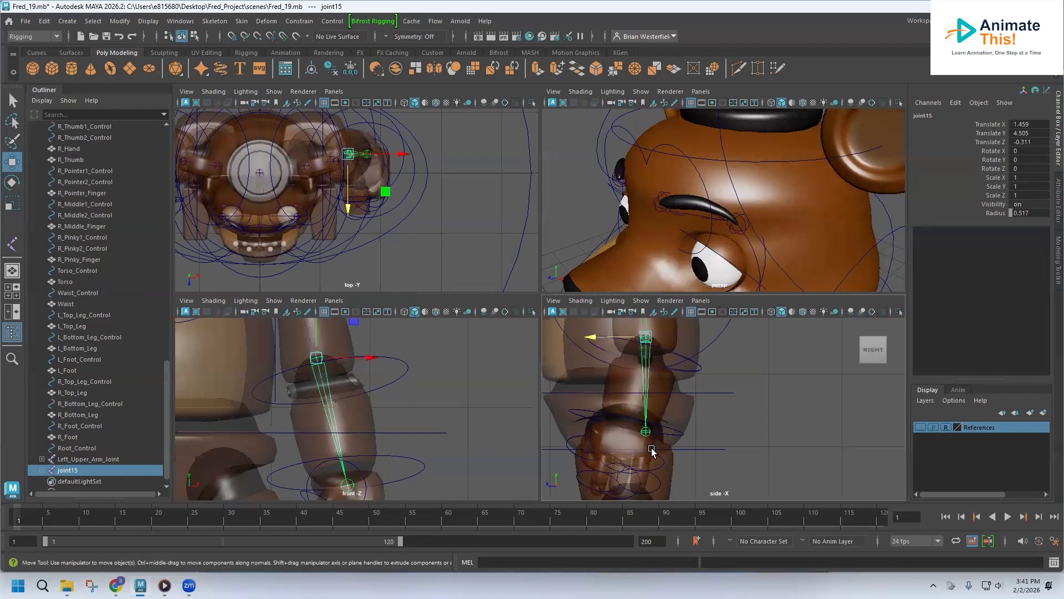
click(646, 431)
drag(598, 431, 577, 431)
drag(635, 378, 635, 376)
drag(593, 431, 595, 431)
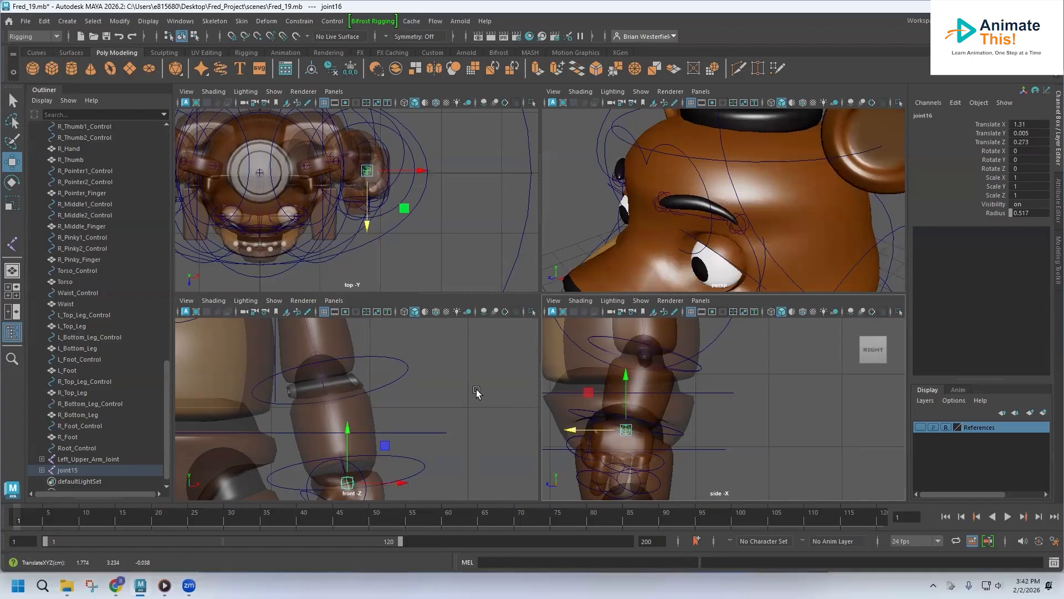
Fine-tune the forearm chain's depth, with the elbow joint at Z -0.327 and the wrist joint at a Translate Z of about 0.29
click(314, 358)
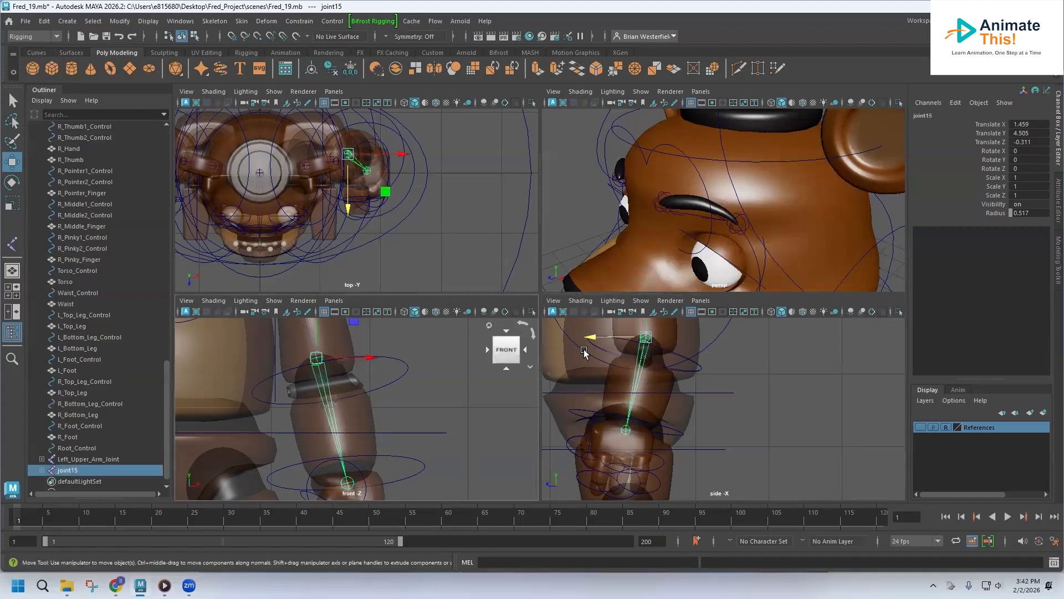
drag(609, 340, 610, 340)
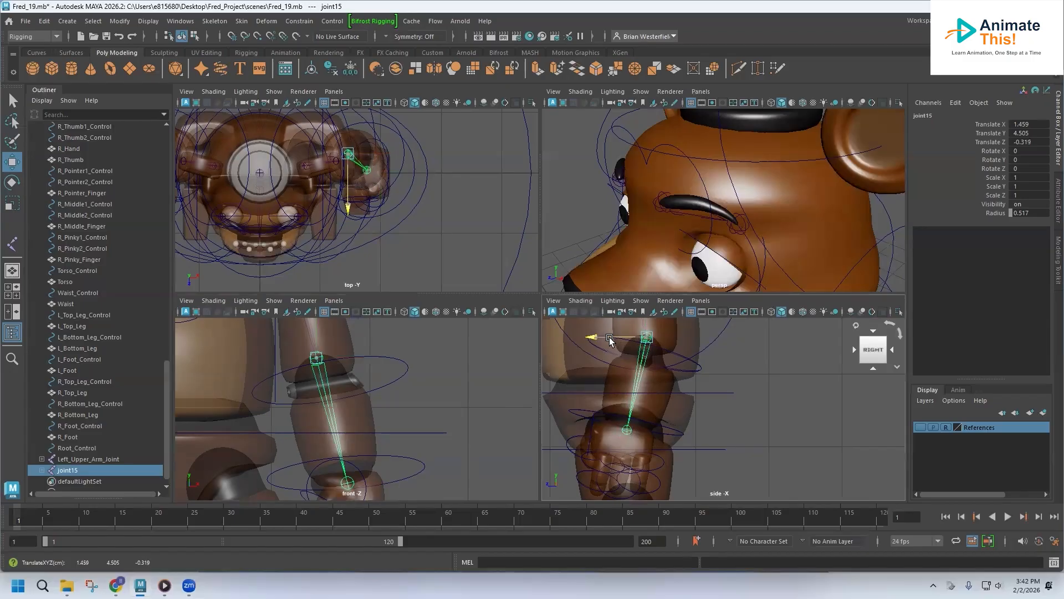
click(627, 429)
drag(603, 431, 601, 433)
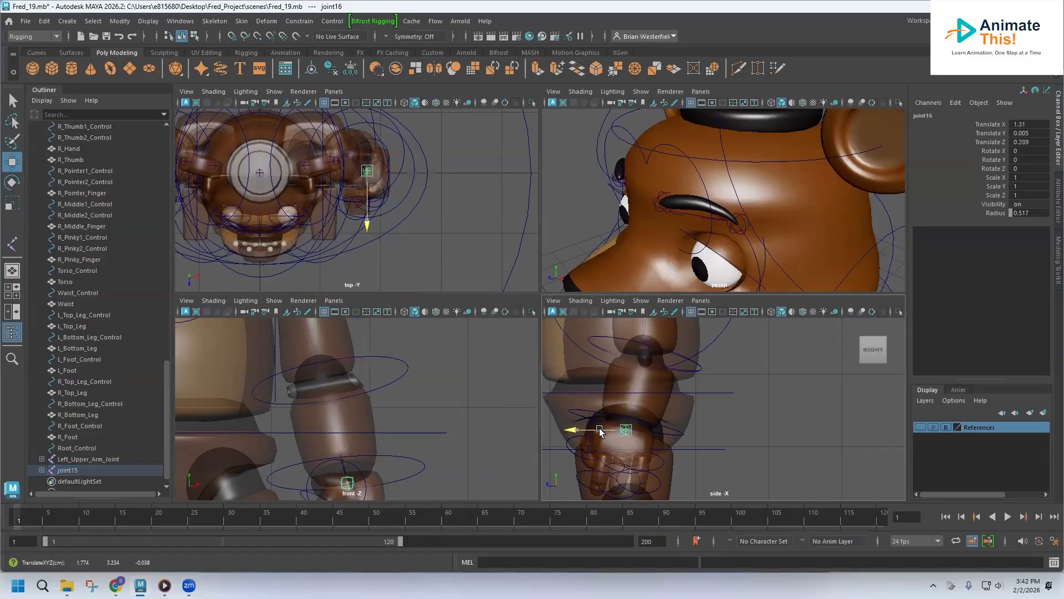
Rename the forearm chain's root joint as Left_Forearm_Joint and nudge its wrist joint to a Translate Z of 0.281
double_click(68, 470)
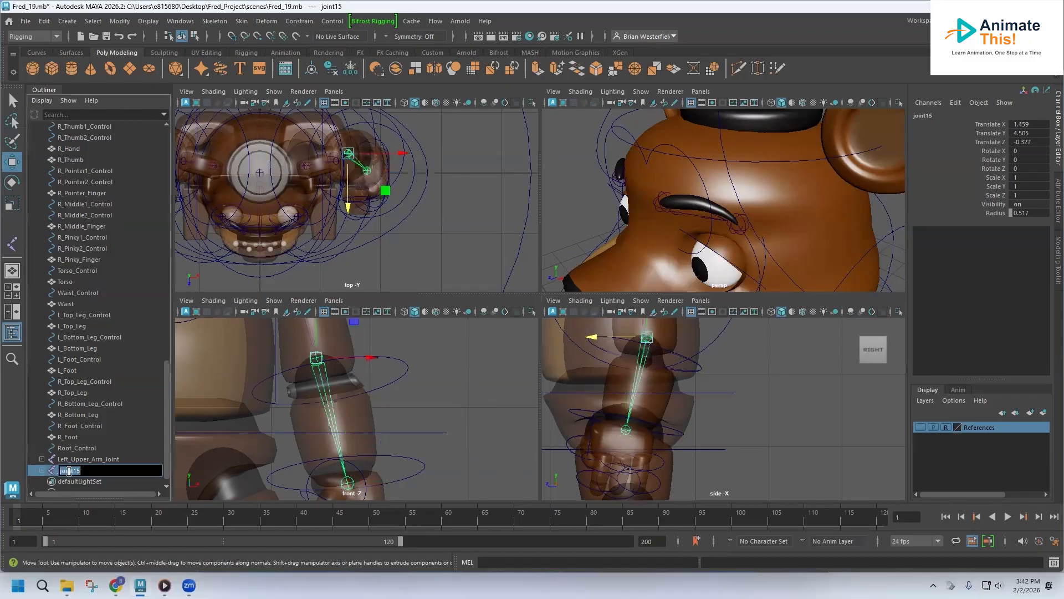
text(Left_Forearm_J)
key(Return)
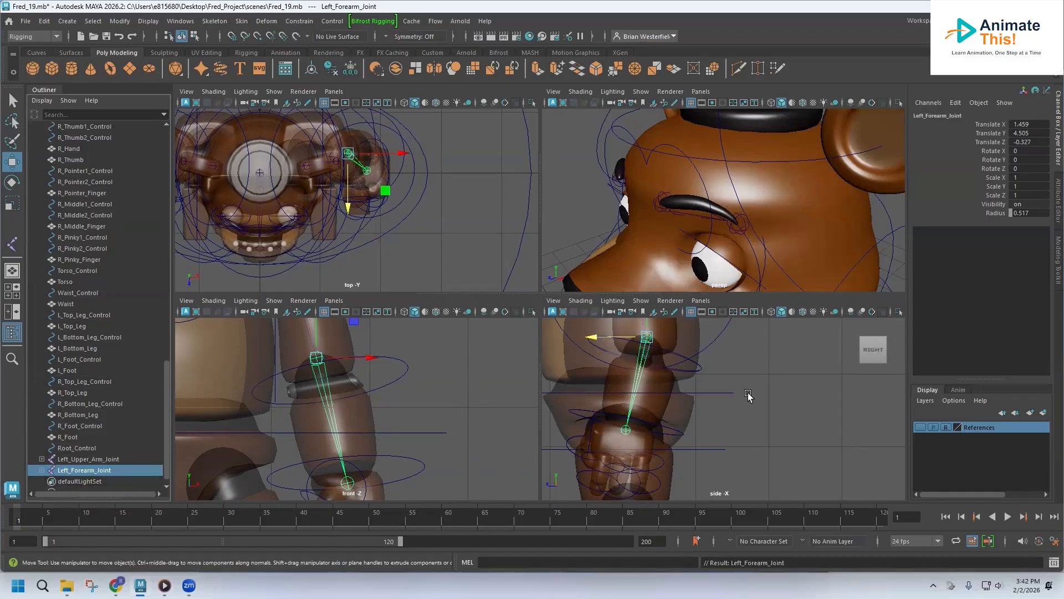
click(626, 430)
drag(592, 433, 593, 432)
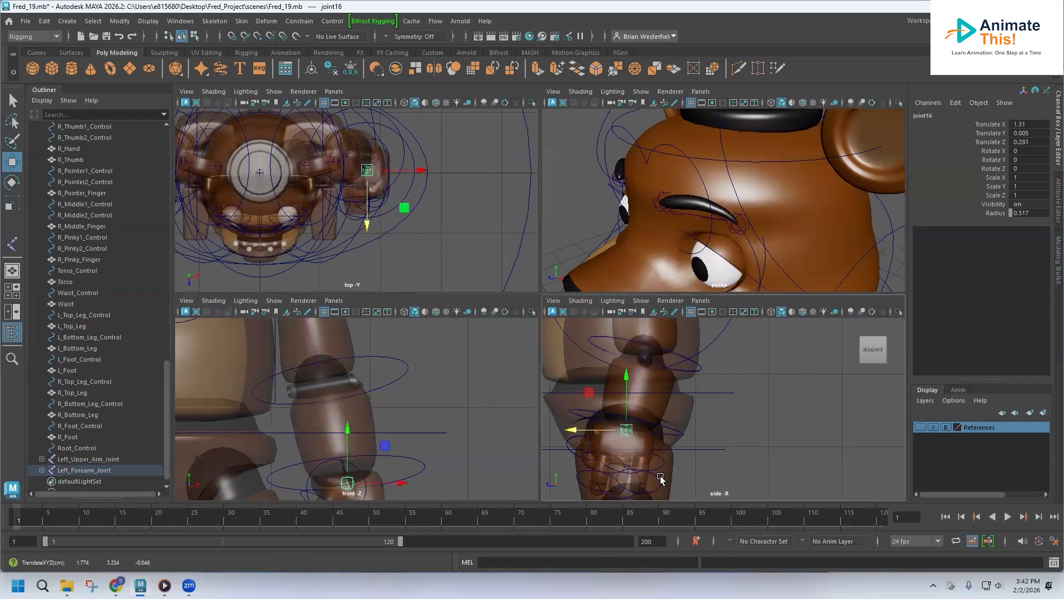
Create a two-joint left palm chain in the front view, from about X 1.73, Y 3.34 at the wrist to about X 1.88, Y 2.73
alt+middle_drag(654, 467, 658, 399)
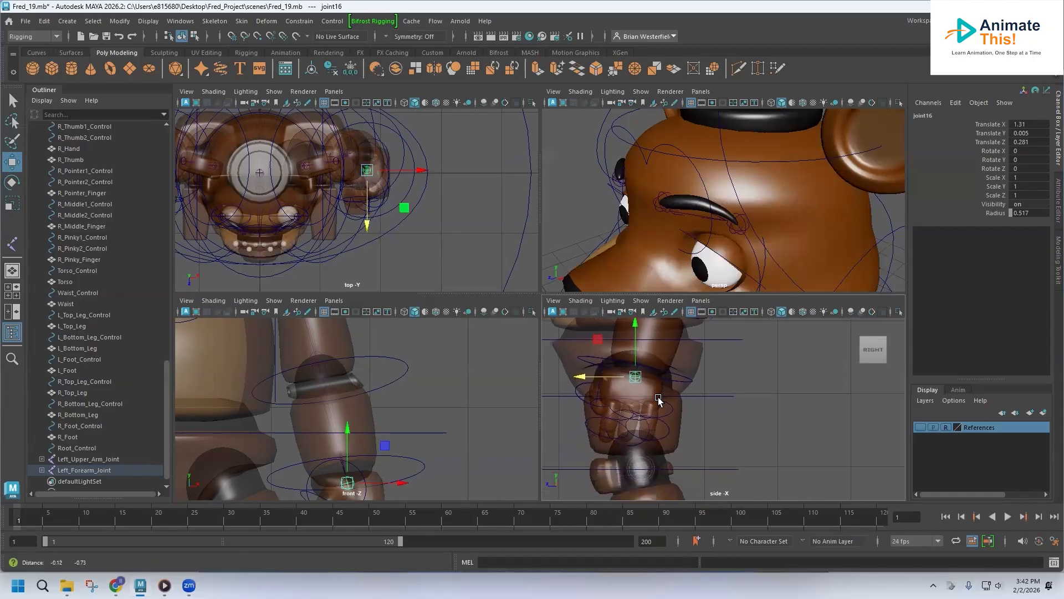
scroll(658, 399, up, 4)
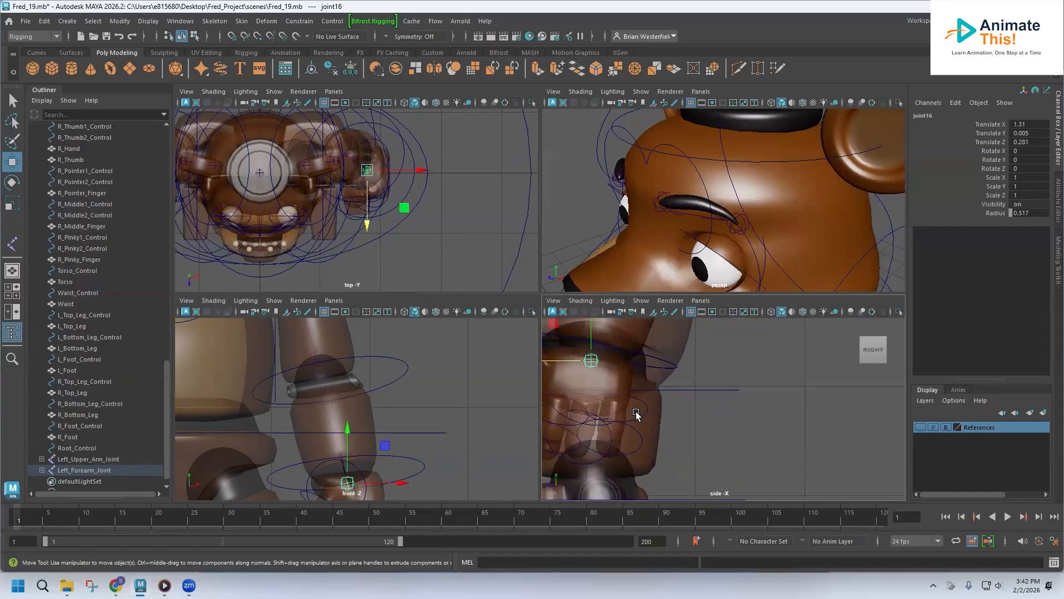
alt+middle_drag(408, 424, 409, 337)
scroll(410, 383, up, 4)
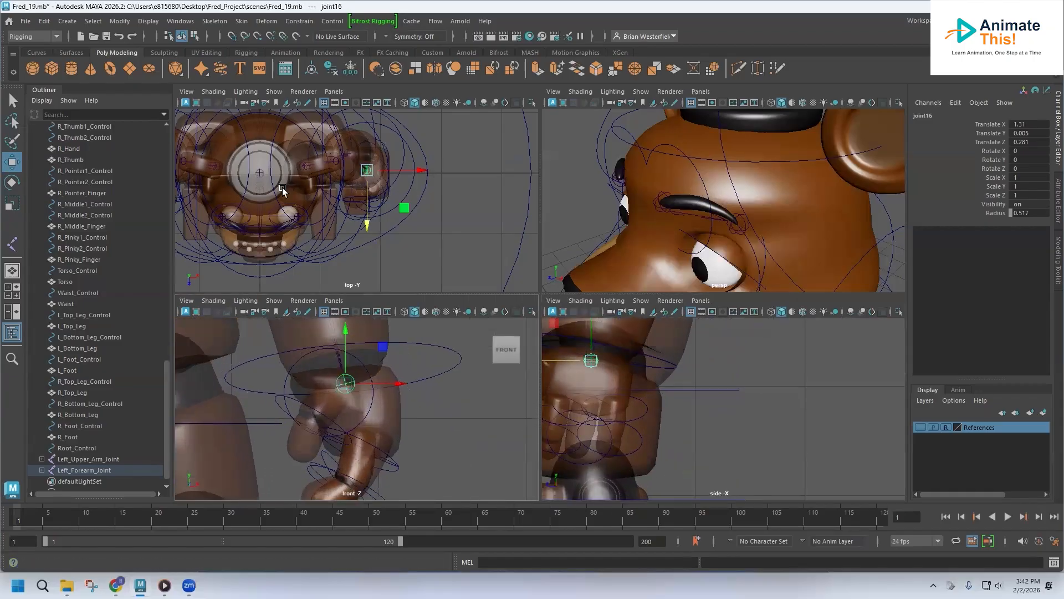
click(214, 21)
click(233, 35)
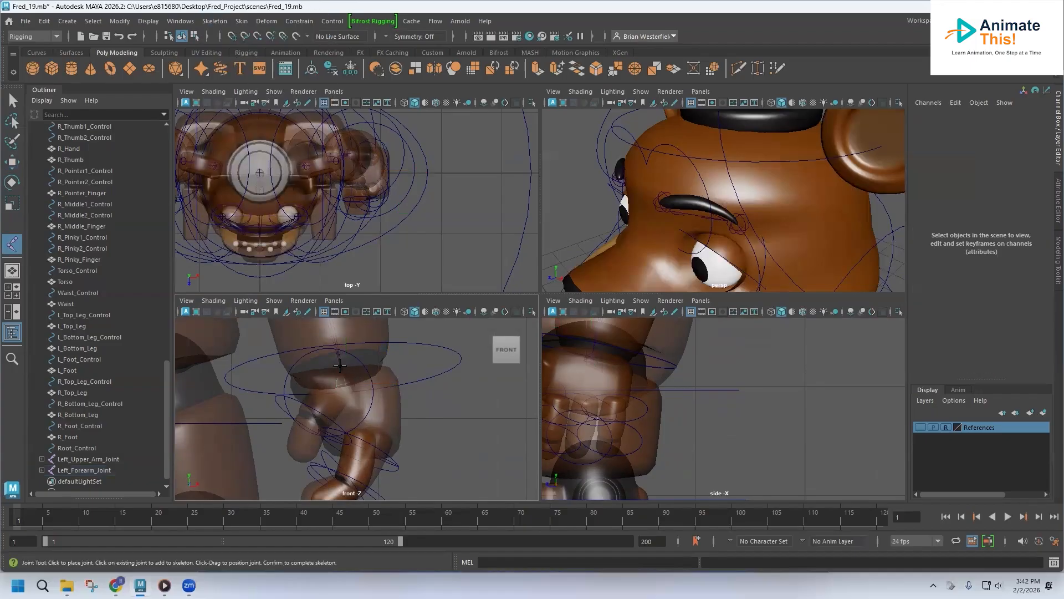
click(339, 366)
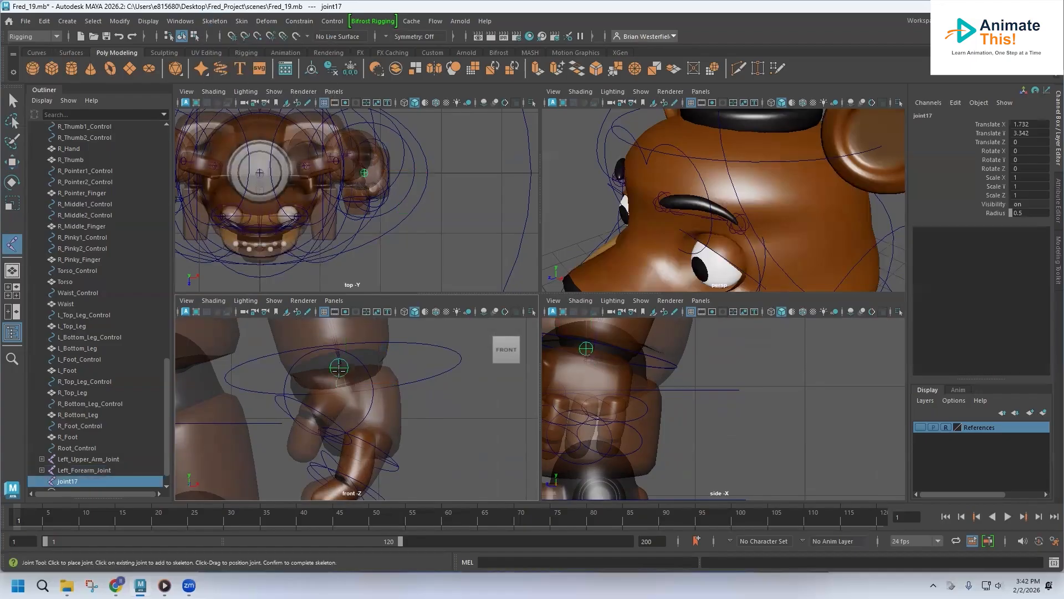
click(361, 457)
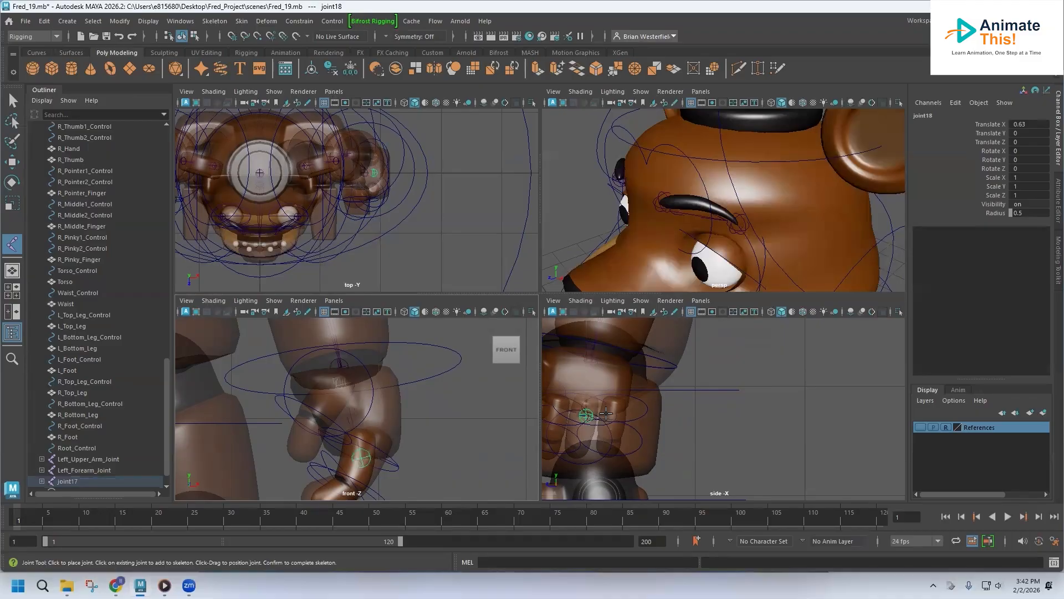
Position the palm chain's depth in the side view, with its root joint at Z -0.041 and its end joint at a Translate Z of 0.112
key(w)
alt+middle_drag(618, 391, 637, 432)
drag(559, 392, 563, 392)
alt+middle_drag(640, 456, 673, 425)
click(638, 426)
drag(604, 426, 588, 426)
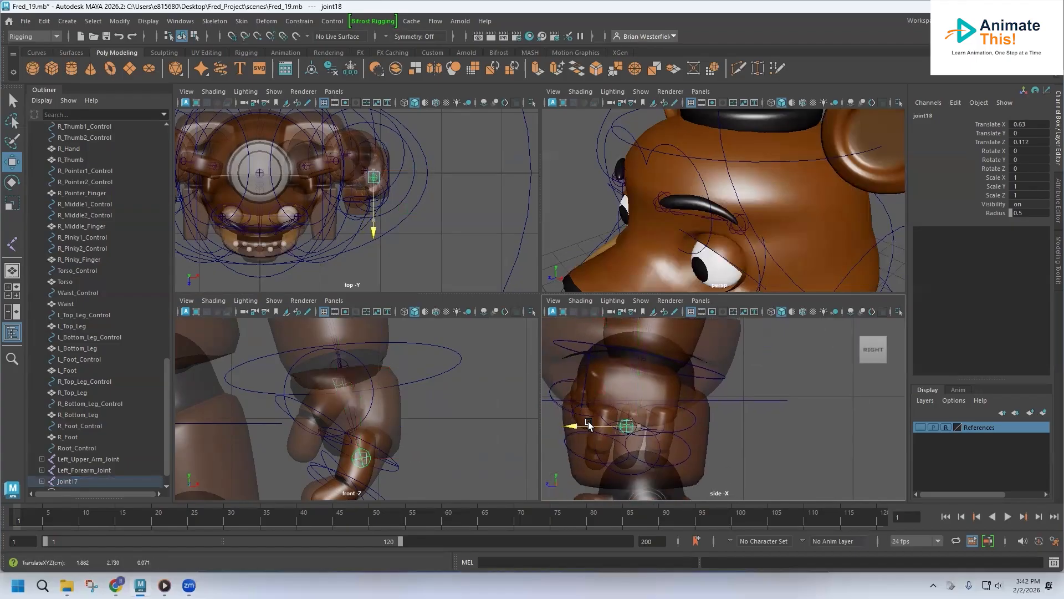
Rename the palm chain's root joint as Left_Palm_Joint
click(68, 481)
double_click(70, 480)
text(Left_Palm)
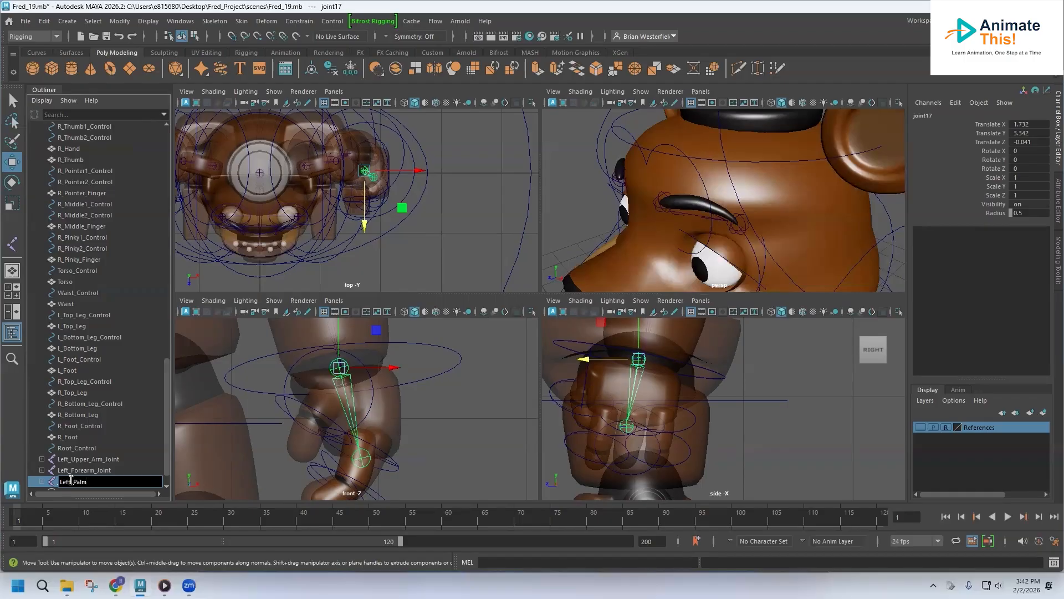
text(_Joint)
key(Return)
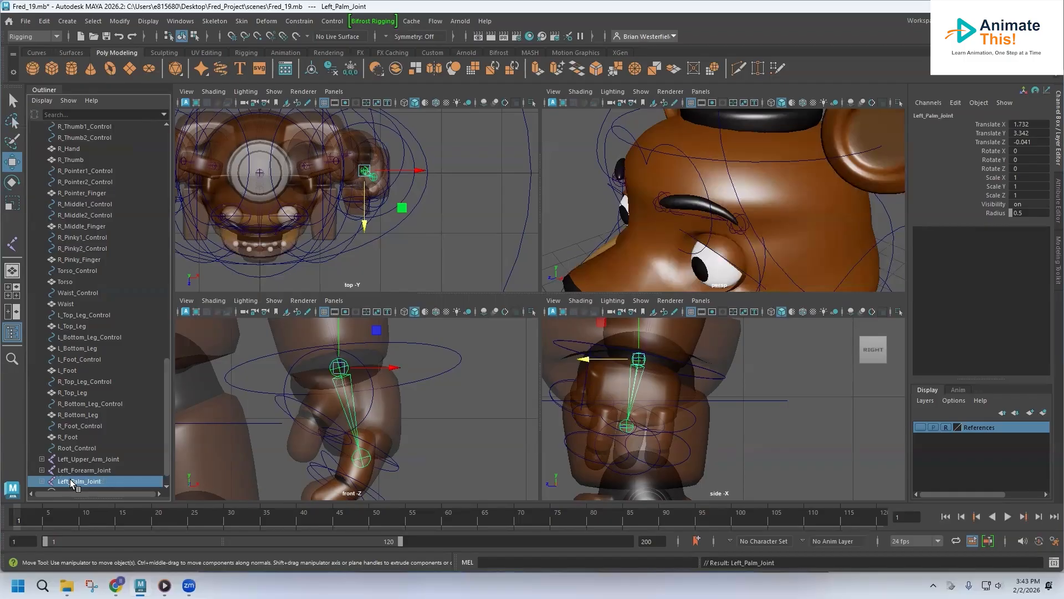
Reorder the Outliner so Left_Upper_Arm_Joint, Left_Forearm_Joint and Left_Palm_Joint sit directly above L_Upper_Arm, L_Fore_Arm and L_Hand
shift+click(82, 460)
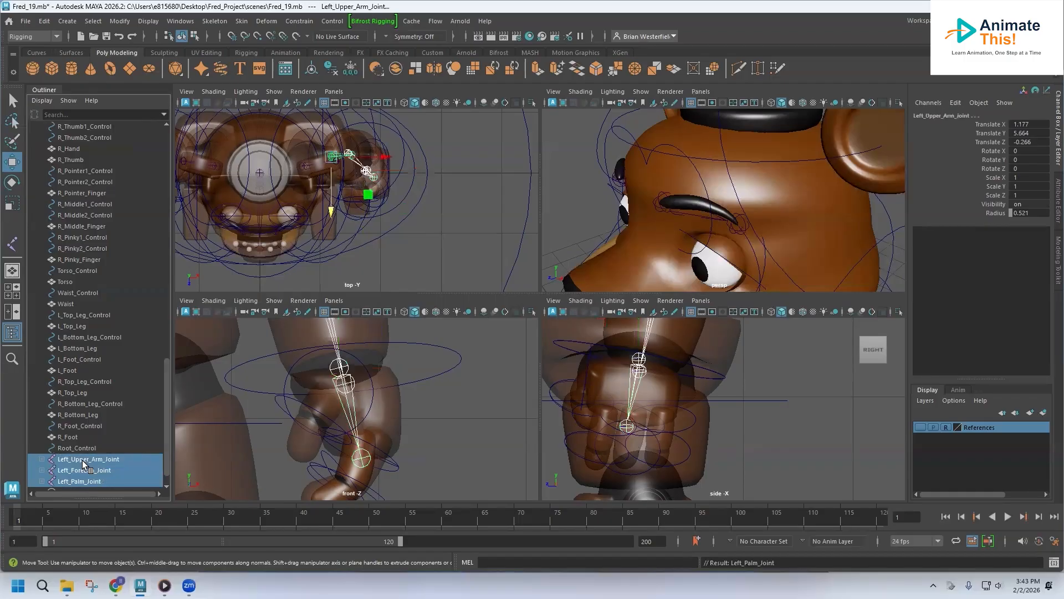
middle_drag(82, 460, 78, 211)
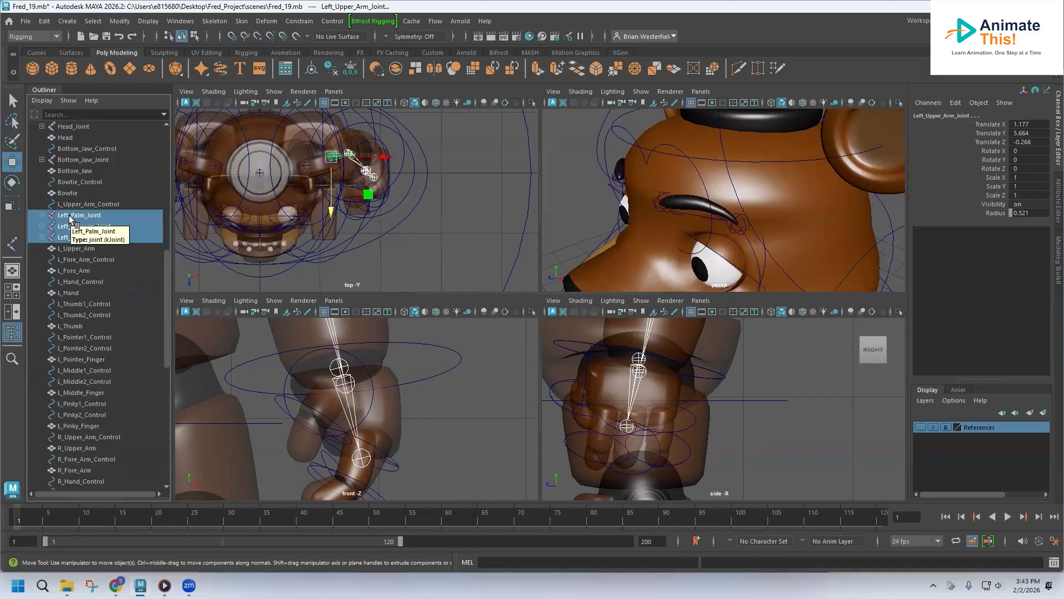
click(74, 216)
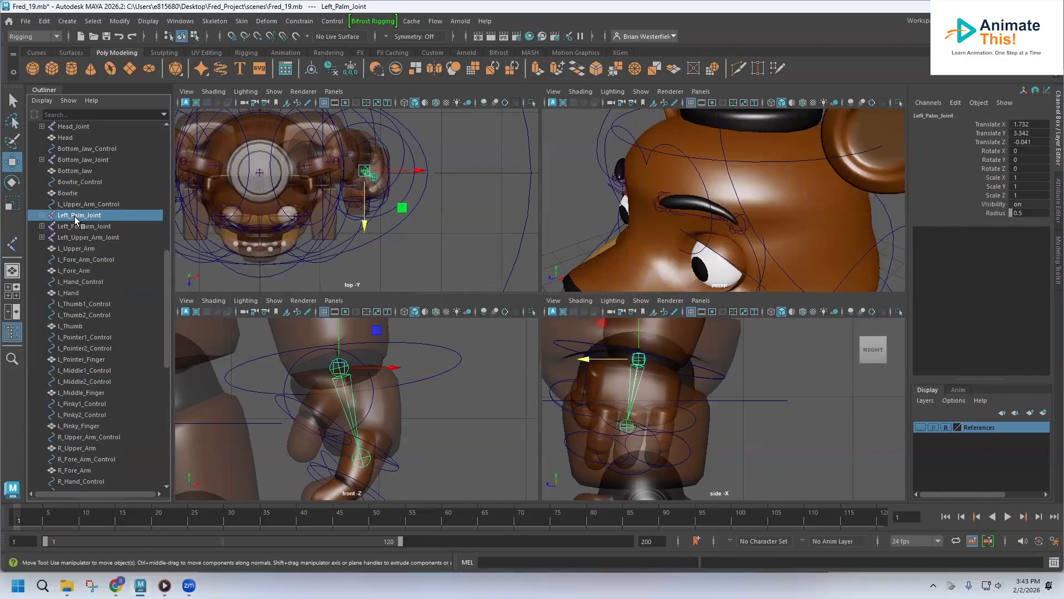
click(74, 228)
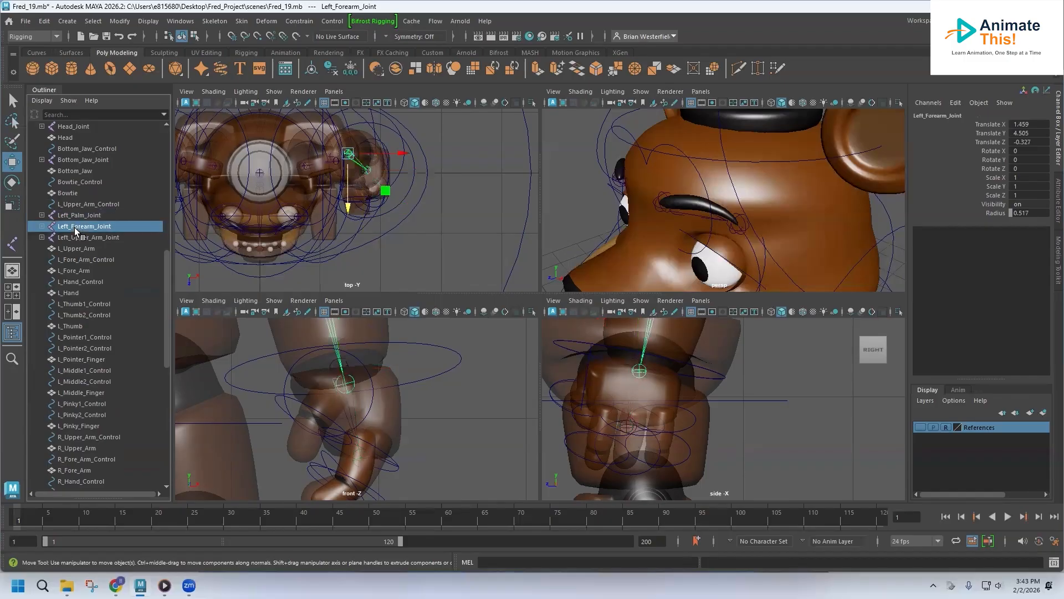
middle_drag(74, 227, 75, 242)
click(81, 216)
middle_drag(79, 252, 78, 286)
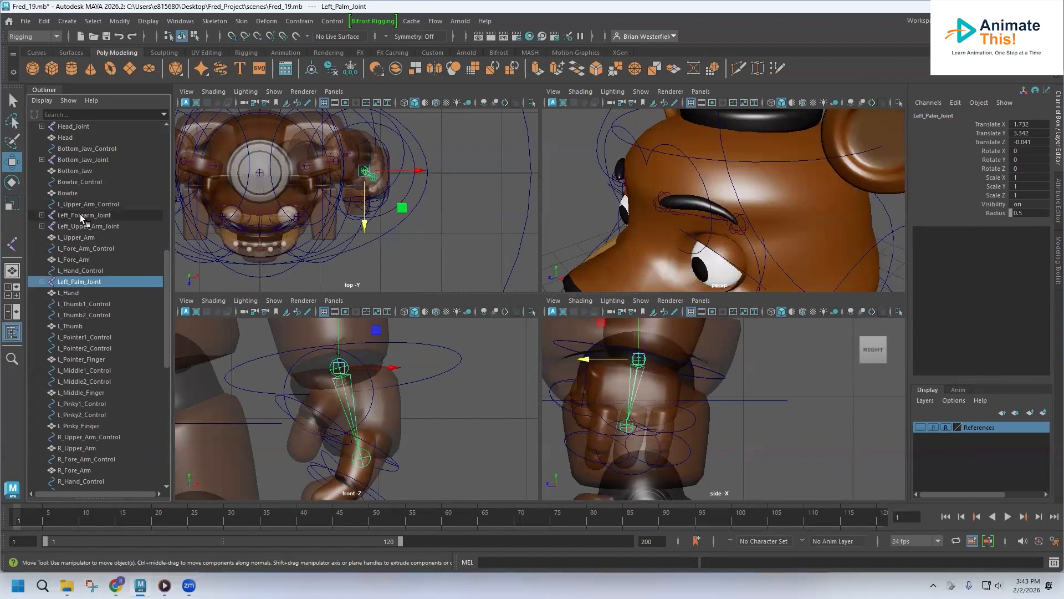
click(80, 214)
middle_drag(81, 217, 80, 256)
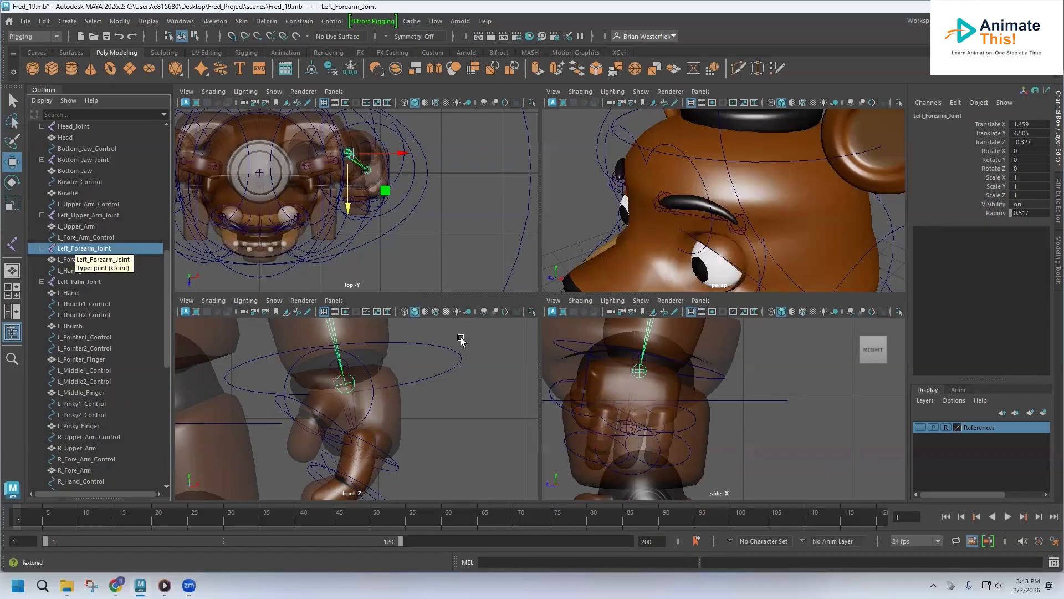
Mirror Left_Upper_Arm_Joint across the YZ plane with the Behavior mirror function
scroll(327, 409, down, 5)
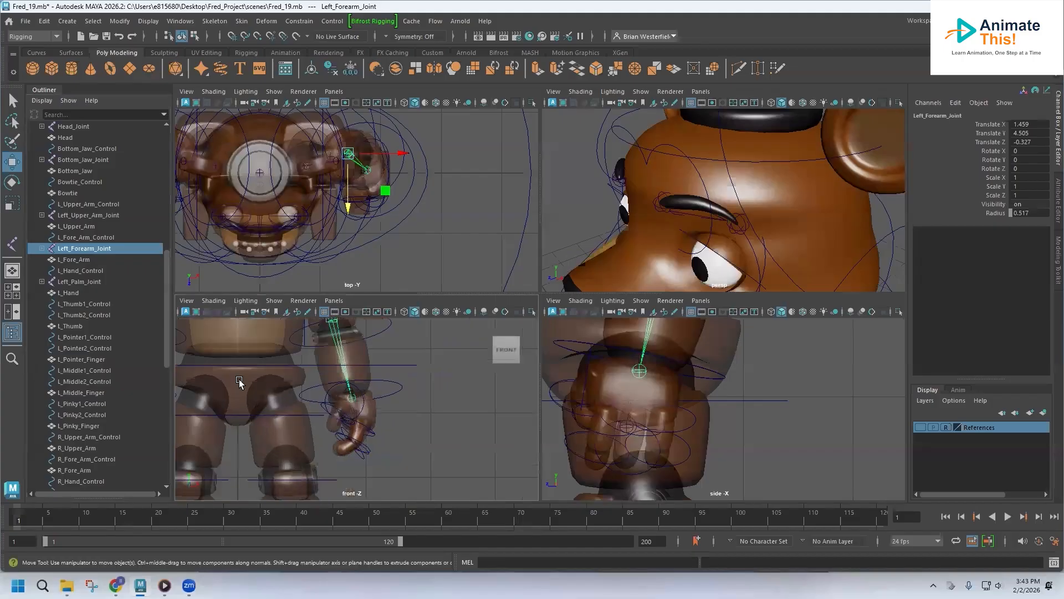
click(79, 217)
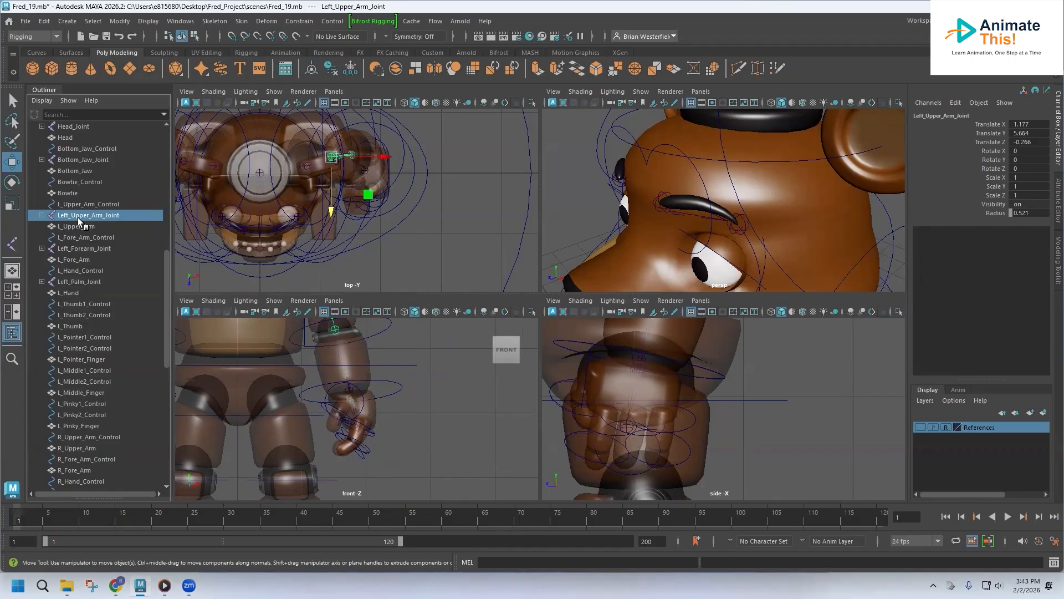
click(209, 22)
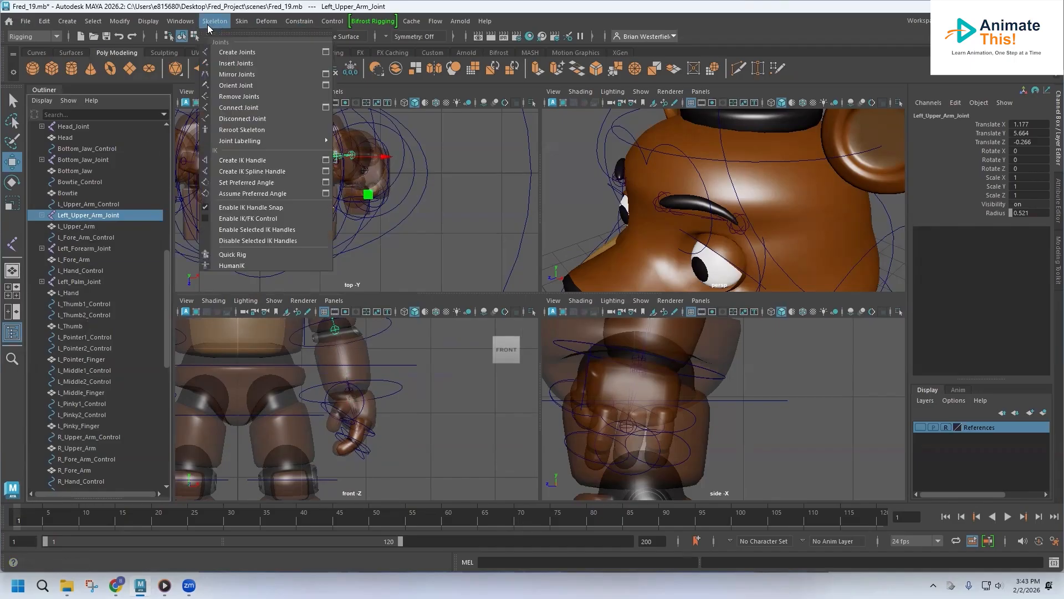
click(327, 74)
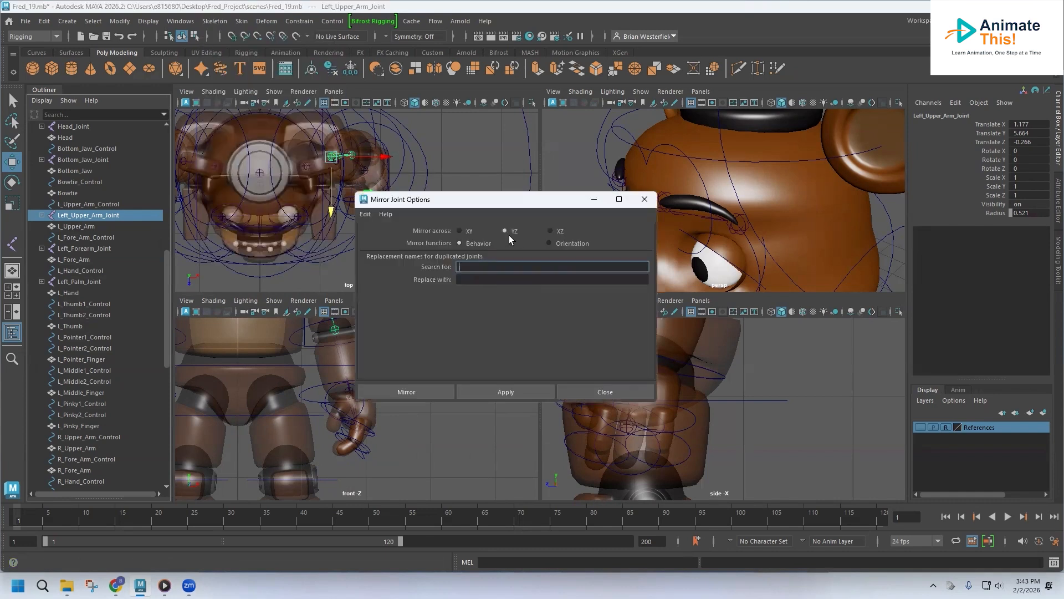
click(407, 392)
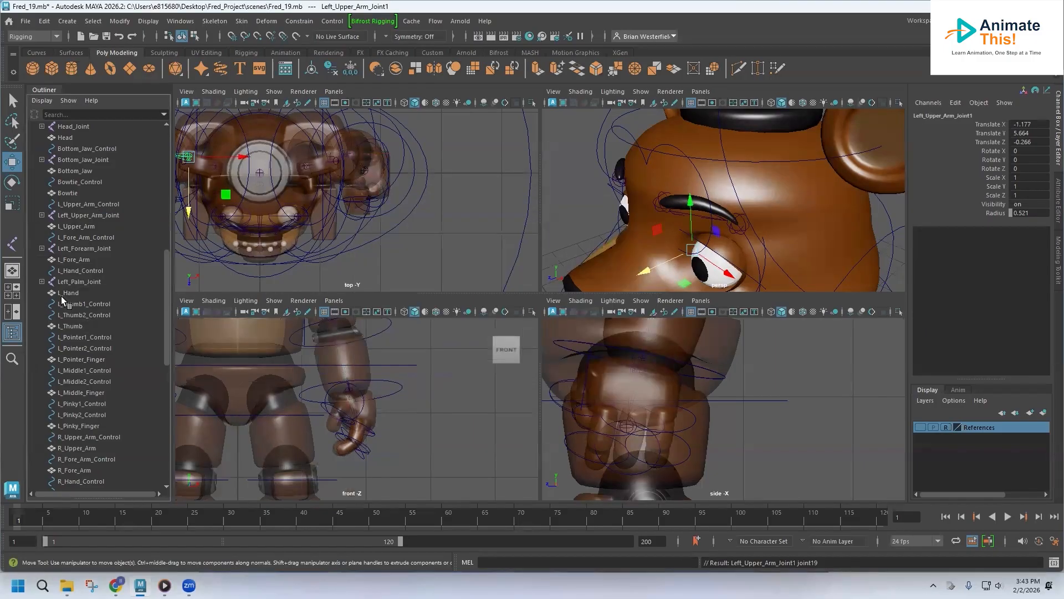
Mirror Left_Forearm_Joint across the YZ plane with the Behavior mirror function
click(85, 249)
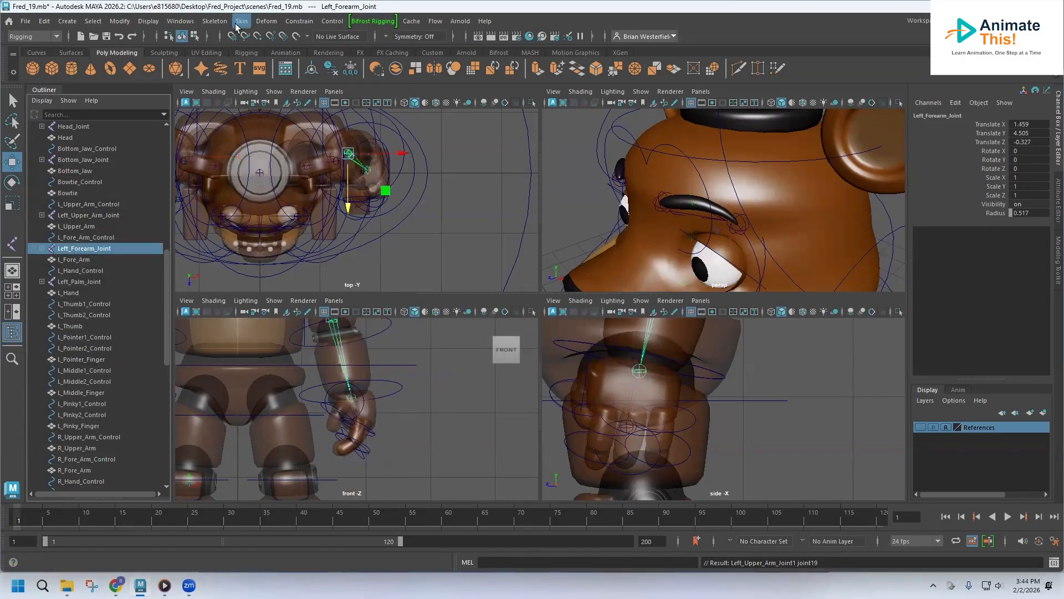
click(219, 26)
click(331, 76)
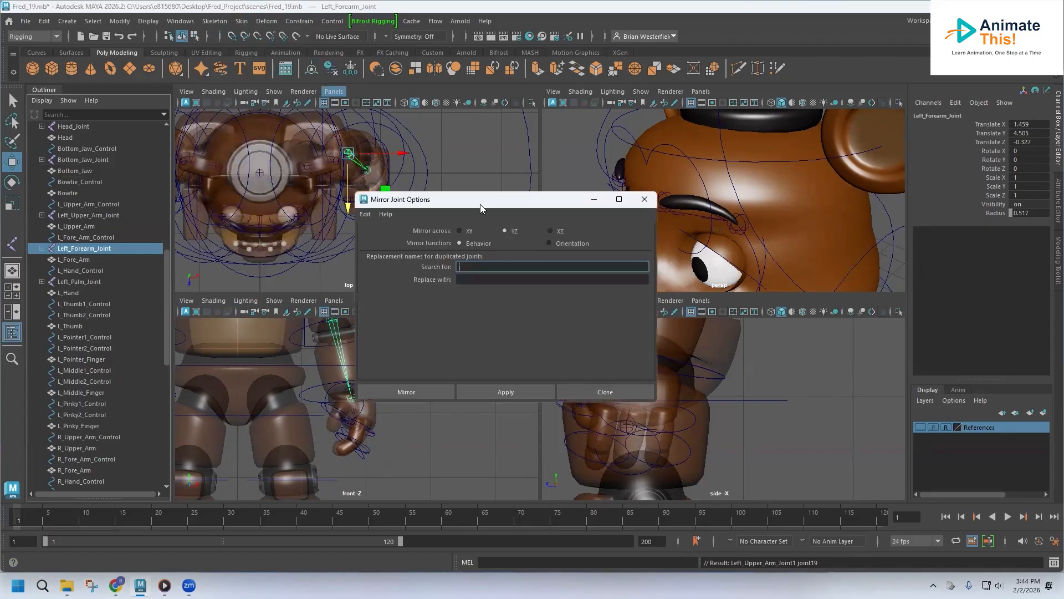
click(418, 389)
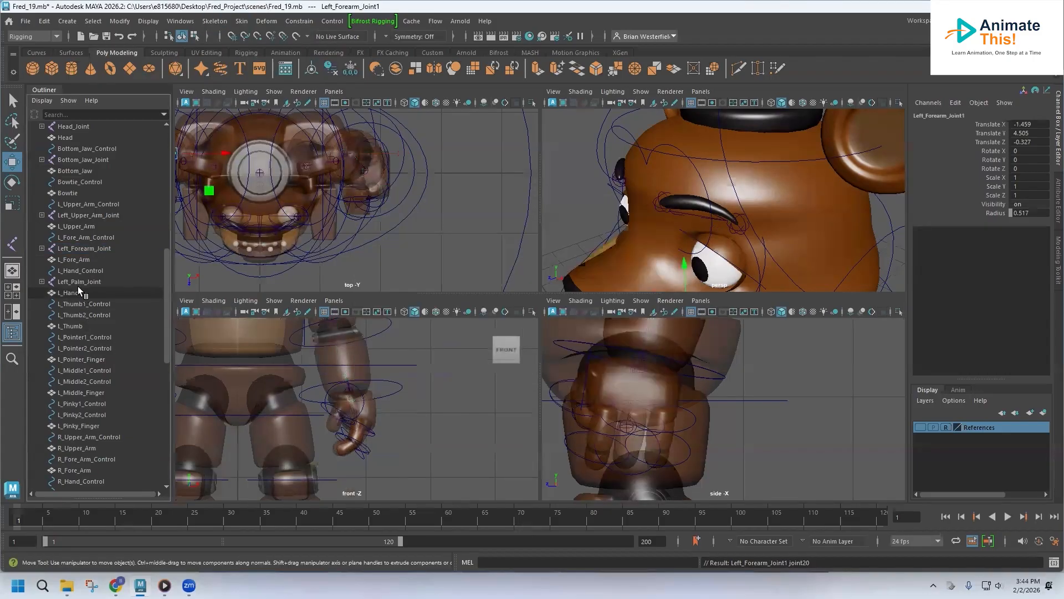
Mirror Left_Palm_Joint to the right hand with the same mirror settings and locate the mirrored joints in the Outliner
click(213, 22)
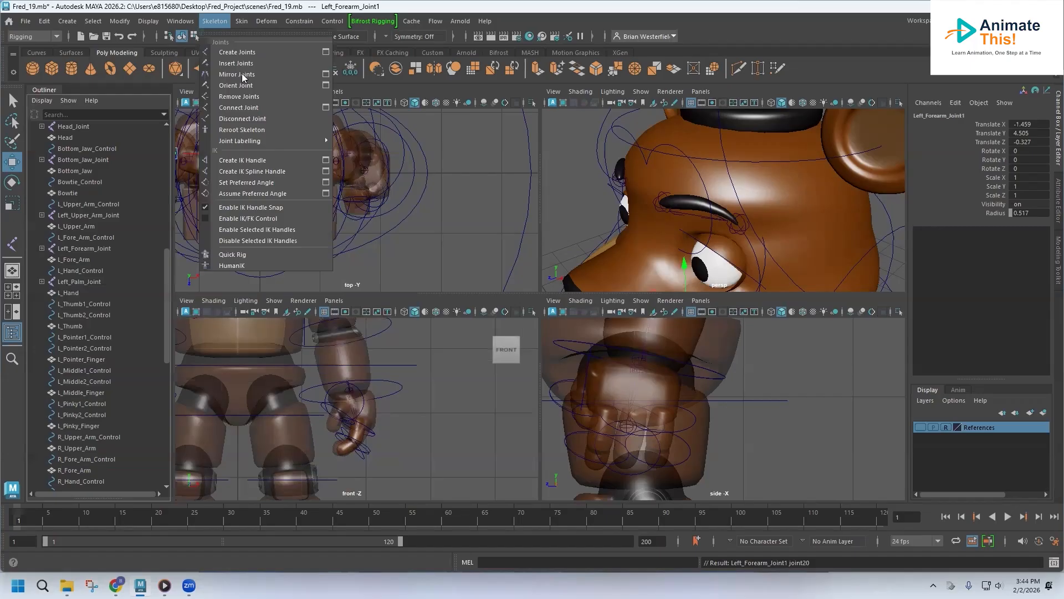
click(212, 22)
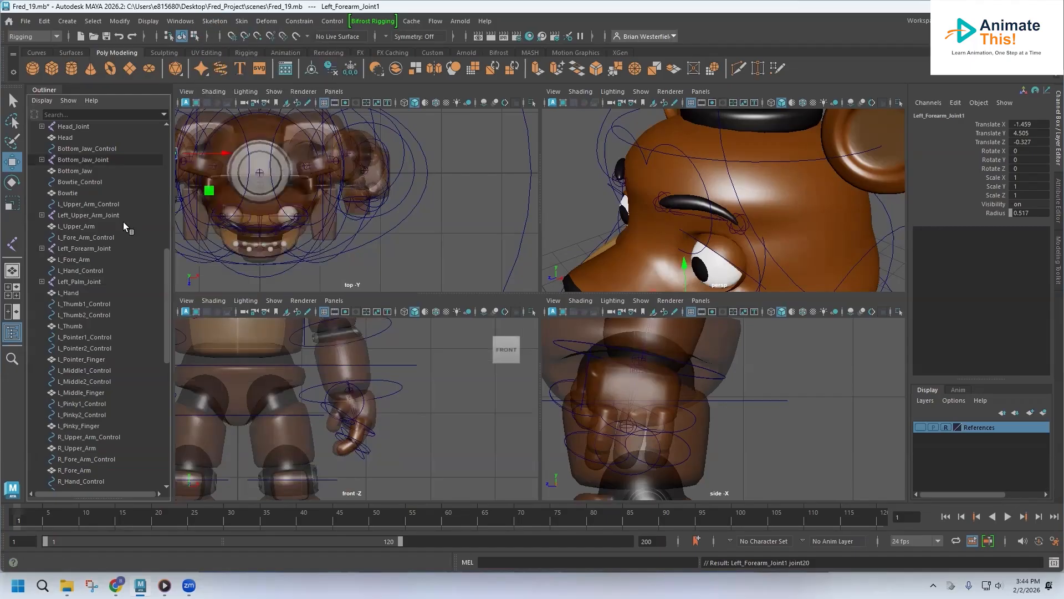
click(79, 283)
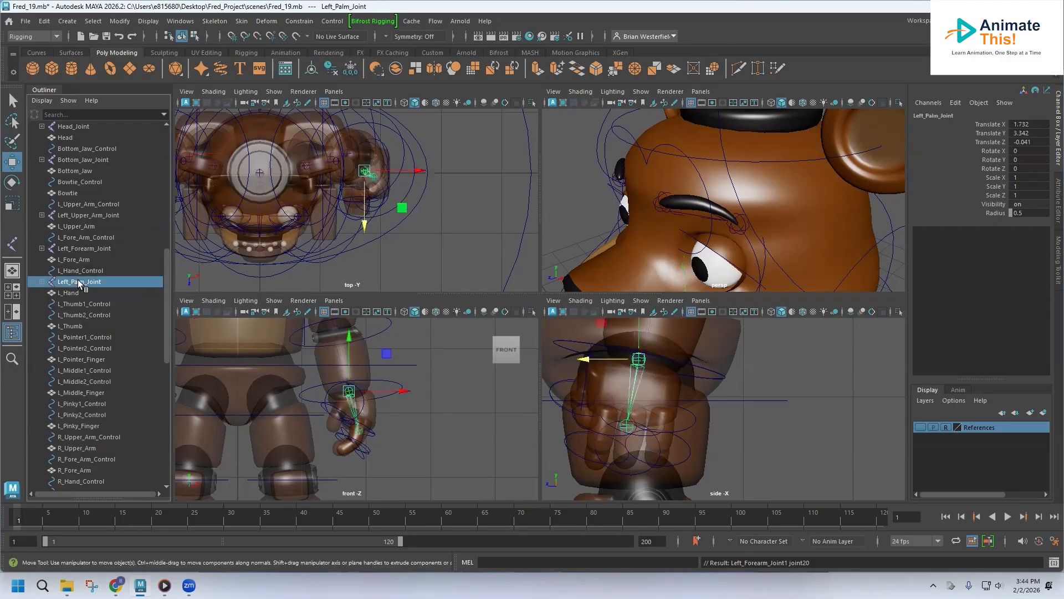
click(214, 24)
click(237, 73)
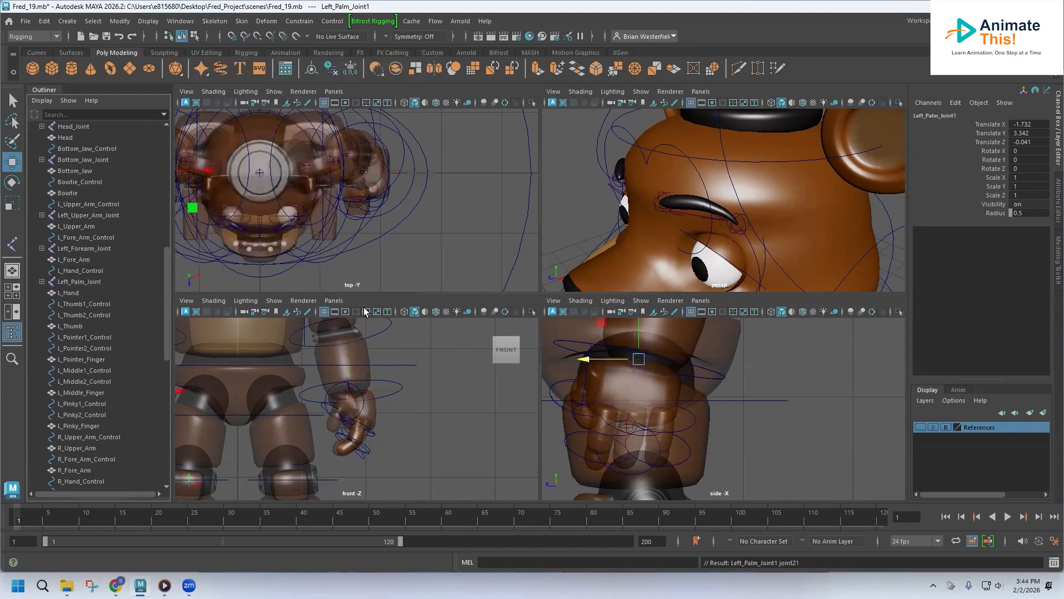
scroll(117, 390, down, 10)
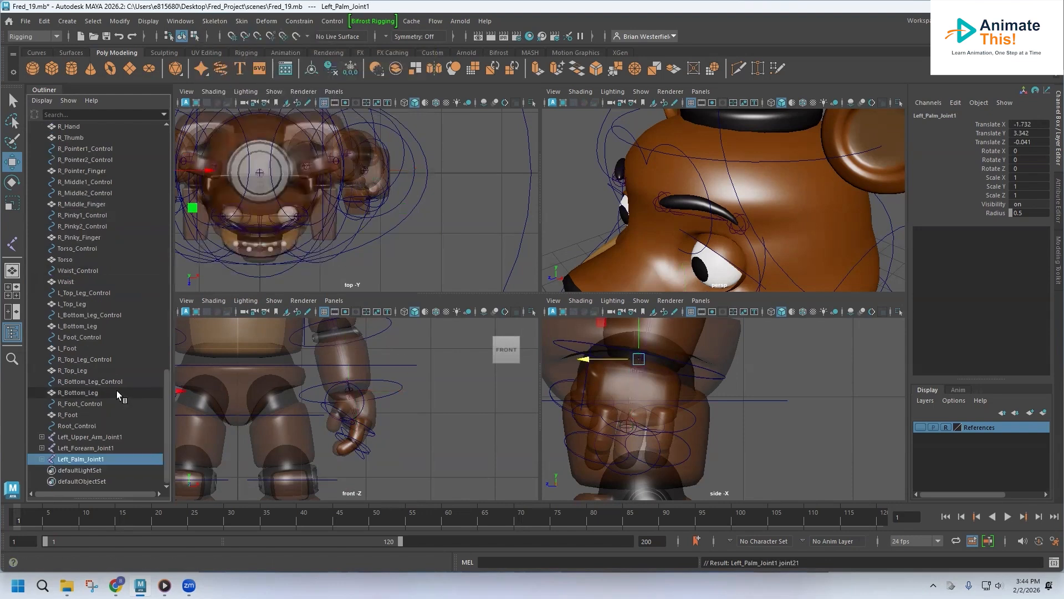
Rename Left_Upper_Arm_Joint1 as Right_Upper_Arm_Joint and Left_Forearm_Joint1 as Right_Forearm_Joint
click(74, 438)
double_click(71, 438)
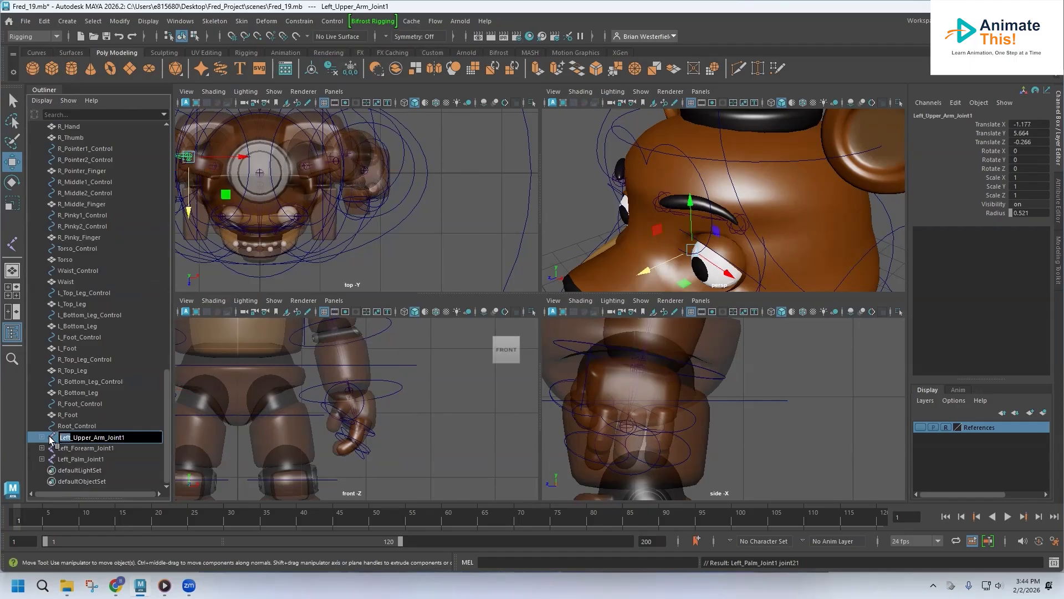
text(Right)
double_click(67, 448)
drag(70, 446, 31, 450)
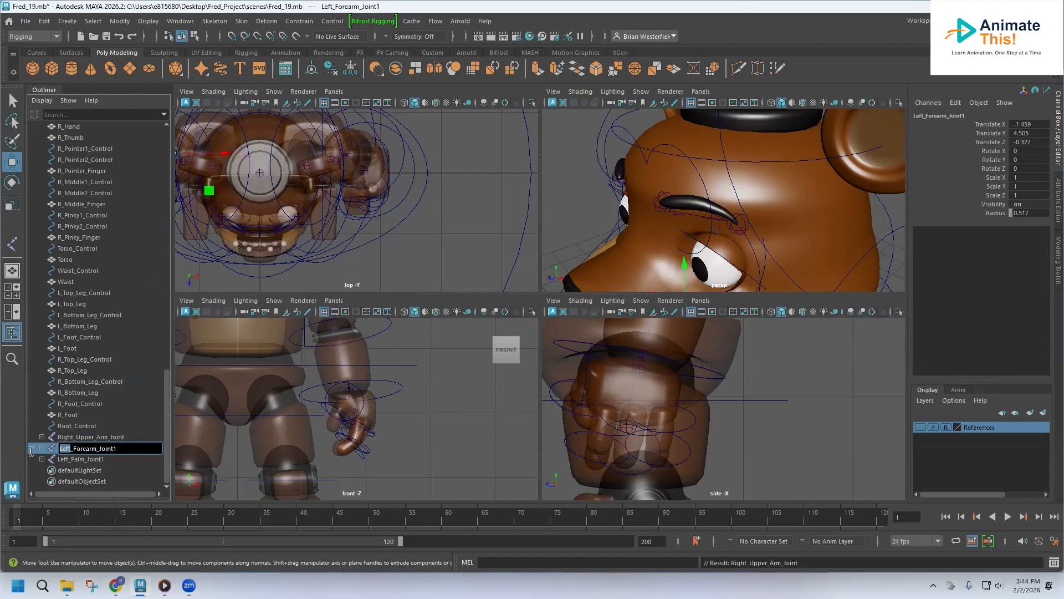
text(Right)
key(BackSpace)
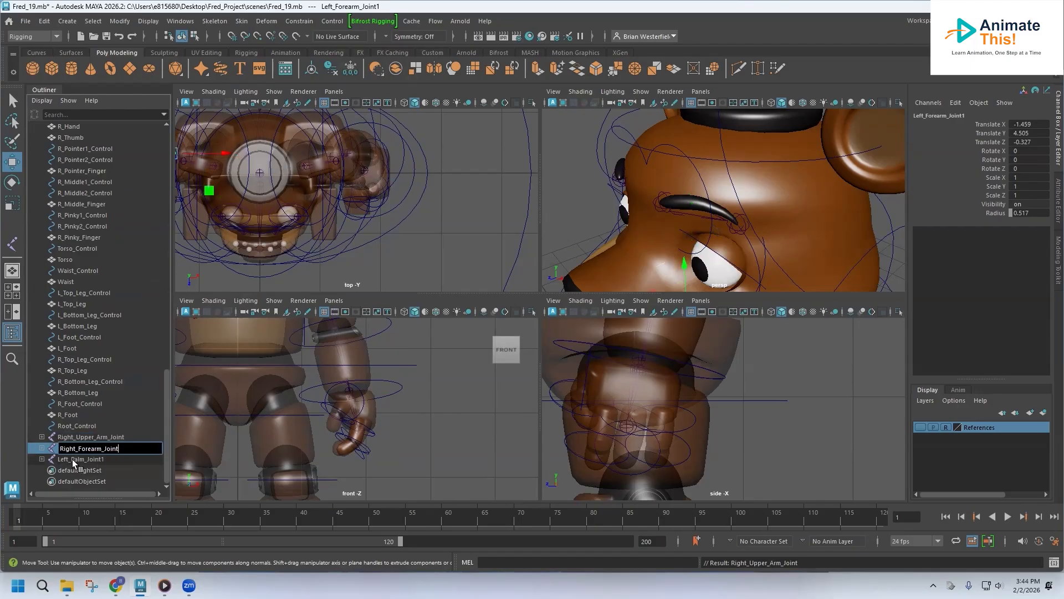
Rename Left_Palm_Joint1 as Right_Palm_Joint
double_click(65, 460)
key(alt+Tab)
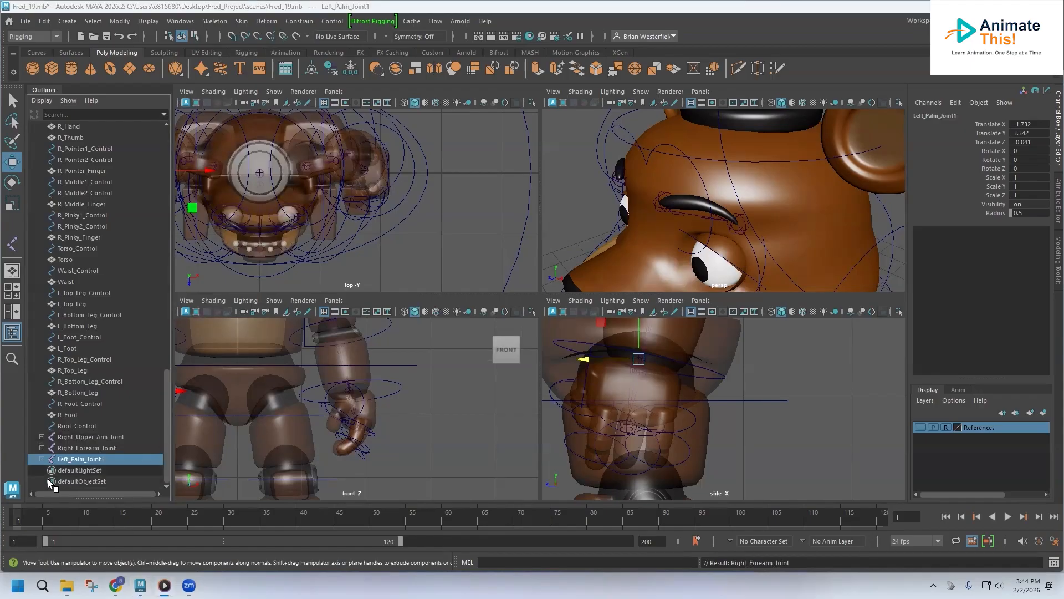
click(71, 459)
double_click(71, 459)
drag(70, 460, 59, 459)
text(Right)
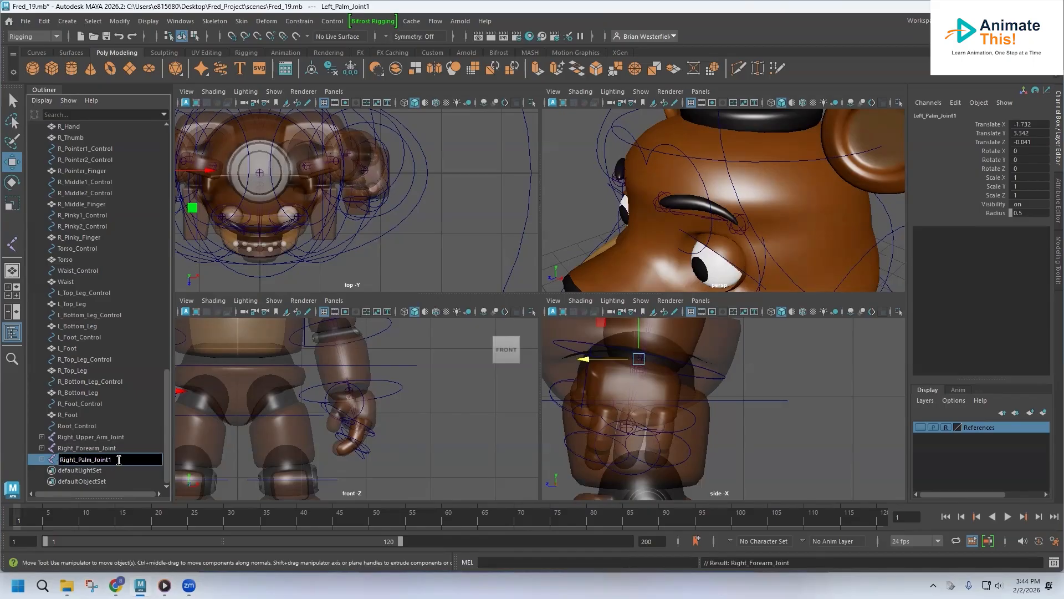
key(Return)
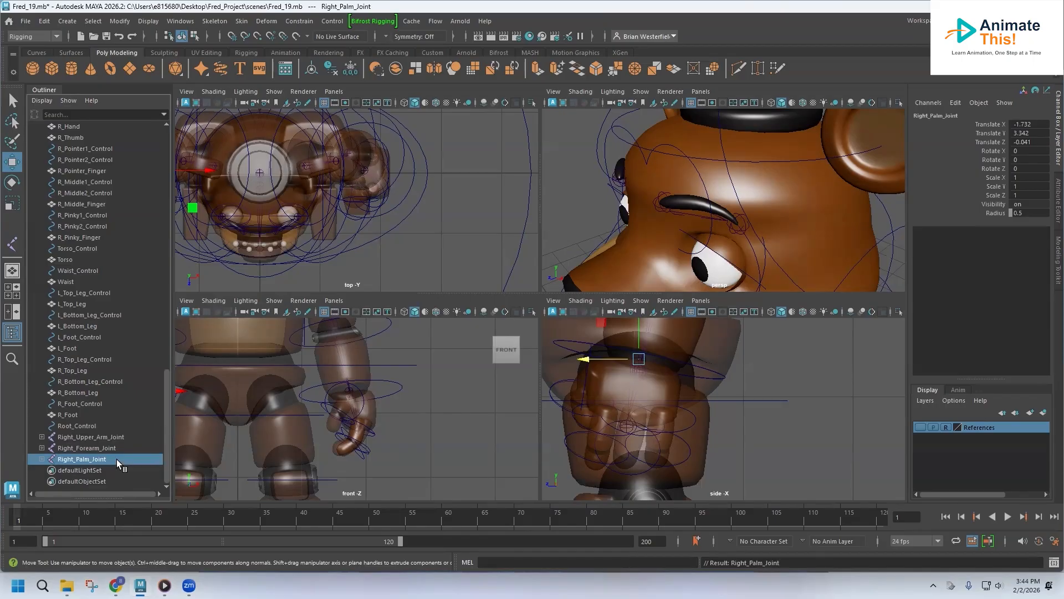
Move the three right arm joints together in the Outliner to sit between R_Upper_Arm_Control and R_Upper_Arm
shift+click(92, 437)
drag(91, 442, 82, 221)
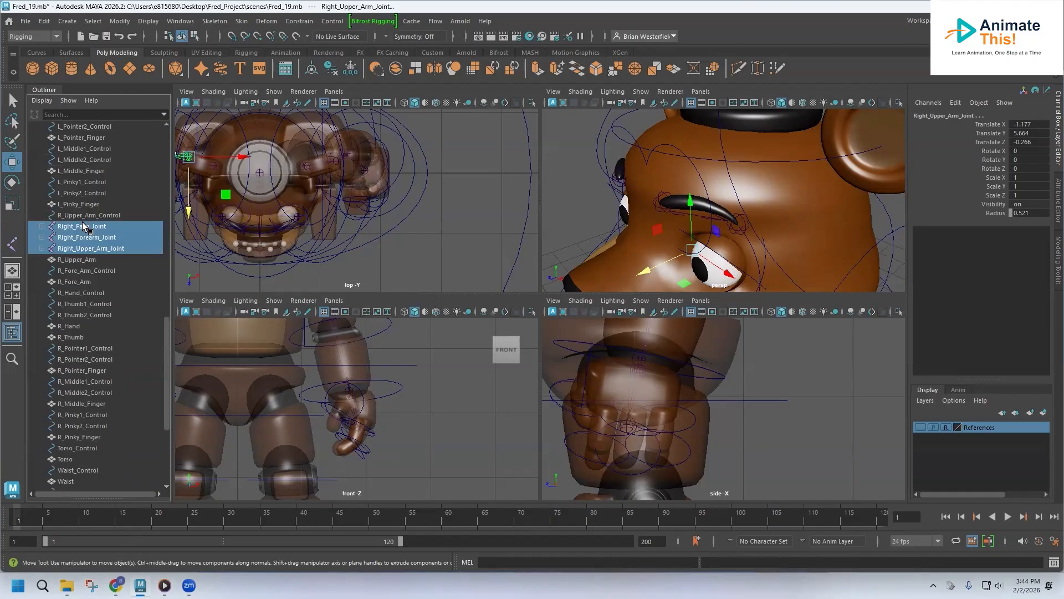
scroll(115, 235, down, 3)
scroll(105, 222, up, 3)
Reorder Right_Palm_Joint in the Outliner so it sits between R_Hand_Control and R_Hand
click(87, 227)
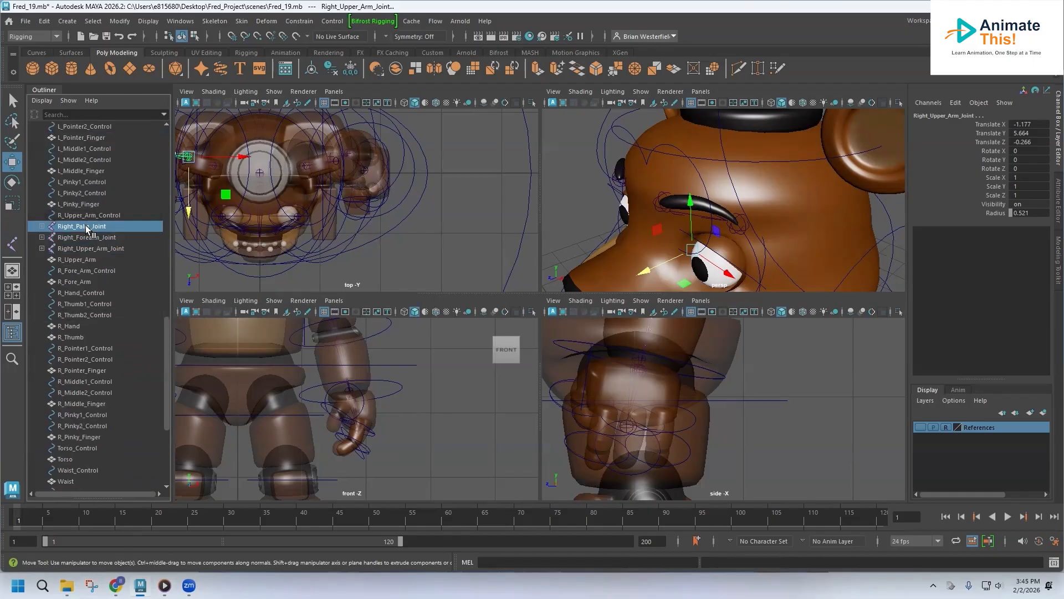
drag(88, 228, 76, 297)
click(72, 328)
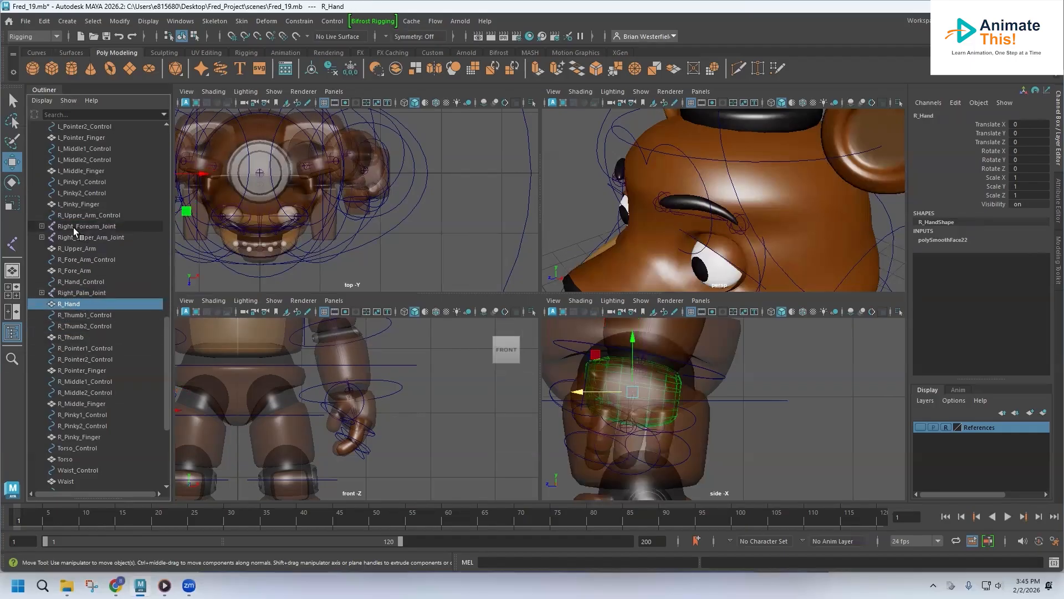
Reorder Right_Forearm_Joint in the Outliner so it sits between R_Fore_Arm_Control and R_Fore_Arm
click(81, 239)
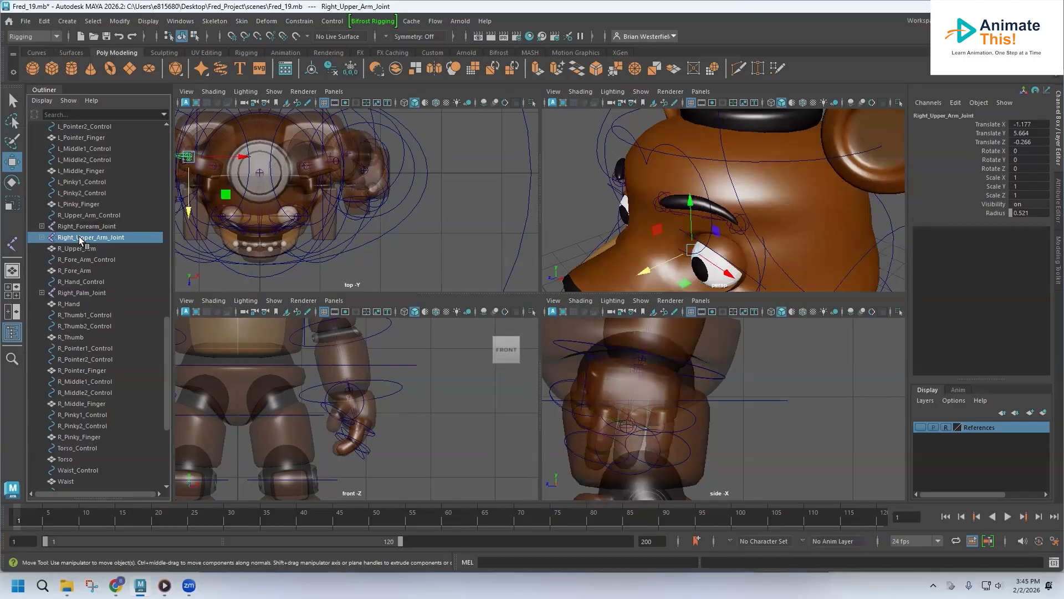
drag(81, 238, 81, 265)
key(ctrl+z)
click(84, 227)
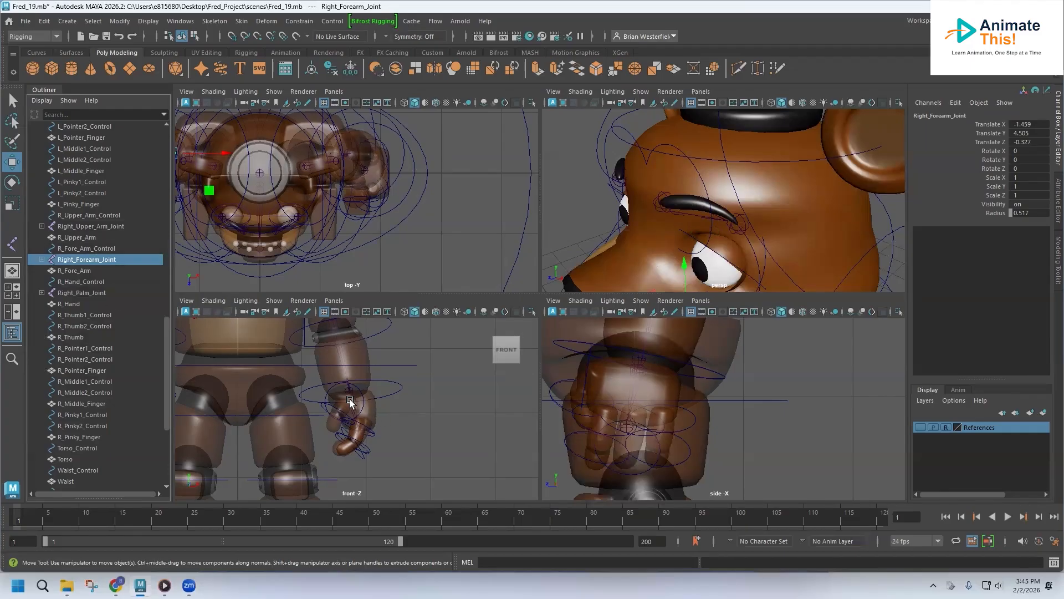
Create a two-joint torso chain in the side view, running from the waist at about Y 3.85 up to the neck
alt+middle_drag(340, 430, 442, 473)
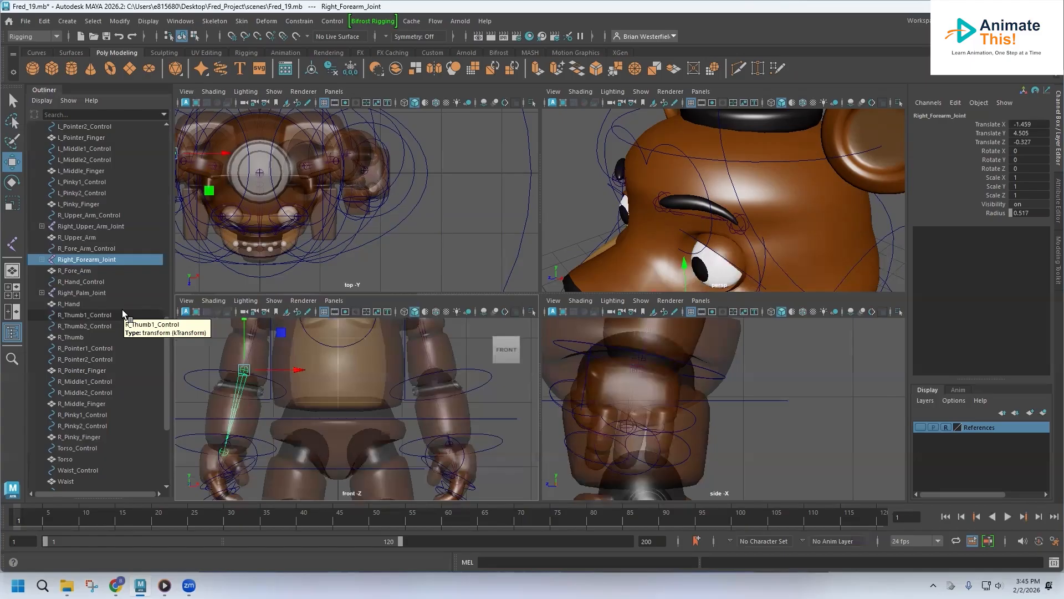
click(348, 378)
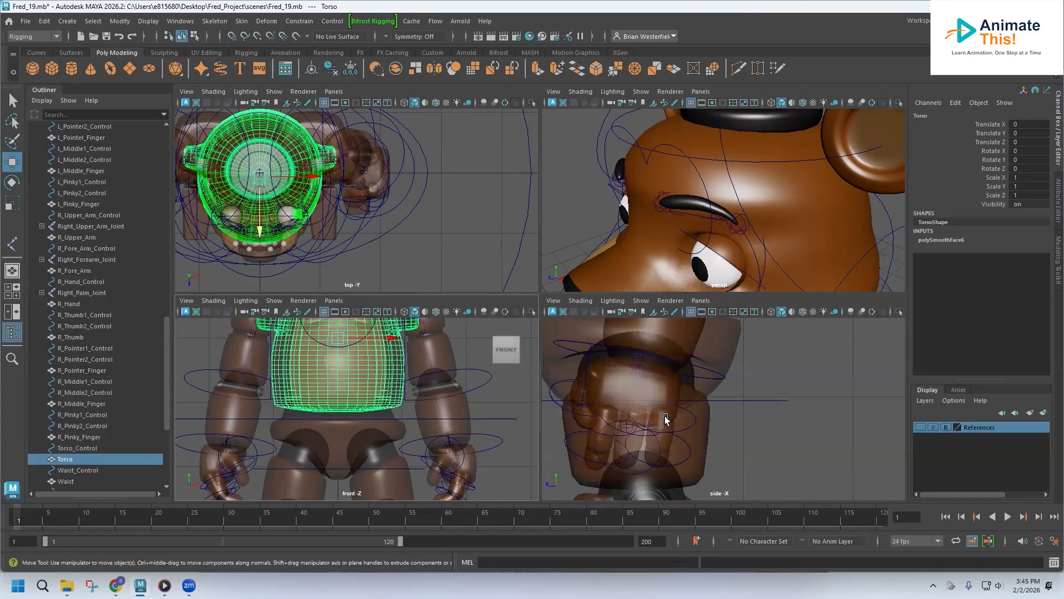
alt+middle_drag(690, 412, 691, 412)
key(f)
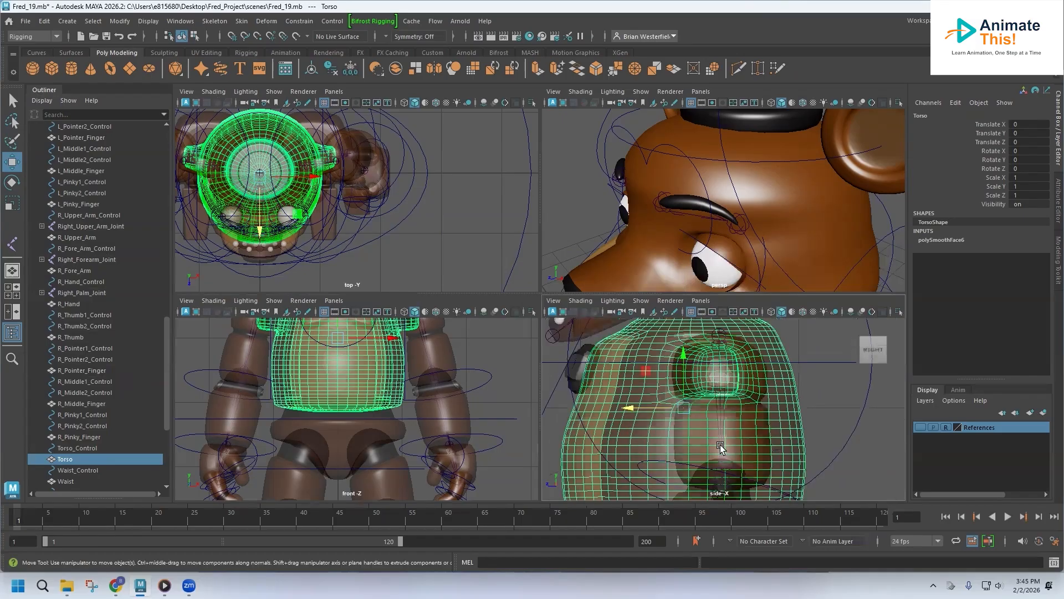
click(215, 21)
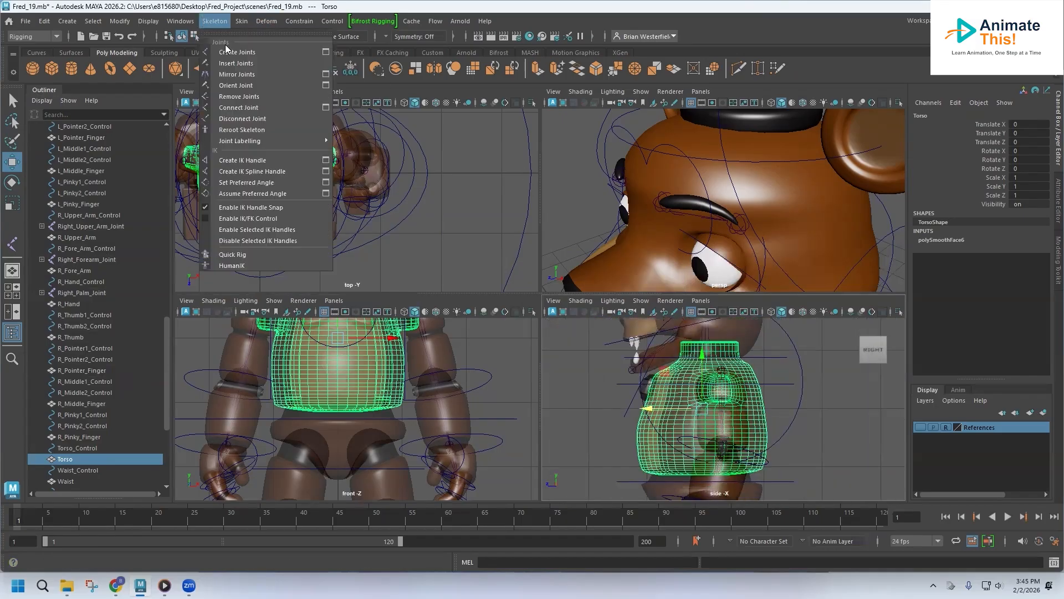
click(233, 51)
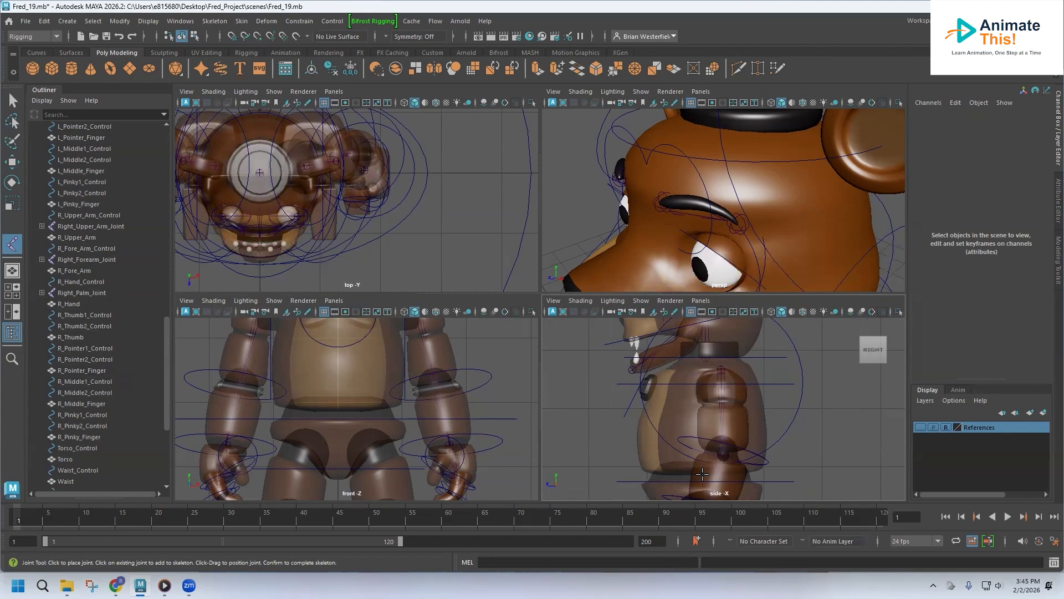
click(705, 475)
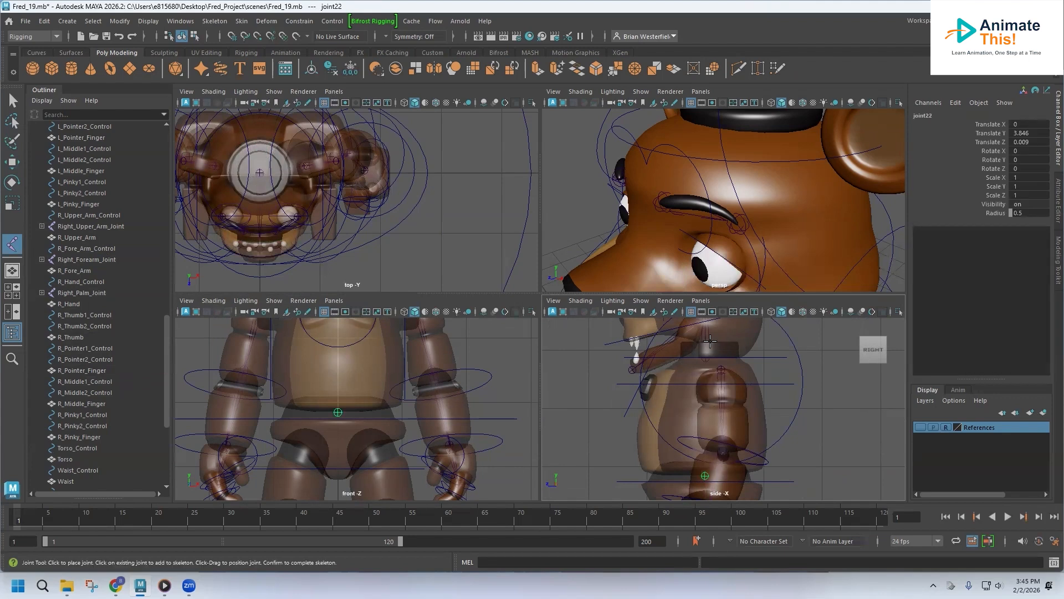
click(710, 341)
key(Return)
Nudge the torso chain's upper joint slightly toward the character's front with the Move tool in the side view
key(w)
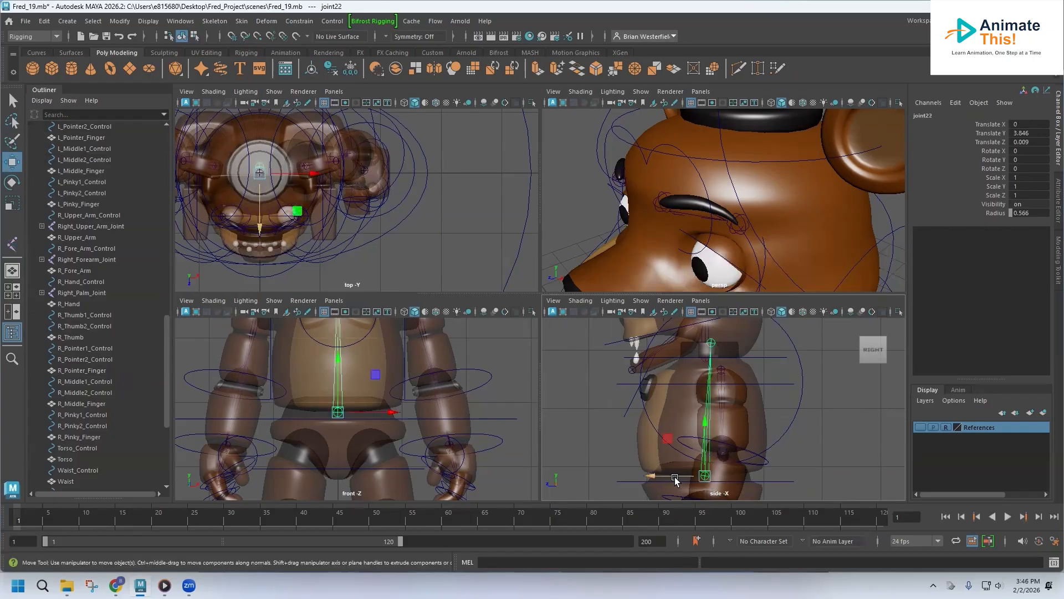
click(674, 478)
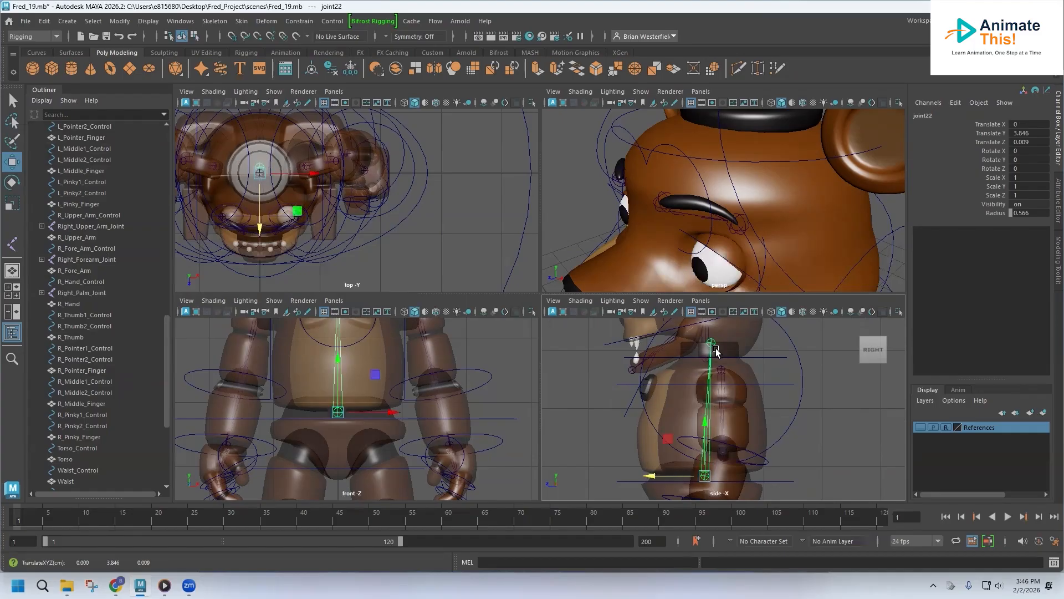
click(712, 343)
drag(688, 343, 687, 344)
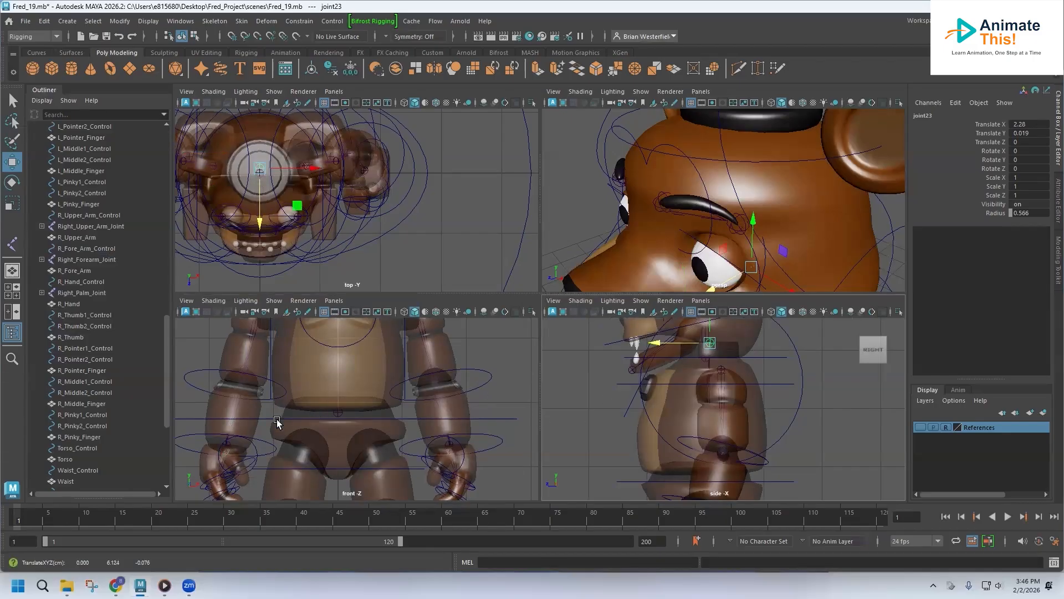
Rename the root joint of the new torso chain as Waist_Joint
scroll(110, 420, down, 5)
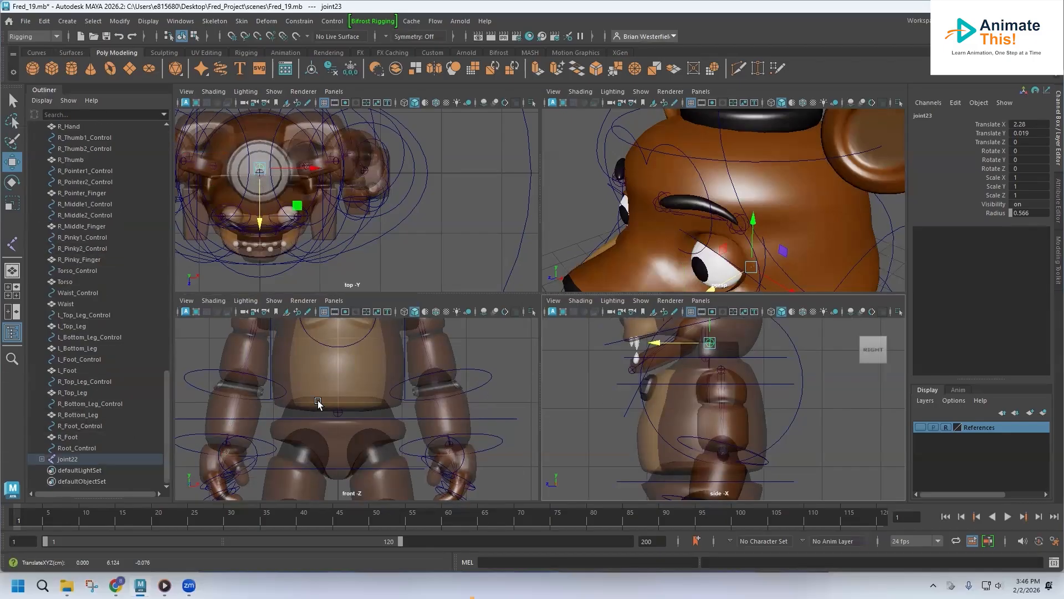
double_click(79, 459)
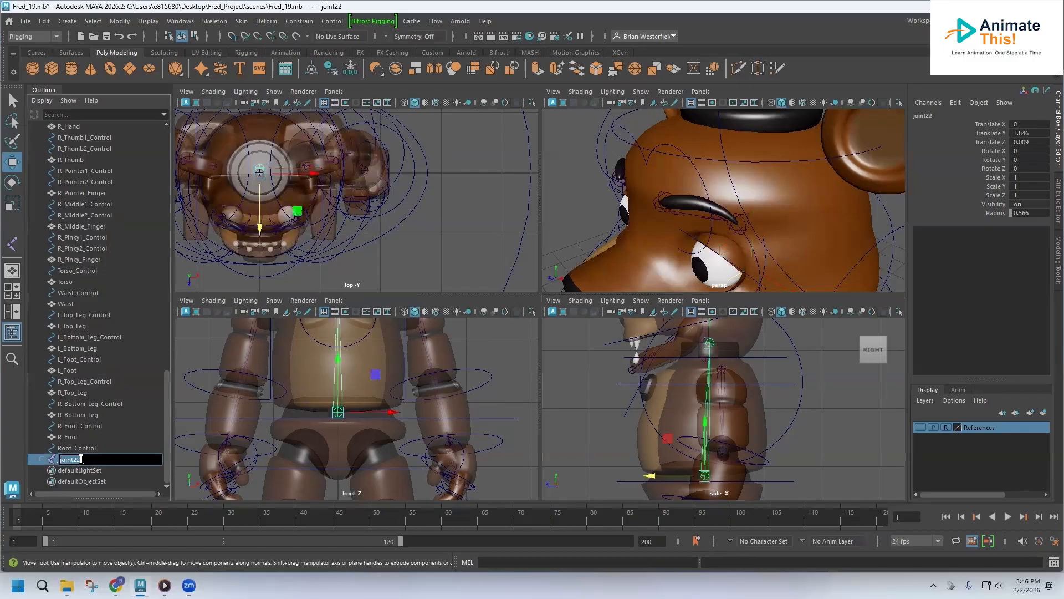
text(Waist_J)
key(Return)
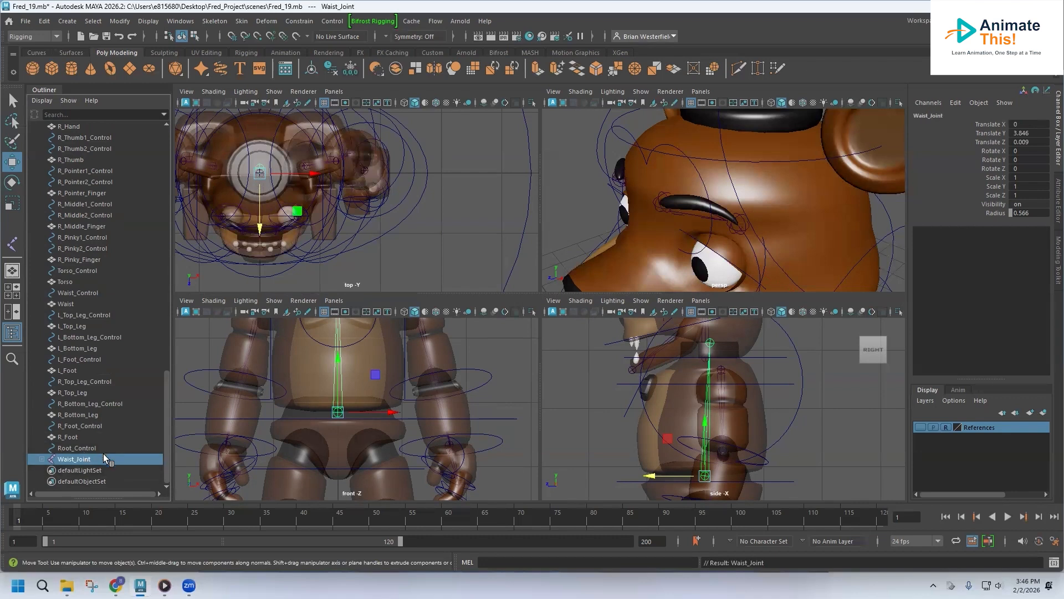
Reorder Waist_Joint in the Outliner so it sits between Waist_Control and Waist
middle_drag(124, 418, 99, 456)
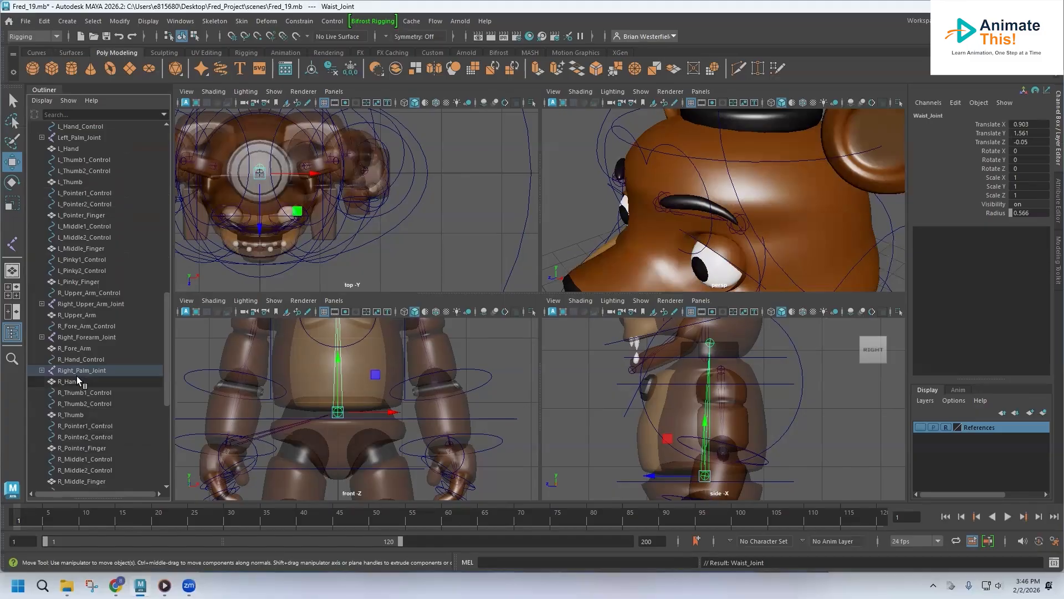
key(ctrl+z)
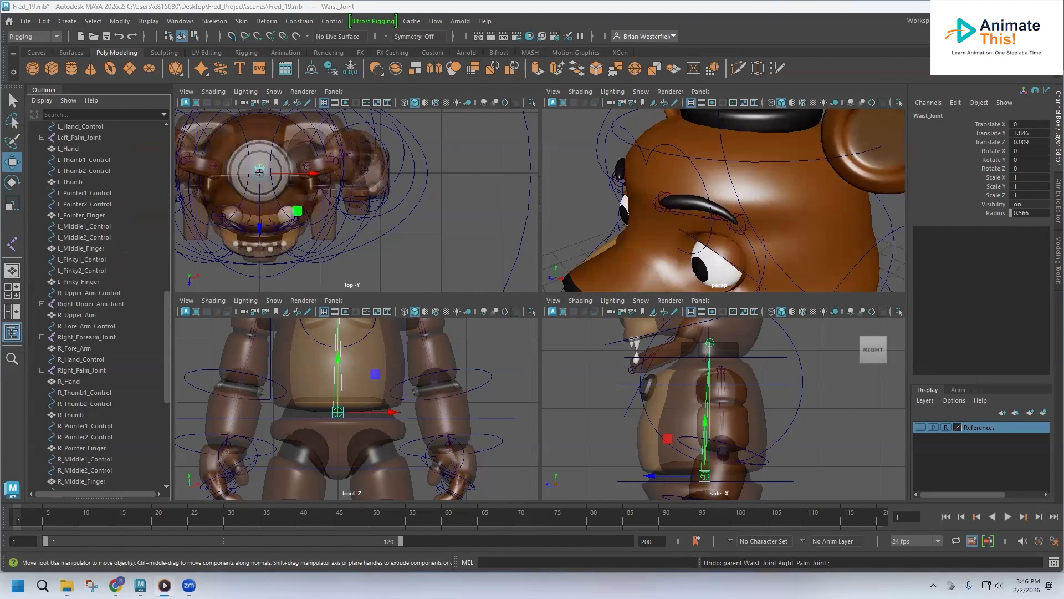
scroll(89, 438, down, 8)
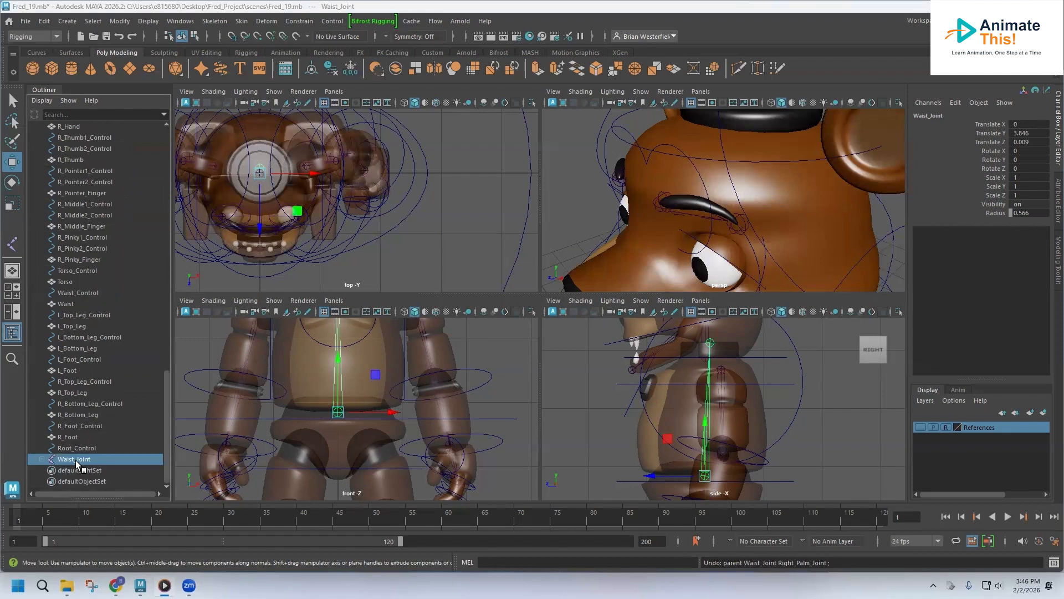
drag(75, 460, 78, 298)
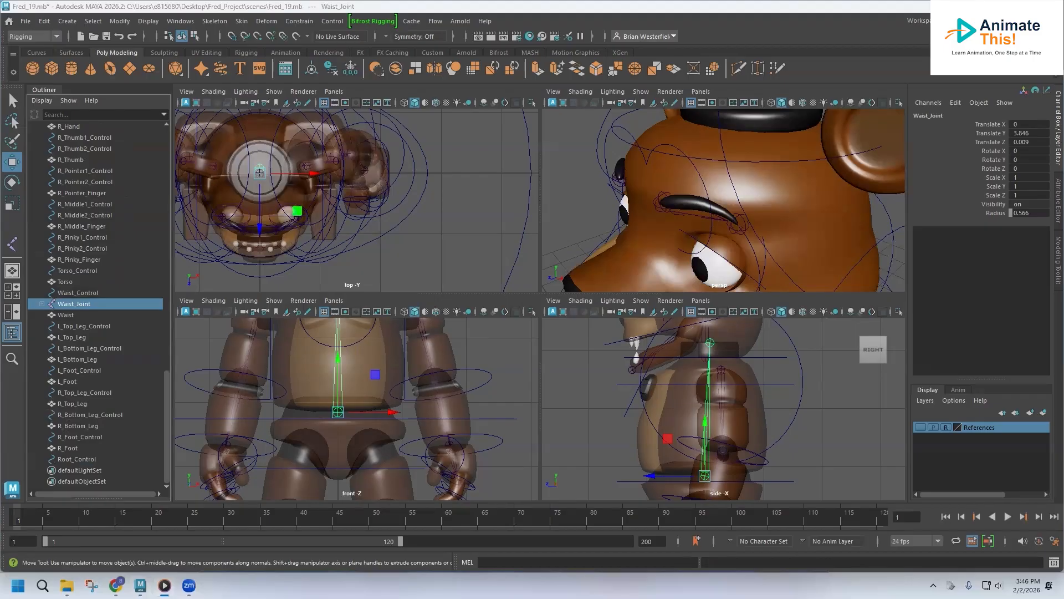
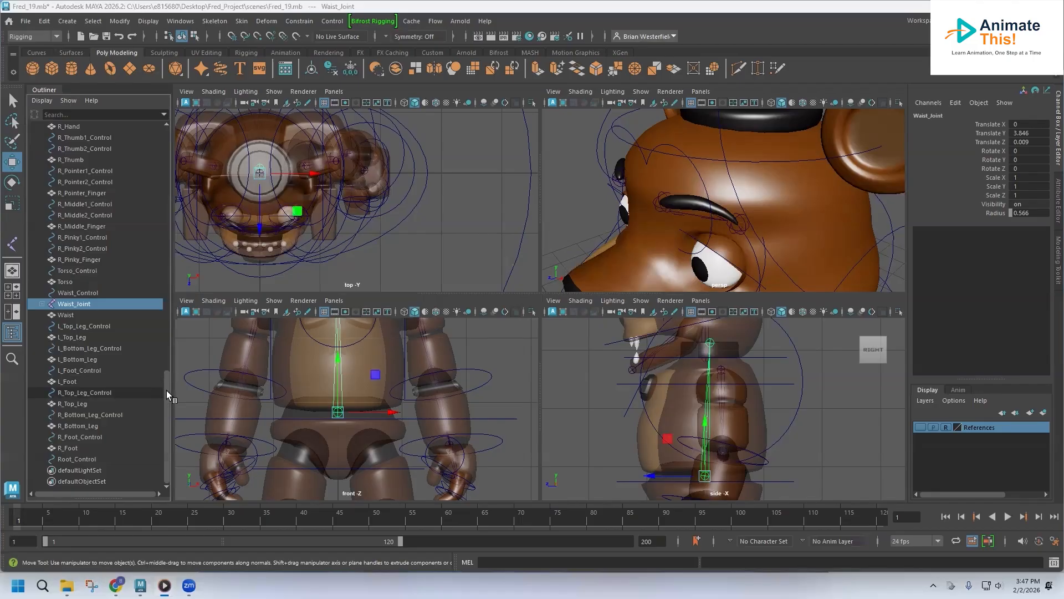
Rename Waist_Joint as Torso_Joint and reorder it in the Outliner between Torso_Control and Torso
double_click(79, 305)
drag(76, 304, 26, 304)
text(Torso)
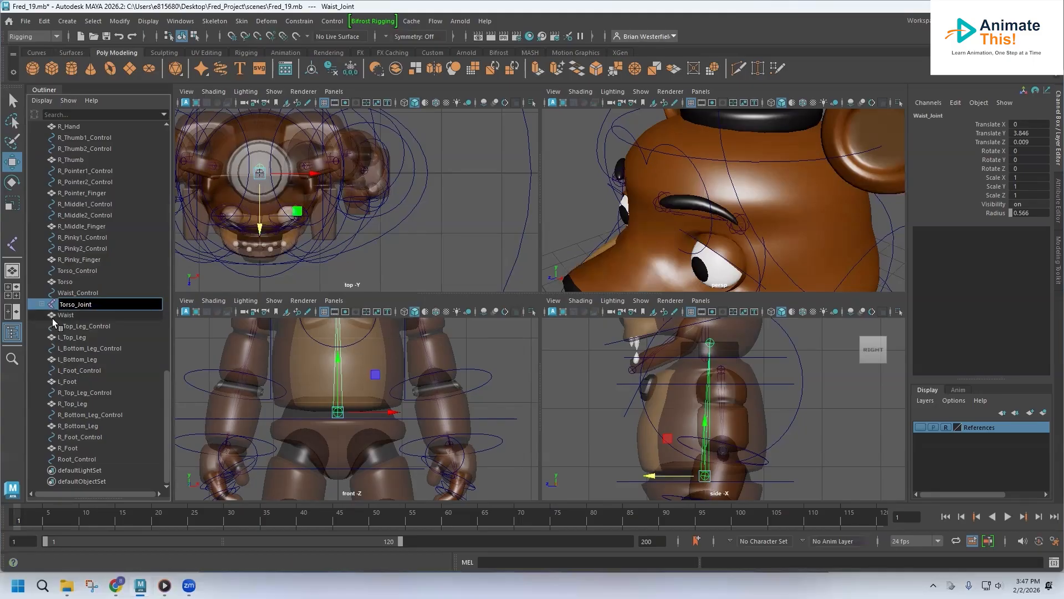
key(Return)
middle_drag(79, 306, 77, 275)
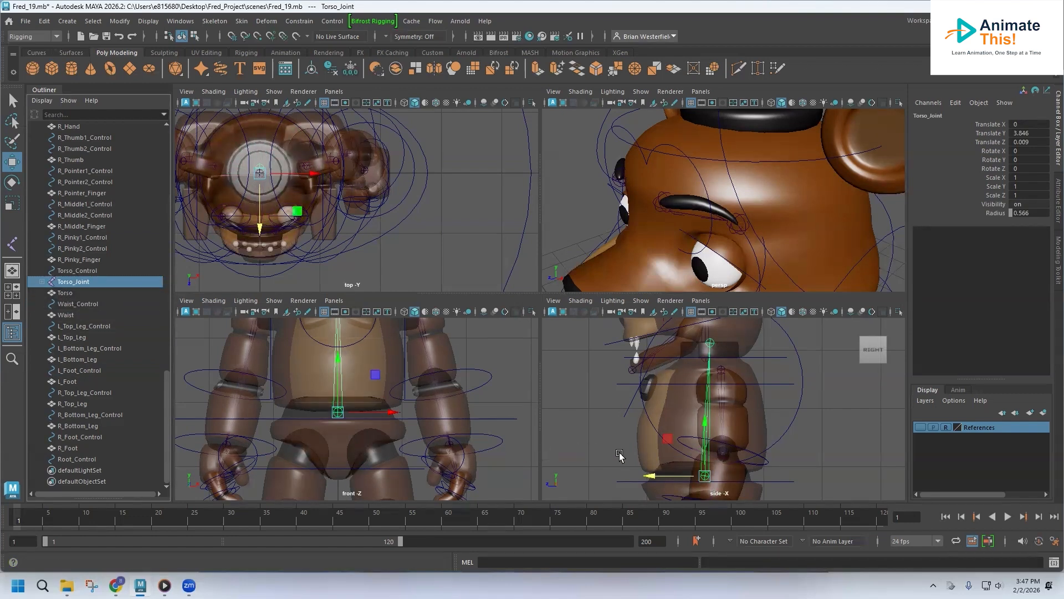
Create a two-joint waist chain from about Y 4.08, Z 0.08 down to the crotch, about 1.29 units long
alt+middle_drag(685, 456, 667, 370)
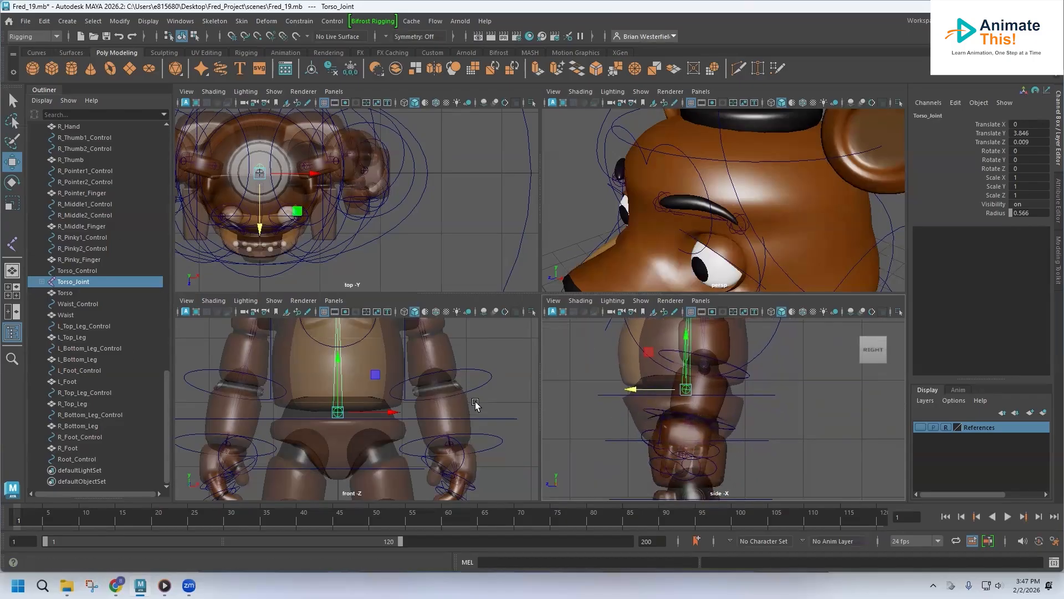
click(338, 441)
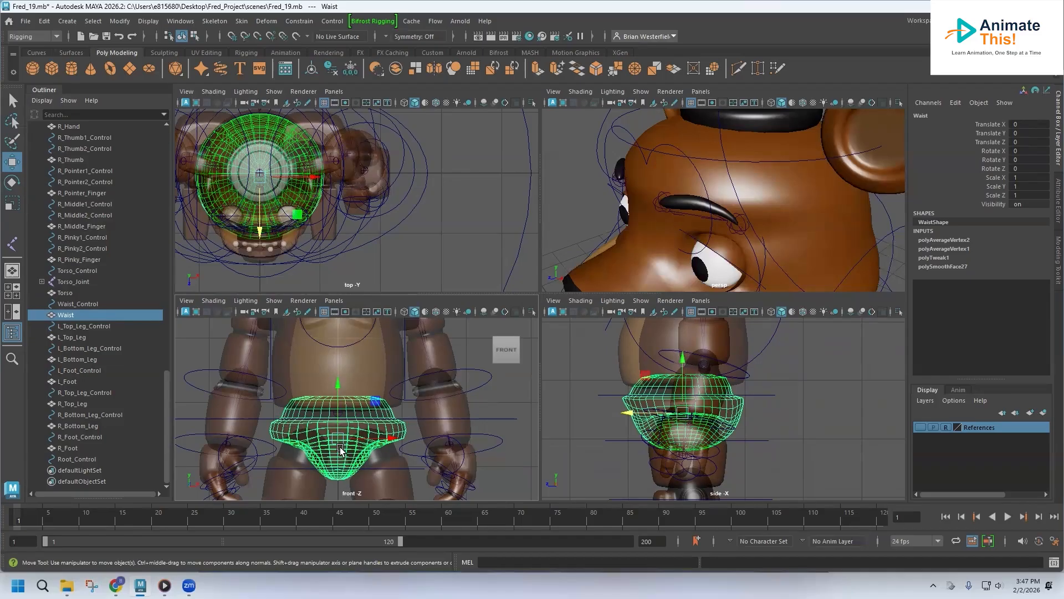
click(219, 21)
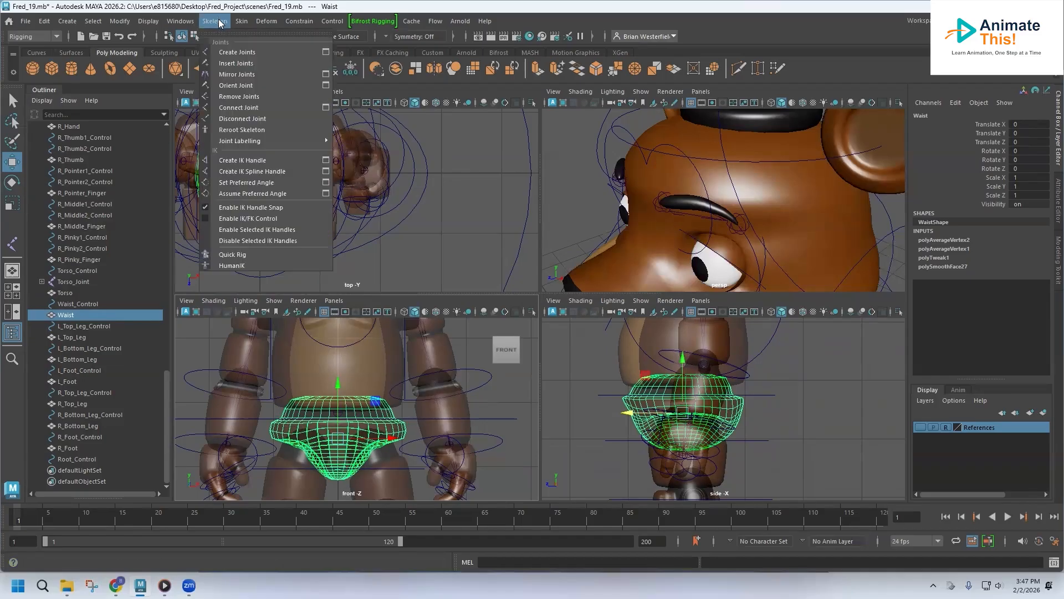
click(230, 54)
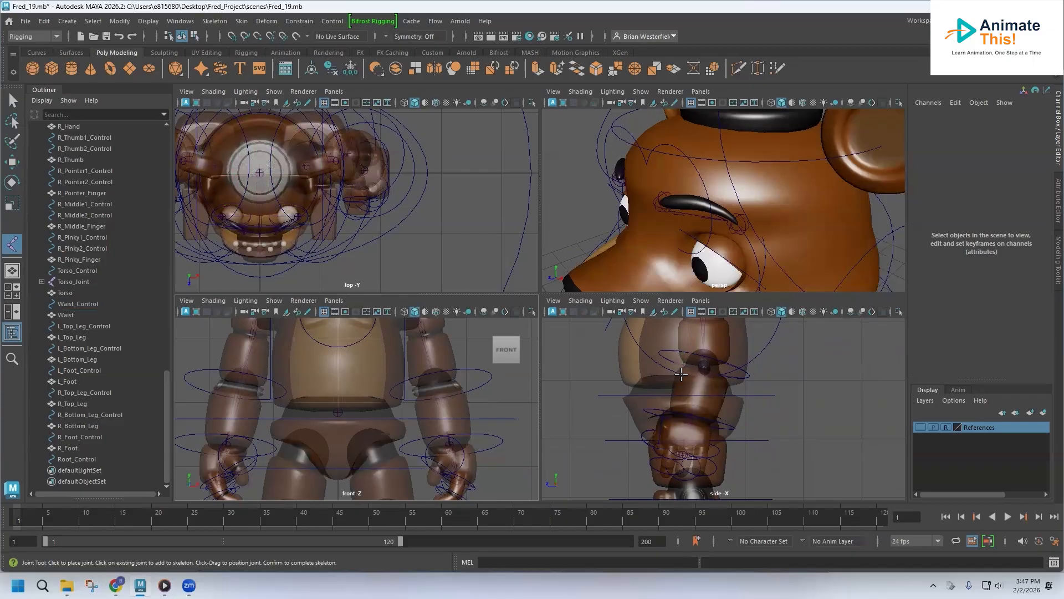
click(682, 374)
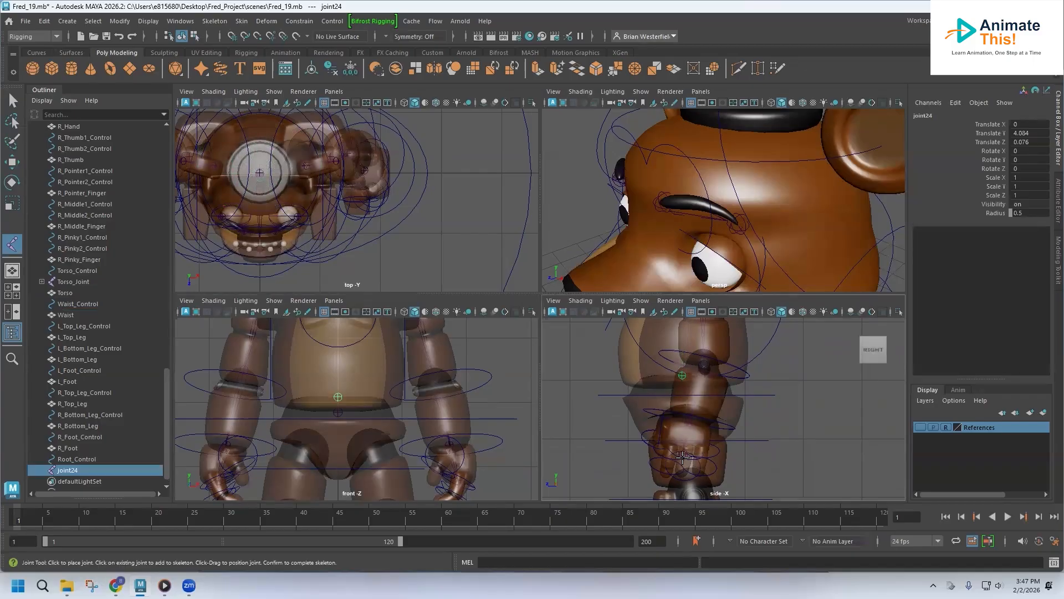
click(337, 479)
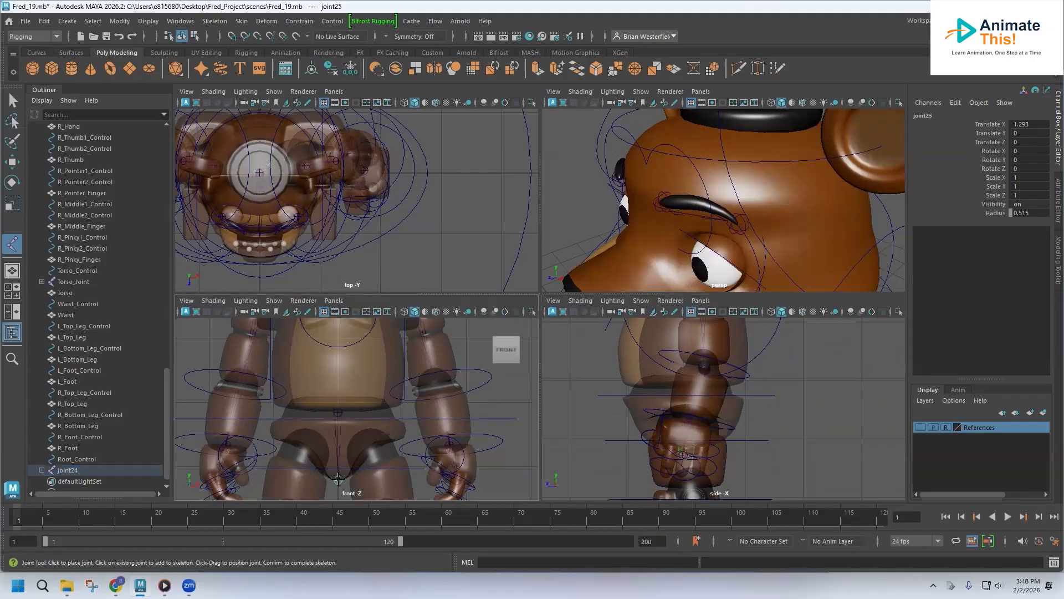
Nudge the waist chain's lower joint slightly toward the character's back with the Move tool, to about -0.047 in Translate Z
click(64, 469)
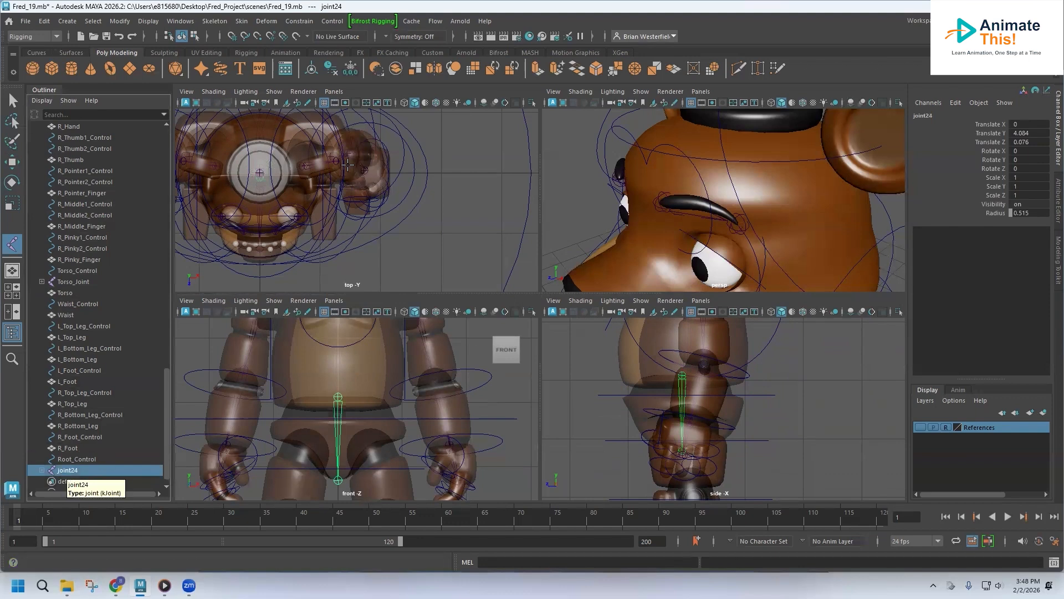
click(12, 161)
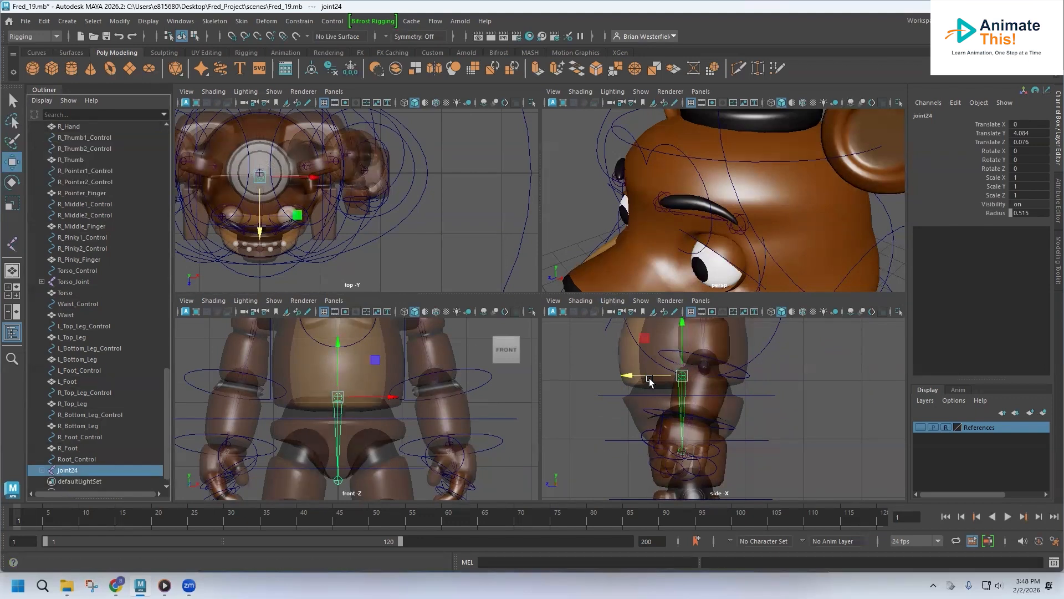
click(338, 480)
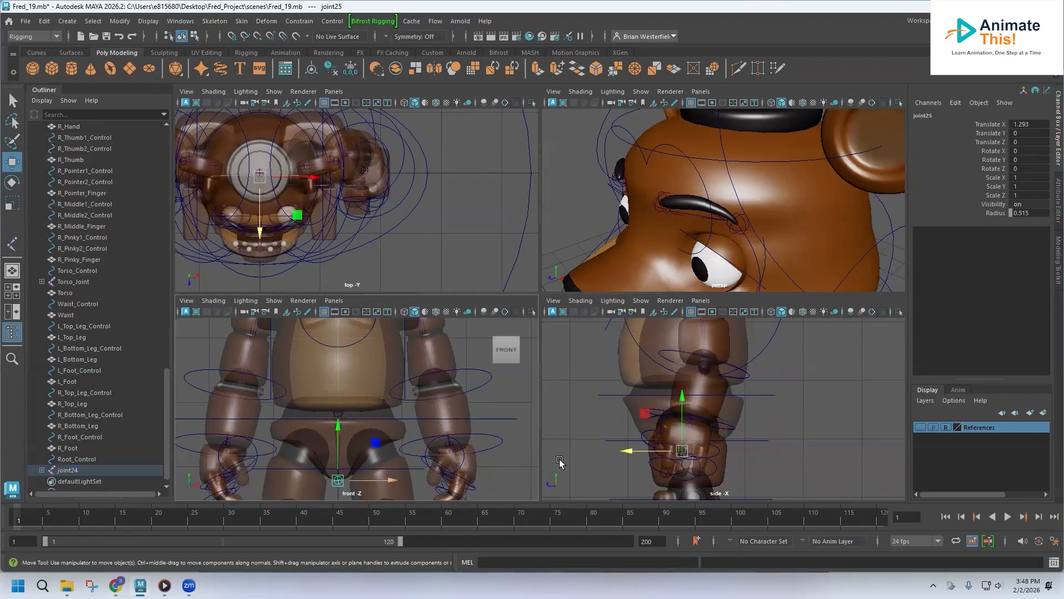
drag(643, 451, 646, 451)
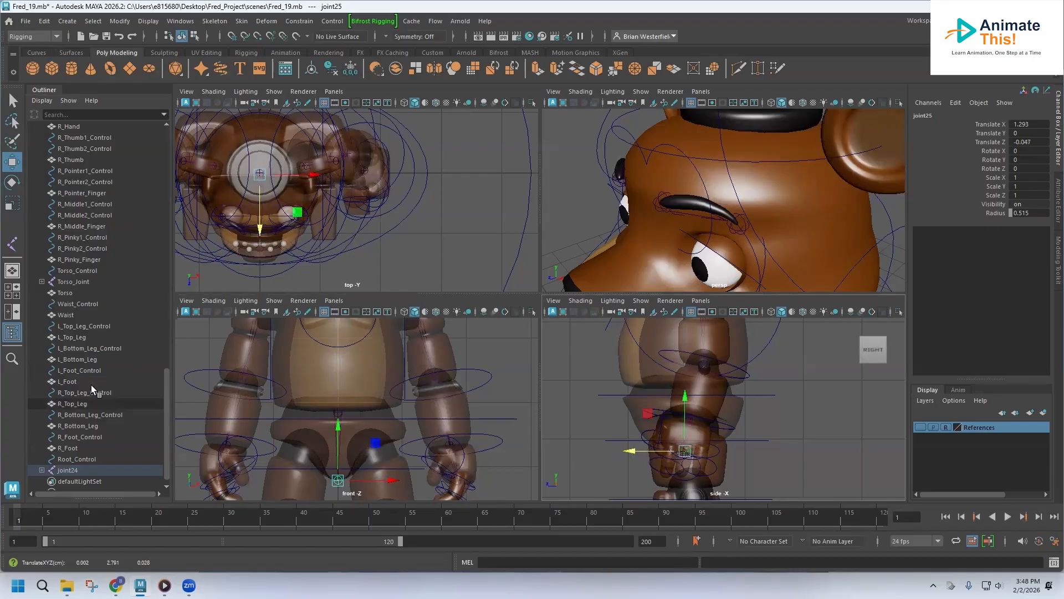
Rename the root joint of the waist chain as Waist_Joint and reorder it in the Outliner between Waist_Control and Waist
double_click(64, 469)
text(Waist)
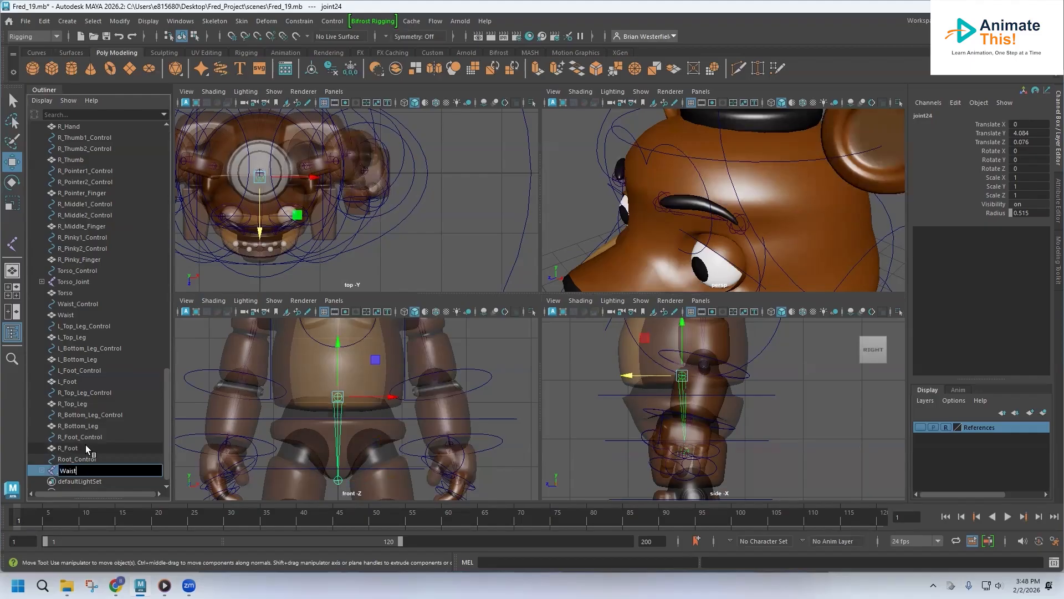
text(_Joint)
key(Return)
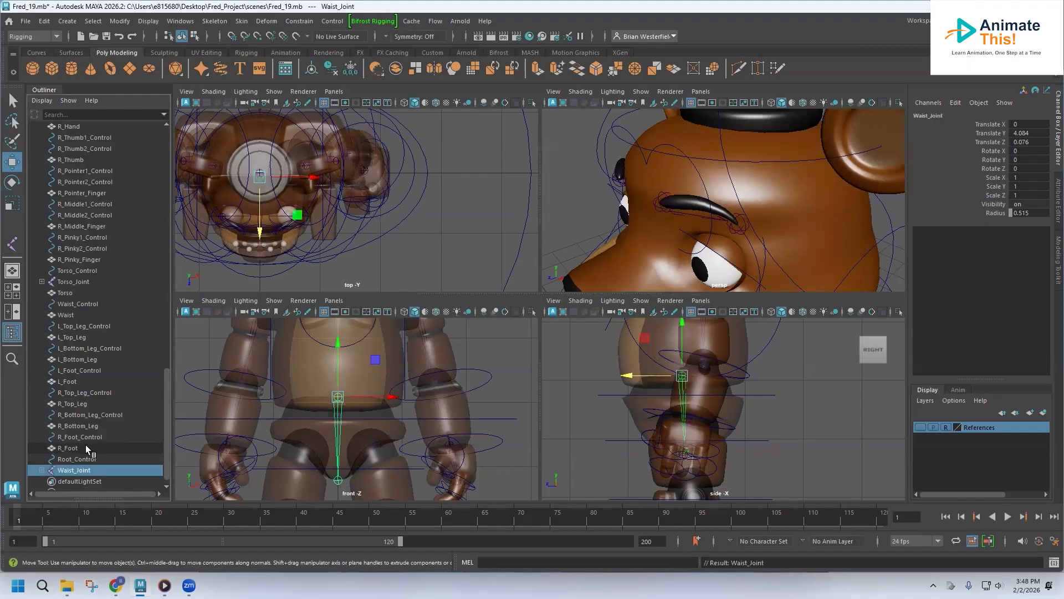
drag(62, 471, 80, 309)
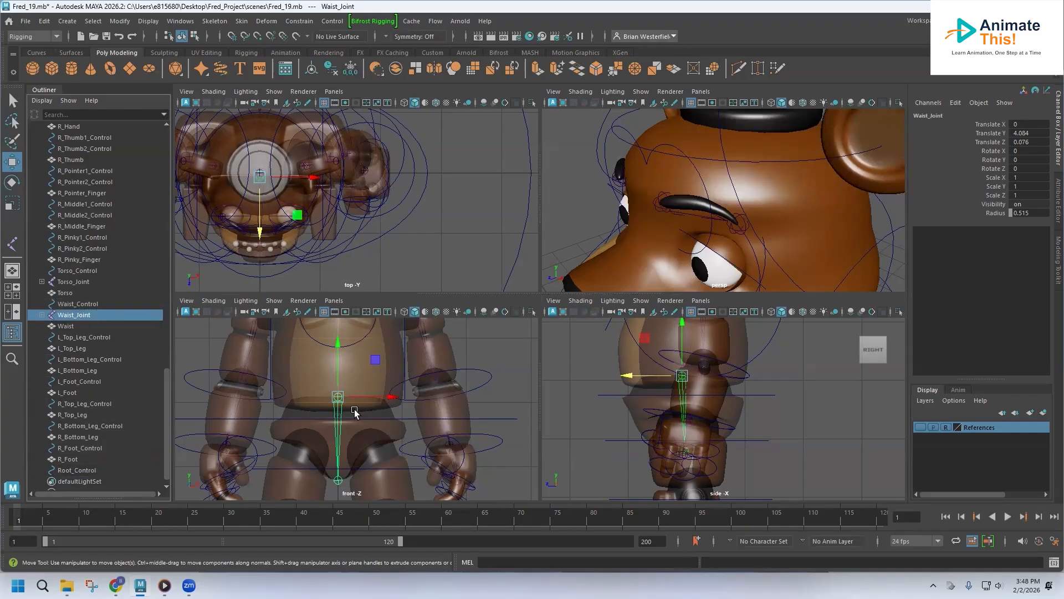
Create a two-joint chain for the left upper leg from the hip at about X 0.42, Y 3.57 to the knee
alt+middle_drag(385, 455, 355, 359)
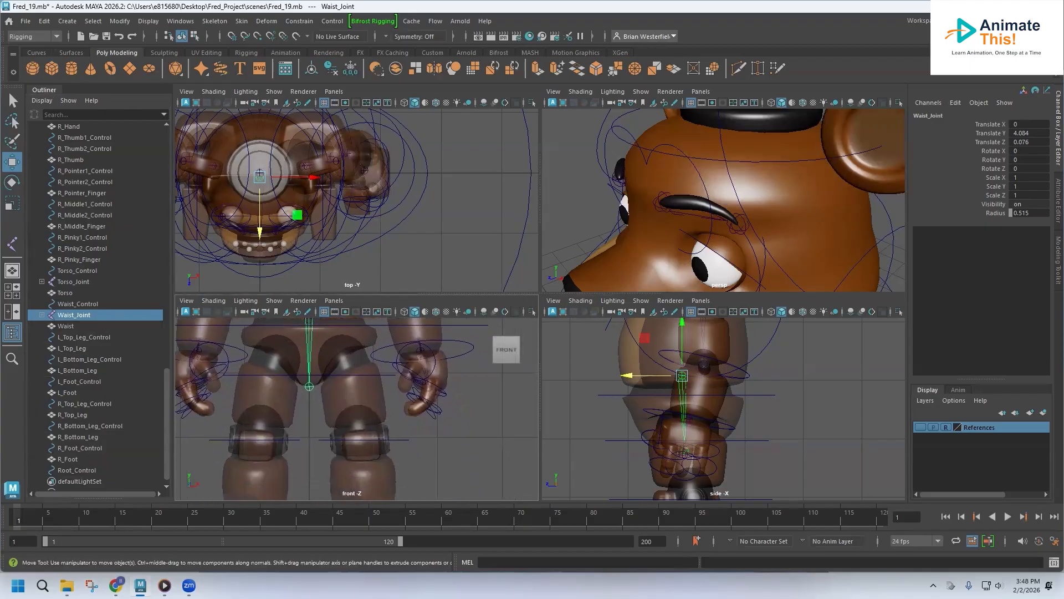
click(349, 379)
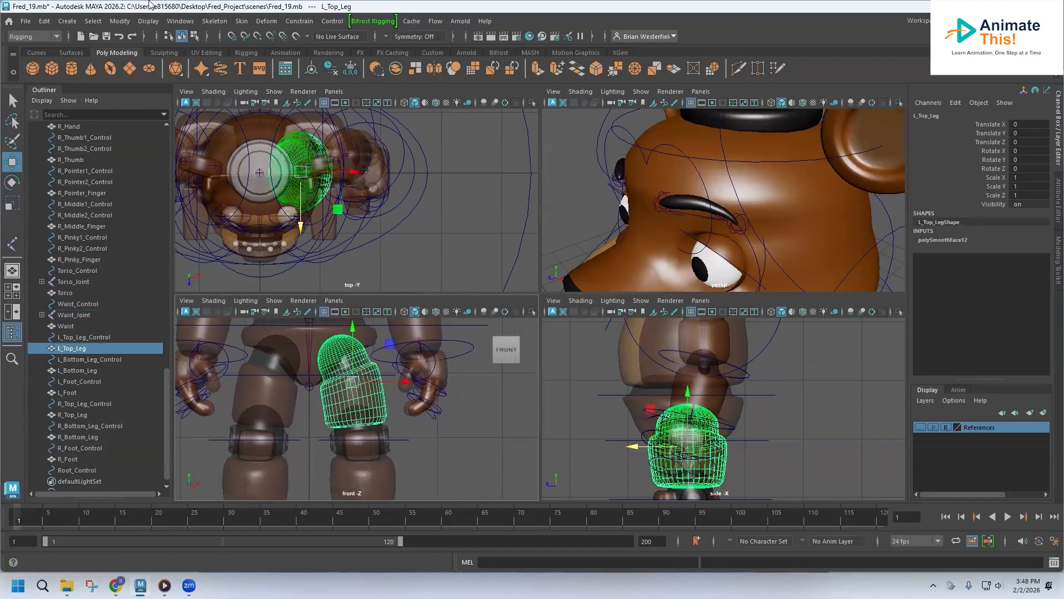
click(218, 23)
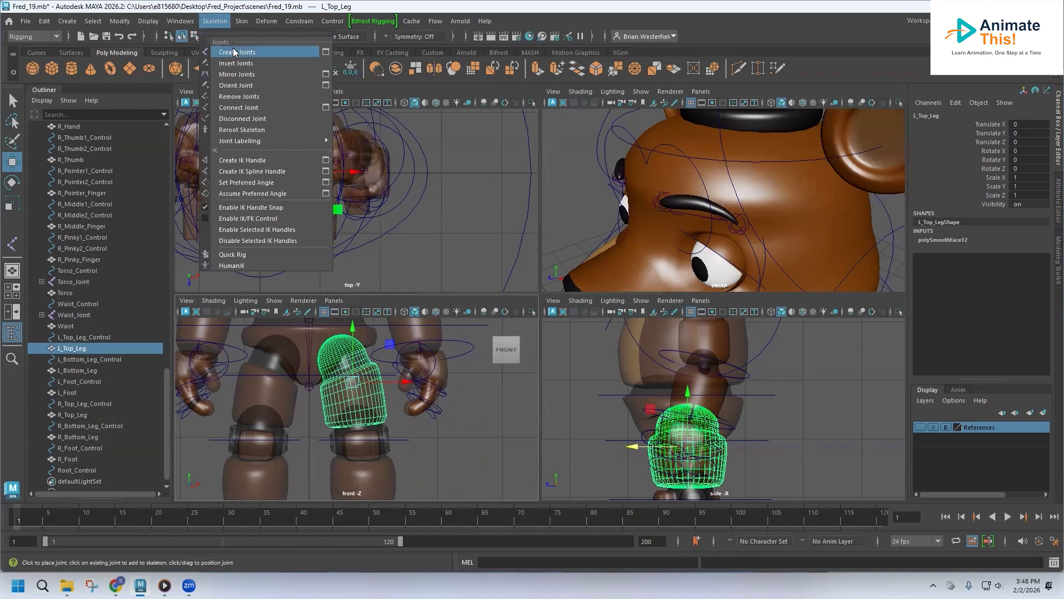
click(230, 45)
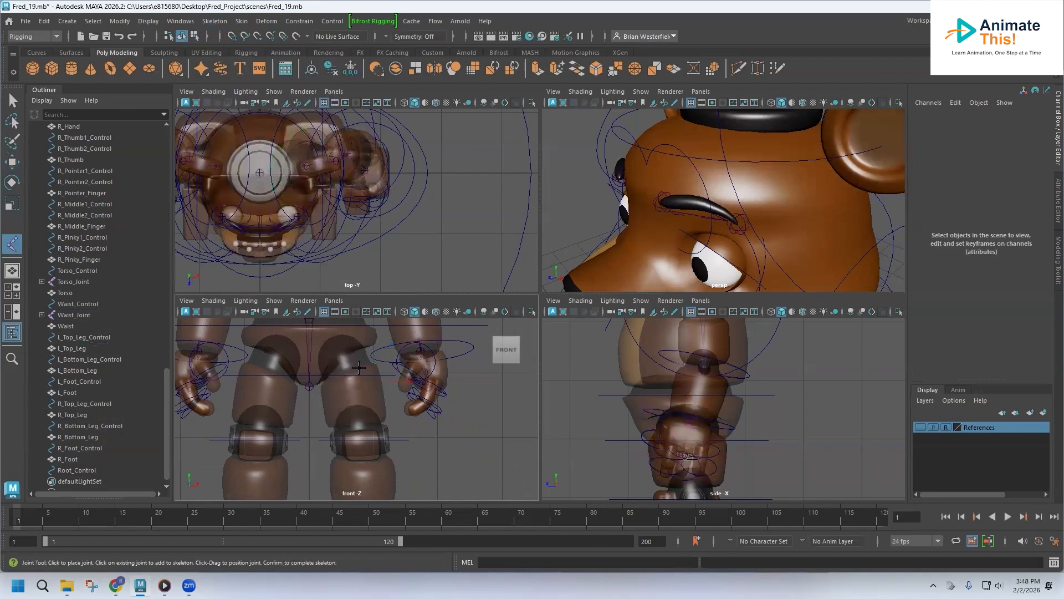
click(335, 336)
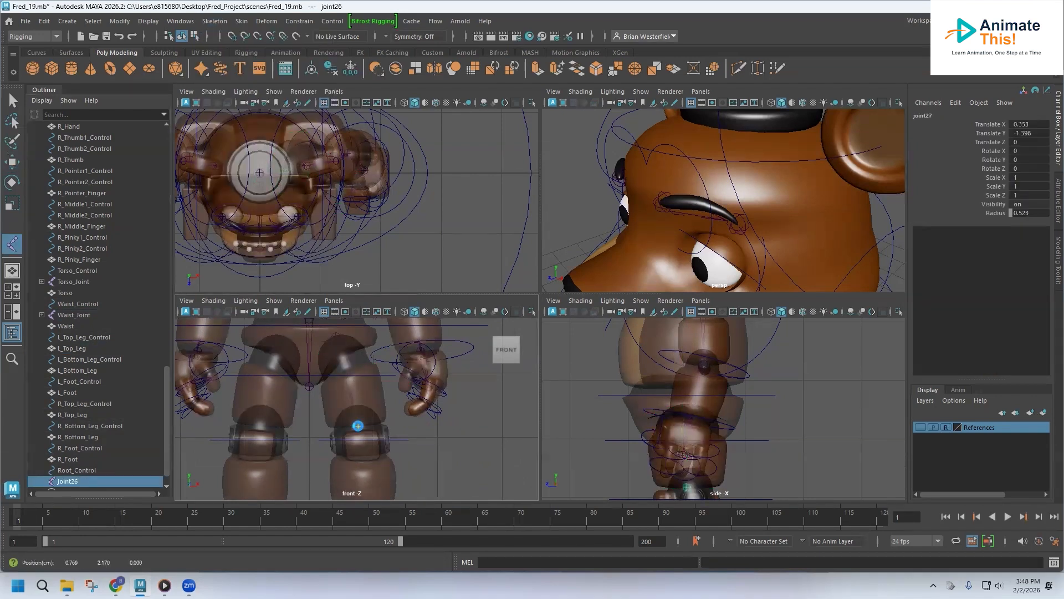
click(358, 426)
key(Return)
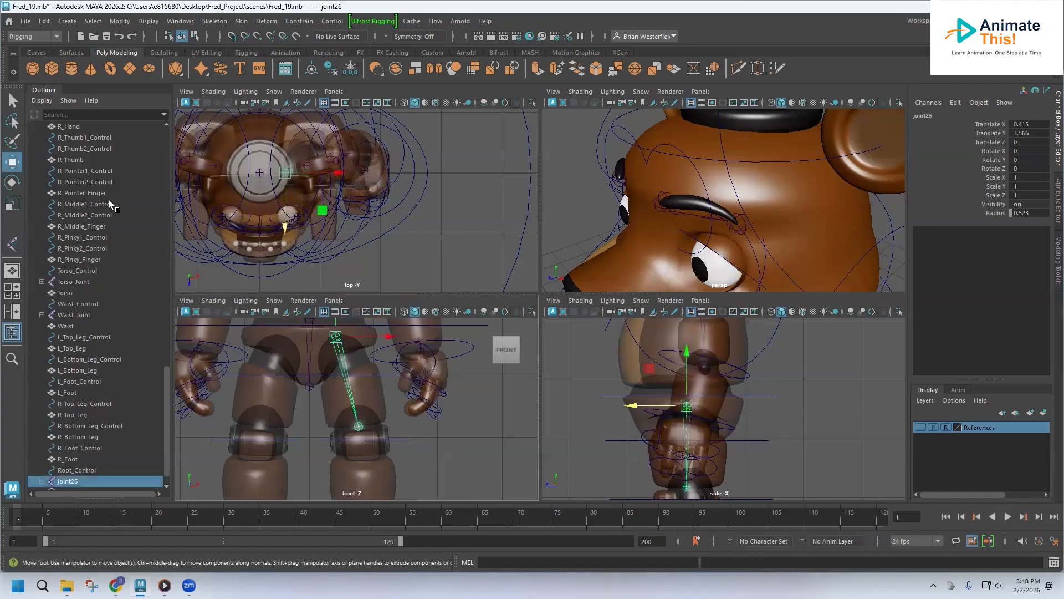
Rename the root joint of the left upper-leg chain as Left_Top_Leg_Joint
key(w)
alt+middle_drag(748, 413, 697, 385)
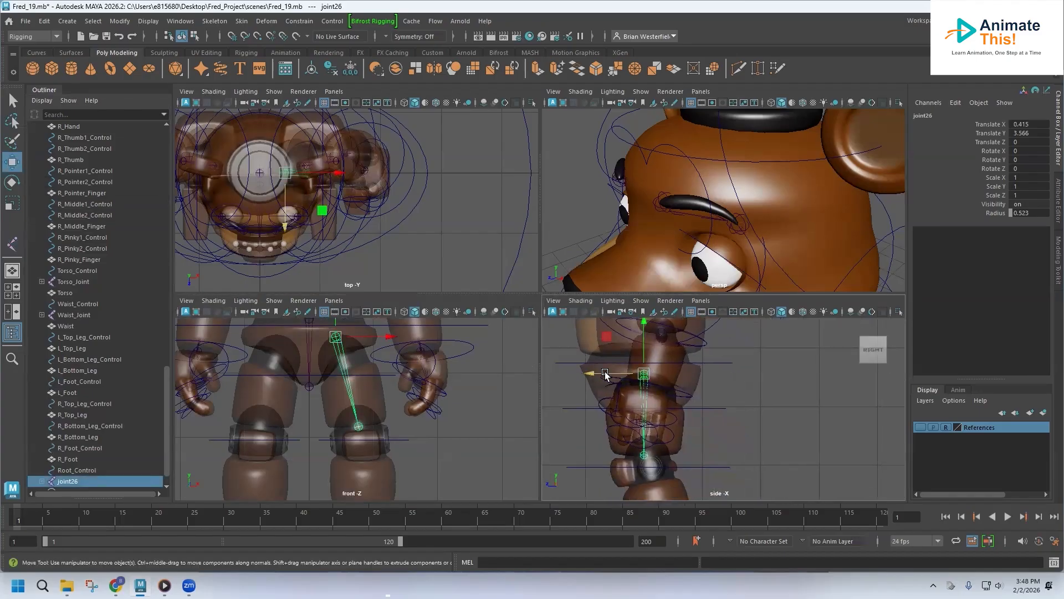
double_click(62, 481)
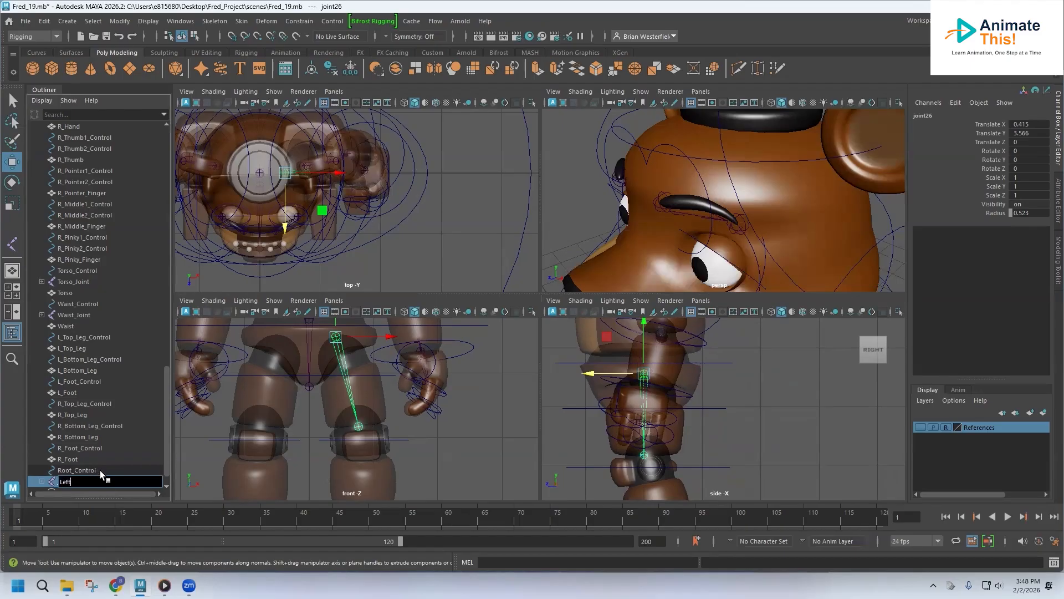
text(Left_Top_Leg_Joint)
key(Return)
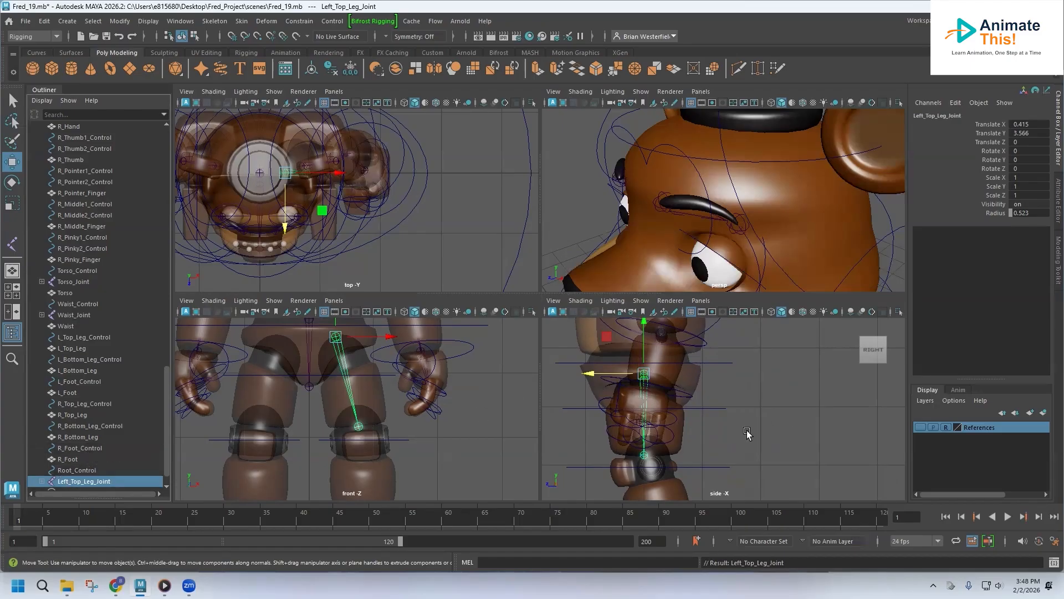
Create a two-joint chain for the left lower leg from just above the knee, at about X 0.75, Y 2.5, down into the foot
alt+middle_drag(708, 442, 672, 383)
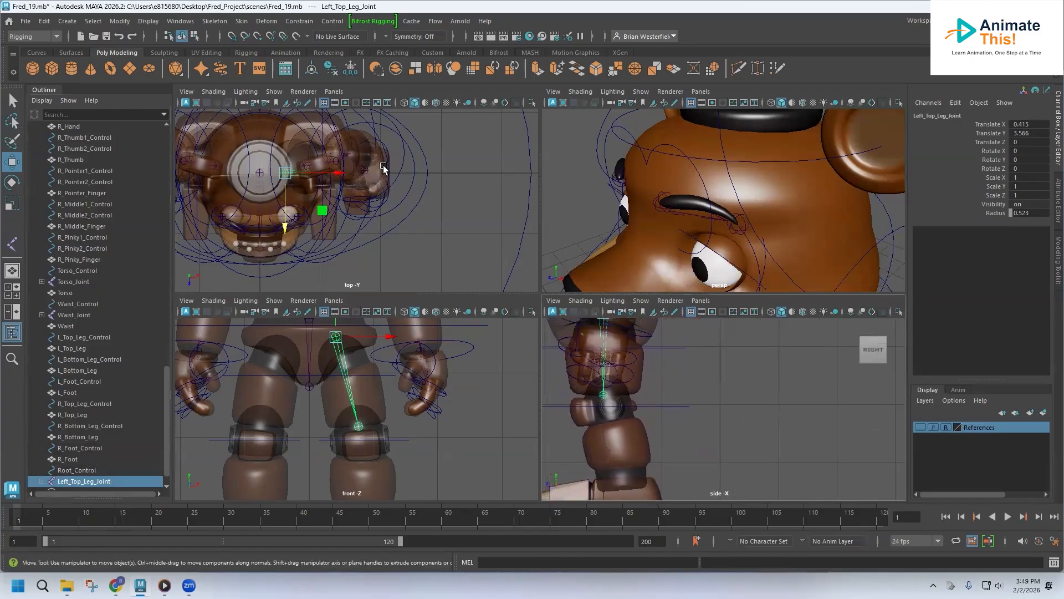
click(616, 446)
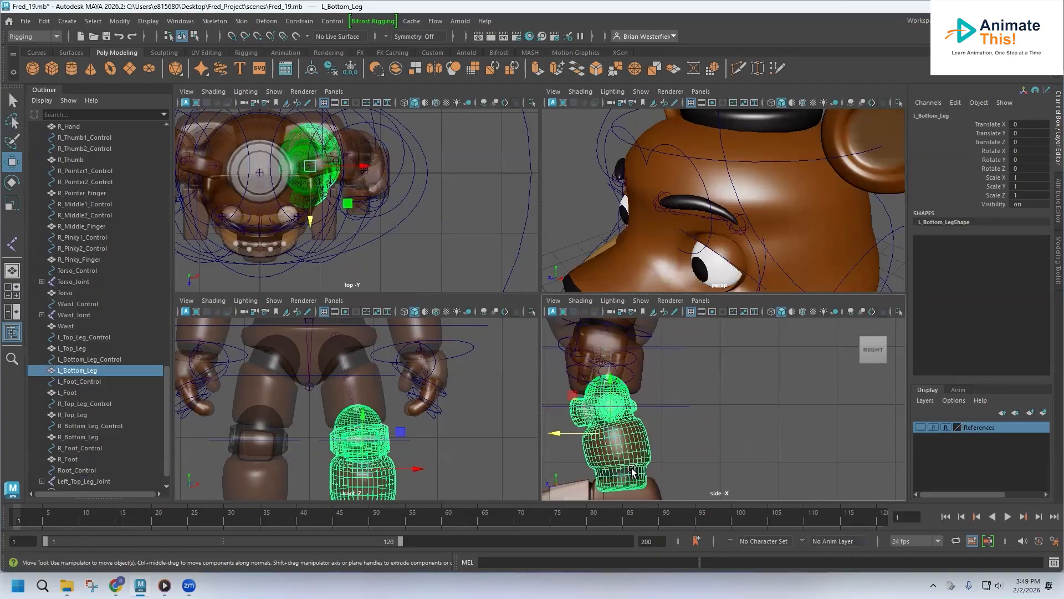
click(215, 21)
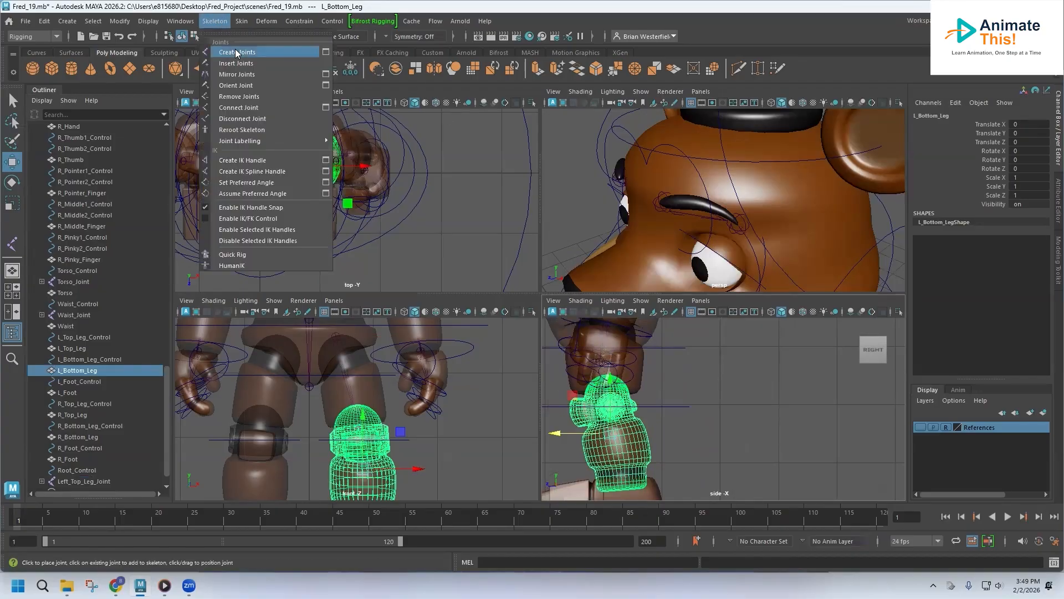
click(235, 52)
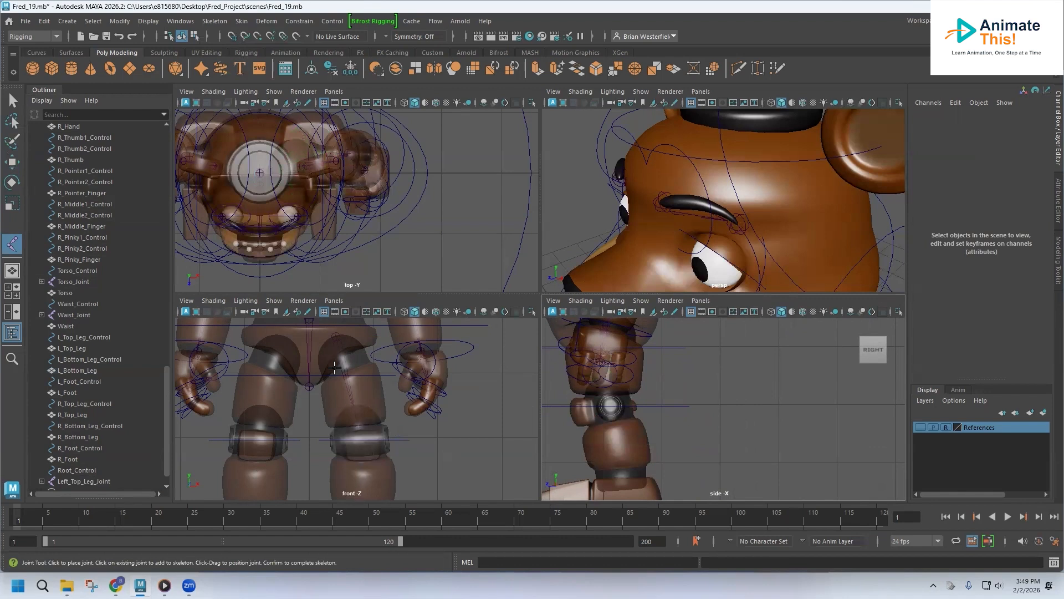
click(357, 404)
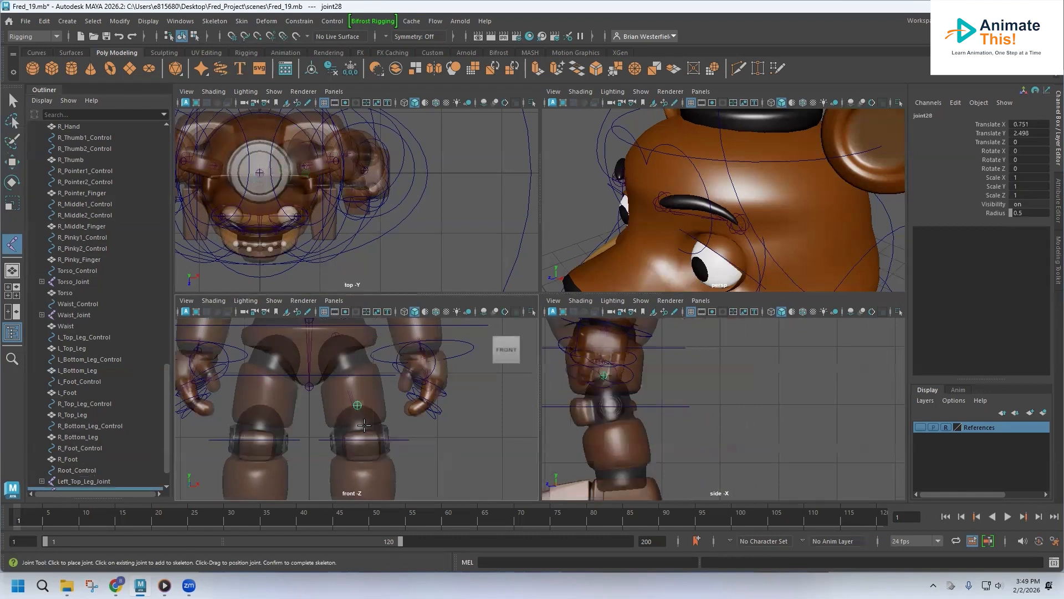
alt+middle_drag(363, 425, 361, 347)
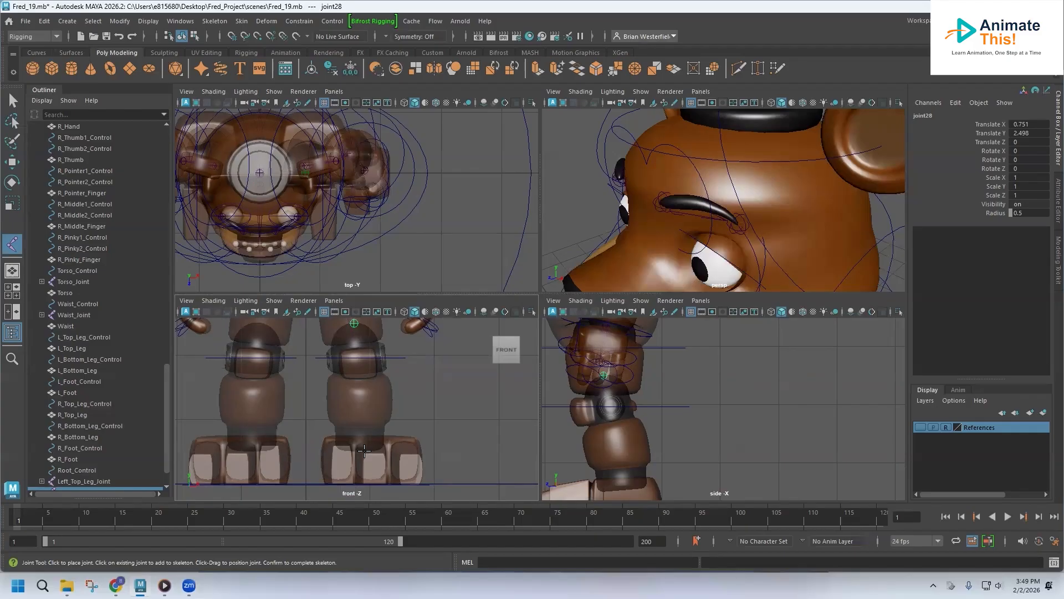
click(362, 450)
key(Return)
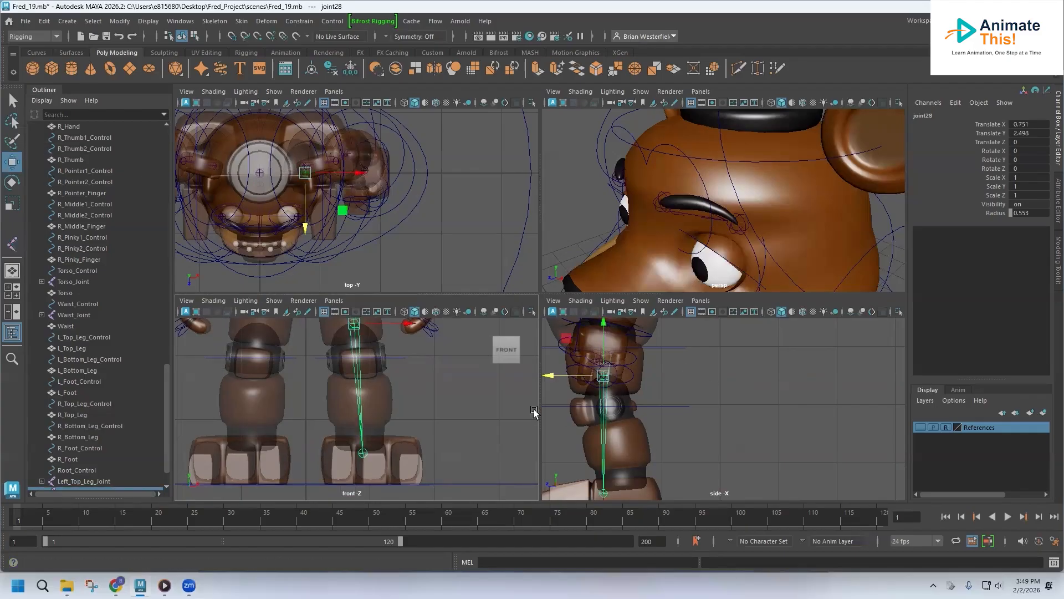
Move the lower-leg chain's end joint toward the character's back in the side view, to about -0.342 in Translate Z, inside the rear of the foot
alt+middle_drag(602, 378, 588, 405)
alt+middle_drag(329, 396, 324, 461)
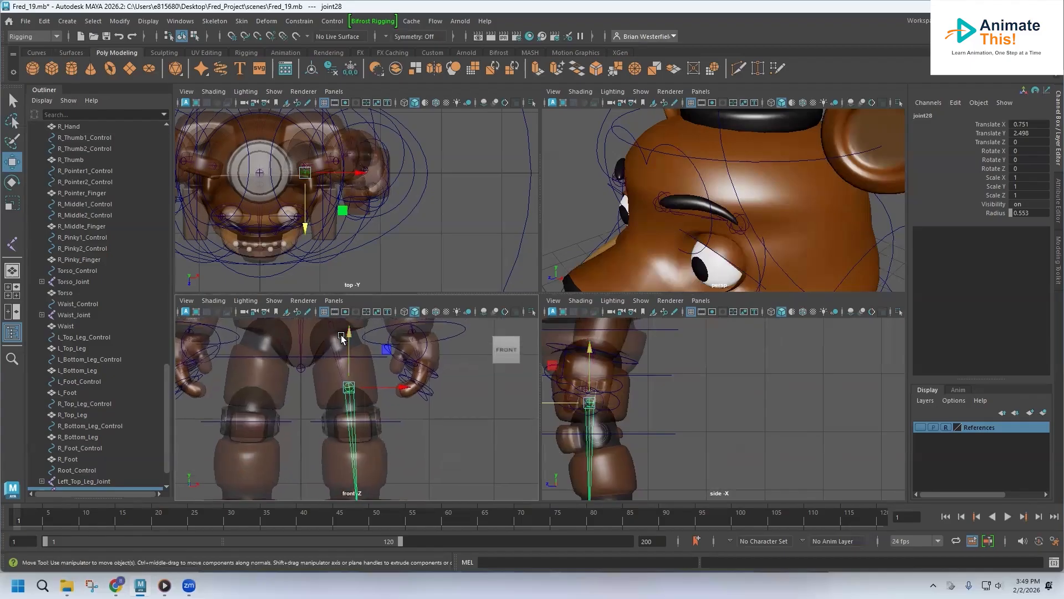
alt+middle_drag(342, 332, 341, 373)
click(327, 361)
alt+middle_drag(591, 358, 591, 379)
alt+middle_drag(310, 441, 301, 369)
alt+middle_drag(345, 457, 333, 436)
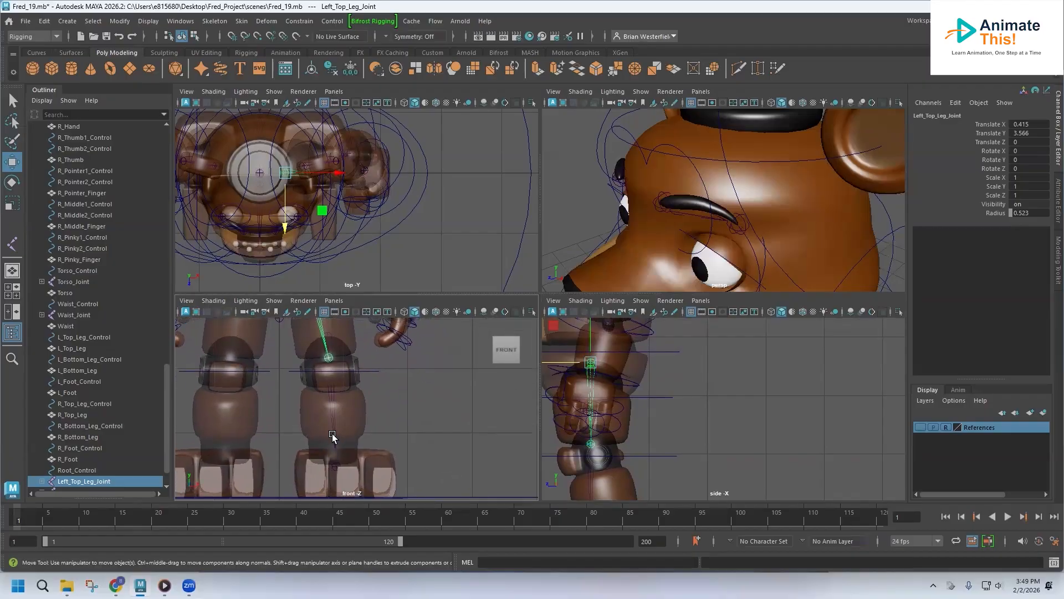
click(336, 466)
key(Return)
alt+middle_drag(623, 465, 628, 421)
drag(565, 468, 585, 468)
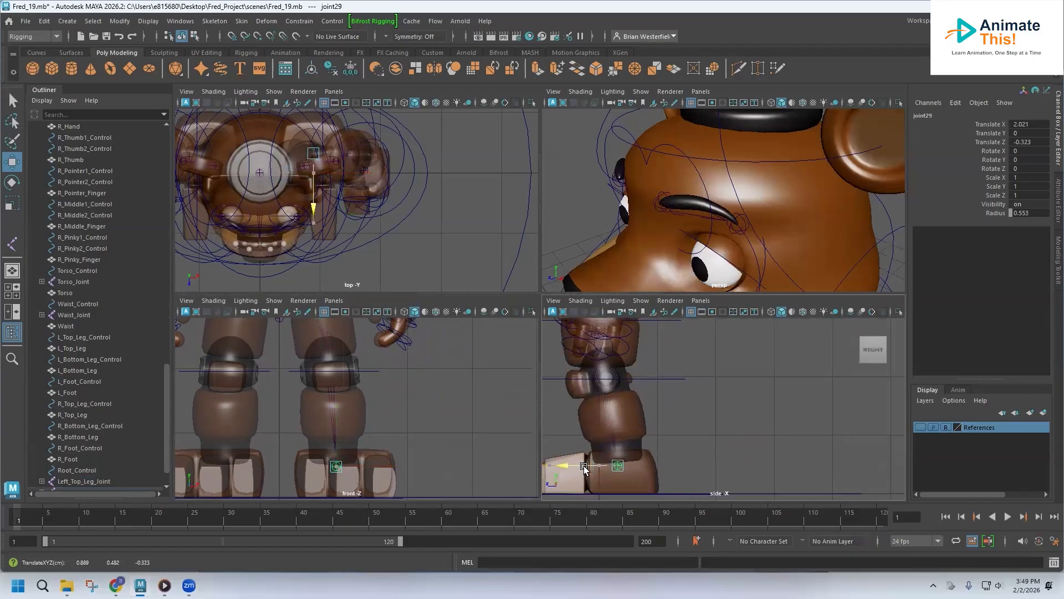
click(328, 357)
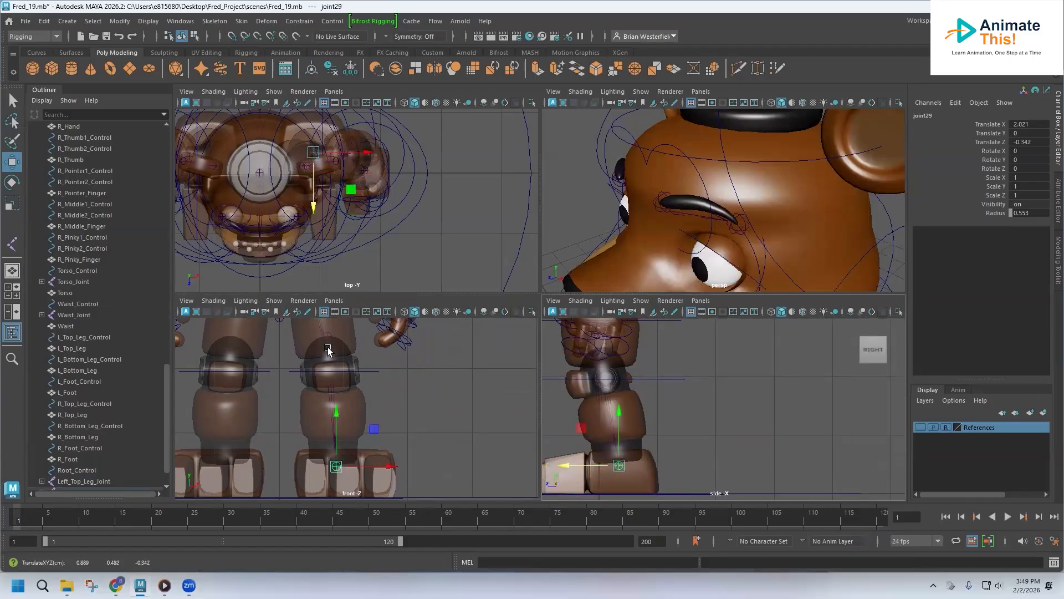
Rename the root joint of the left lower-leg chain as Left_Bottom_Leg_Joint
scroll(114, 459, down, 1)
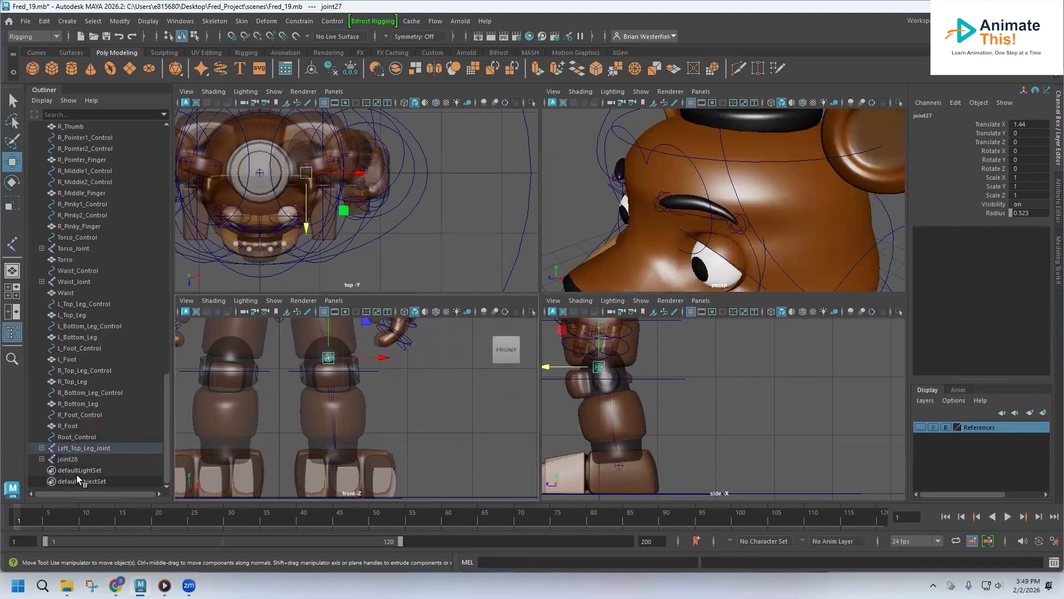
double_click(70, 460)
text(Le)
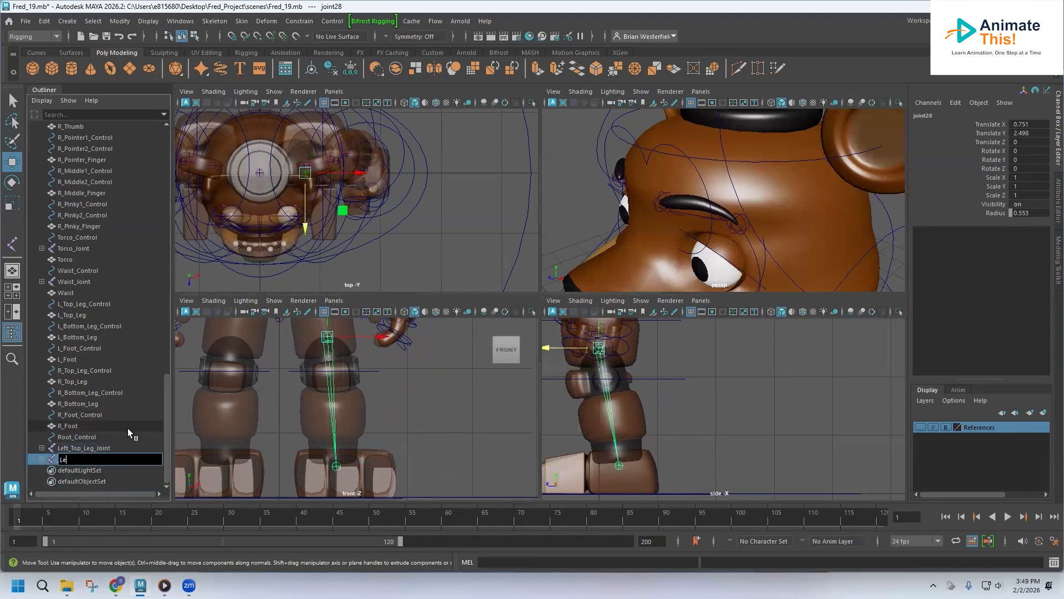
text(ft_Bottom_Leg)
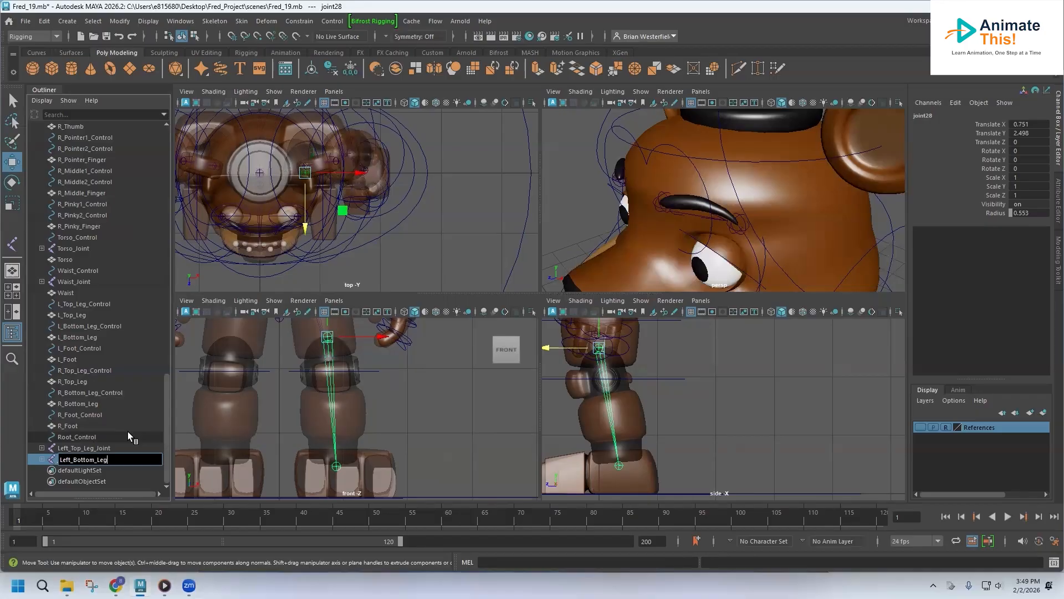
text(_Joint)
key(Return)
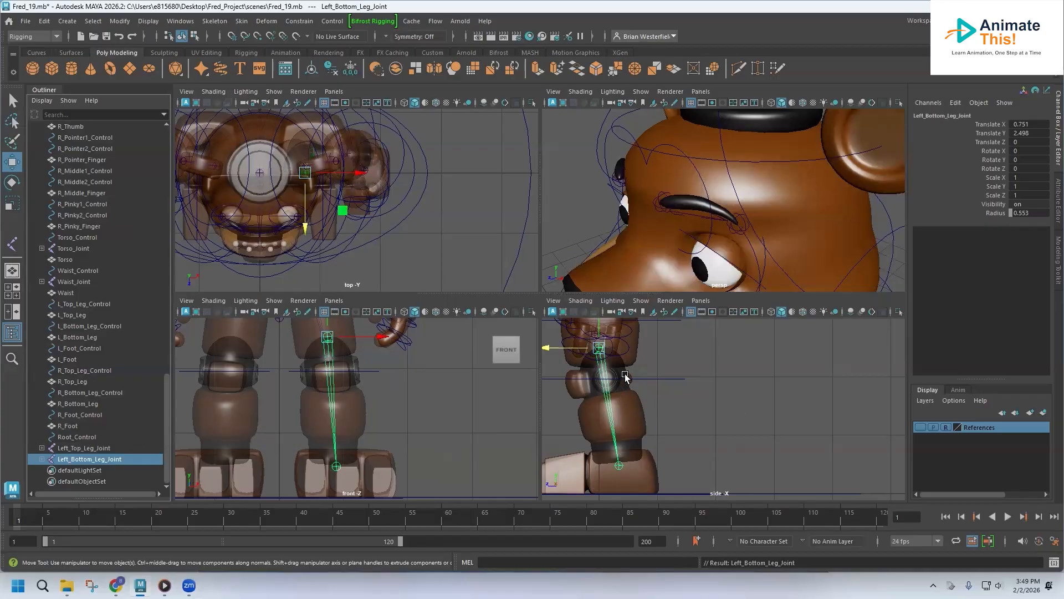
In the side view, move the left upper-leg root joint back to about -0.152 in Translate Z and its knee joint to about 0.133
alt+middle_drag(632, 342, 632, 447)
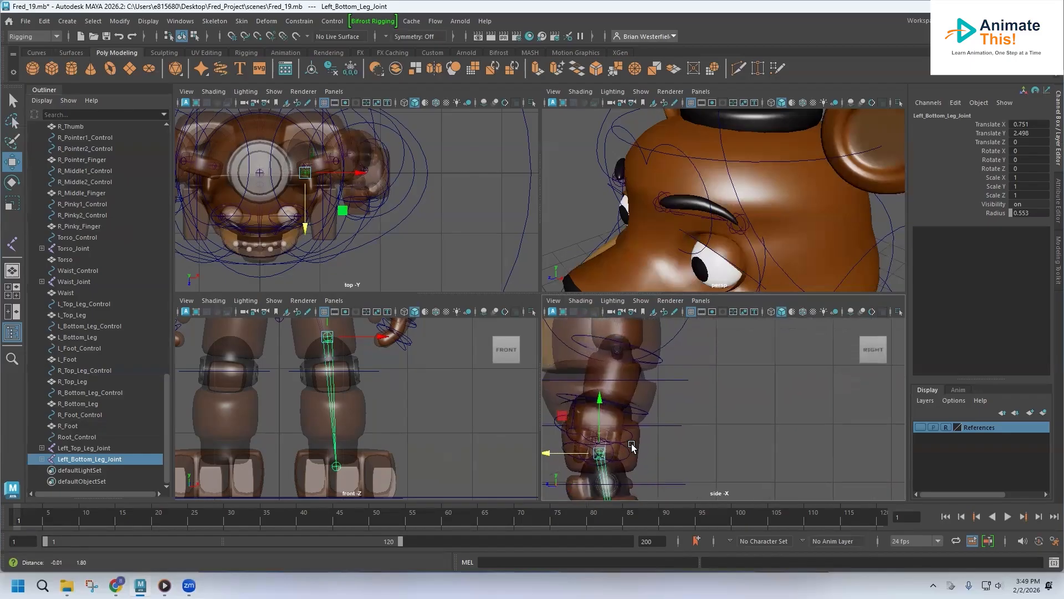
alt+middle_drag(332, 371, 349, 481)
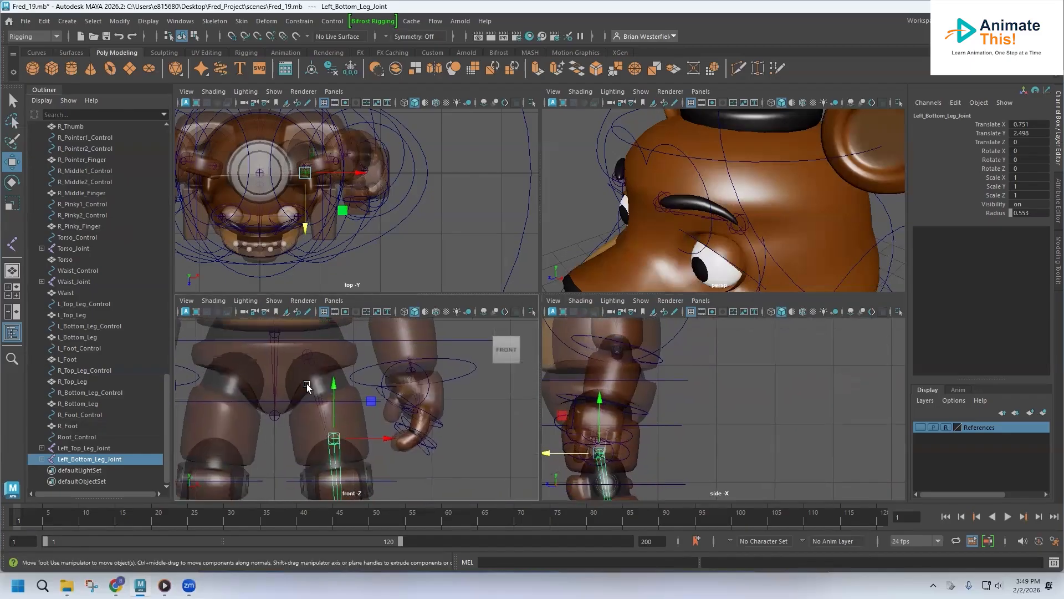
click(307, 354)
drag(565, 390, 572, 391)
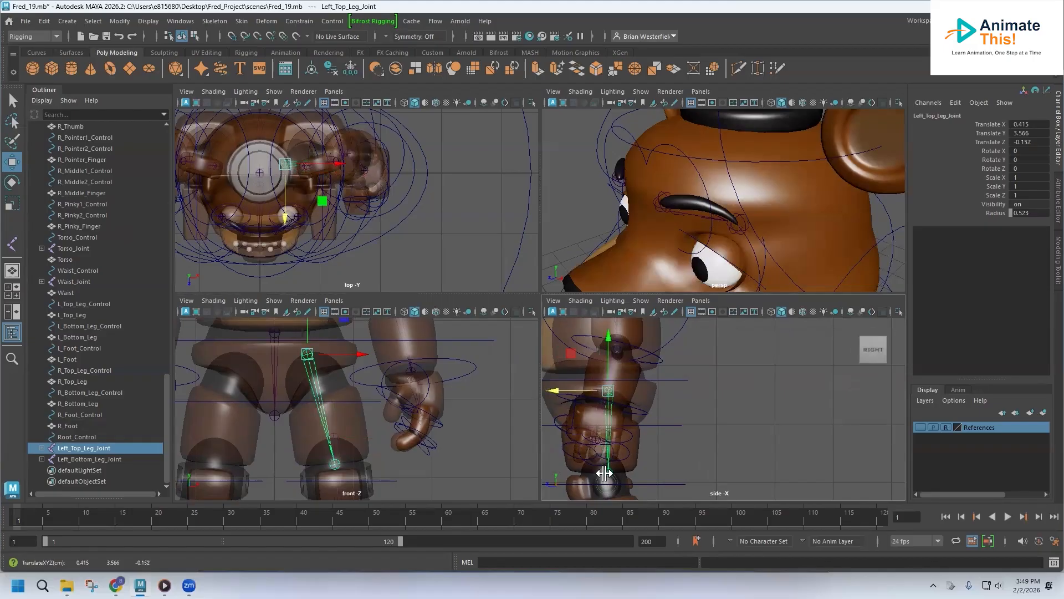
key(Down)
drag(560, 471, 553, 471)
Create a two-joint chain in the side view from the heel, at about Y 0.381, Z -1.016, forward to the toe tip
mouse_move(405, 460)
alt+middle_down()
mouse_move(393, 337)
mouse_move(417, 372)
alt+middle_up()
alt+middle_drag(664, 475, 719, 303)
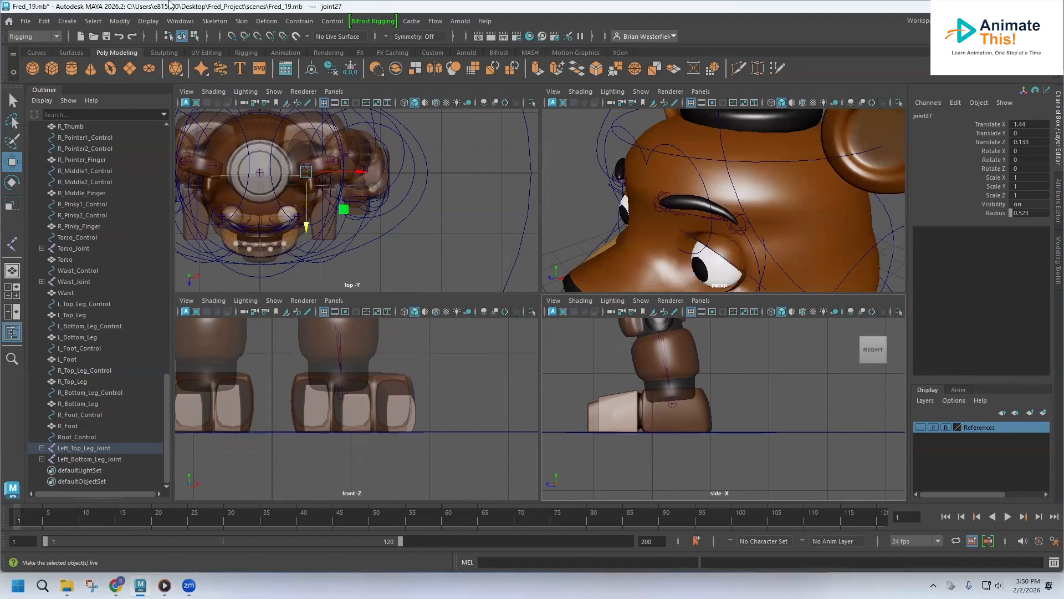
click(216, 22)
click(235, 53)
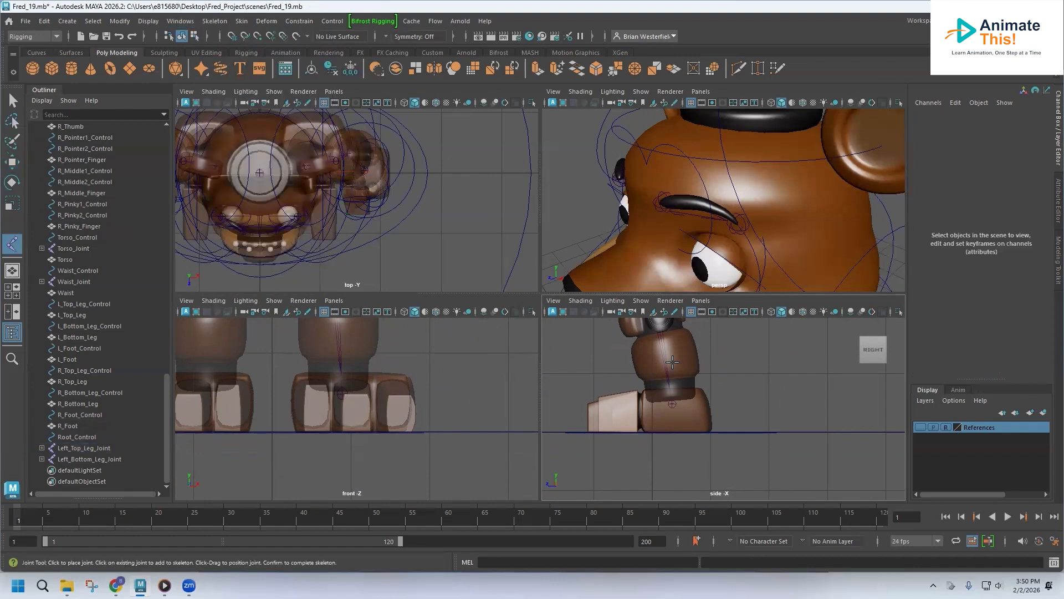
click(711, 410)
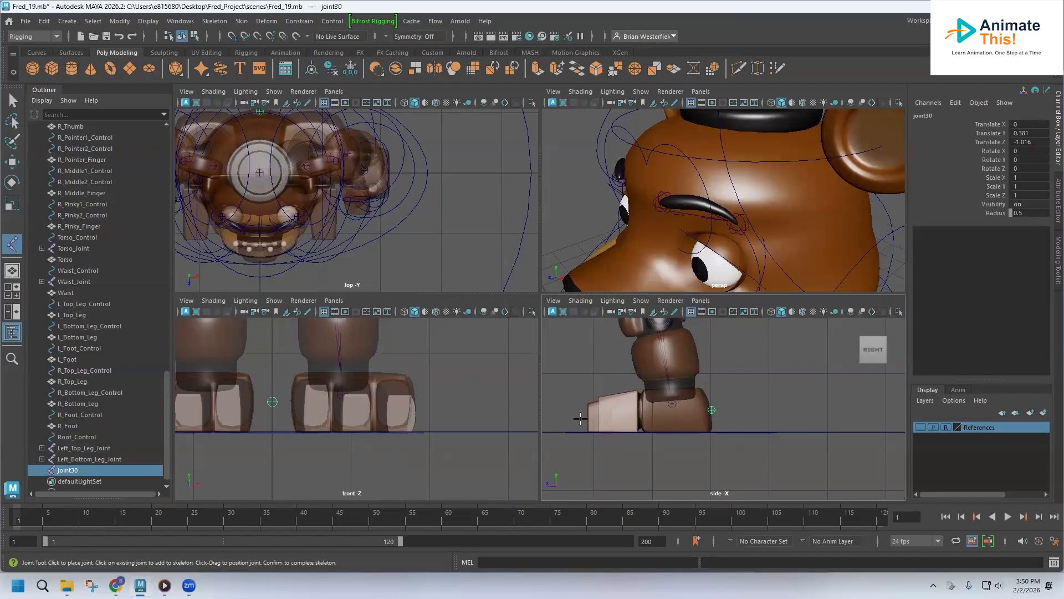
click(588, 417)
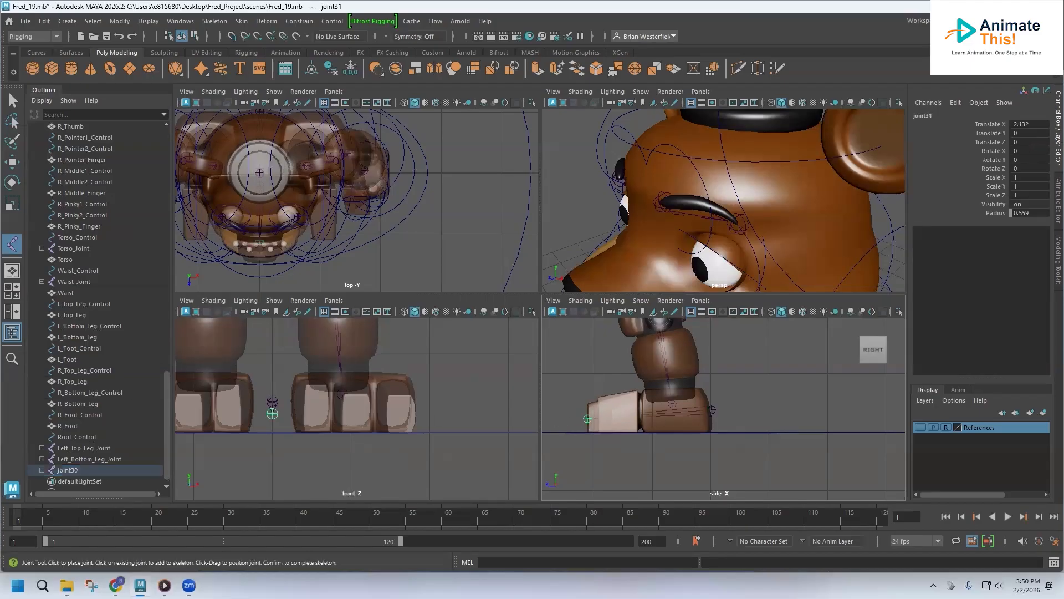
Move the foot chain's root joint sideways into the left foot, to about 1.027 in Translate X
click(11, 161)
click(273, 402)
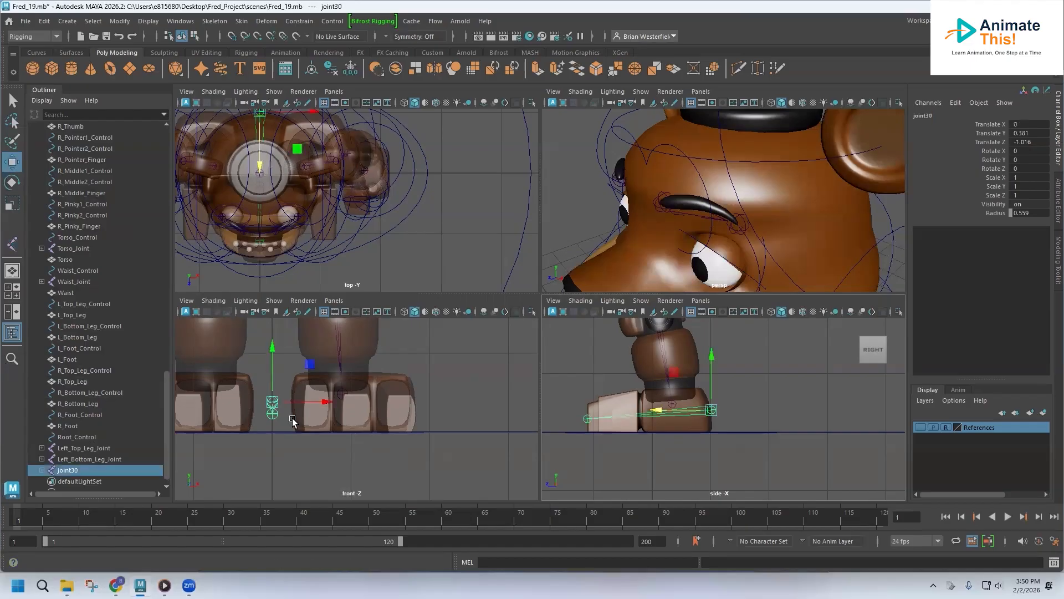
drag(328, 402, 407, 403)
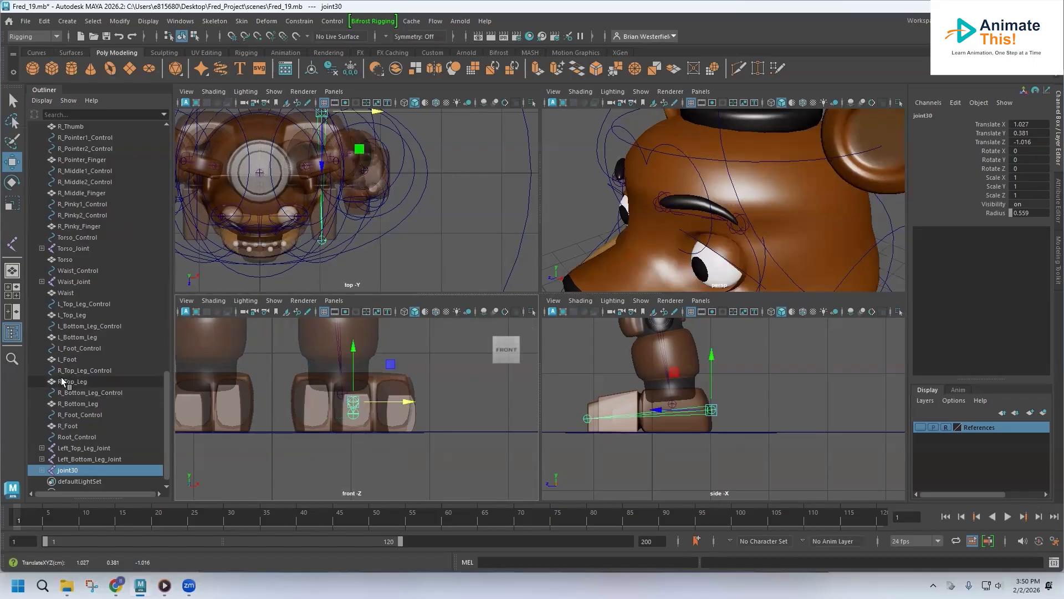
Rename the root joint of the foot chain as Left_Foot_Joint
double_click(72, 471)
text(Left_Foot)
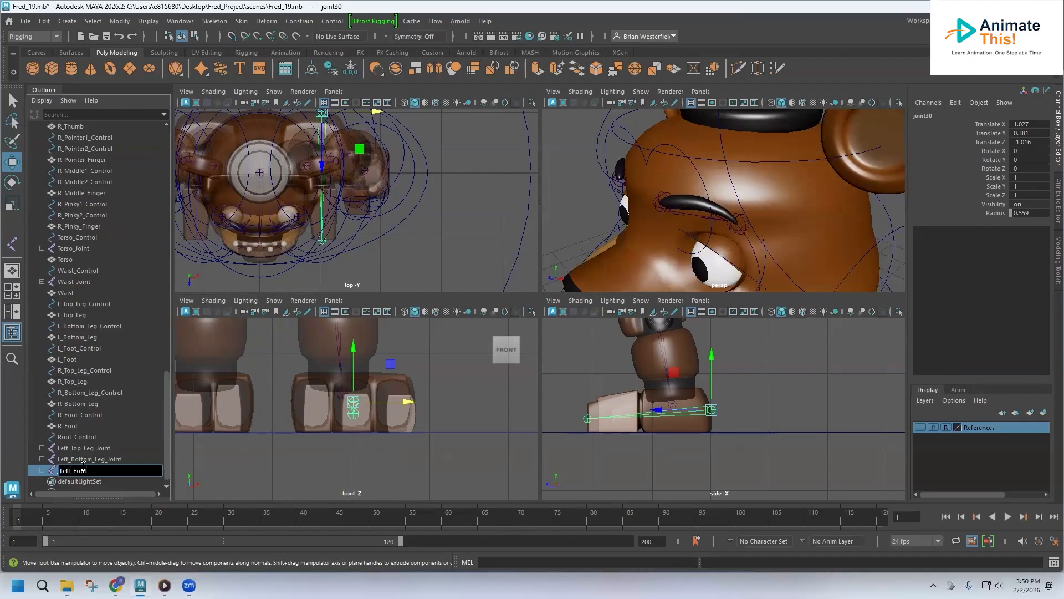
text(_Joint)
key(Return)
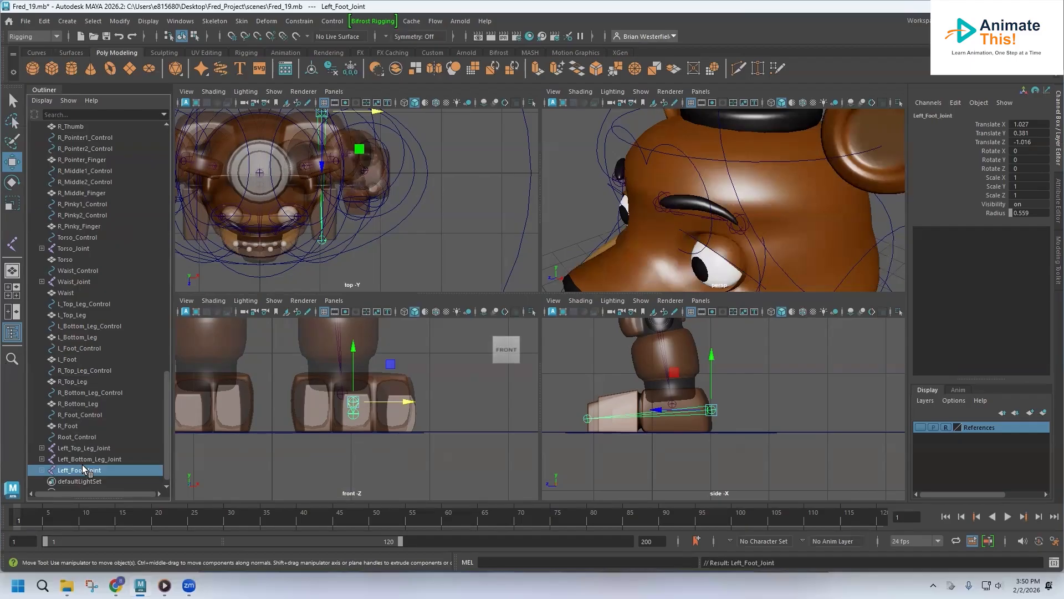
Reorder the left top-leg, bottom-leg and foot joints in the Outliner so each sits directly below its matching L_ control
shift+click(102, 452)
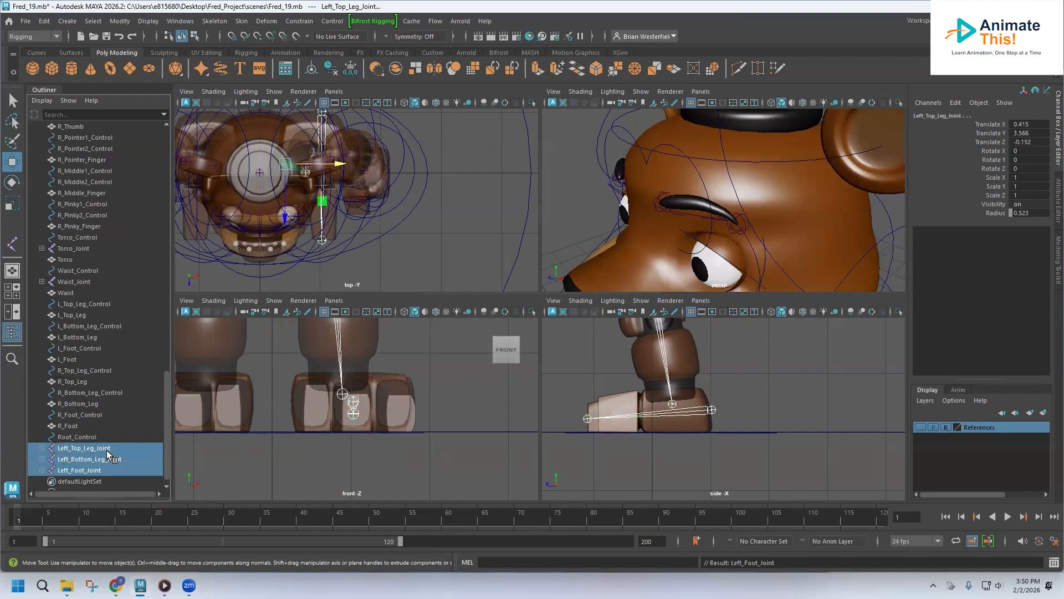
drag(102, 455, 110, 355)
drag(108, 308, 109, 309)
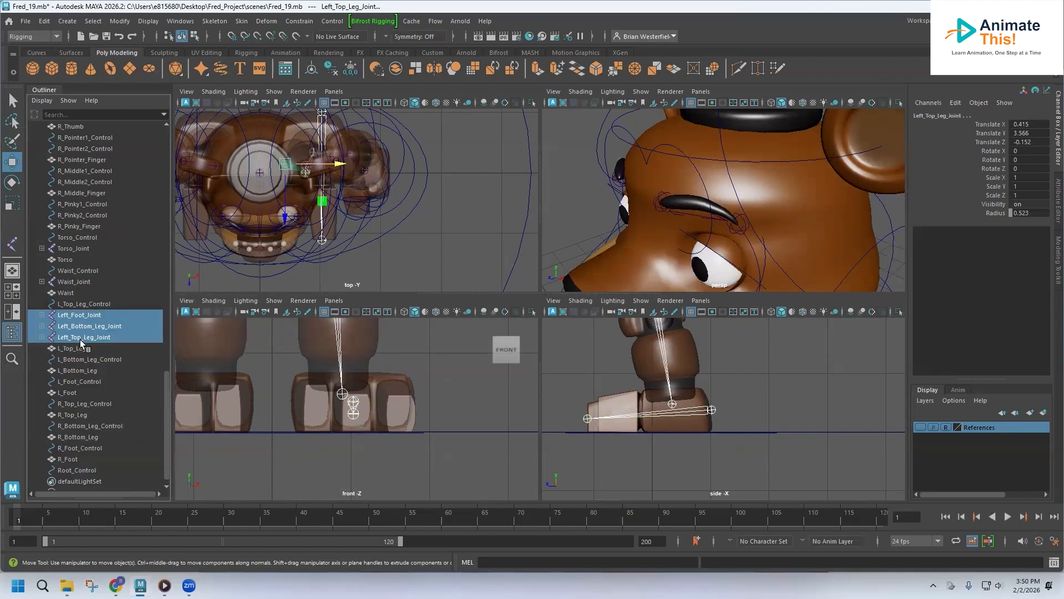
click(80, 326)
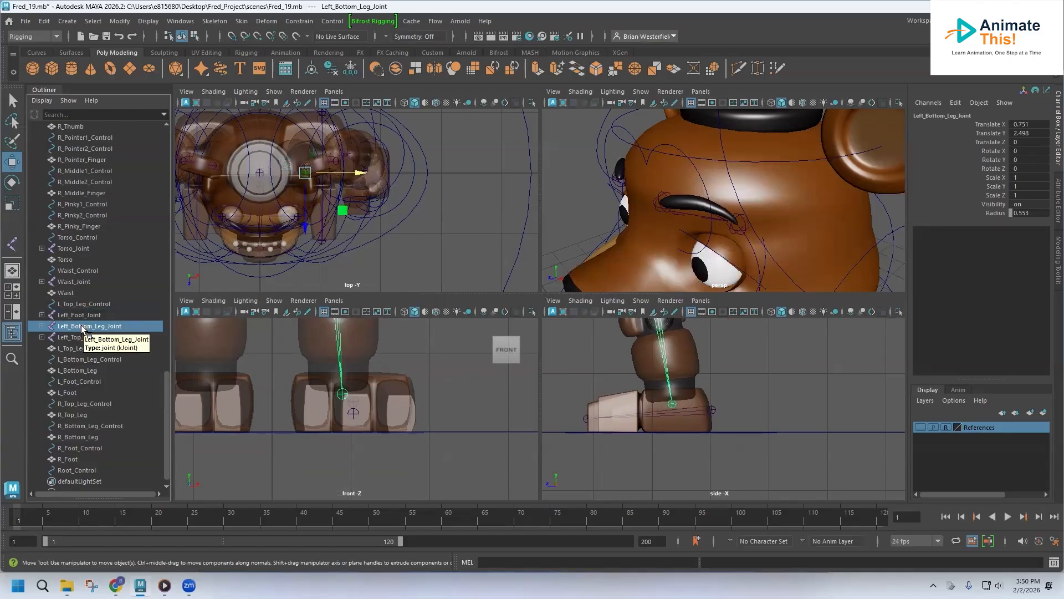
drag(82, 327, 86, 366)
click(78, 316)
drag(77, 319, 79, 378)
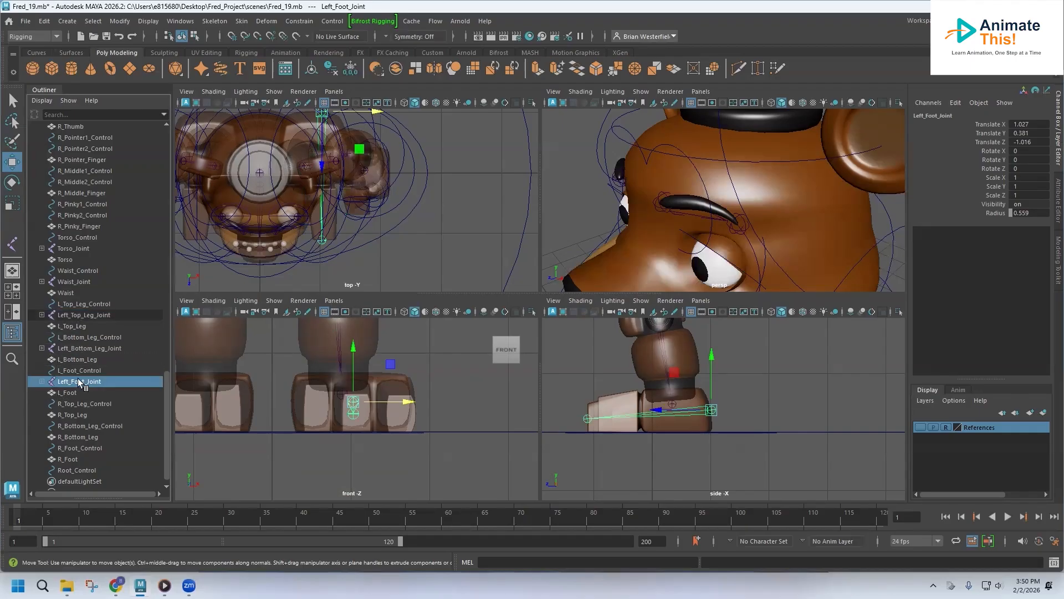
Mirror the Left_Top_Leg_Joint chain across to the right leg
click(103, 317)
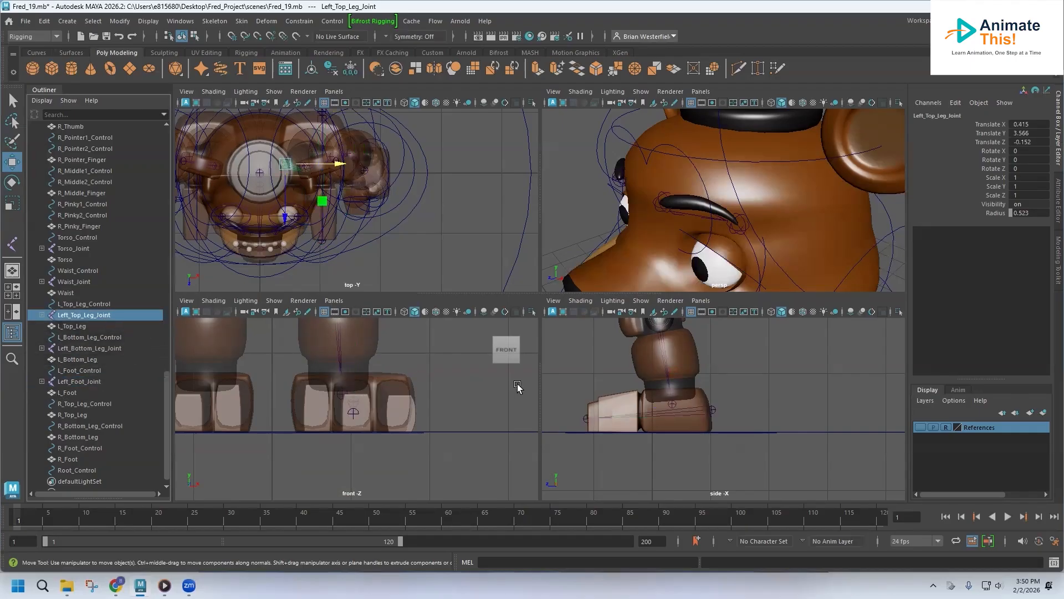
scroll(362, 382, down, 3)
scroll(353, 438, up, 6)
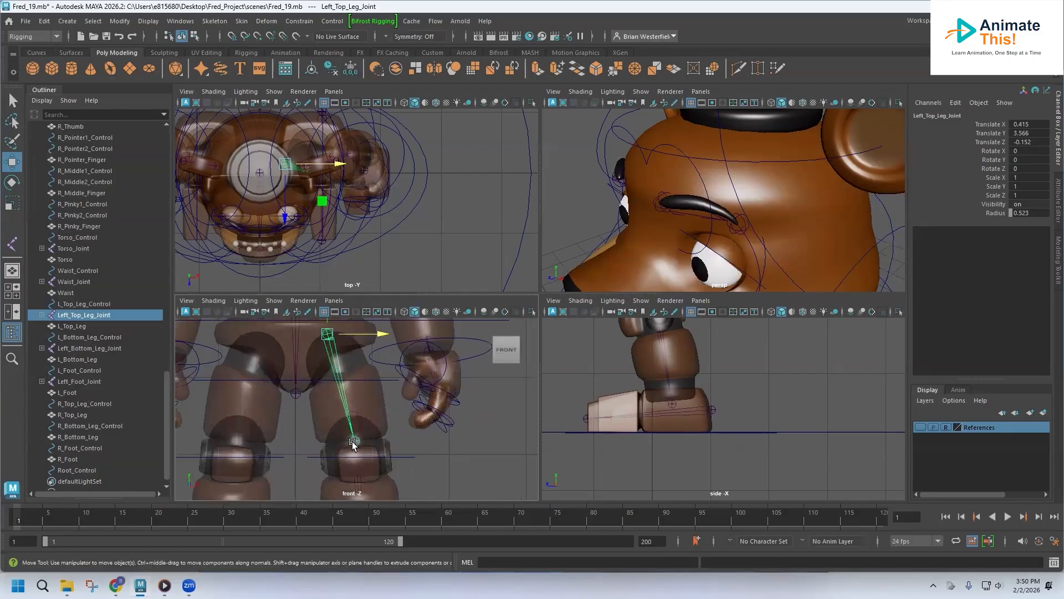
alt+middle_drag(353, 443, 413, 450)
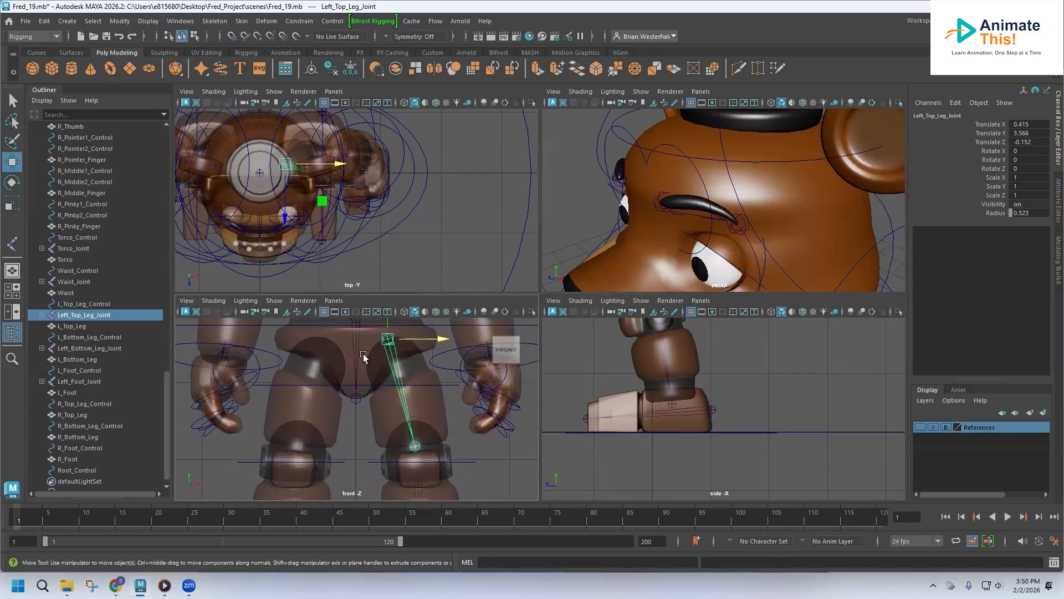
click(219, 23)
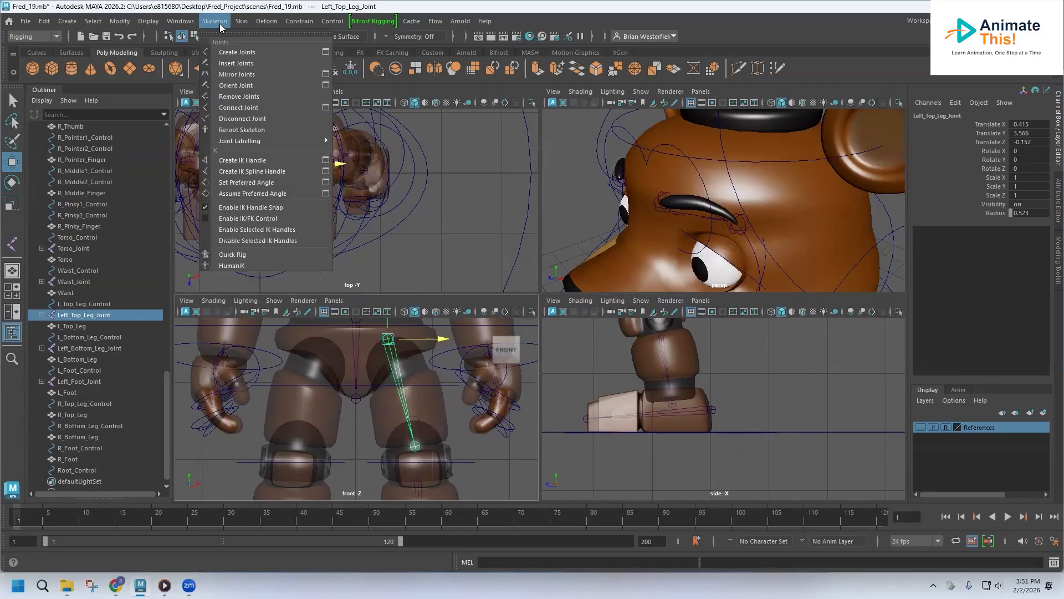
click(237, 75)
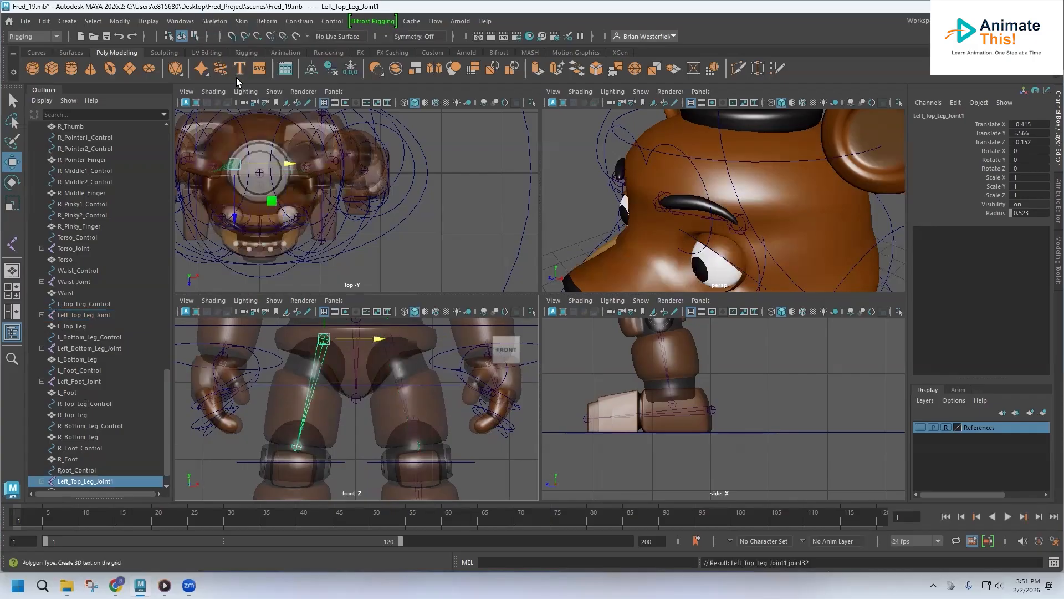
Rename the mirrored upper-leg joint as Right_Top_Leg_Joint and place it below R_Top_Leg_Control in the Outliner
double_click(71, 481)
text(Right)
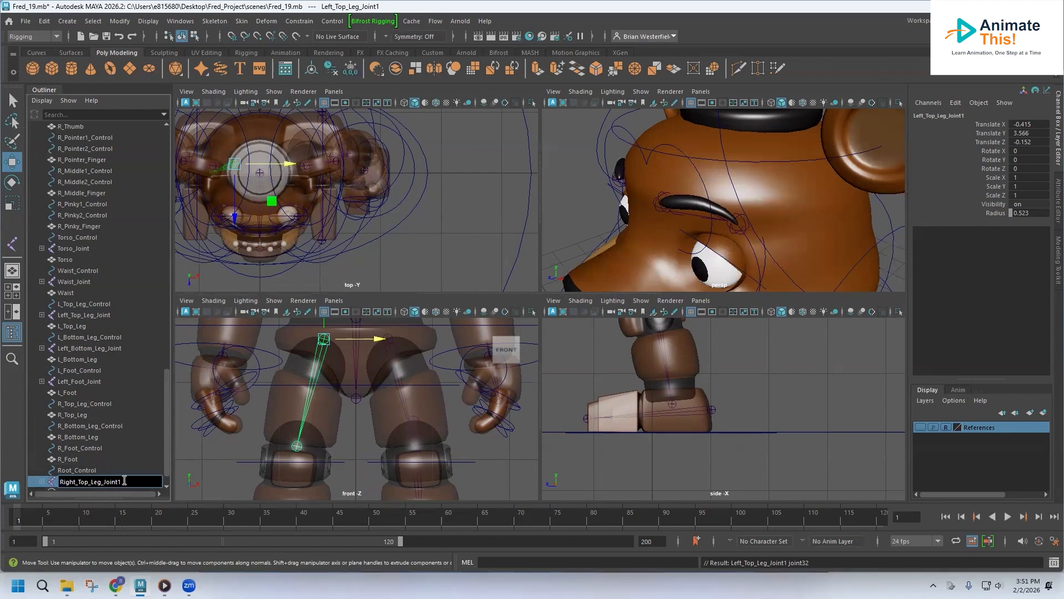
key(BackSpace)
key(Return)
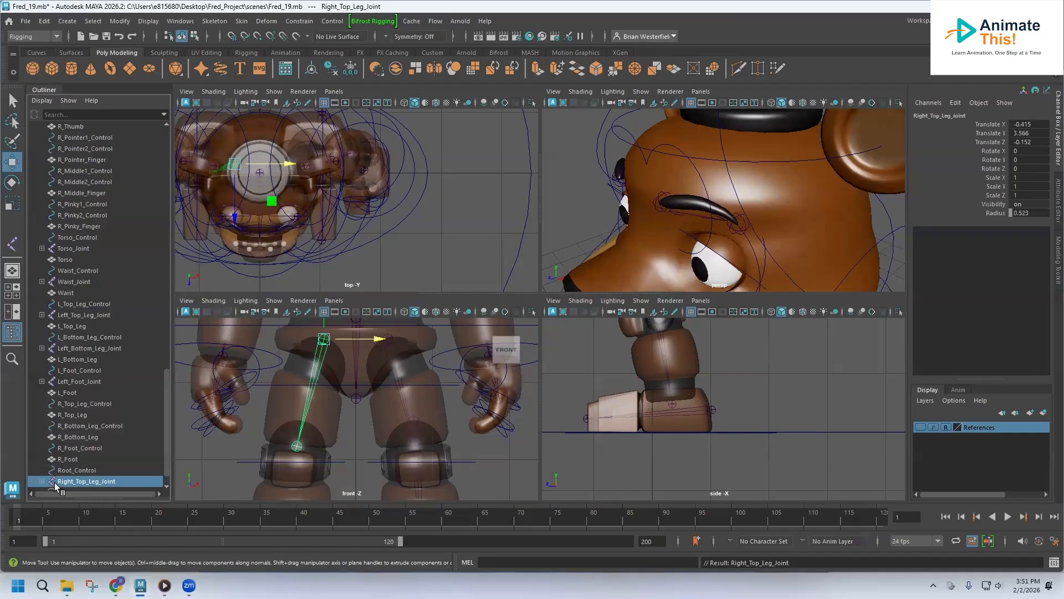
drag(55, 482, 67, 413)
Mirror the Left_Bottom_Leg_Joint chain across to the right leg
click(79, 347)
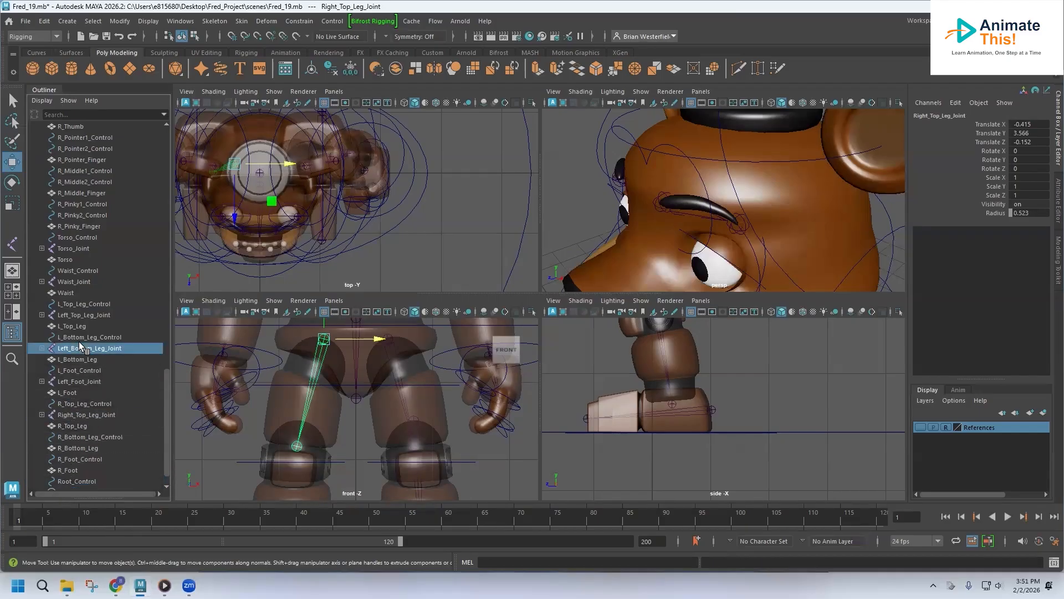
click(215, 21)
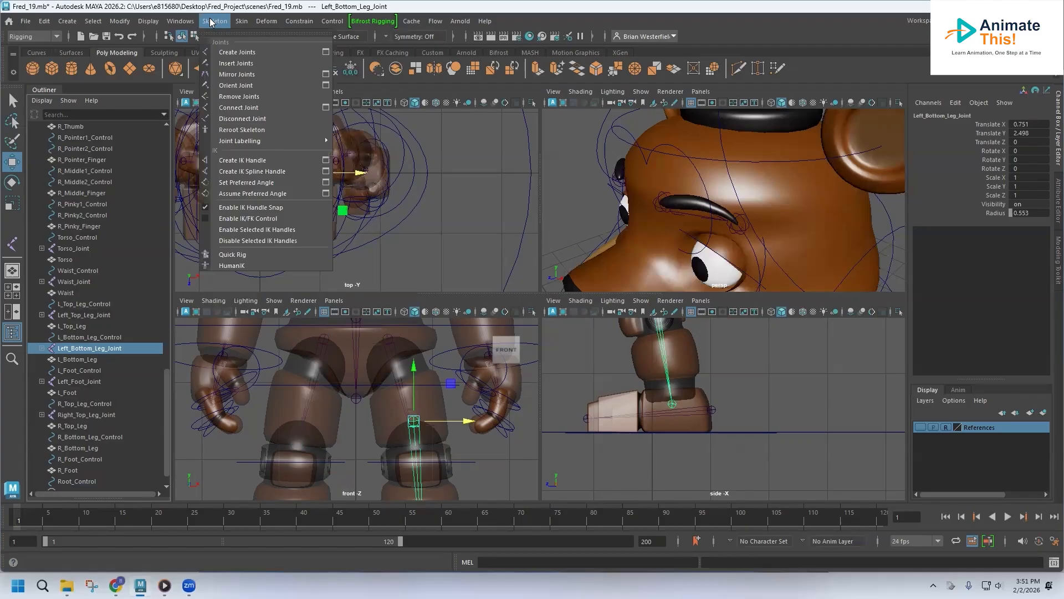
click(241, 74)
Rename the mirrored lower-leg joint as Right_Bottom_Leg_Joint and place it below R_Bottom_Leg_Control in the Outliner
scroll(72, 443, down, 1)
double_click(71, 459)
click(71, 459)
text(Right_Bottom_Leg_Joint)
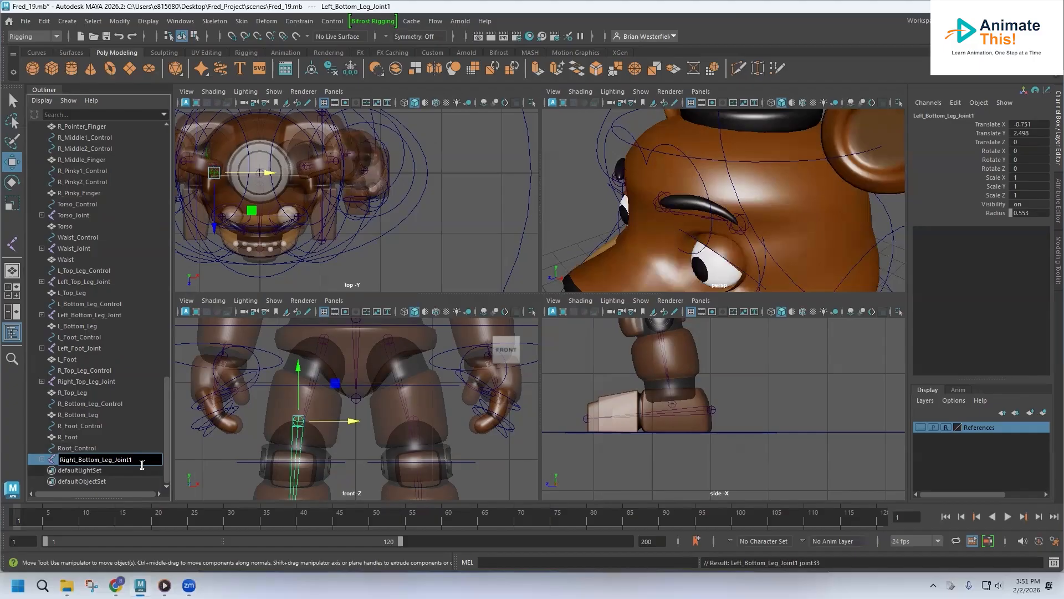
key(Return)
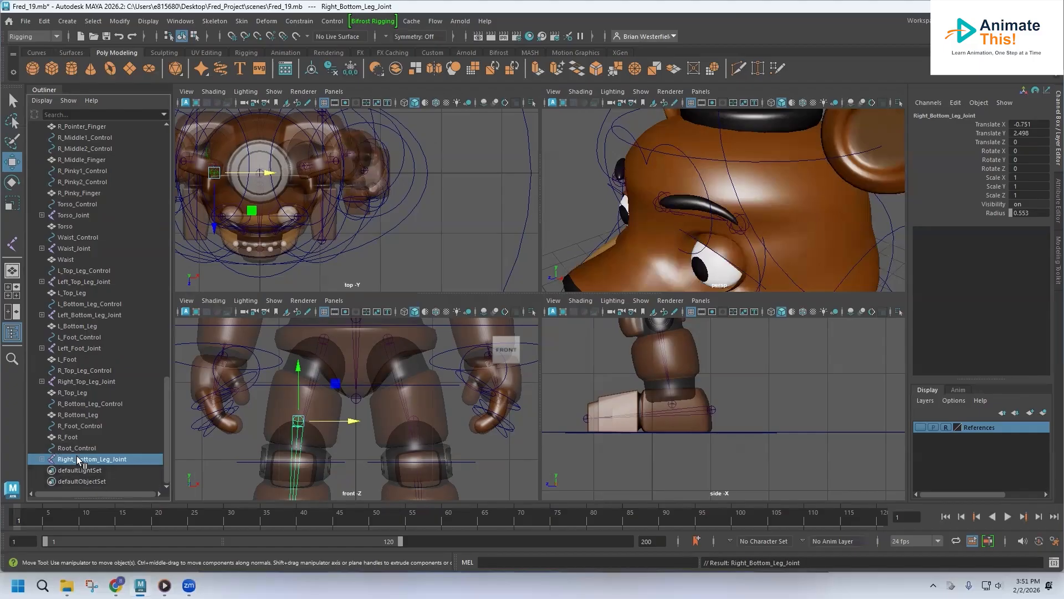
drag(80, 461, 79, 413)
drag(79, 410, 79, 408)
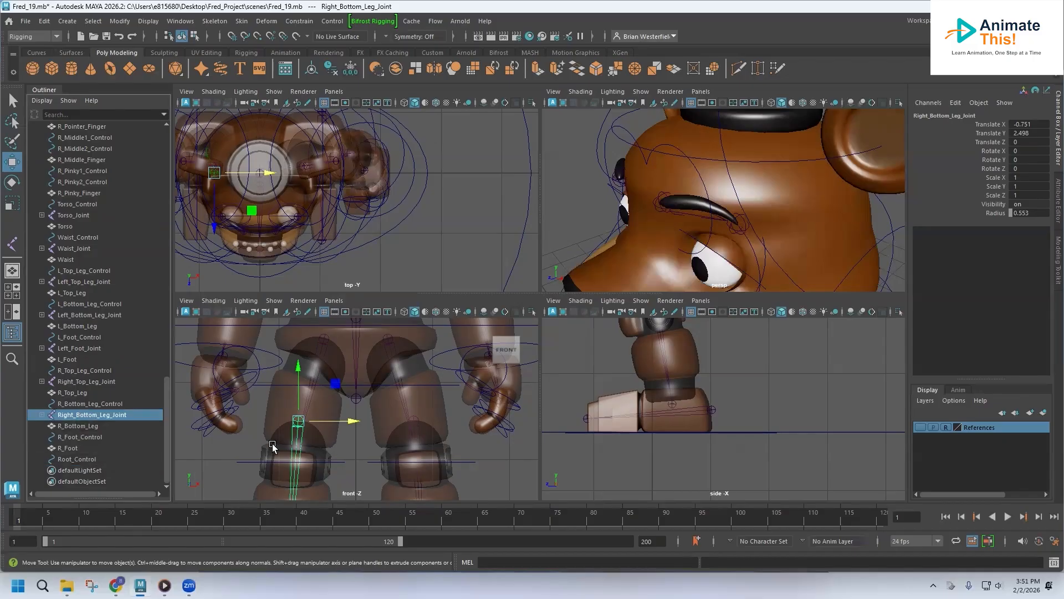
Mirror the Left_Foot_Joint chain across to the right foot
click(83, 350)
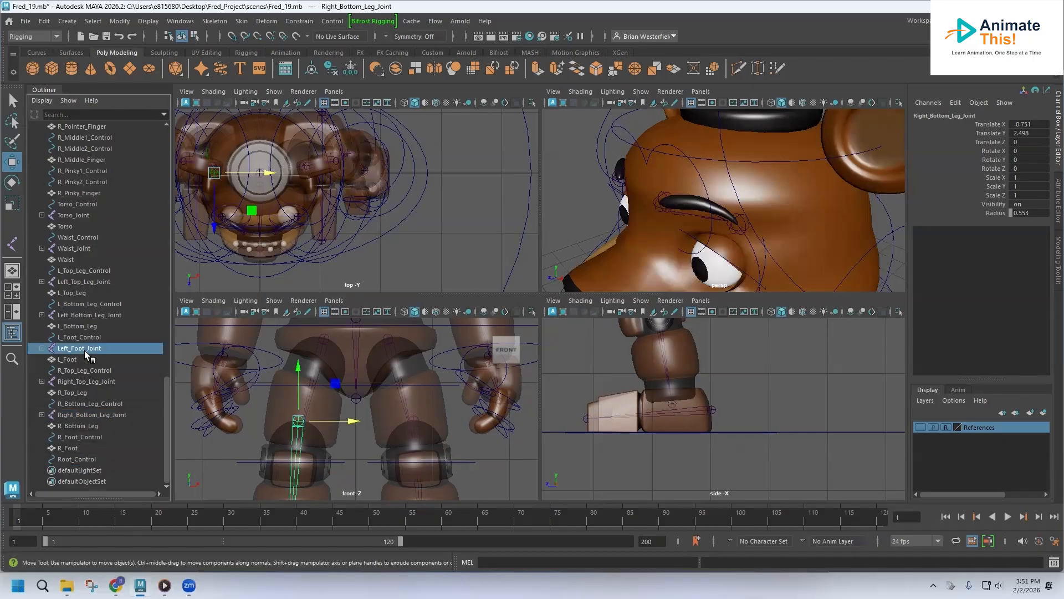
click(207, 21)
click(228, 79)
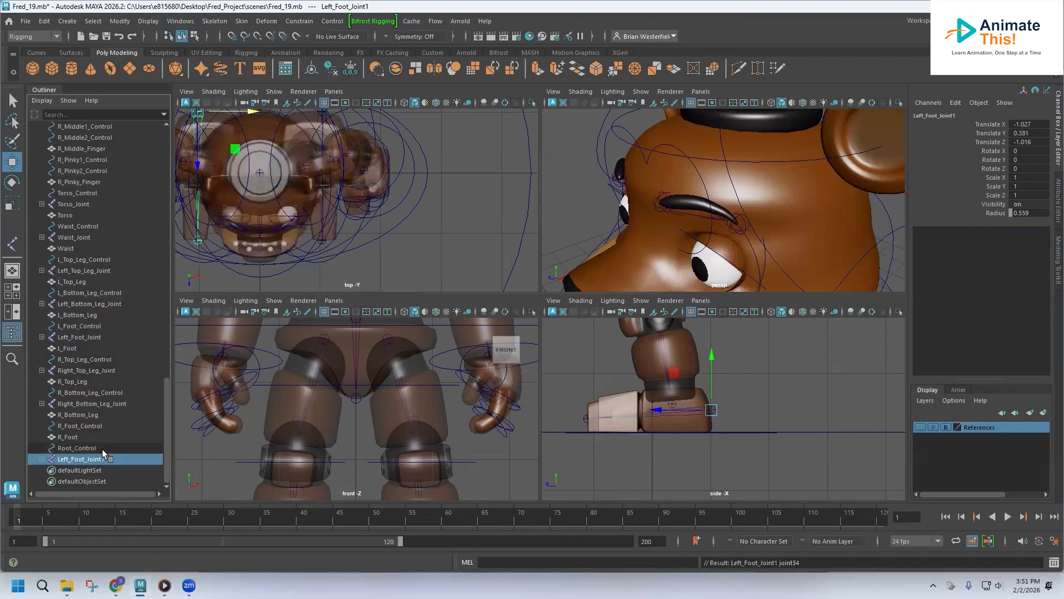
Rename the mirrored foot joint as Right_Foot_Joint and place it below R_Foot_Control in the Outliner
double_click(77, 460)
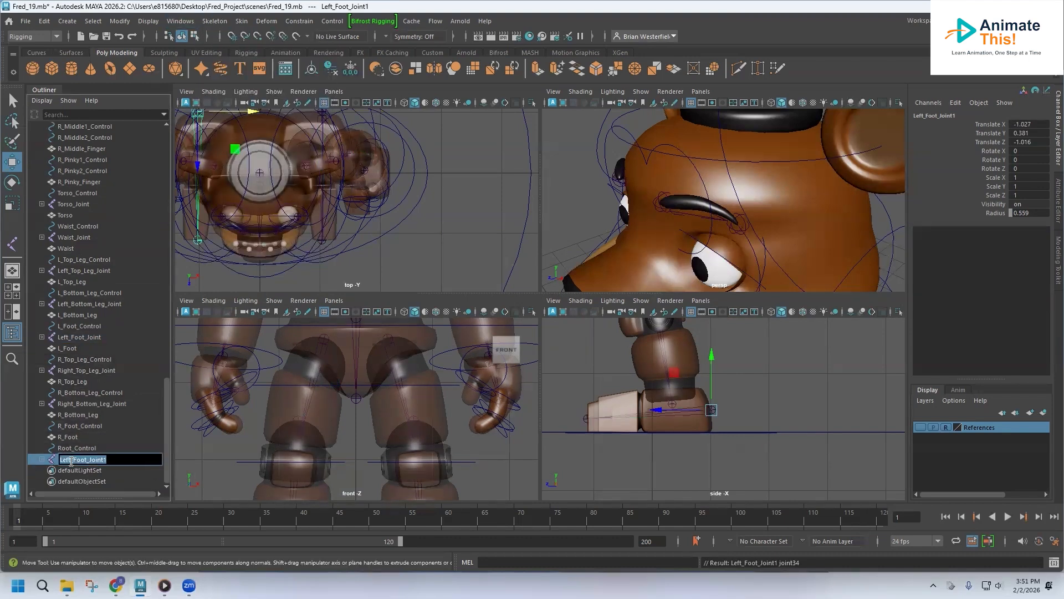
drag(71, 461, 37, 462)
text(Right)
key(BackSpace)
key(Return)
drag(55, 465, 56, 437)
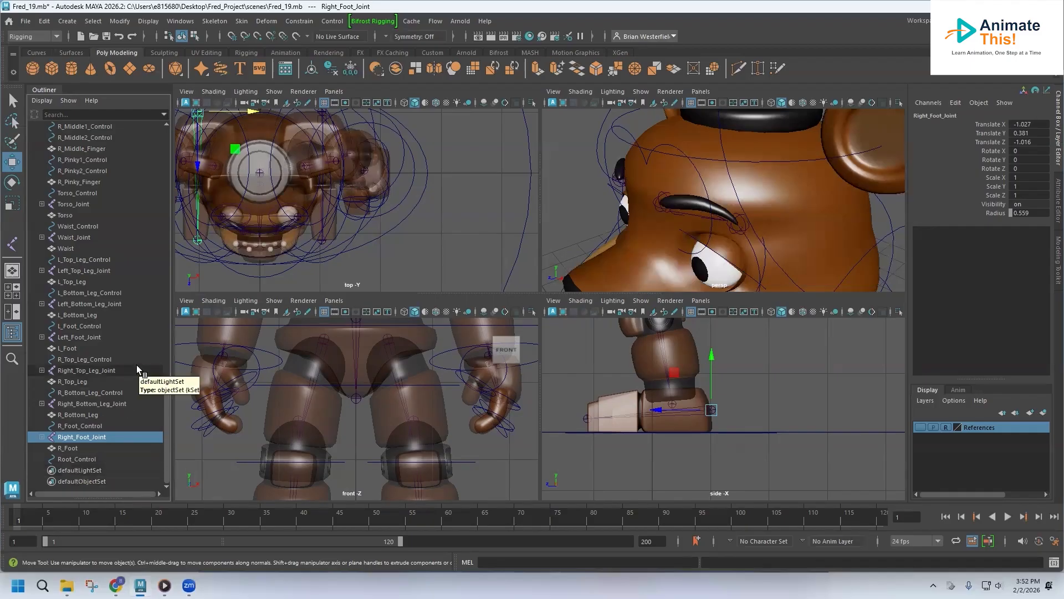
Examine the bear's left hand in the front, side and perspective views to see how the thumb sits
scroll(135, 366, up, 10)
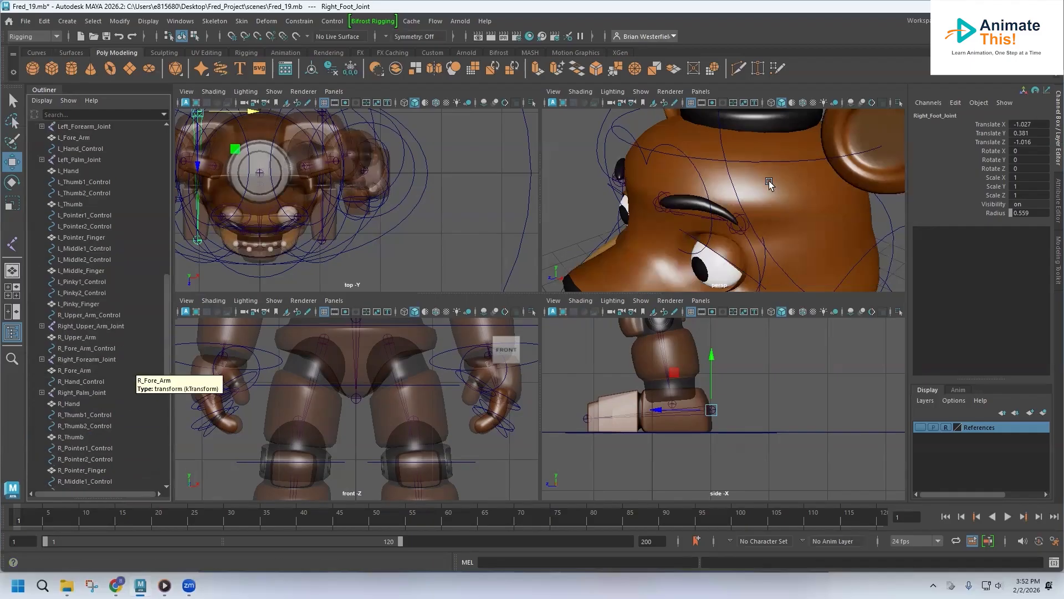
scroll(645, 356, down, 7)
scroll(634, 399, up, 10)
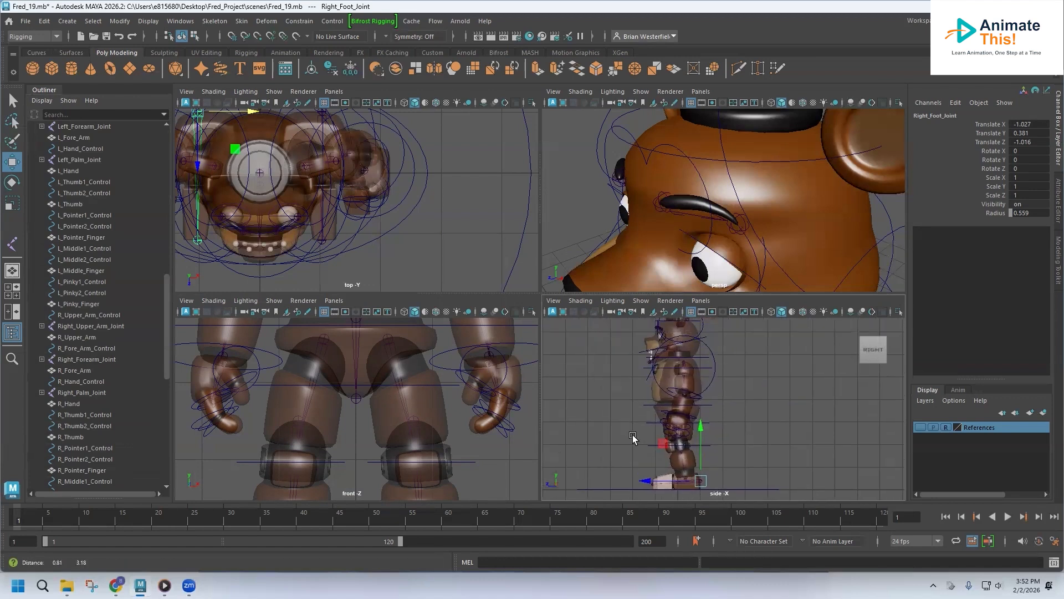
alt+middle_drag(628, 420, 792, 294)
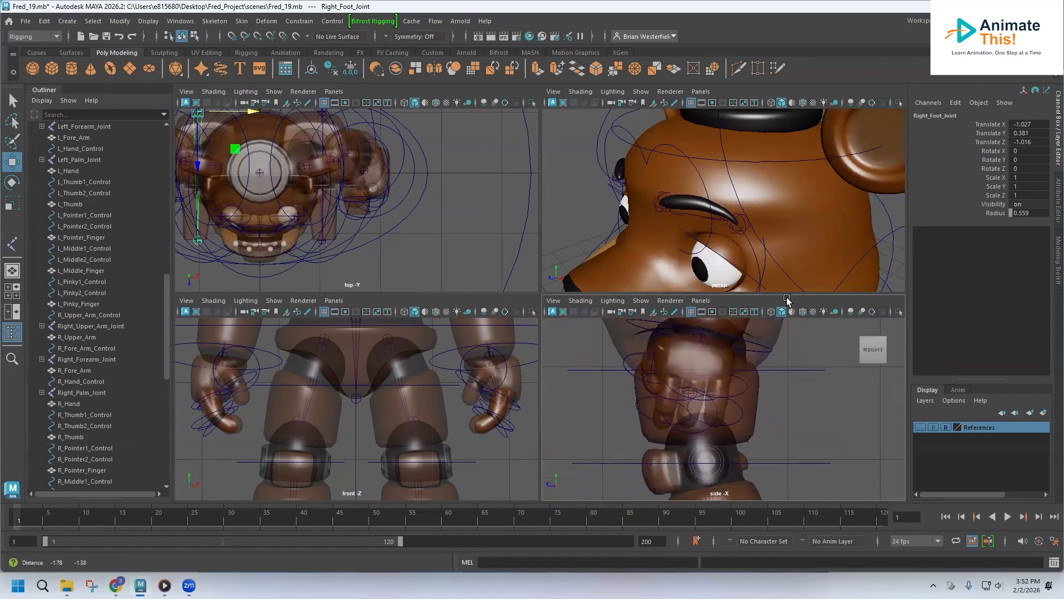
alt+middle_drag(472, 371, 410, 379)
alt+middle_drag(751, 207, 592, 102)
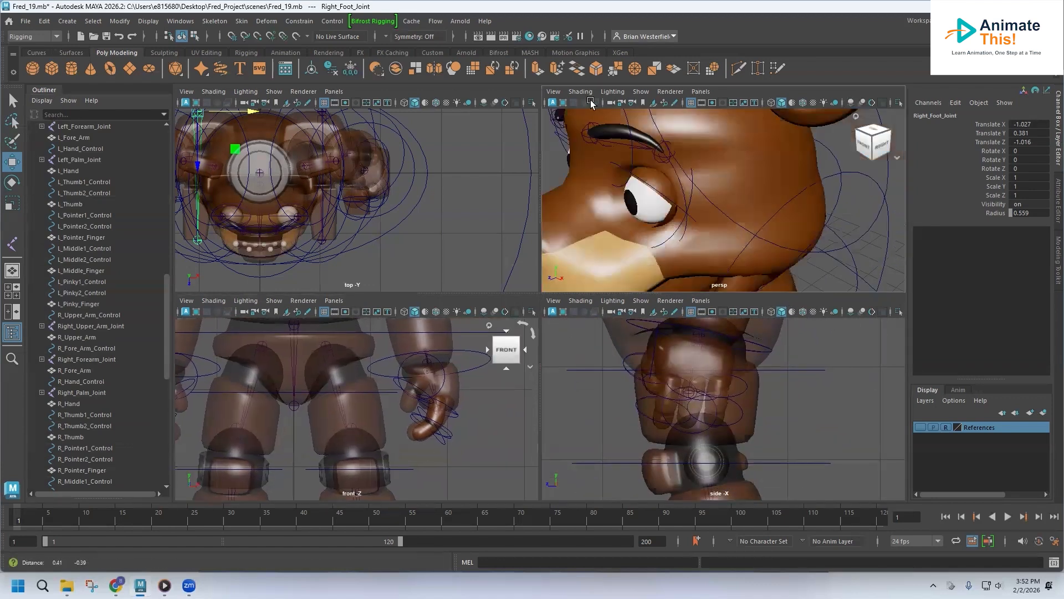
scroll(616, 196, down, 4)
scroll(661, 228, down, 3)
scroll(661, 229, down, 5)
alt+middle_drag(661, 228, 643, 173)
scroll(610, 178, up, 5)
alt+middle_drag(660, 239, 762, 195)
scroll(683, 221, up, 4)
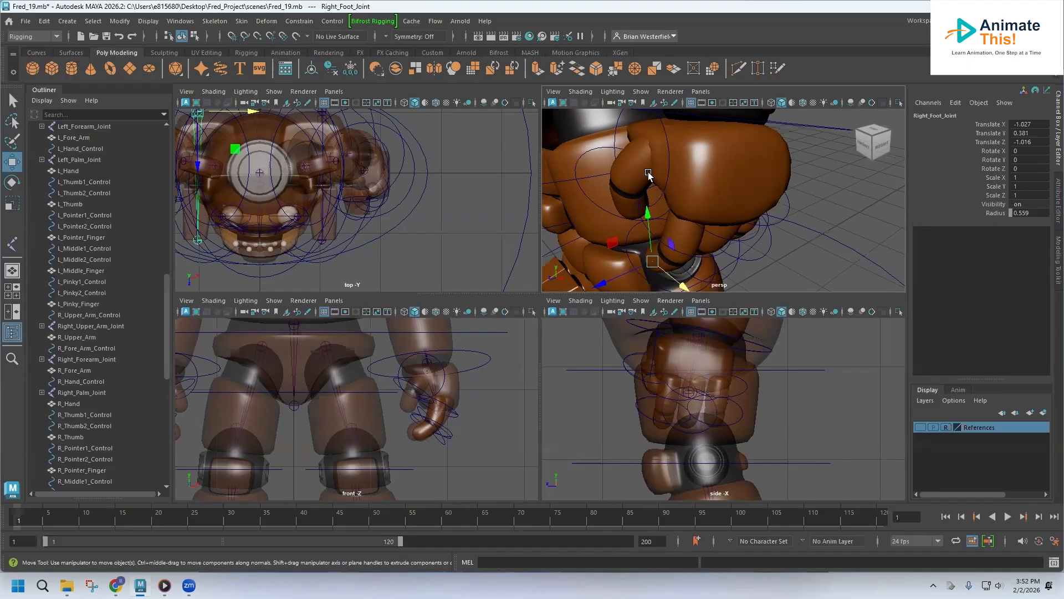
Try to create a three-joint chain from the left wrist down through the thumb in the front view
click(215, 21)
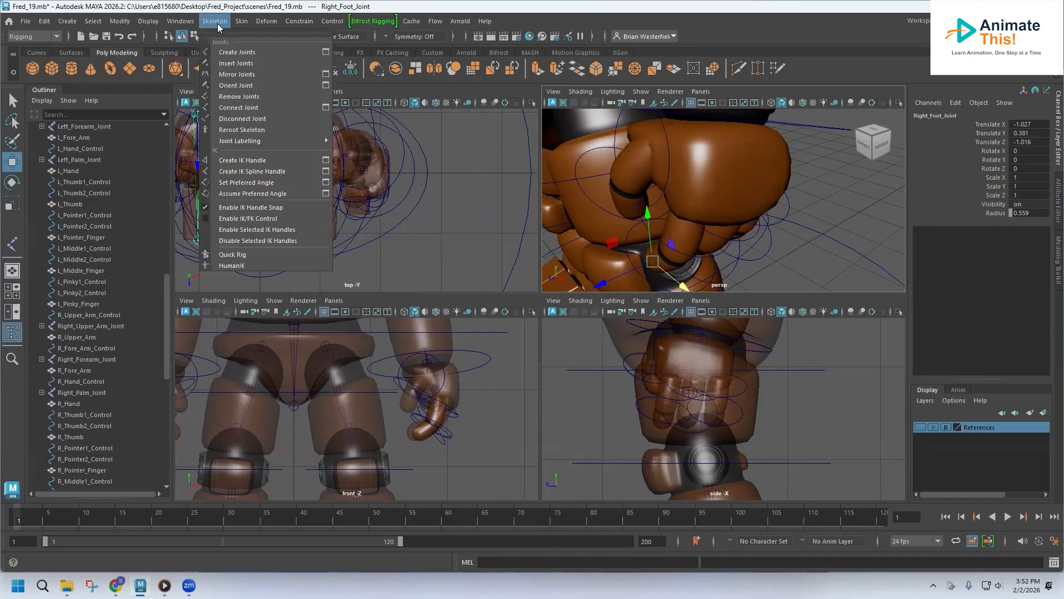
click(253, 56)
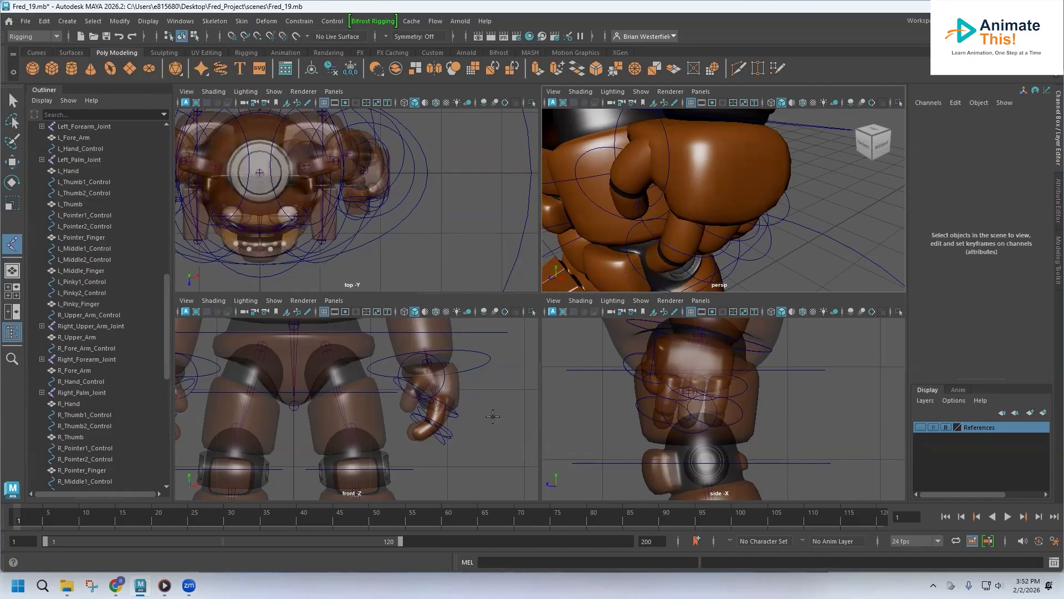
scroll(436, 382, up, 3)
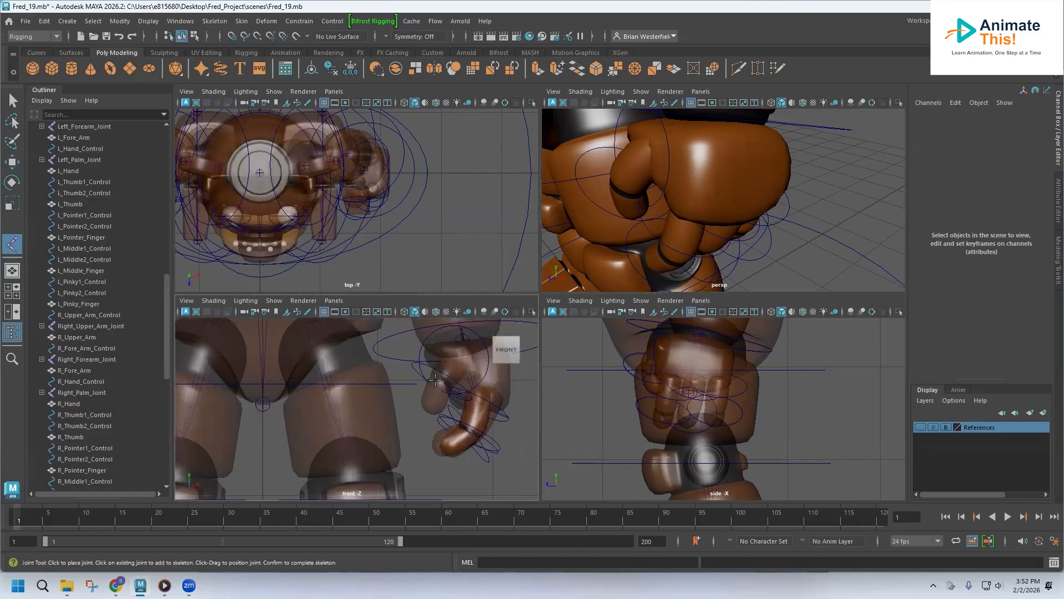
scroll(422, 391, up, 3)
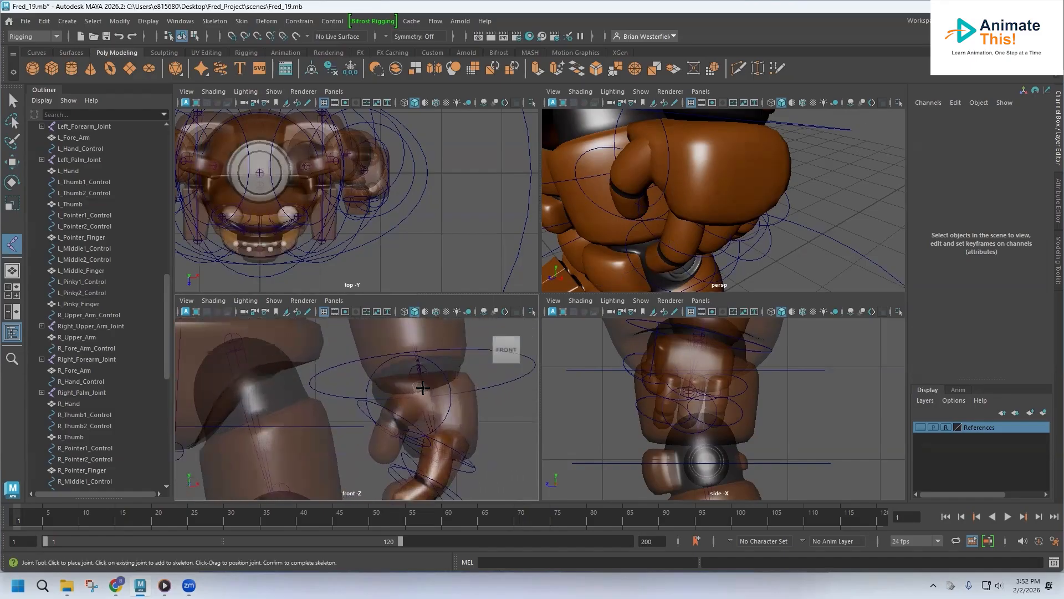
click(425, 388)
click(392, 422)
click(379, 461)
key(w)
Try to shift the left thumb chain forward in the side view, aligning its base, middle and tip joints with the thumb
alt+right_drag(705, 358, 763, 414)
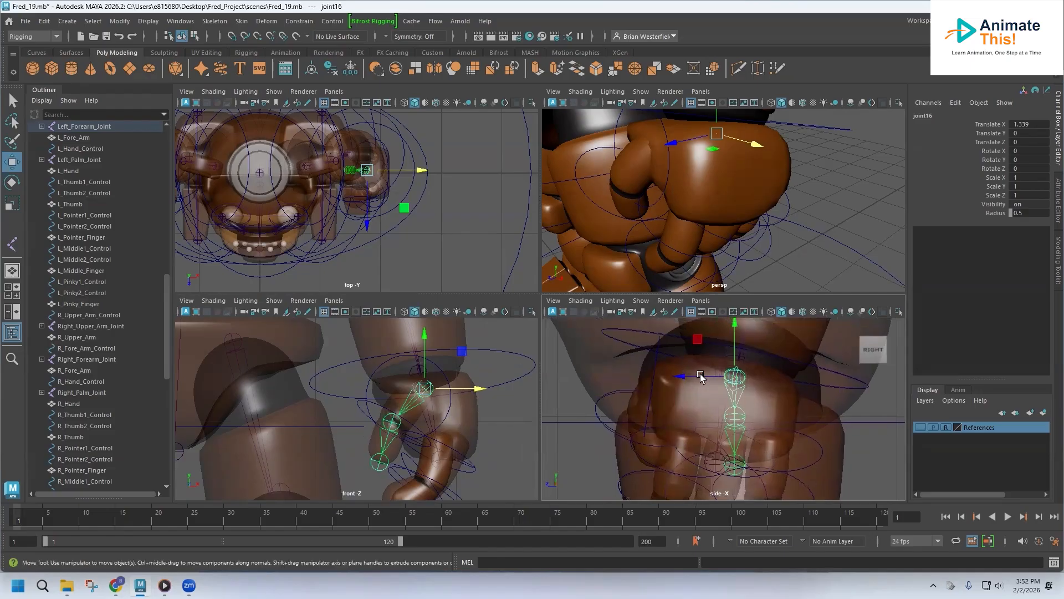
drag(694, 376, 644, 374)
key(Down)
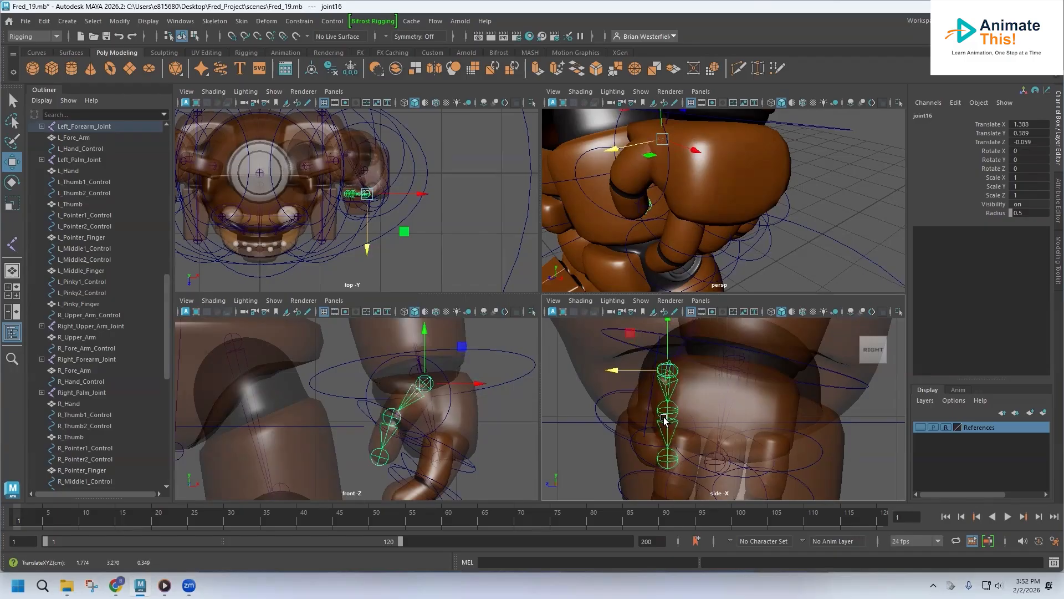
drag(618, 422, 594, 420)
key(Down)
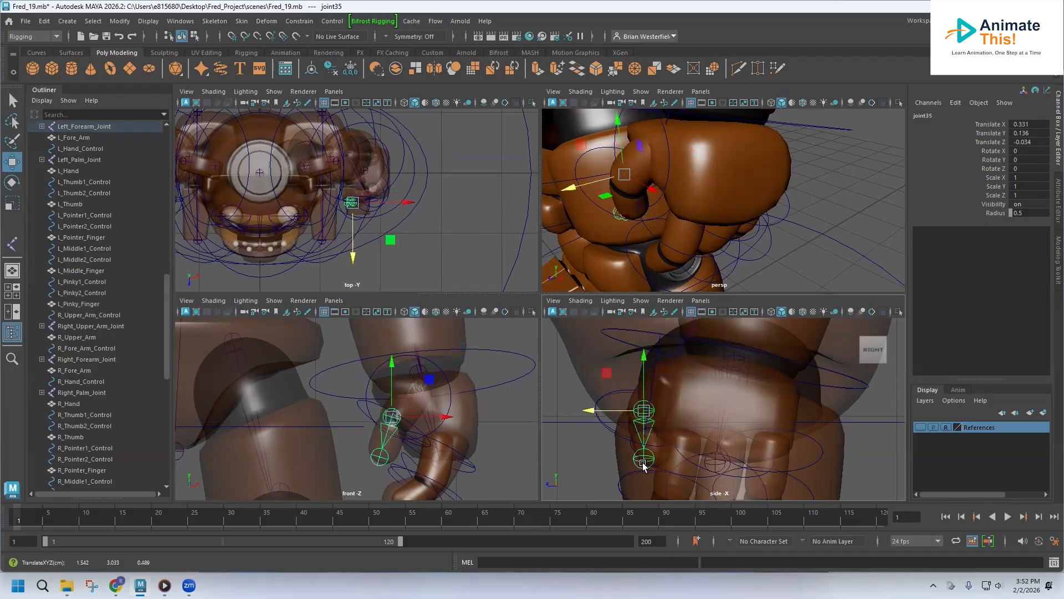
drag(618, 465, 632, 464)
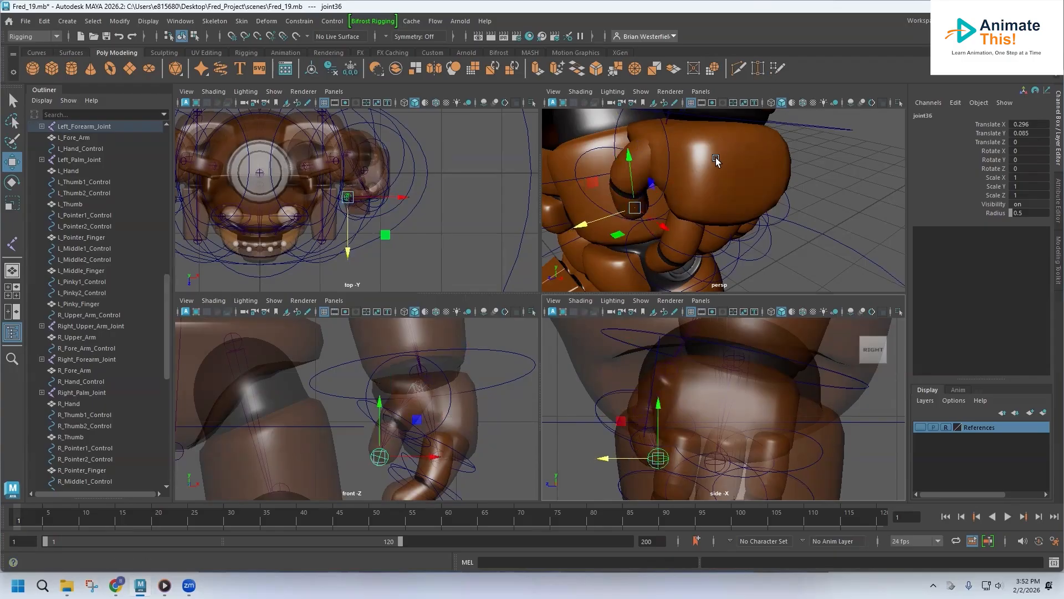
Inspect the placement of the thumb tip joint inside the left hand from several perspective angles
alt+drag(716, 158, 740, 135)
key(f)
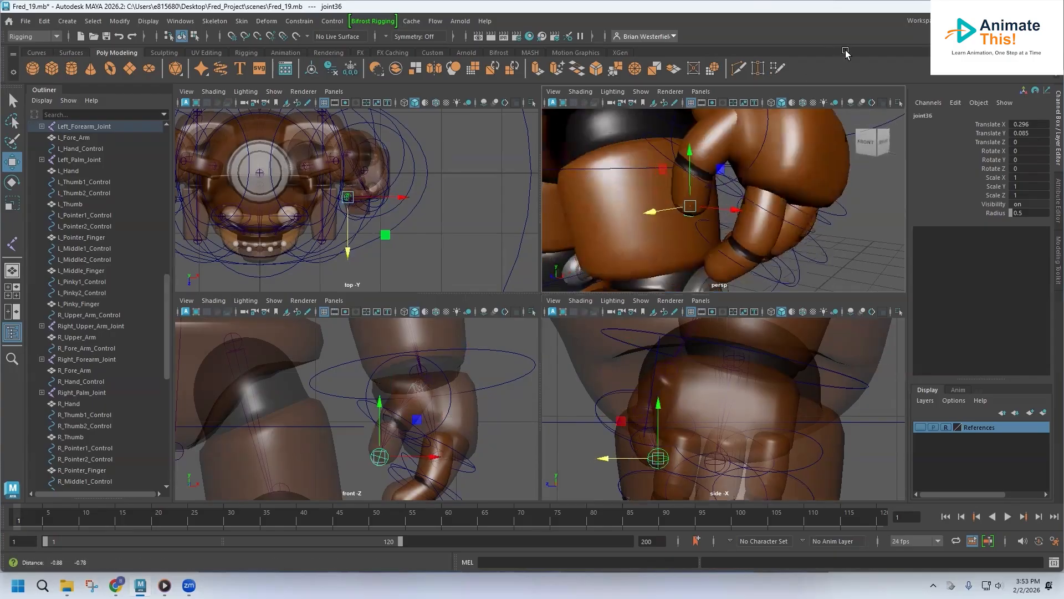
alt+drag(769, 168, 748, 225)
scroll(747, 202, down, 5)
alt+middle_drag(598, 213, 859, 202)
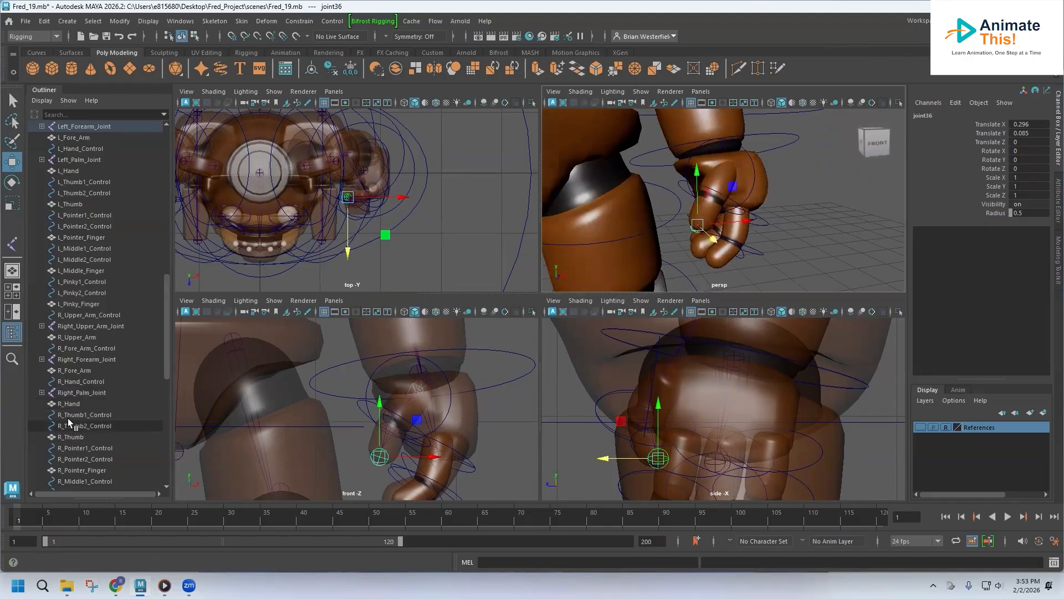
Look through the Outliner for the new left thumb joint chain
scroll(77, 458, down, 10)
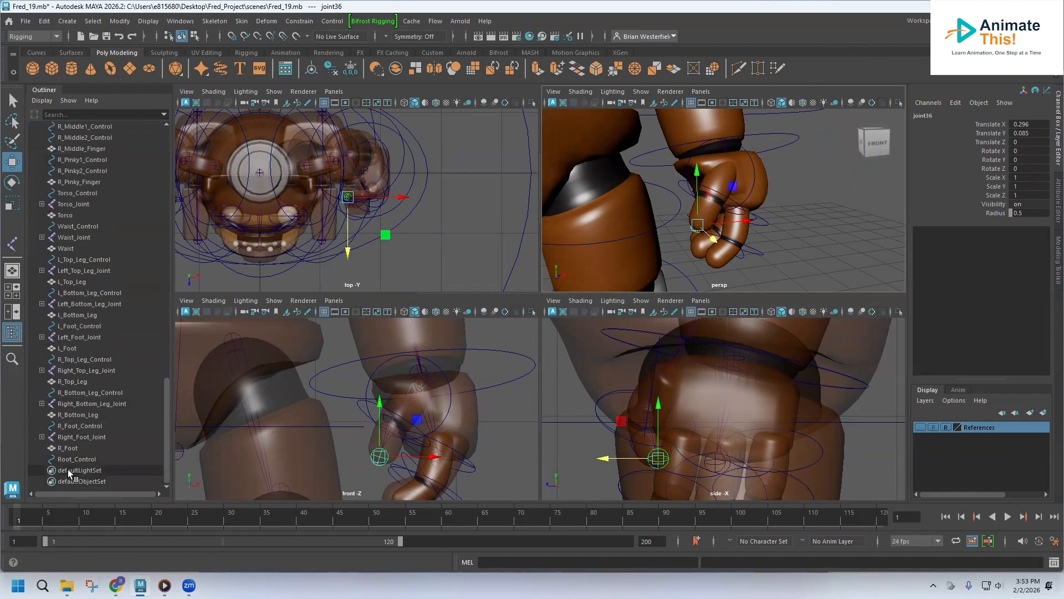
scroll(78, 451, up, 10)
scroll(78, 451, up, 10)
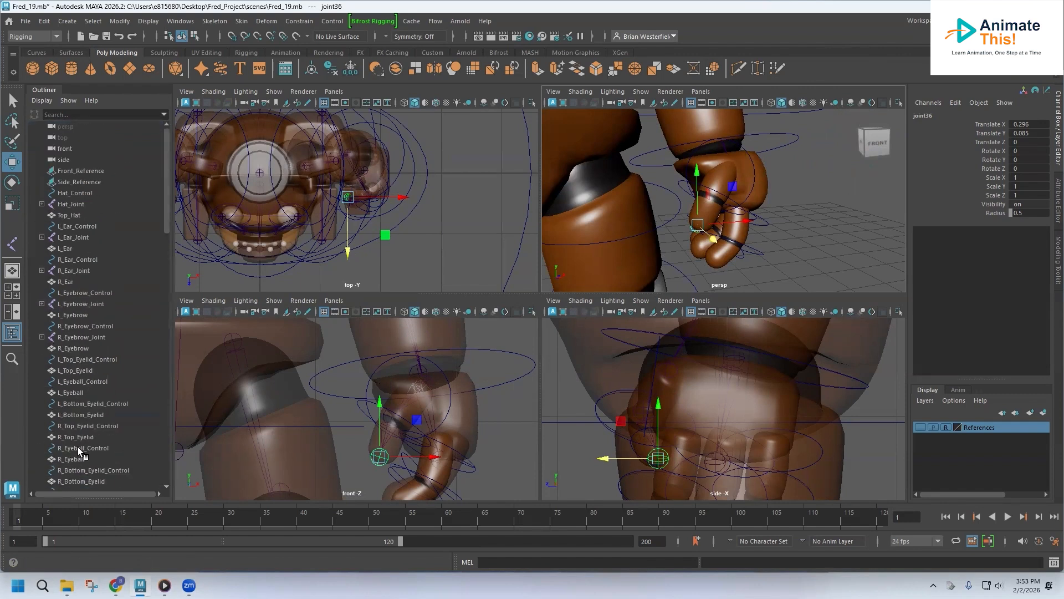
scroll(100, 433, down, 20)
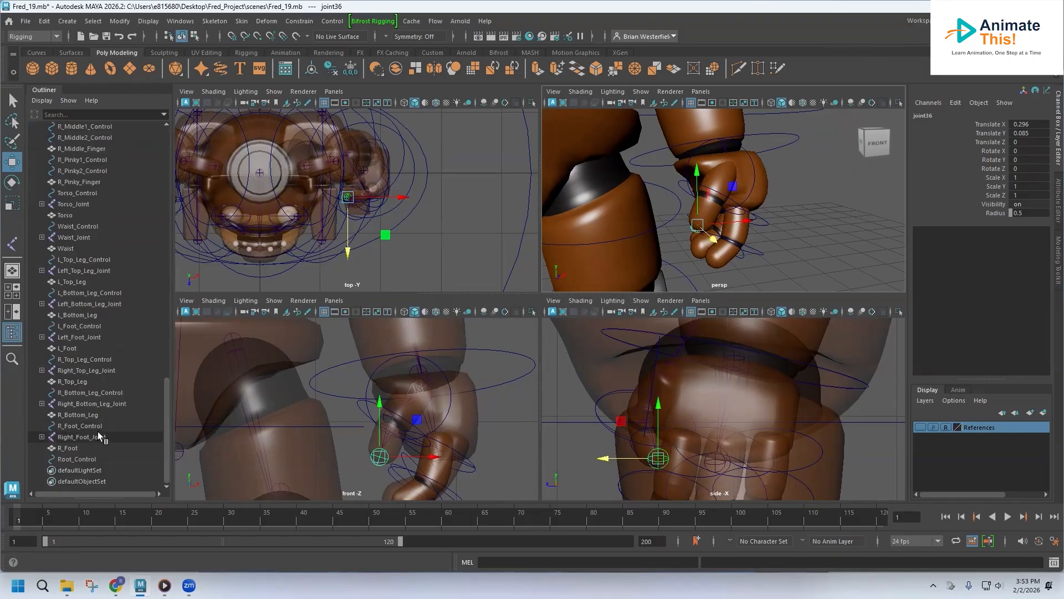
scroll(98, 432, up, 13)
click(349, 421)
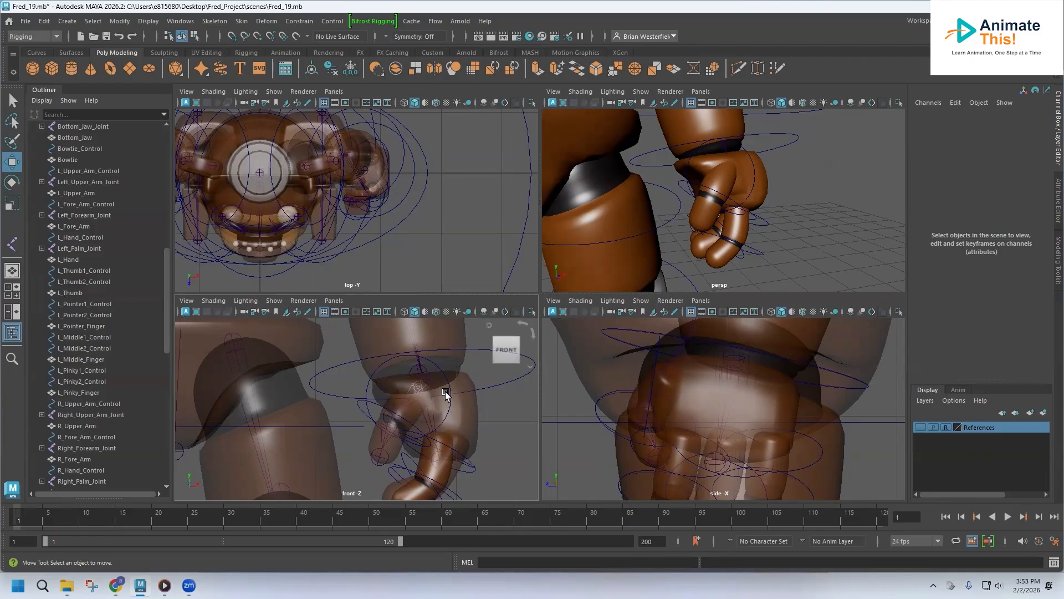
scroll(149, 373, down, 3)
scroll(148, 372, down, 3)
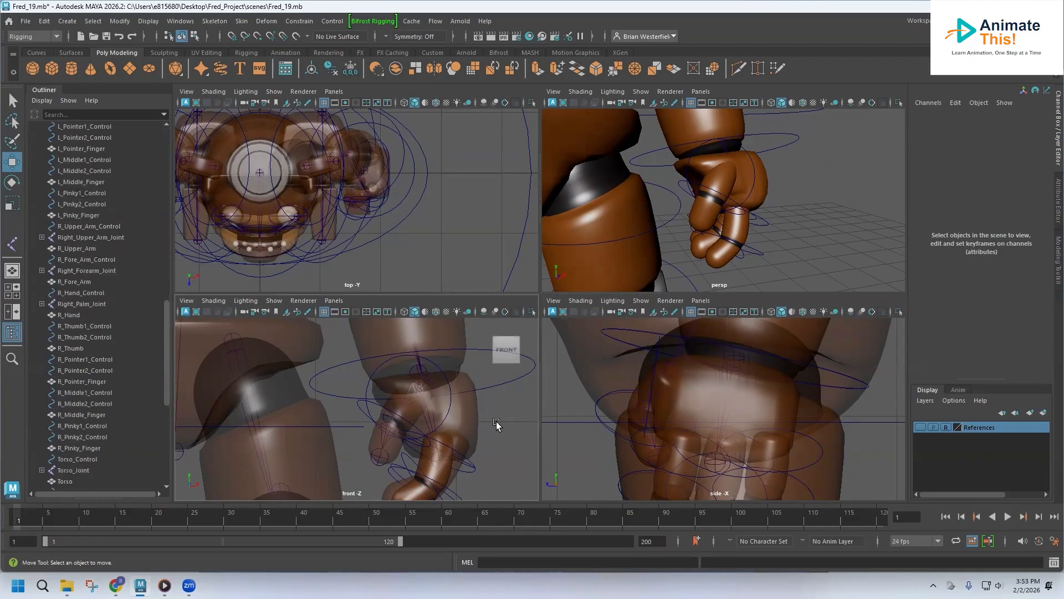
Undo the positioning and creation of the left thumb joint chain
key(ctrl+z)
key(ctrl+z)
key(ctrl+z)
key(ctrl+z)
key(ctrl+z)
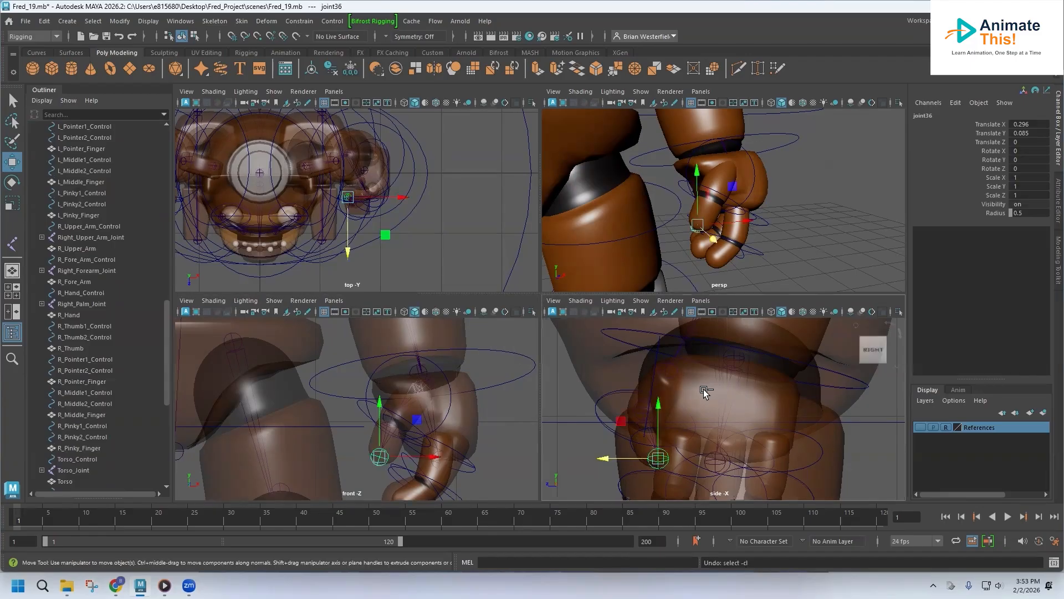
key(ctrl+z)
key(ctrl+z)
key(ctrl+z)
key(ctrl+z)
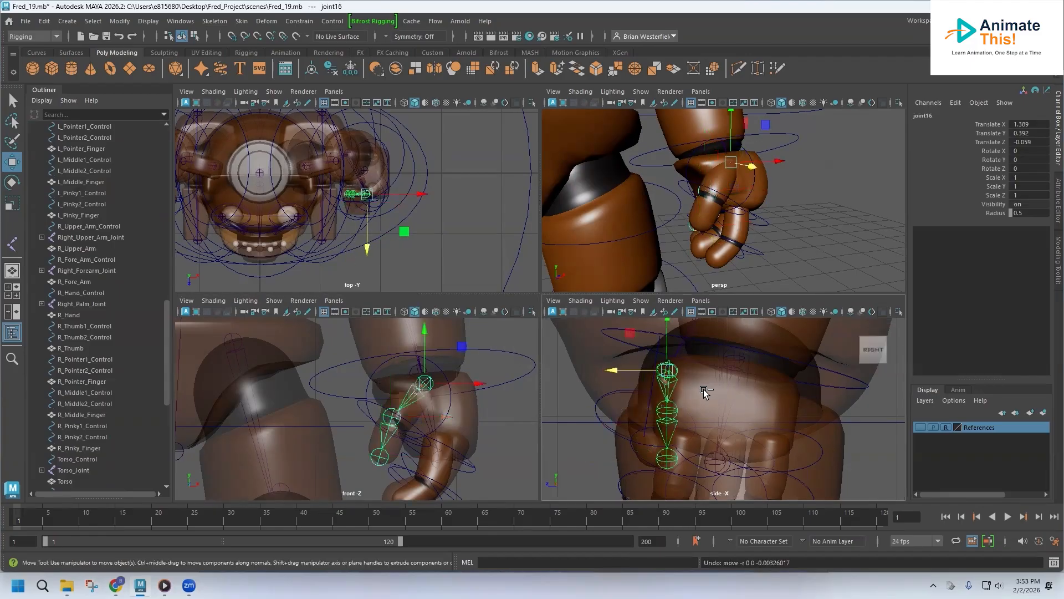
key(ctrl+z)
key(ctrl+z)
key(ctrl+z)
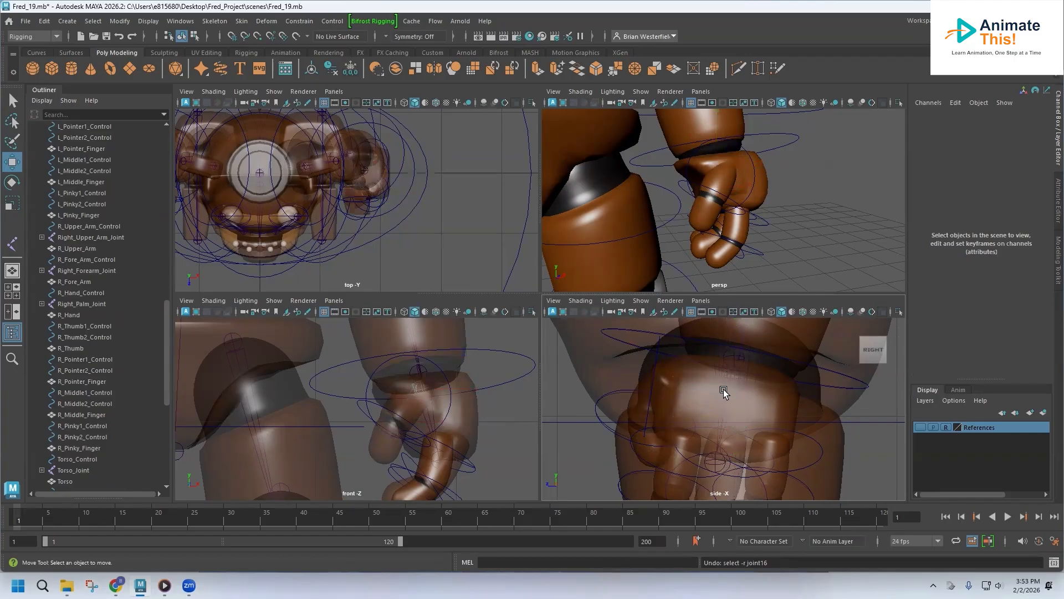
Inspect the overlapping joints at the left wrist, comparing Left_Palm_Joint with the end joint of the forearm chain
scroll(86, 351, down, 8)
click(421, 379)
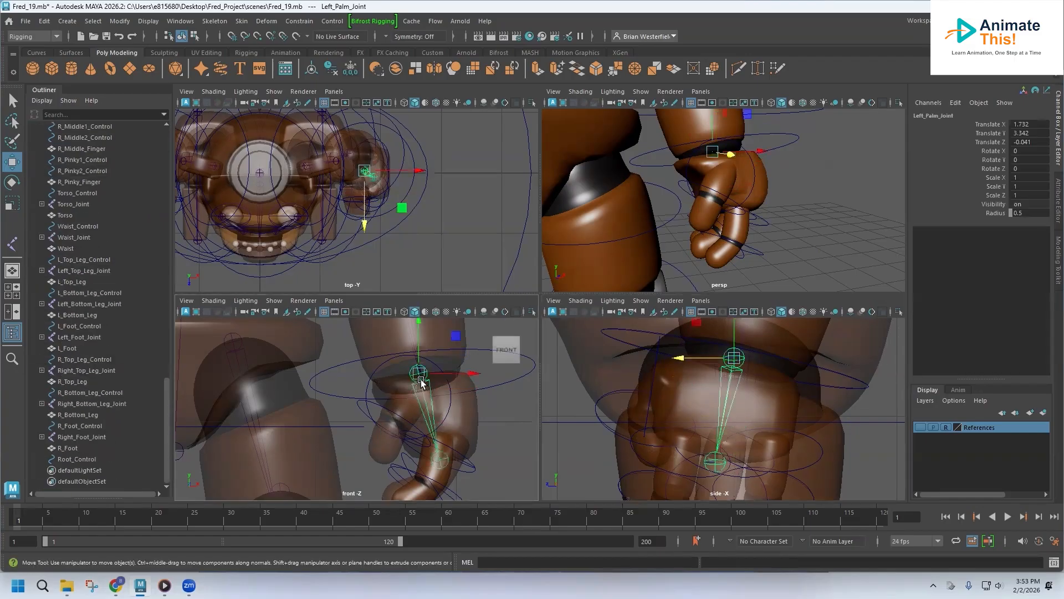
click(426, 390)
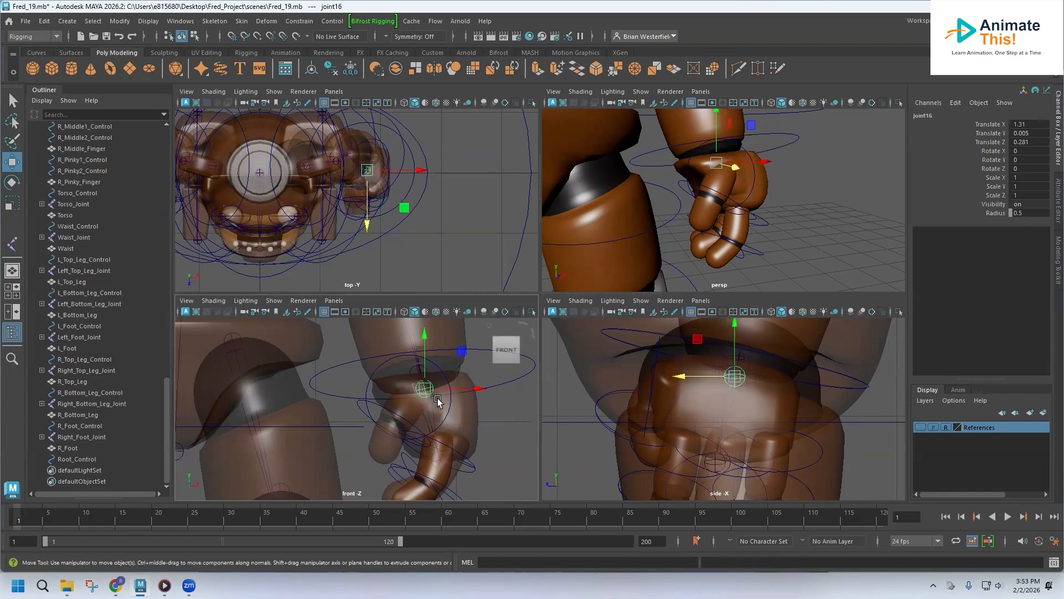
scroll(701, 390, up, 4)
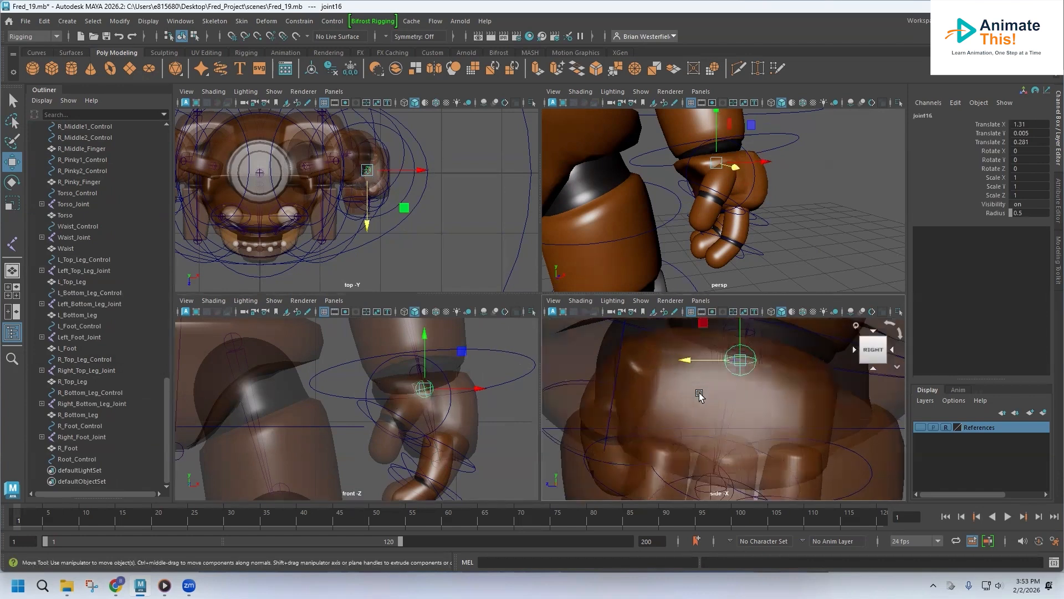
alt+middle_drag(677, 422, 669, 427)
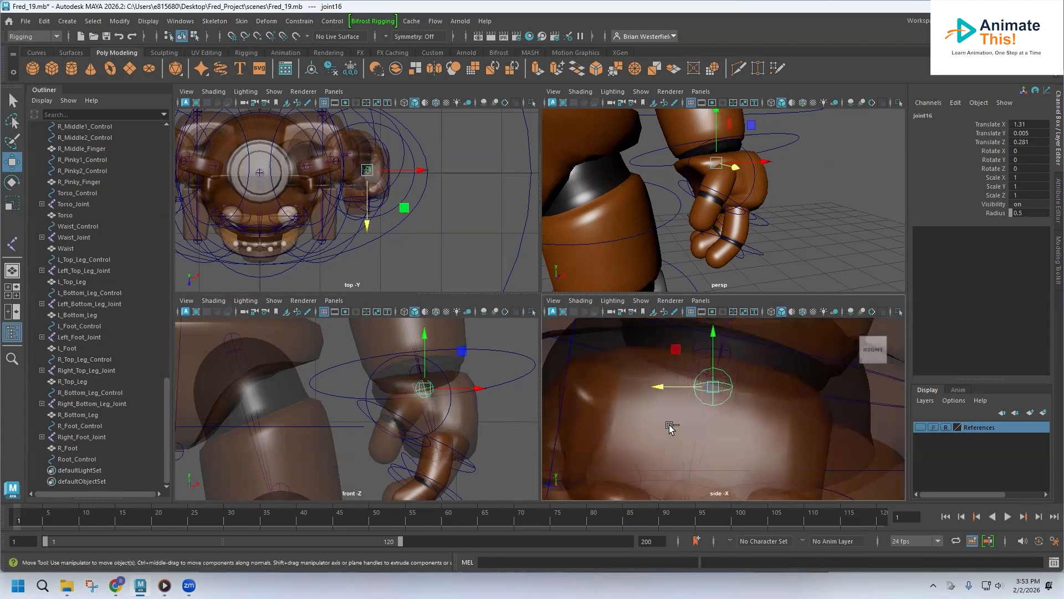
click(669, 425)
key(f)
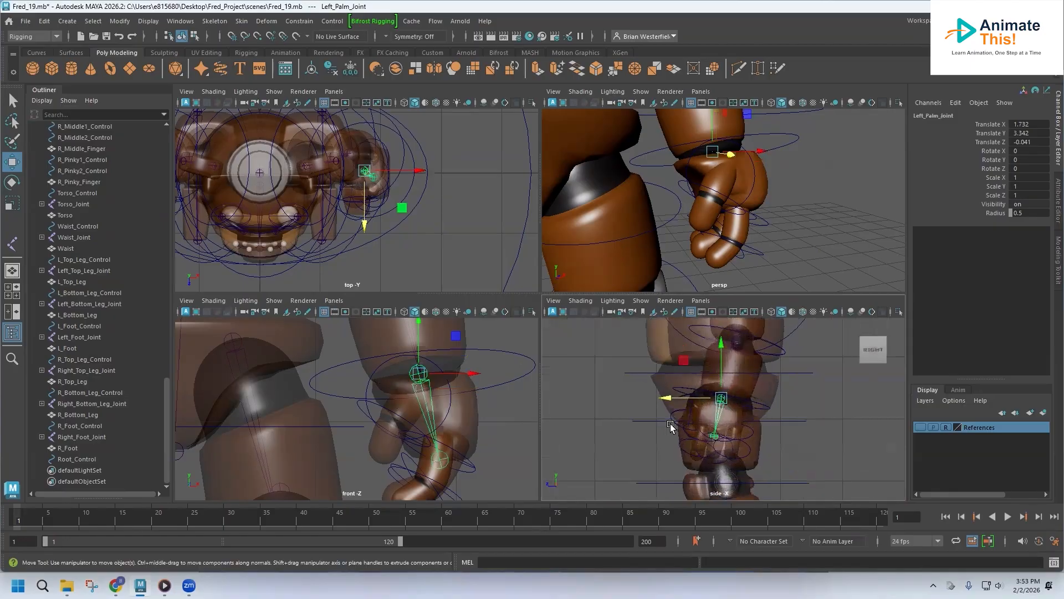
click(624, 417)
click(614, 434)
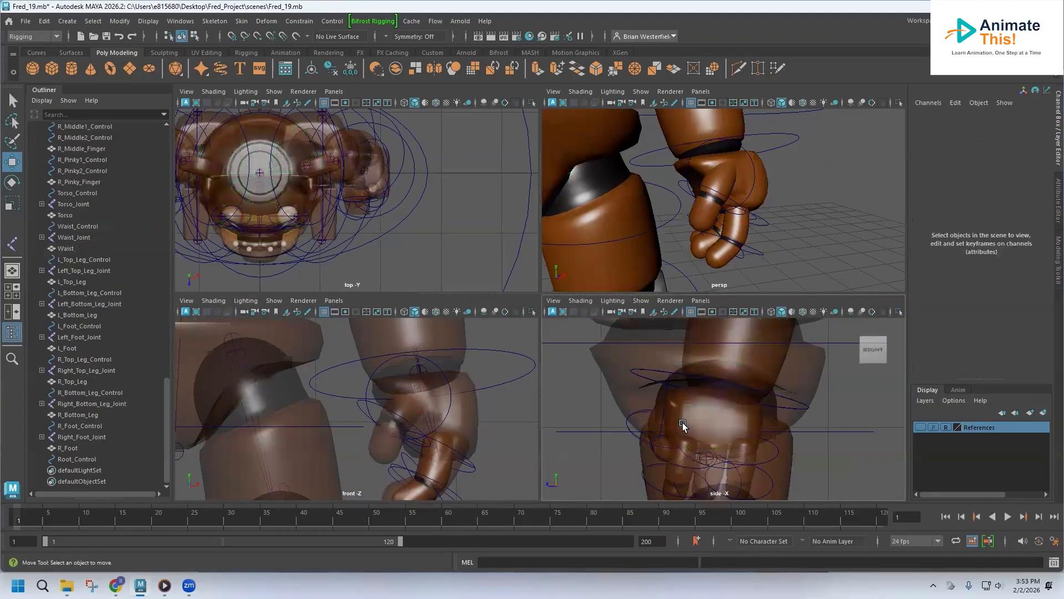
Check where the left forearm joint chain ends at the wrist in the side view
click(215, 22)
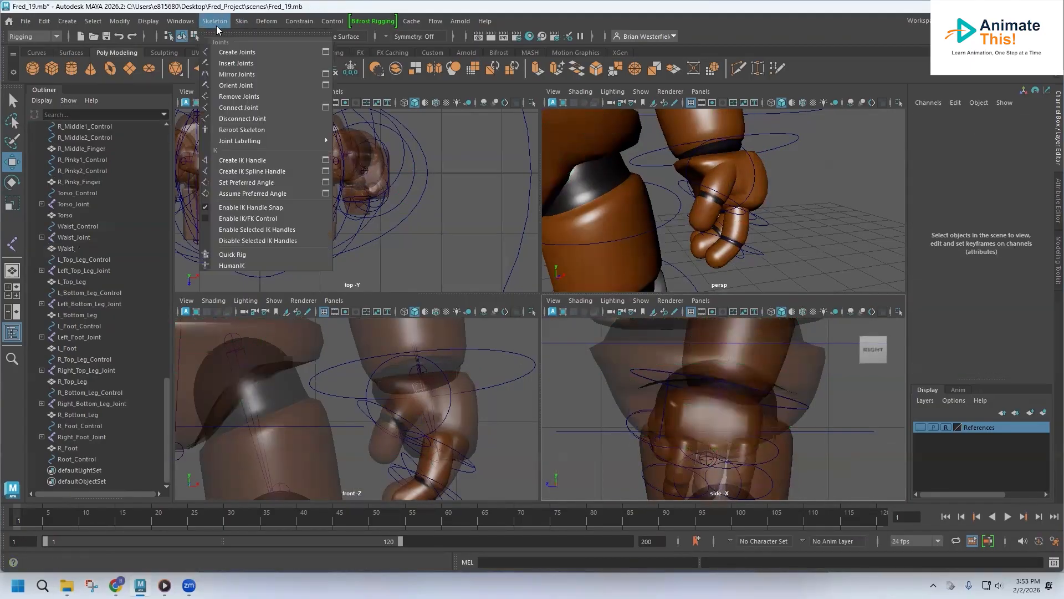
click(708, 341)
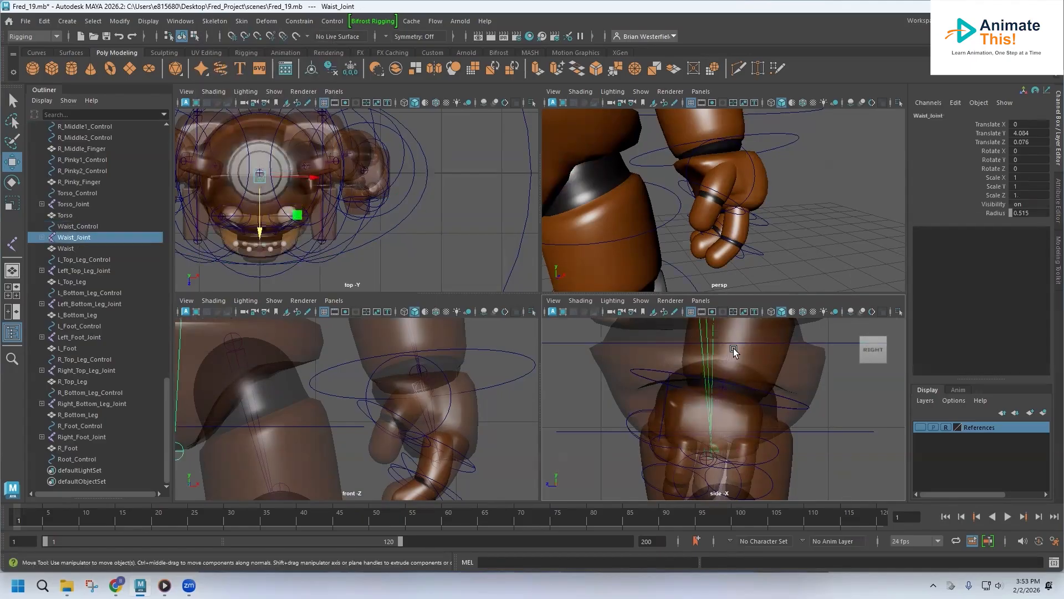
click(732, 351)
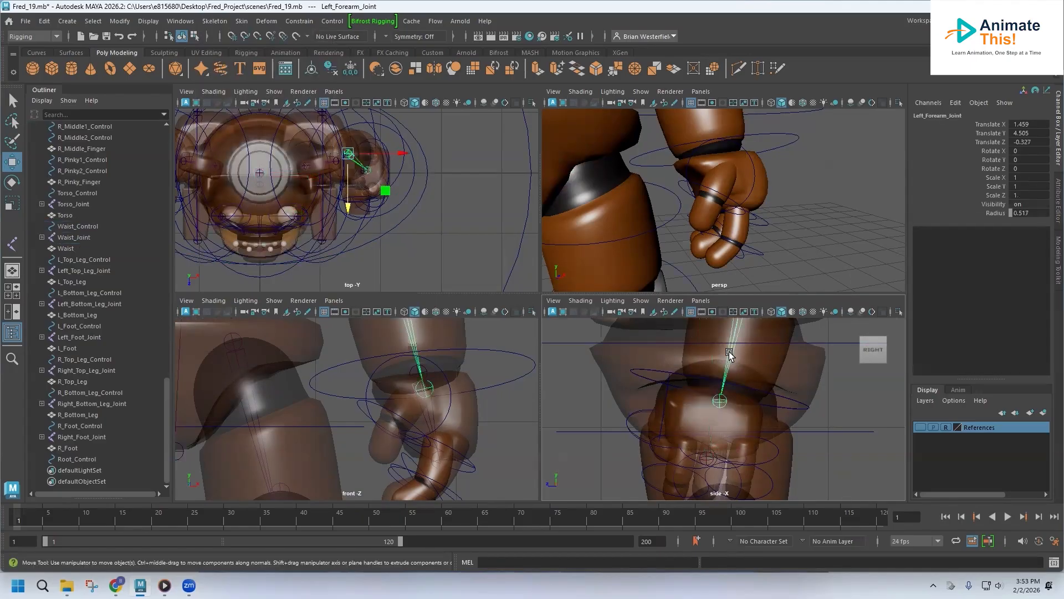
click(580, 382)
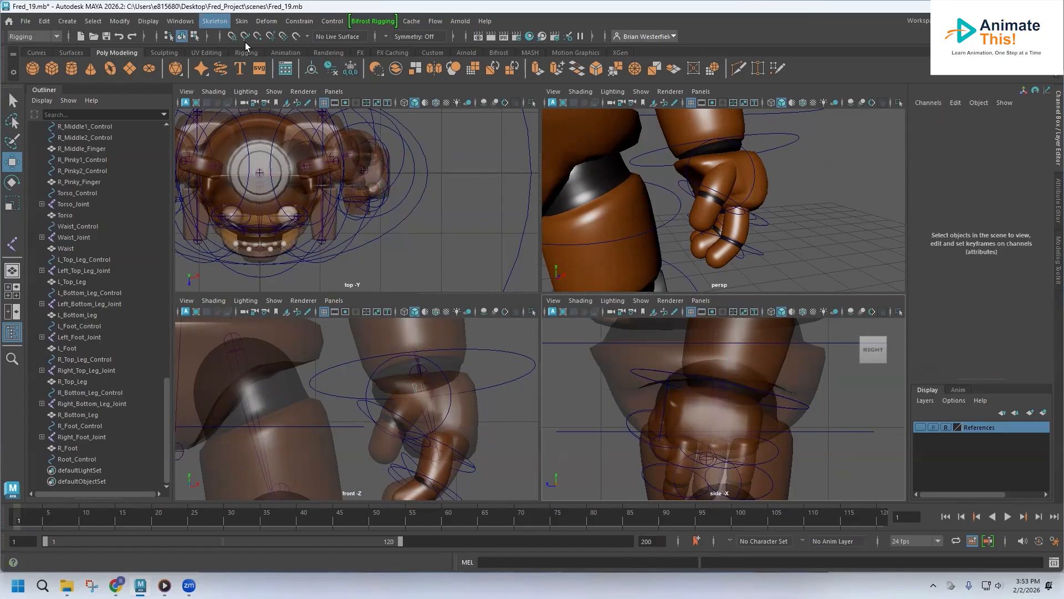
Create a three-joint chain for the left thumb in the side view, from the upper palm through the knuckle to the thumb tip
click(216, 23)
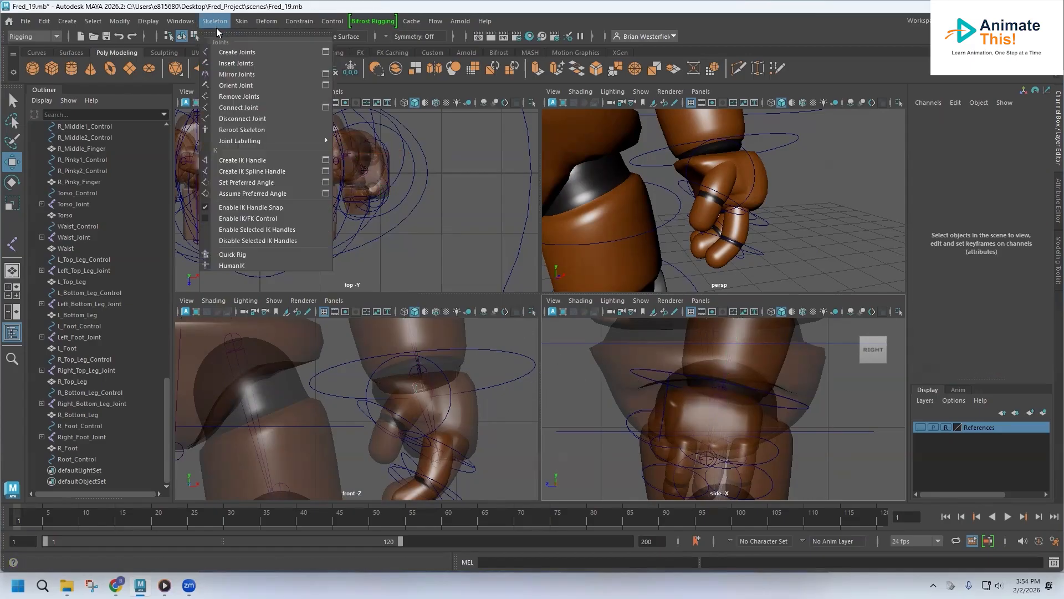
click(232, 51)
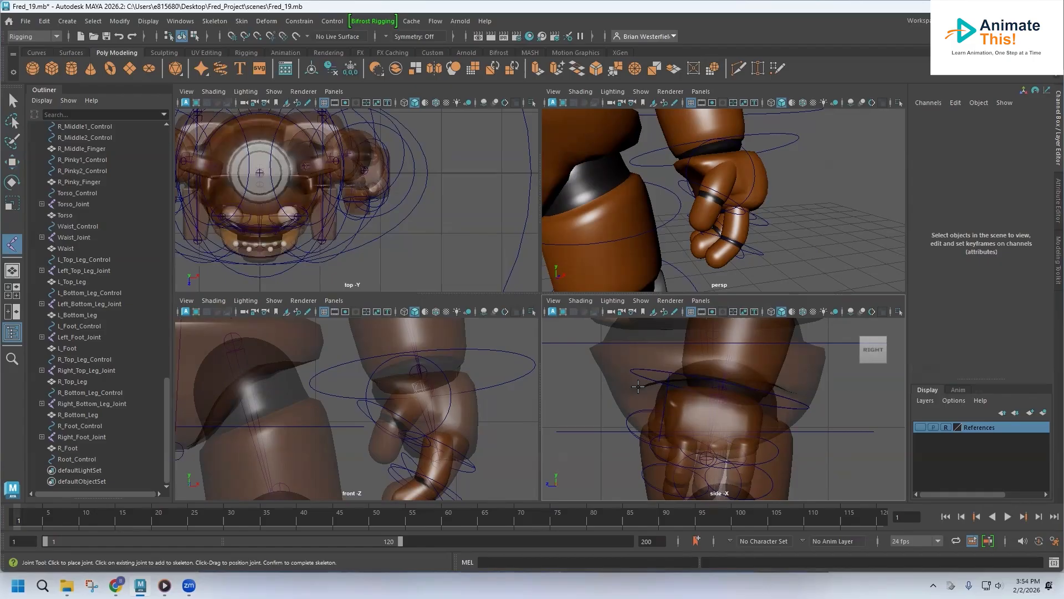
click(675, 397)
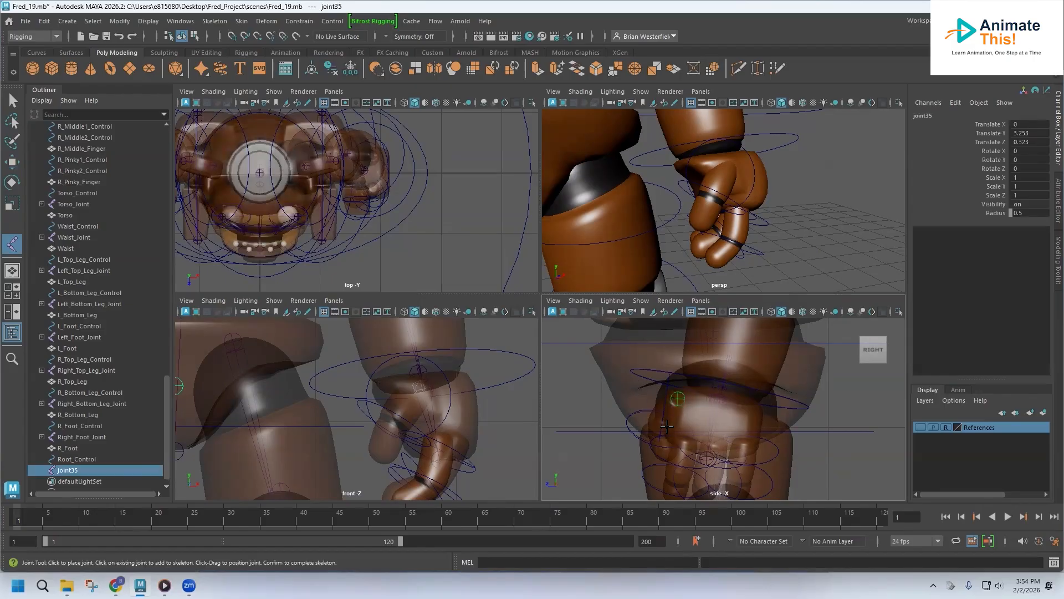
click(391, 421)
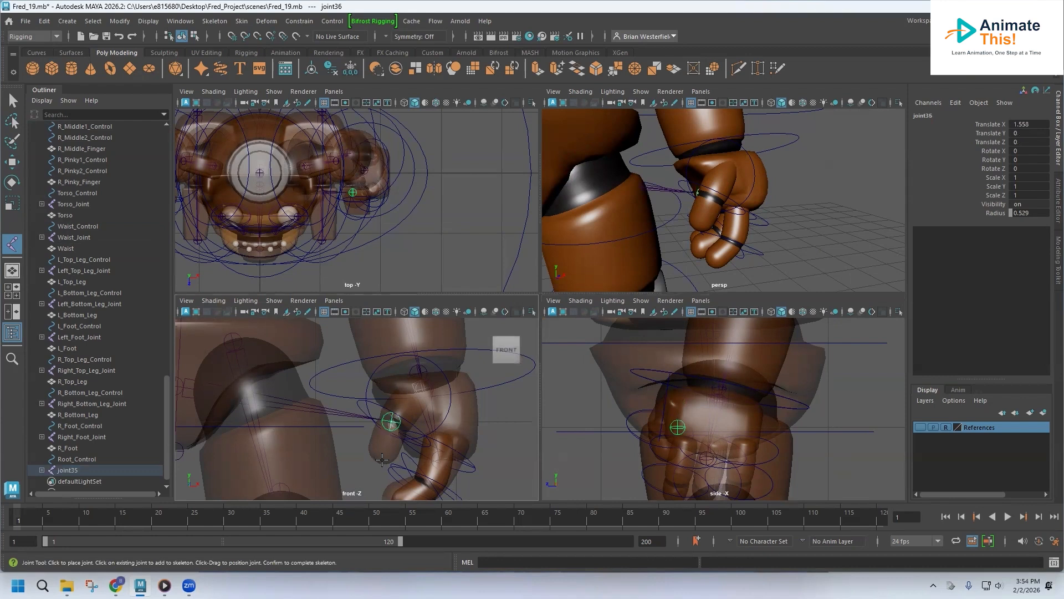
key(ctrl+z)
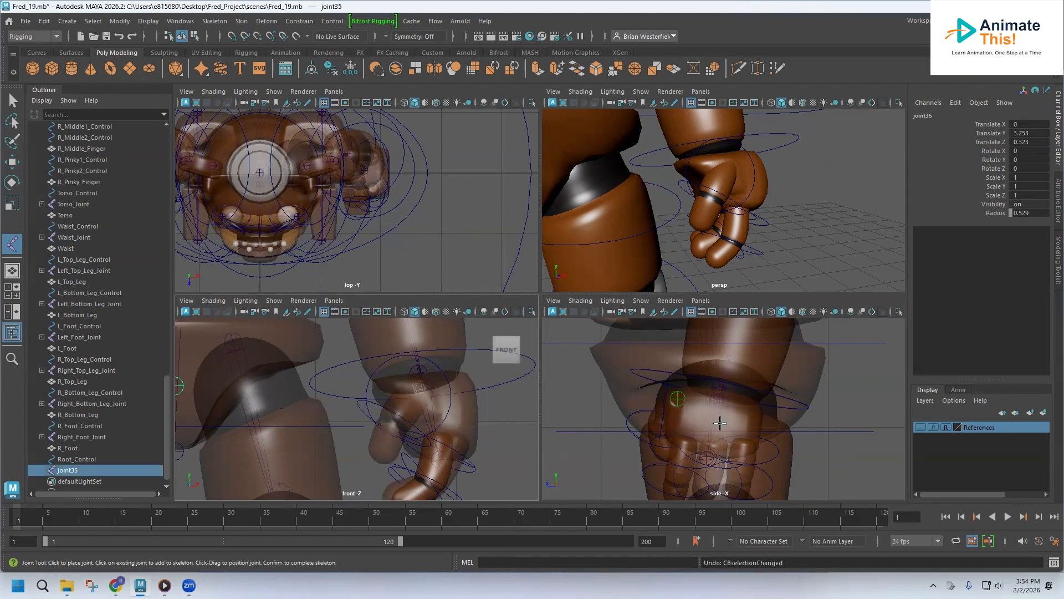
click(655, 435)
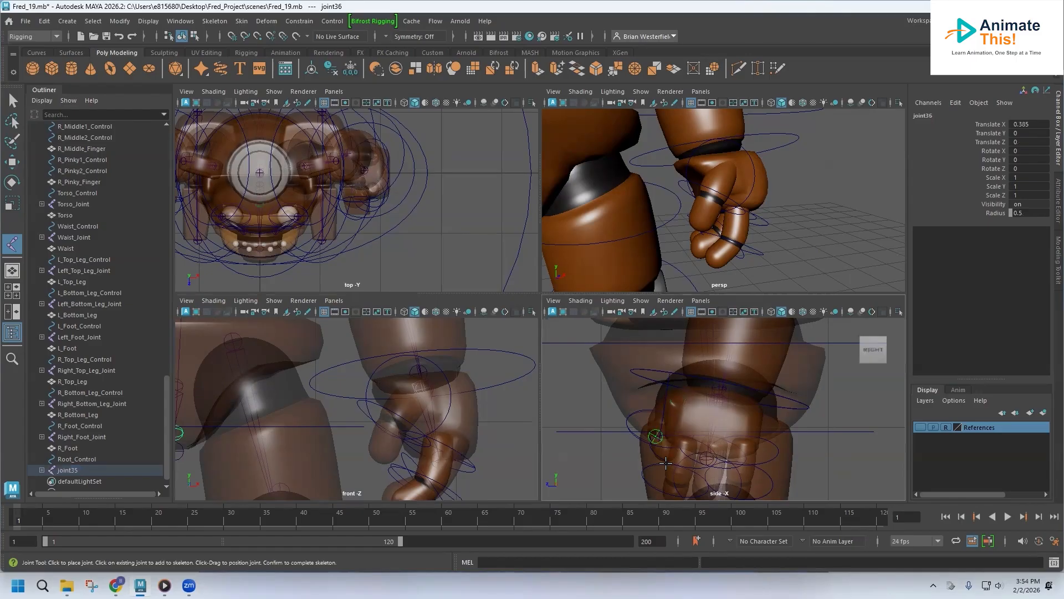
click(670, 459)
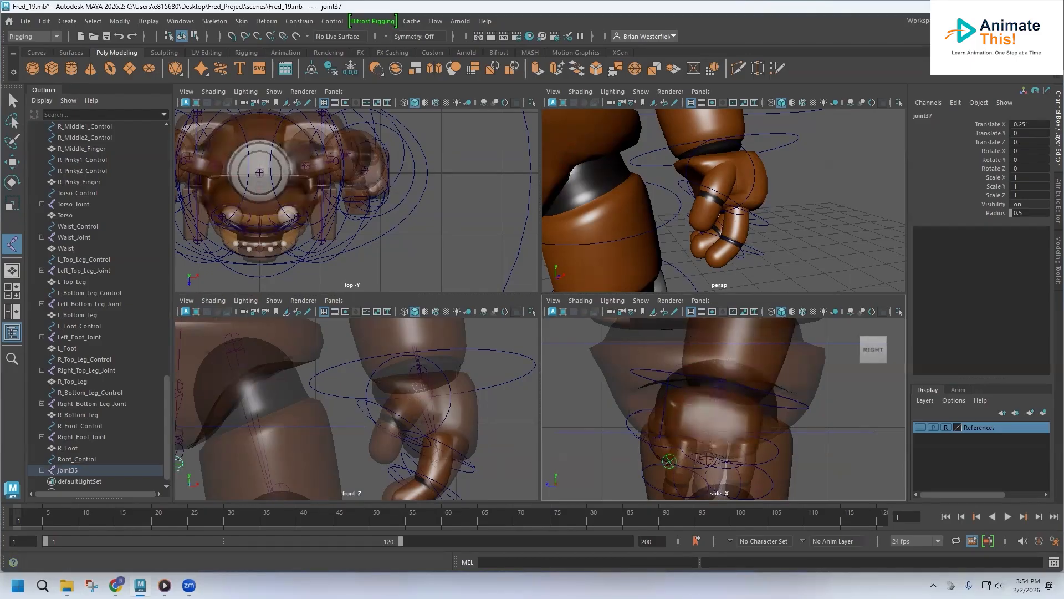
Move the new joint chain into the left hand in the front view and align its middle joint with the thumb's knuckle
click(12, 161)
drag(217, 388, 446, 432)
click(423, 429)
drag(394, 390, 395, 381)
Position the chain's end joint at the tip of the left thumb in the front view
click(388, 456)
drag(447, 452, 437, 452)
drag(383, 399, 384, 404)
drag(426, 457, 423, 457)
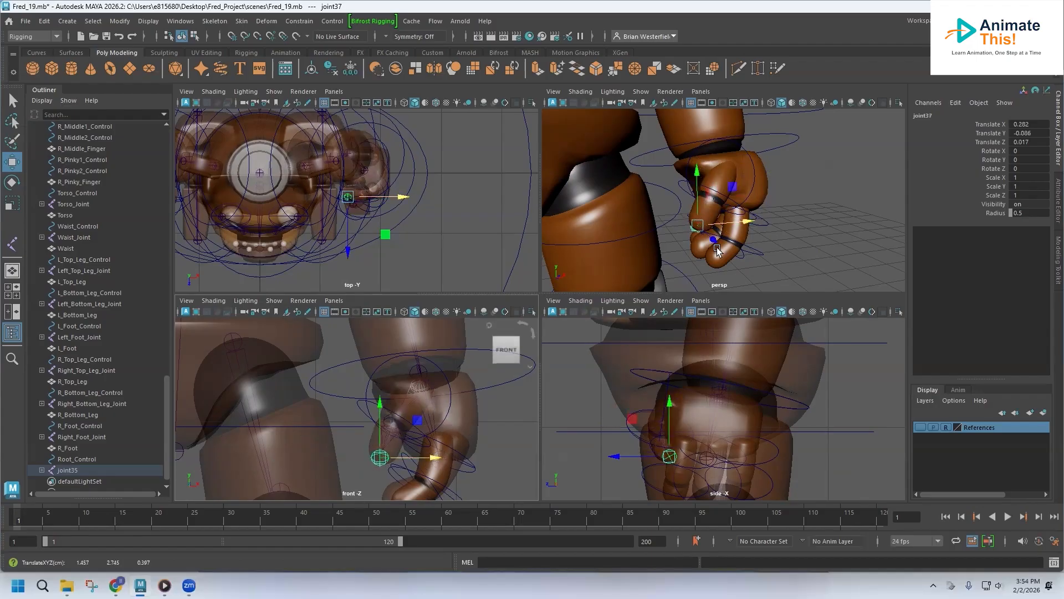
Check the thumb's end joint in the perspective view and lower it slightly toward the thumb tip
scroll(713, 212, up, 3)
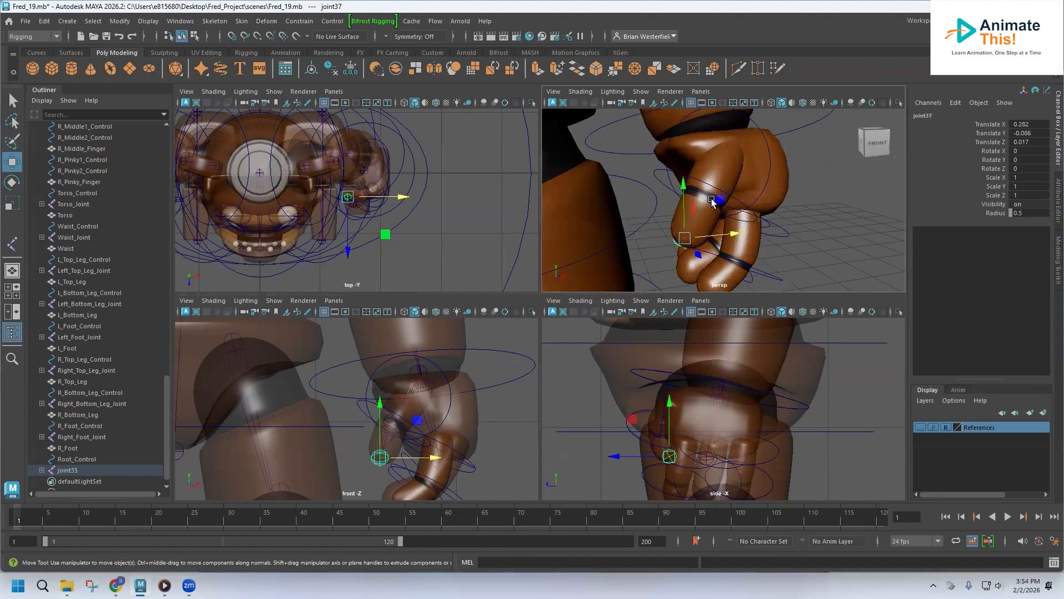
alt+drag(711, 205, 754, 194)
scroll(657, 223, up, 4)
scroll(644, 223, down, 4)
alt+drag(627, 223, 632, 238)
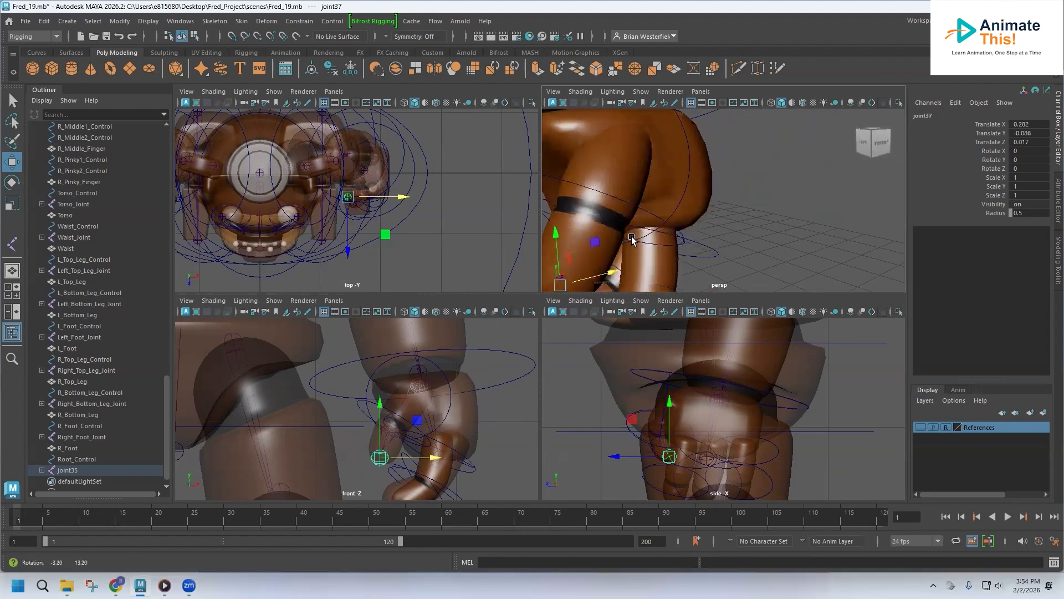
alt+middle_drag(623, 236, 722, 167)
scroll(722, 167, up, 2)
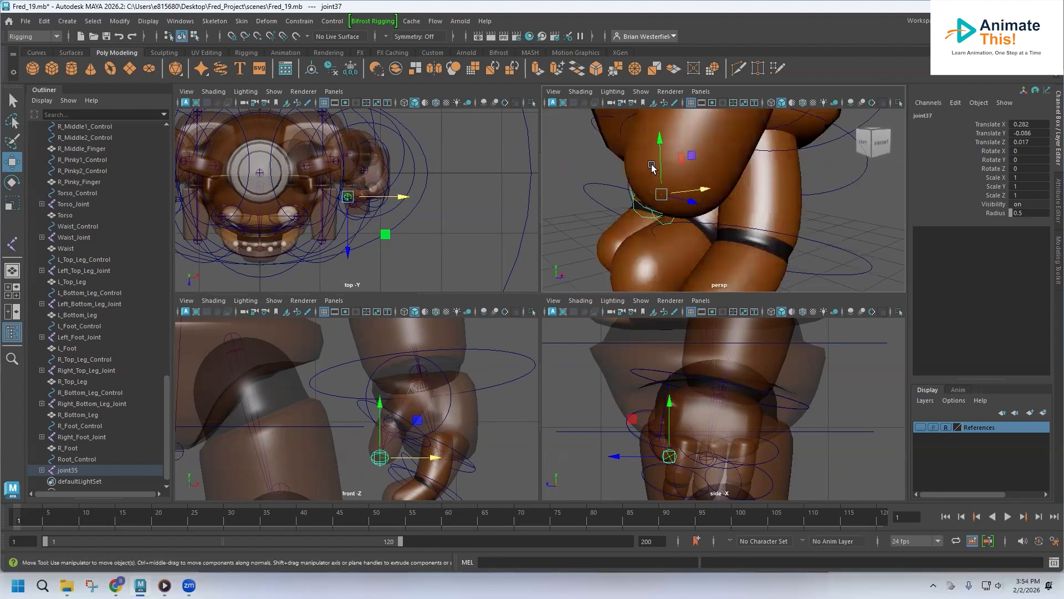
drag(378, 398, 391, 403)
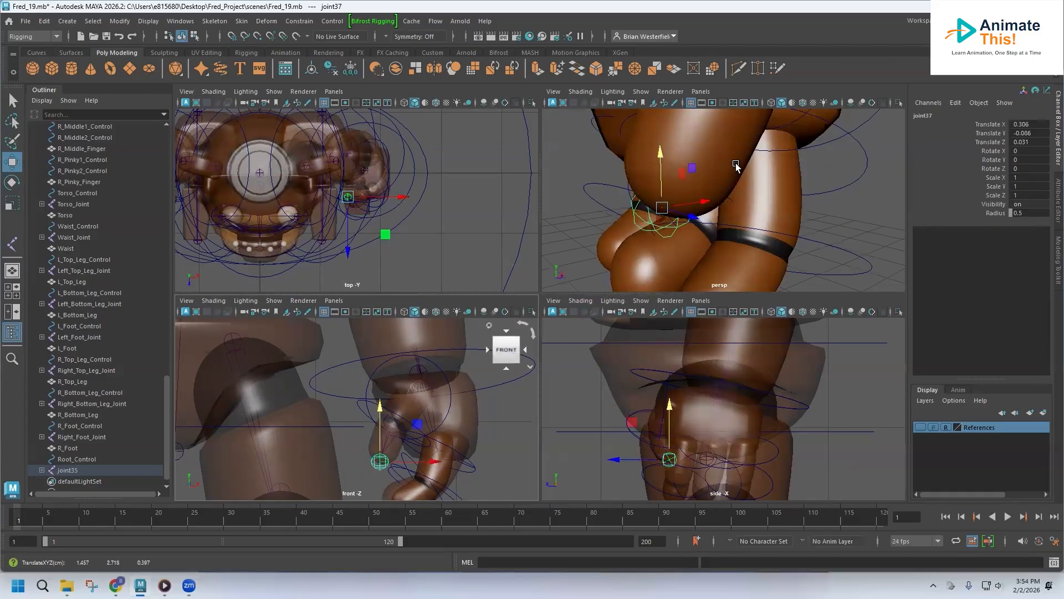
Fine-tune the position of the thumb chain's root joint near the left wrist and rename it Left_Thumb_Joint
click(409, 386)
drag(420, 362, 421, 360)
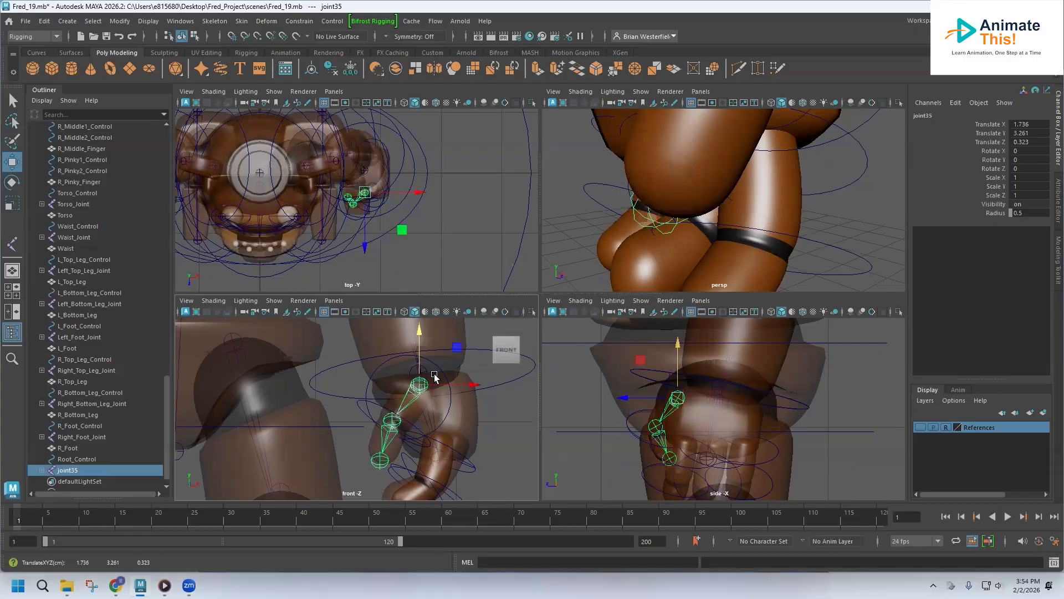
double_click(79, 469)
text(Left_Thumb_)
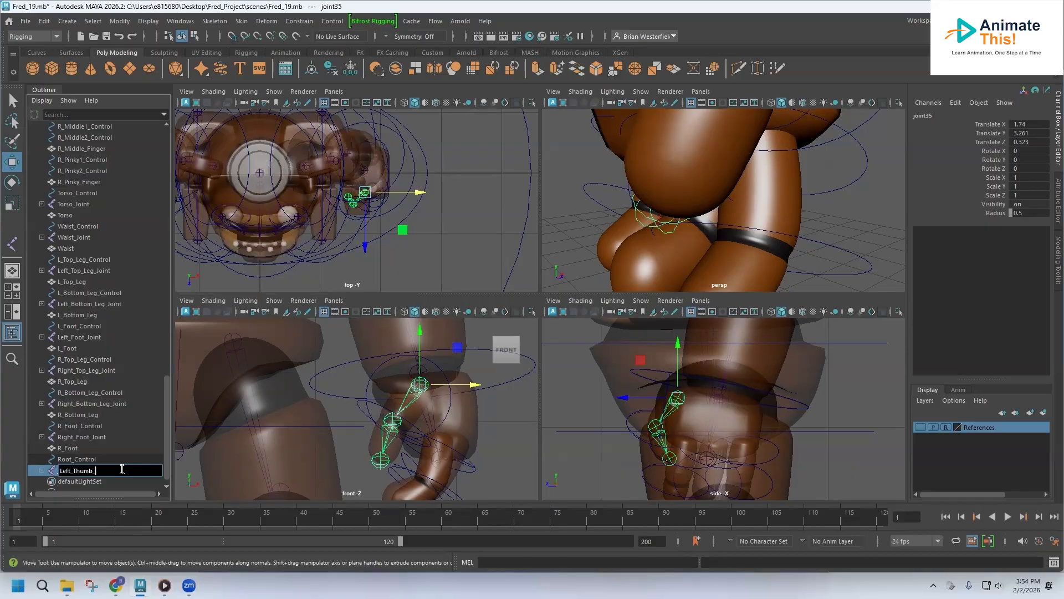
text(Joint)
key(Return)
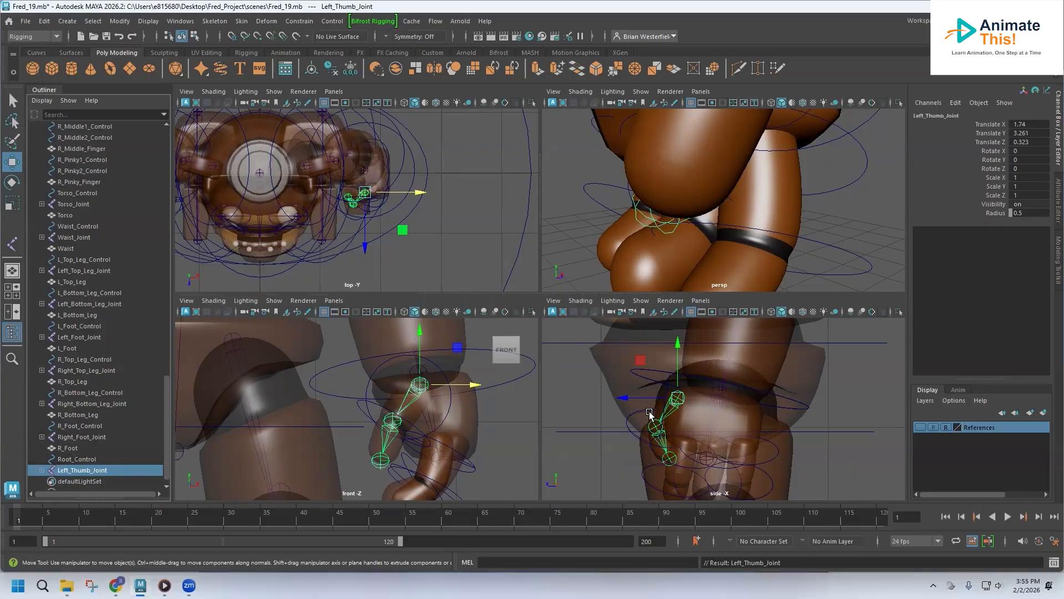
Create a three-joint chain for the left pointer finger in the side view, from its base through the middle bend to the fingertip
alt+middle_drag(682, 425, 671, 347)
alt+middle_drag(479, 432, 407, 381)
scroll(467, 394, up, 4)
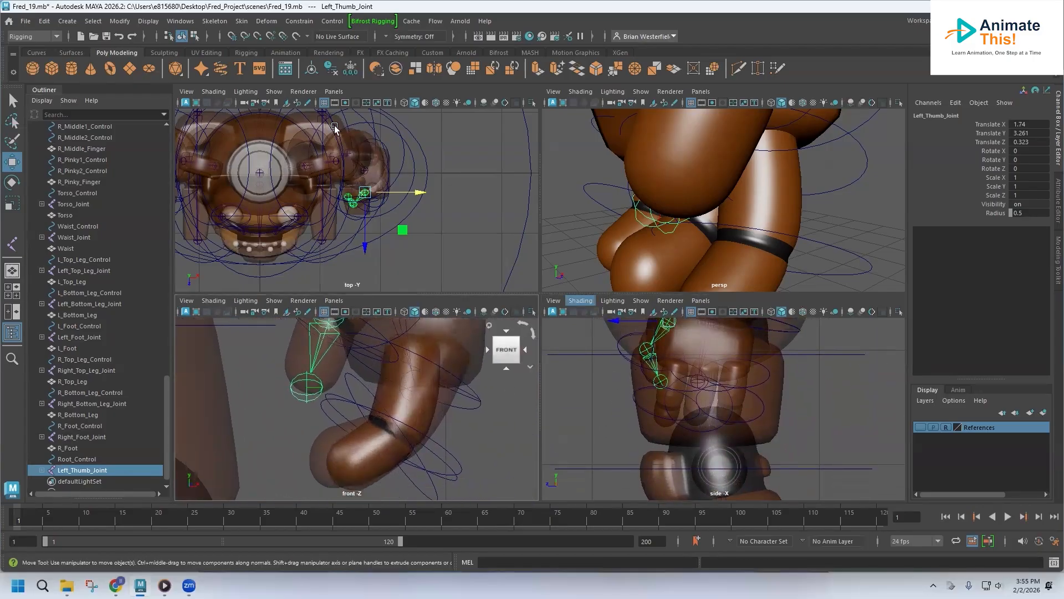
click(215, 21)
click(238, 52)
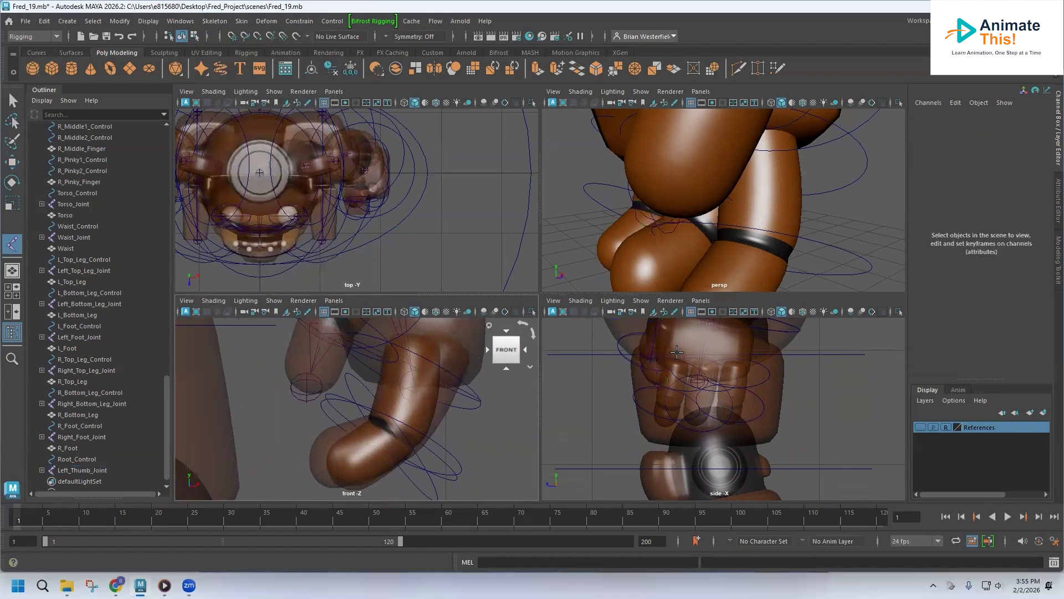
click(677, 360)
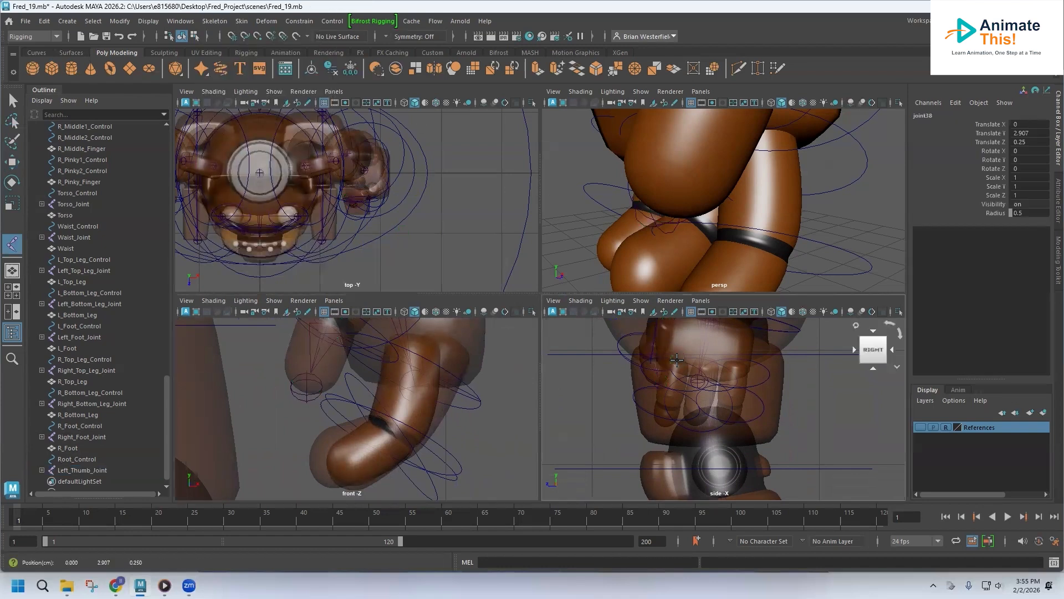
click(668, 406)
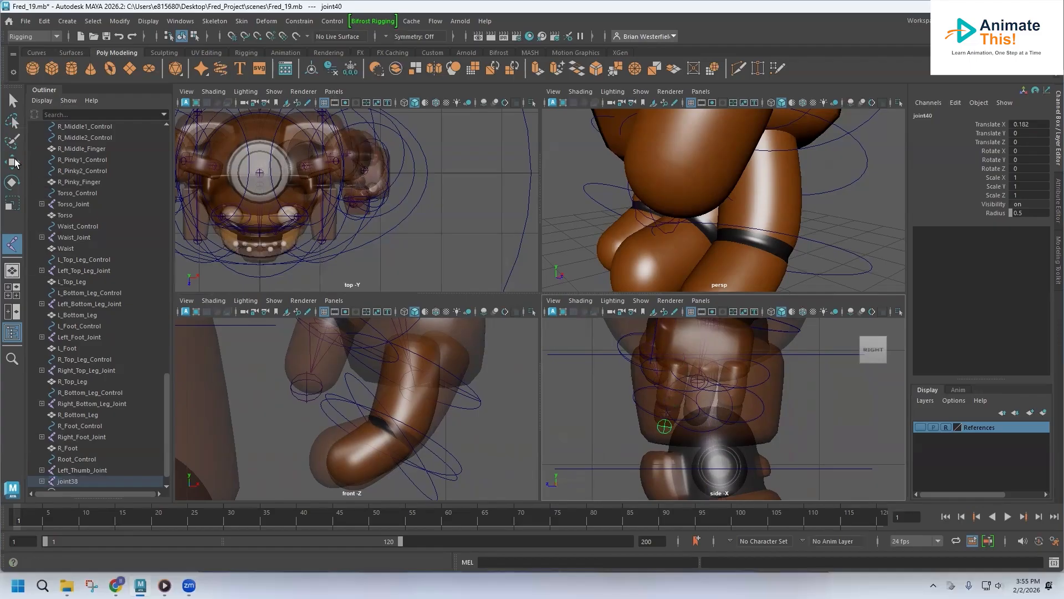
Move the pointer chain to Translate X 1.87 and fit its middle and end joints to the finger's bend and tip in the front view
key(w)
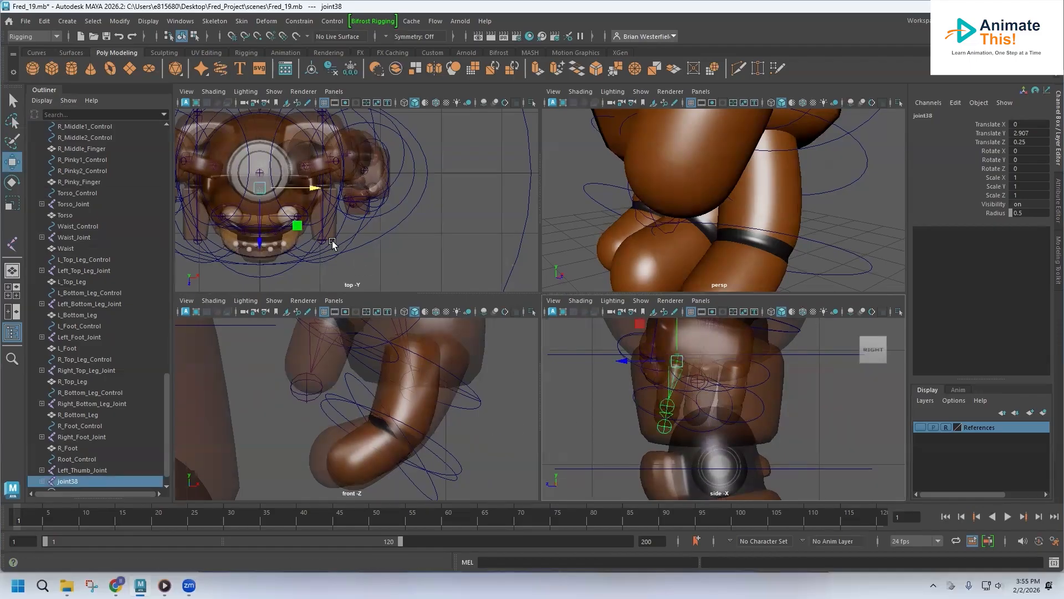
drag(320, 189, 427, 189)
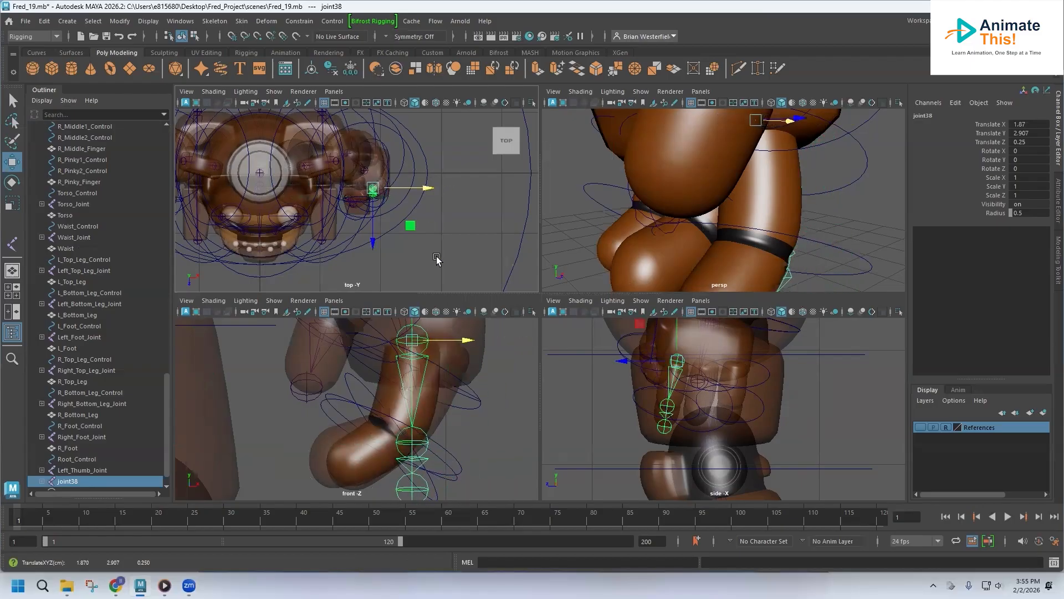
click(425, 442)
drag(462, 442, 439, 442)
drag(390, 381, 389, 372)
click(387, 486)
drag(441, 478, 385, 477)
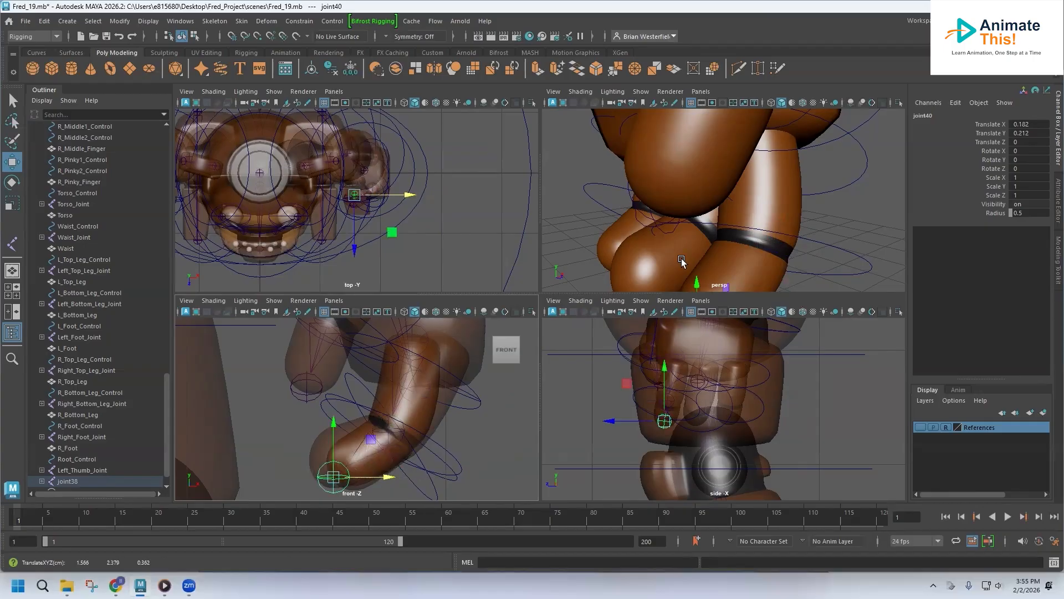
Check the pointer finger joints in the perspective view and rename the chain's root joint Left_Pointer_Joint
scroll(706, 175, down, 3)
alt+middle_drag(693, 212, 646, 178)
alt+drag(685, 183, 626, 184)
alt+middle_drag(627, 184, 586, 178)
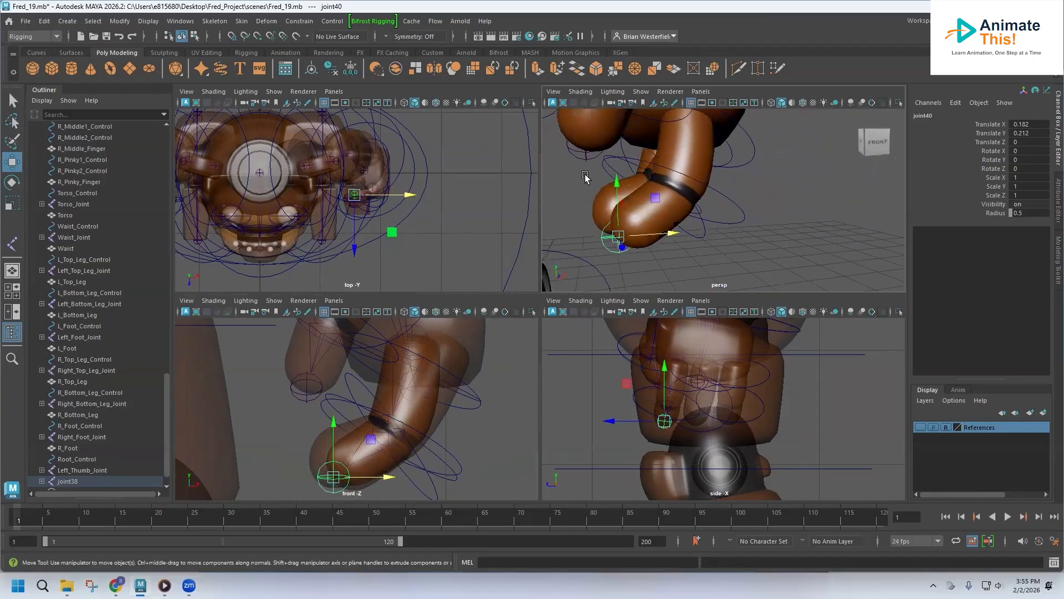
double_click(69, 482)
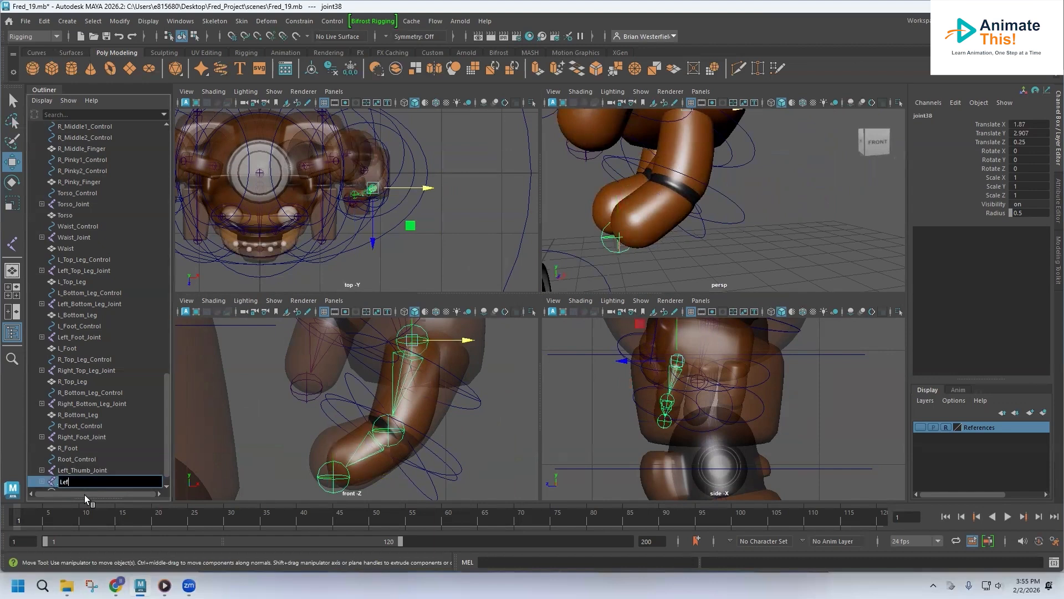
text(Left_Pointer_Joint)
key(Return)
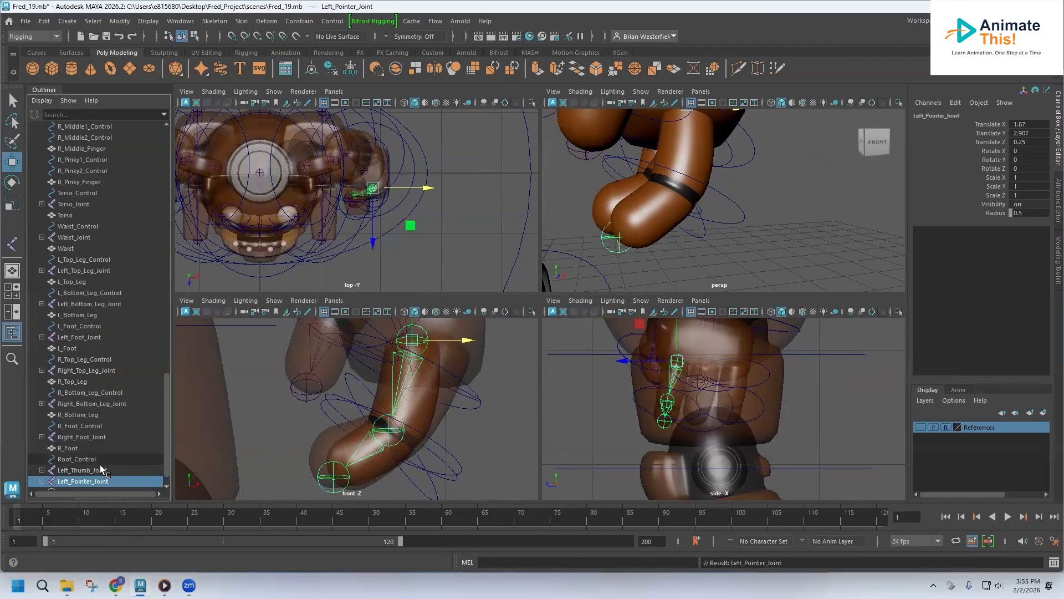
double_click(84, 482)
click(83, 482)
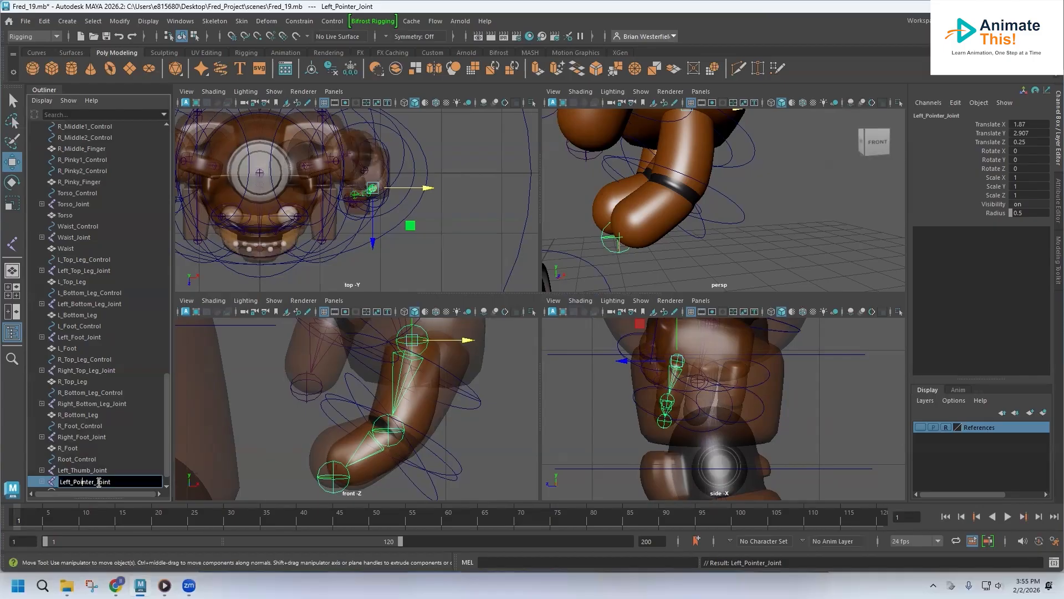
key(Return)
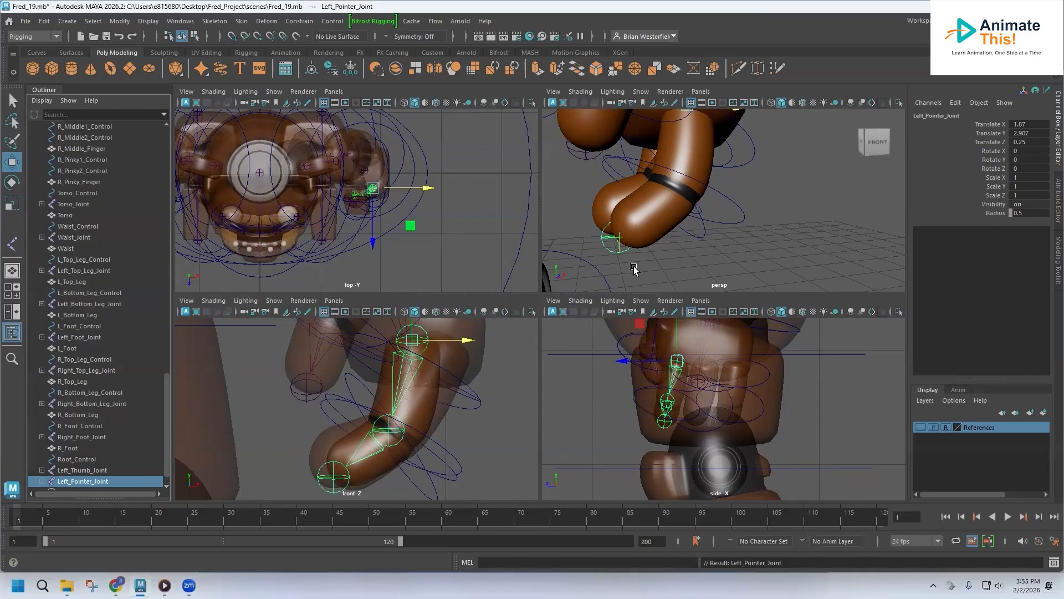
Adjust the pointer chain's end joint in the perspective view so it sits closer to the inside of the fingertip
alt+middle_drag(696, 165, 664, 205)
alt+drag(625, 182, 665, 189)
alt+middle_drag(596, 214, 824, 128)
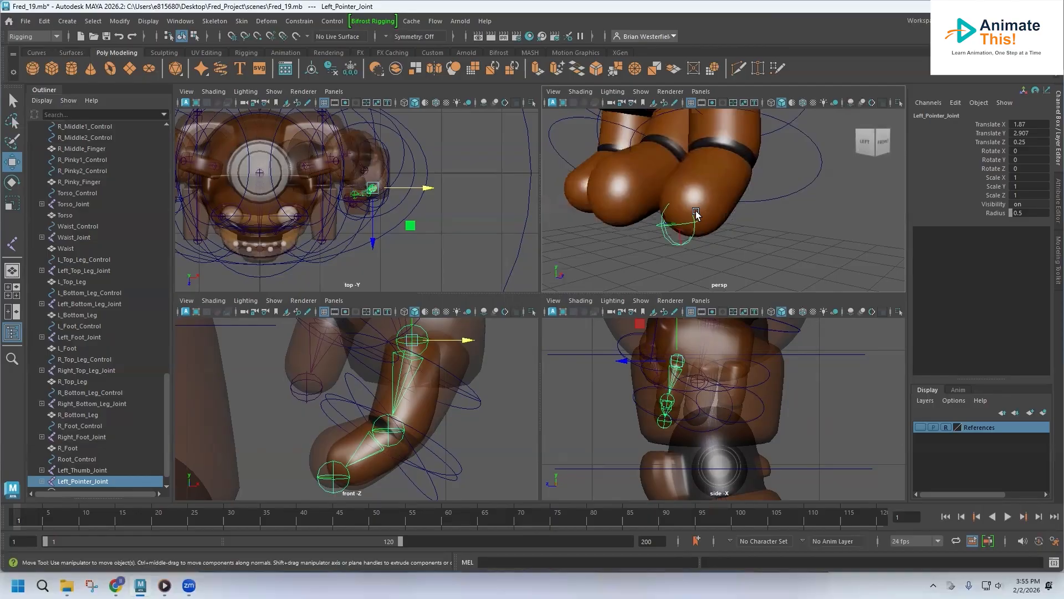
click(659, 228)
drag(707, 212, 680, 182)
Expand Left_Pointer_Joint in the Outliner to view its child joints
click(41, 481)
scroll(62, 451, down, 1)
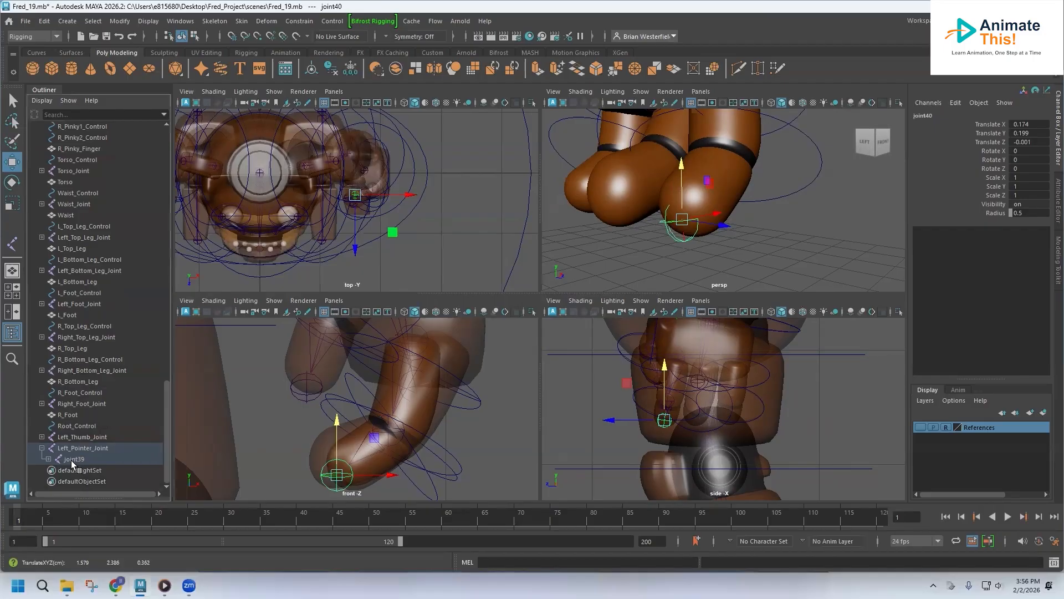
click(41, 449)
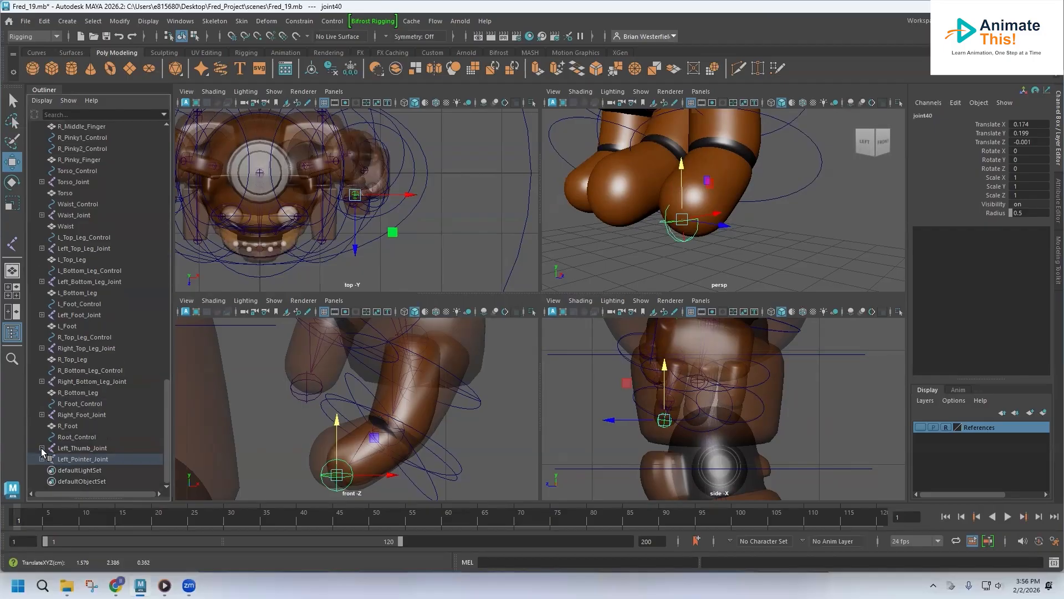
click(41, 459)
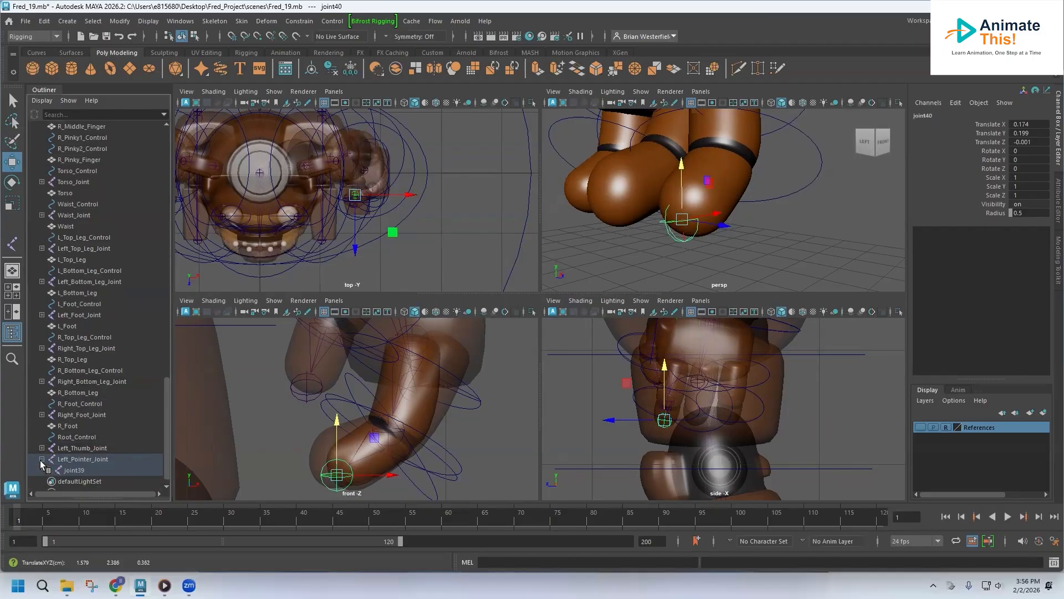
Collapse Left_Pointer_Joint and create a three-joint chain for the left middle finger in the front view, from knuckle through bend to tip
click(42, 459)
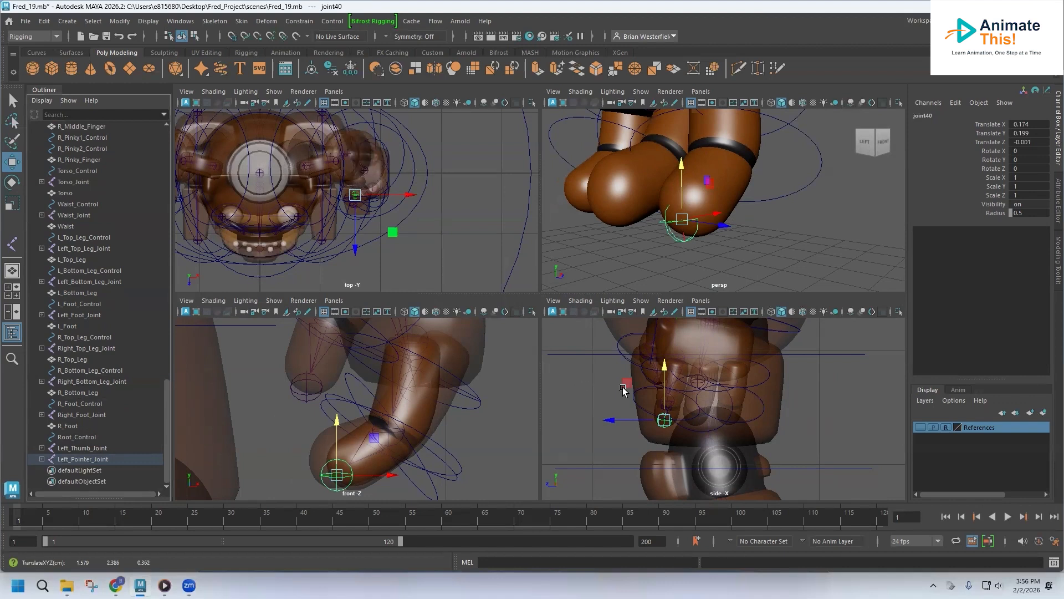
scroll(672, 413, up, 3)
alt+middle_drag(674, 406, 671, 457)
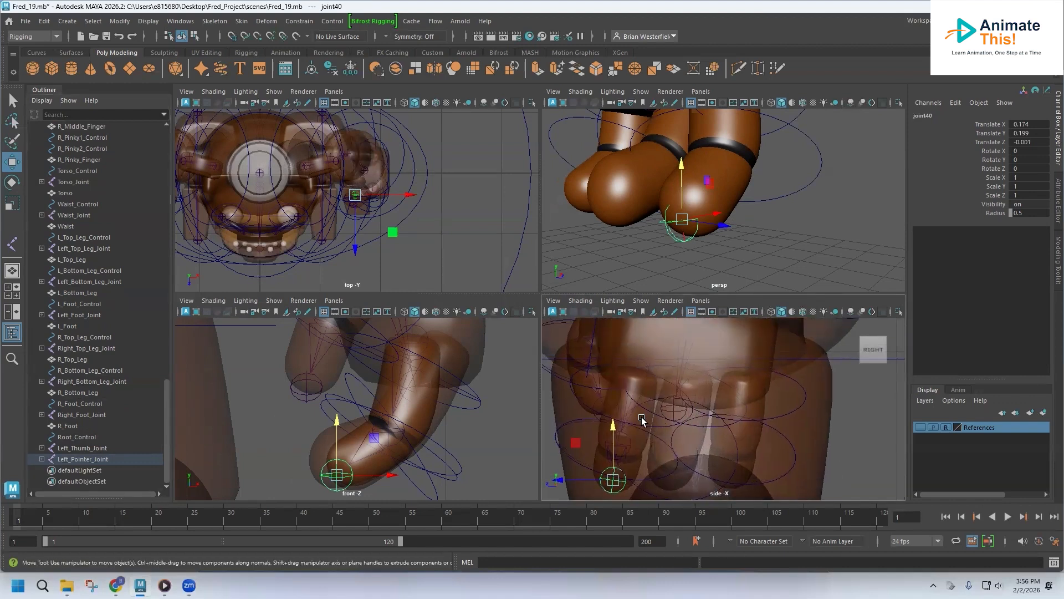
click(554, 403)
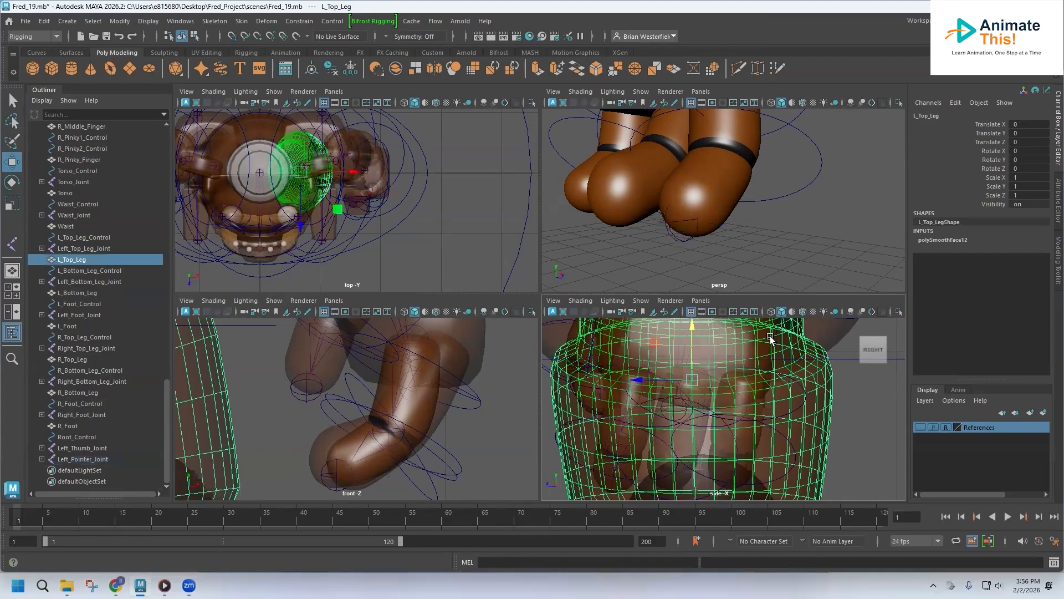
click(853, 396)
click(216, 21)
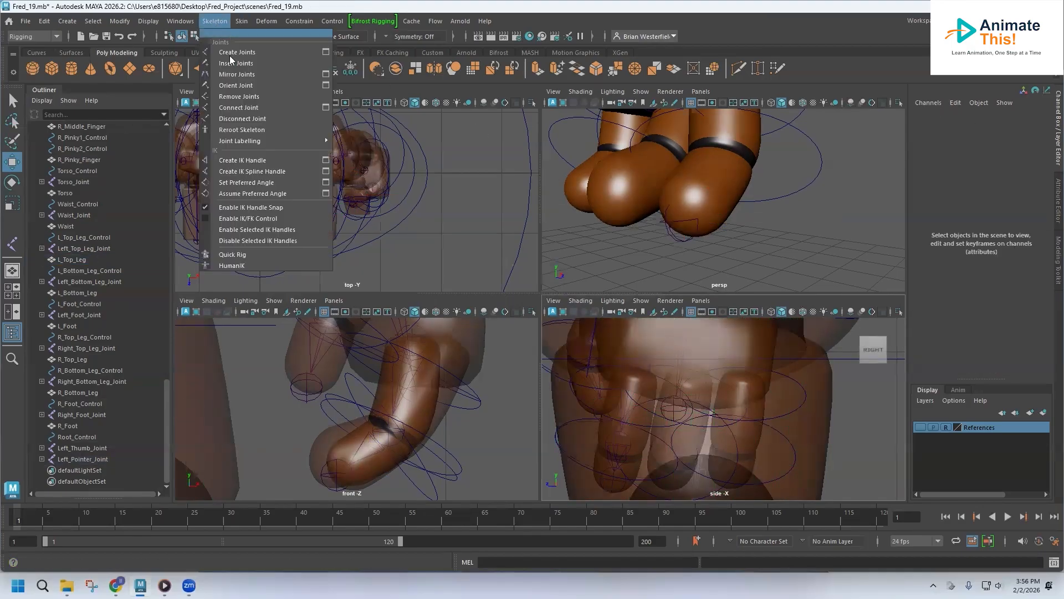
click(234, 56)
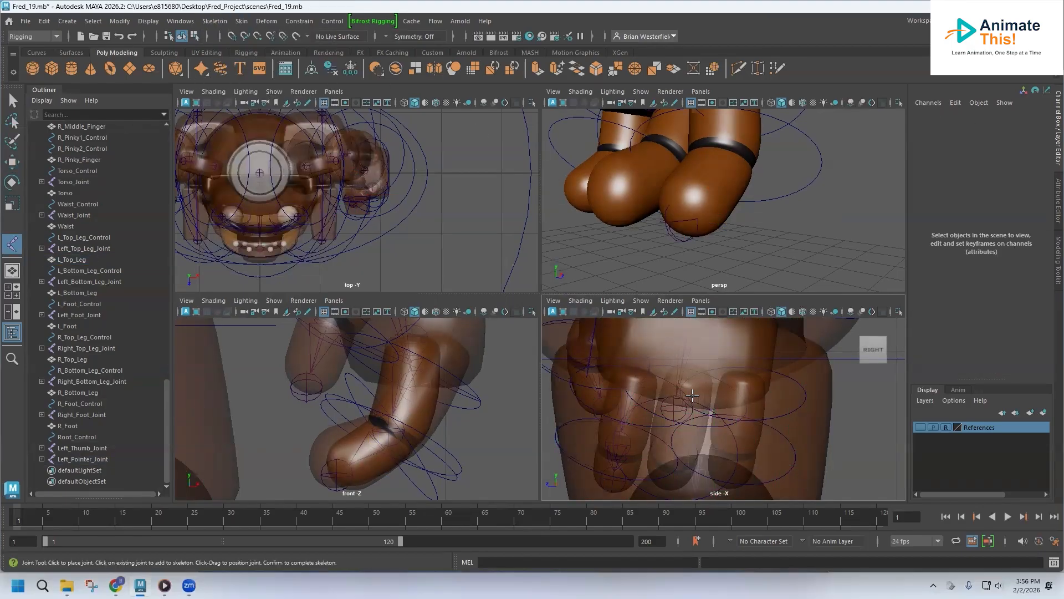
click(449, 336)
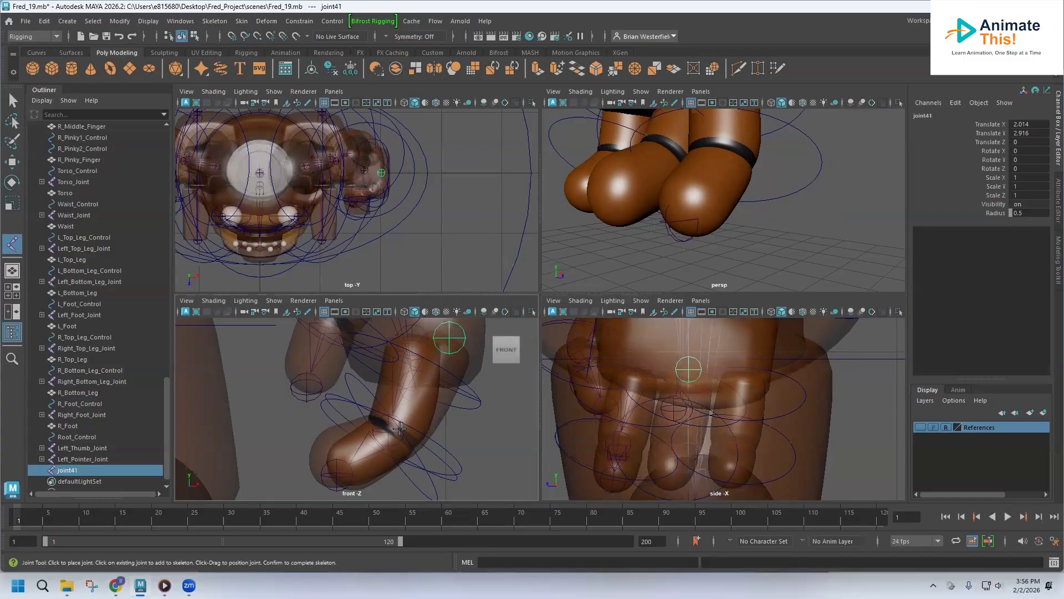
click(396, 438)
click(312, 471)
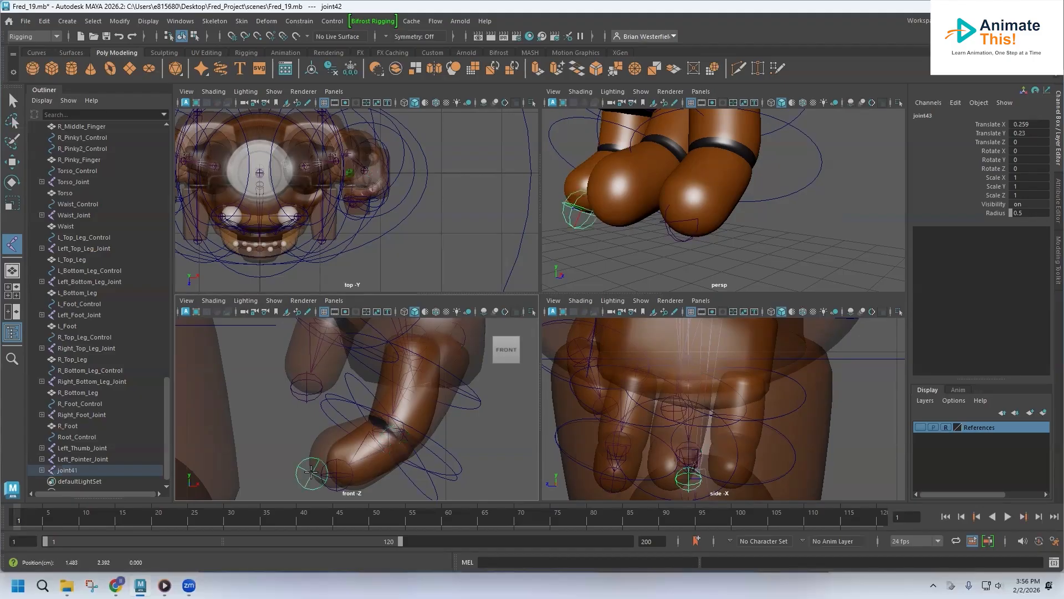
Align the middle finger chain in the side view, with its root at Translate Z -0.011 and its other joints over the finger's bend and tip
click(12, 161)
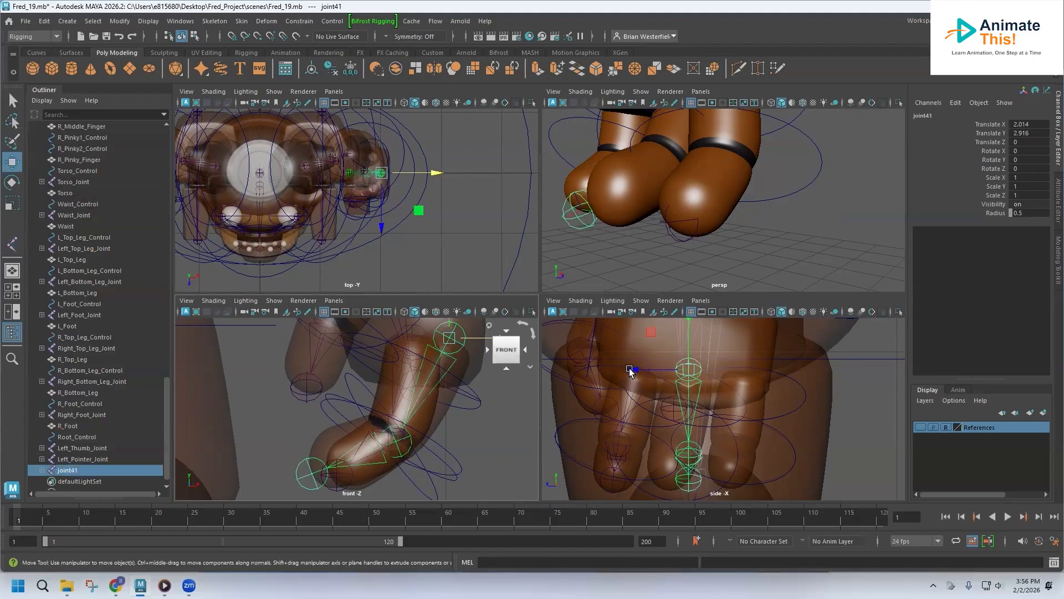
drag(630, 371, 636, 372)
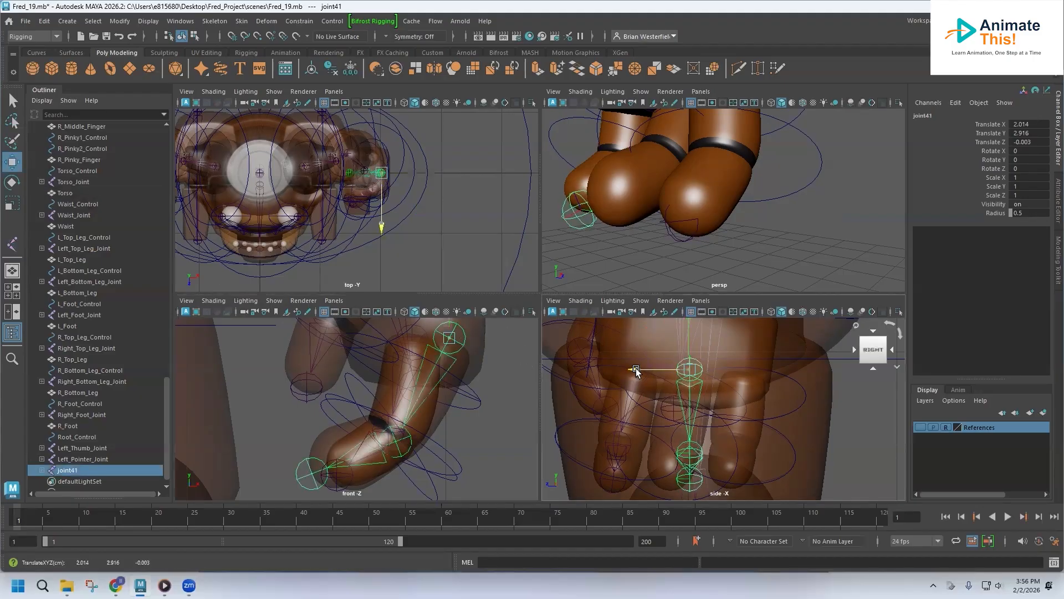
click(683, 442)
drag(636, 453, 617, 451)
drag(672, 404, 672, 403)
click(668, 489)
drag(631, 479, 623, 479)
drag(600, 161, 736, 228)
alt+middle_drag(736, 227, 470, 194)
alt+drag(799, 235, 638, 224)
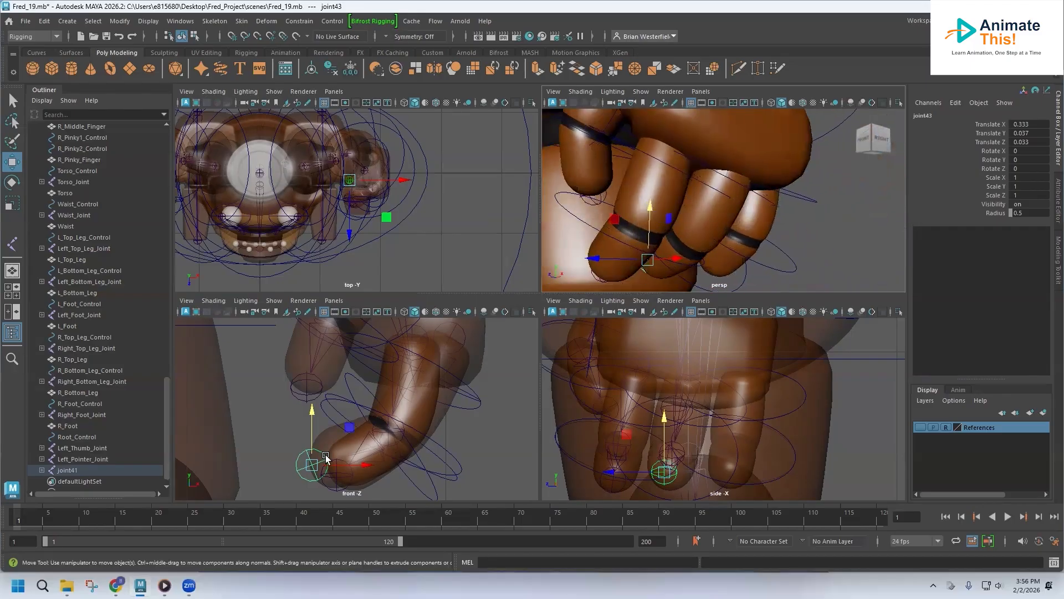
Nudge the middle finger chain's bend joint slightly along Z in the side view to center it in the finger
click(414, 402)
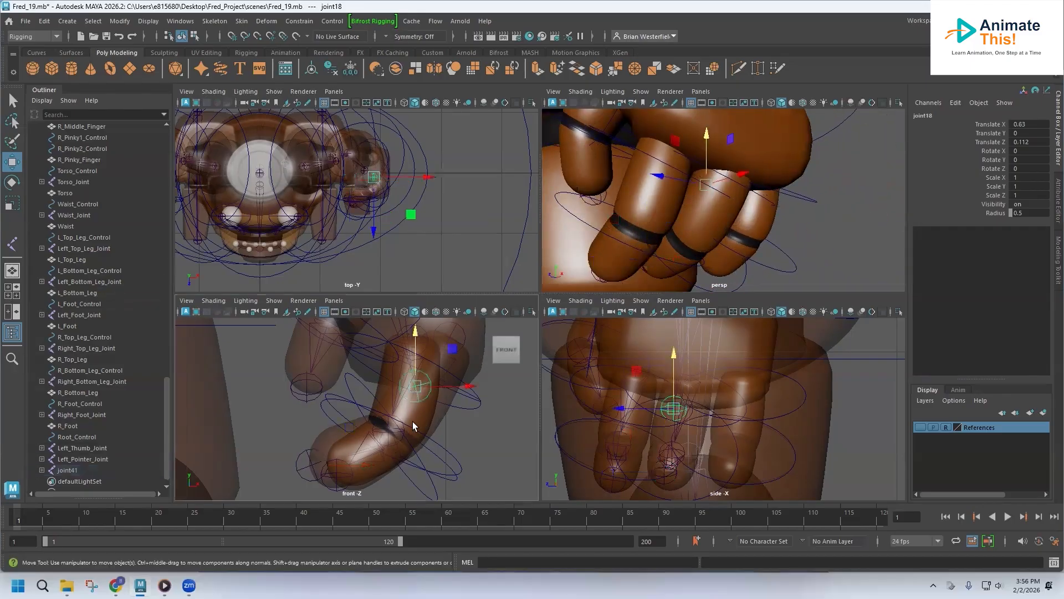
click(64, 471)
alt+drag(696, 184, 720, 195)
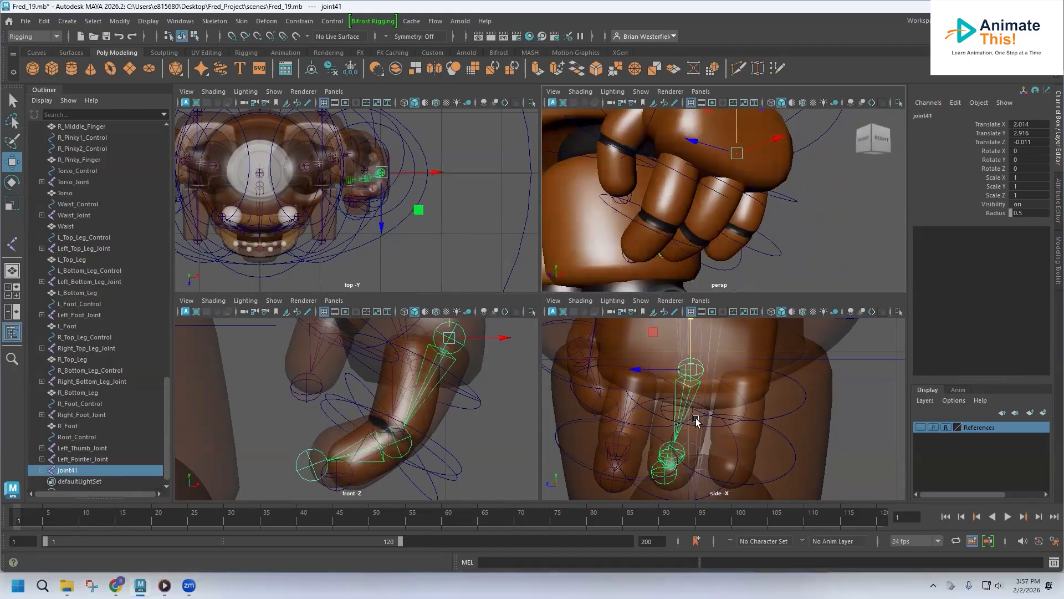
click(681, 443)
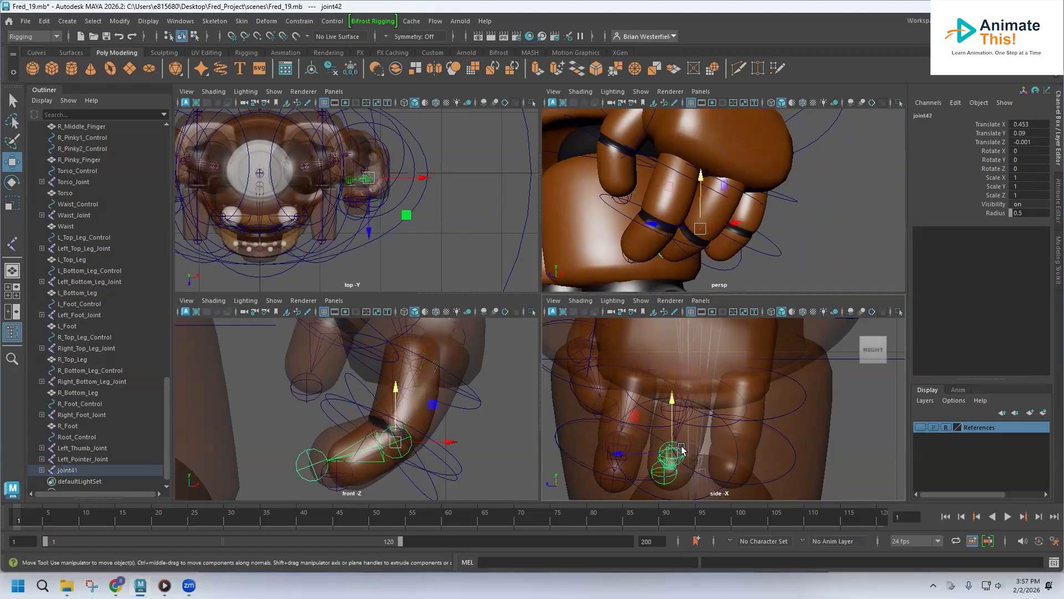
drag(639, 454, 641, 455)
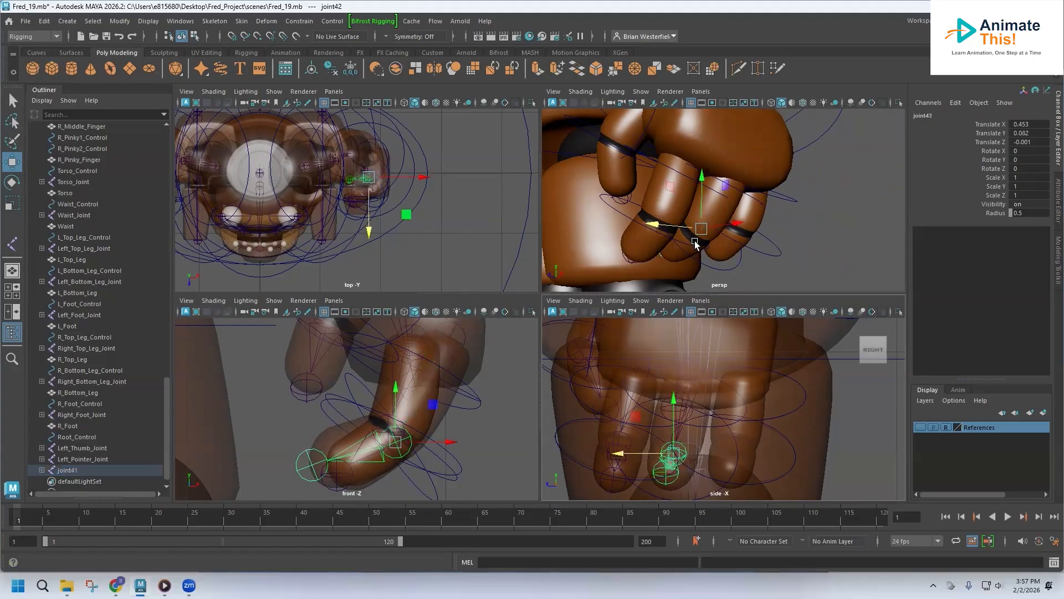
Rename the middle finger chain's root joint Left_Middle_Finger_Joint
double_click(68, 470)
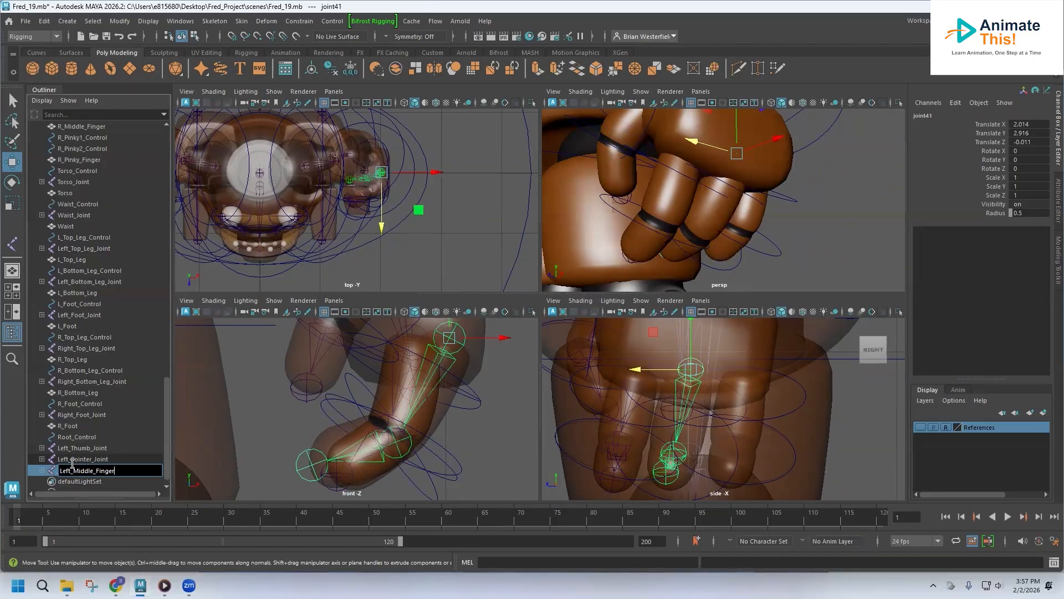
text(t)
key(Return)
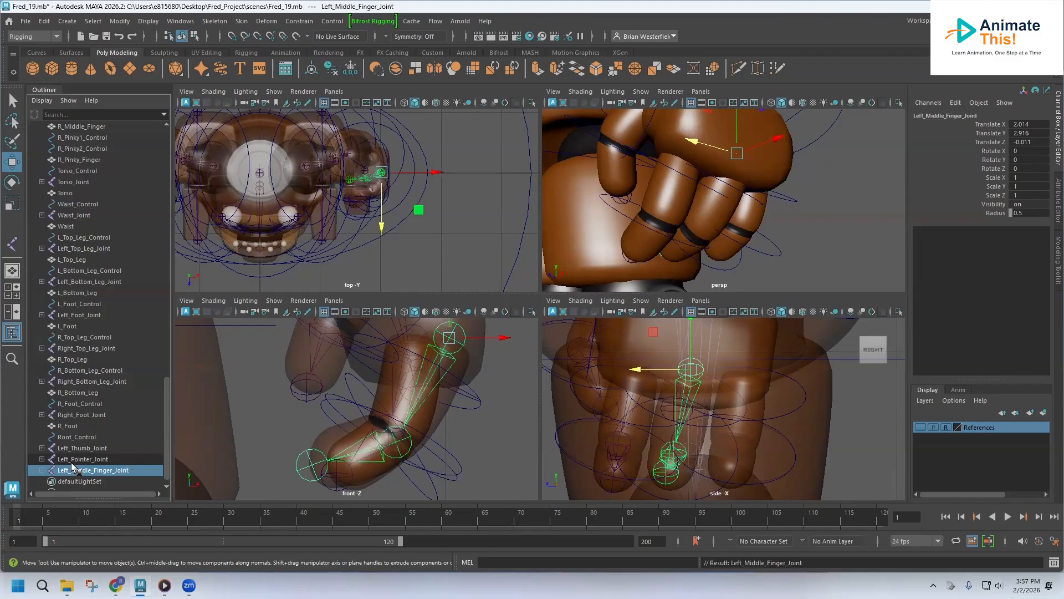
scroll(80, 426, down, 1)
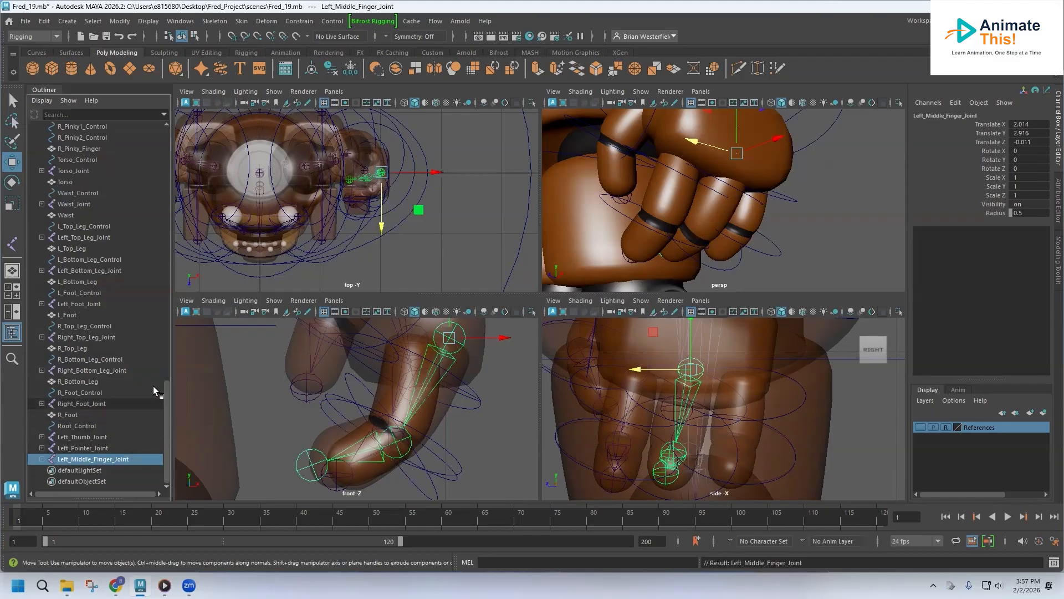
Create a three-joint chain down the left pinky in the side view, from the knuckle through the bend to the fingertip
click(207, 22)
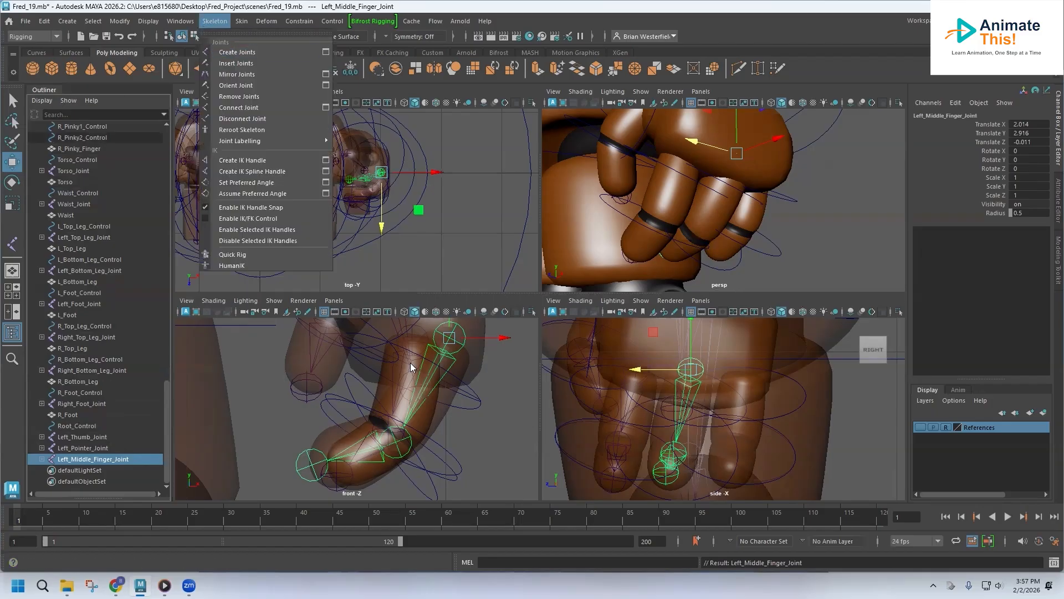
click(37, 124)
click(501, 409)
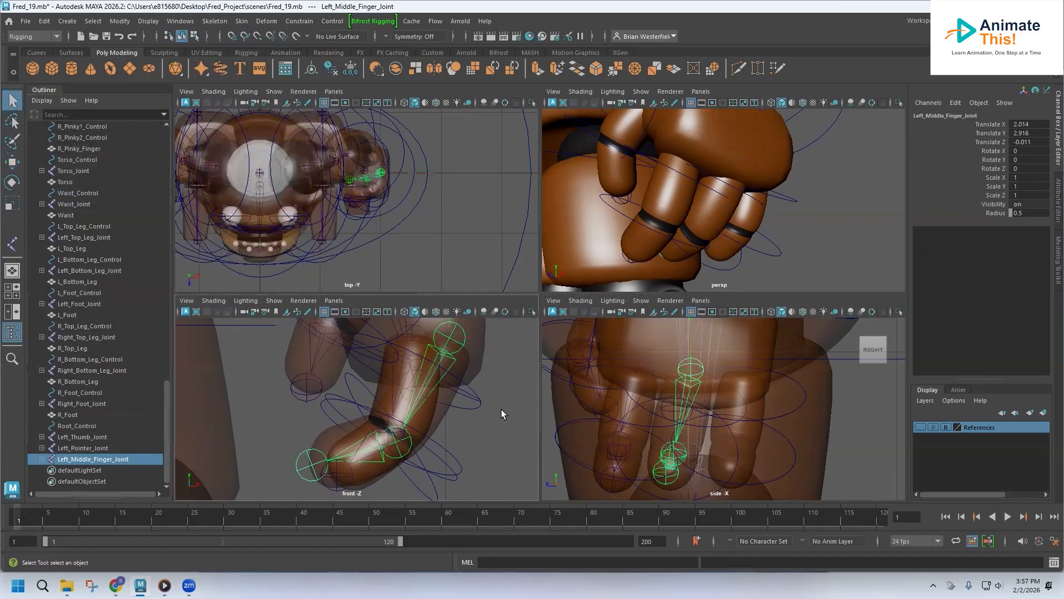
click(213, 21)
click(236, 50)
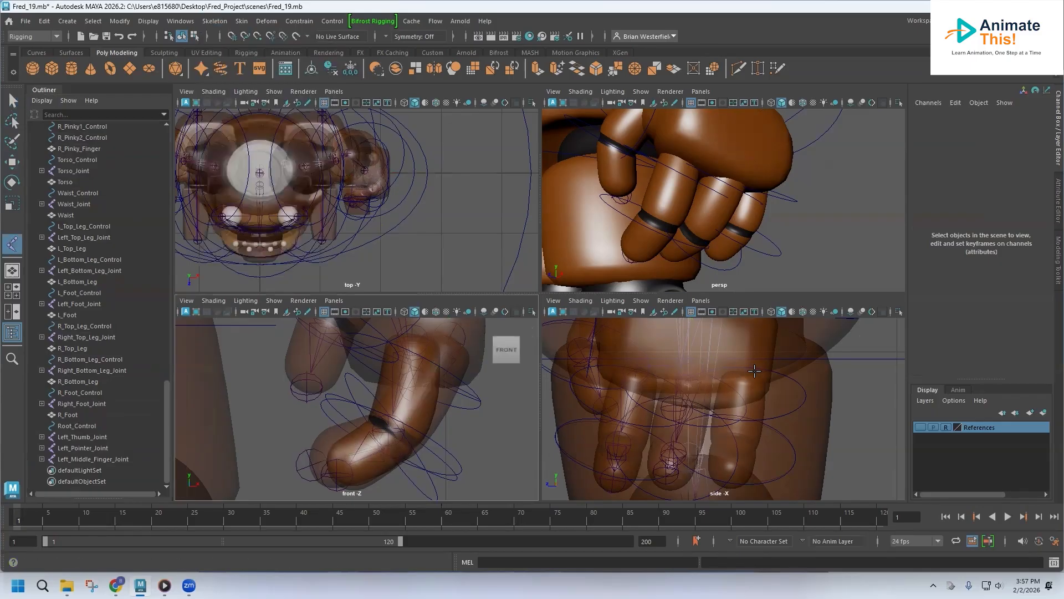
click(743, 373)
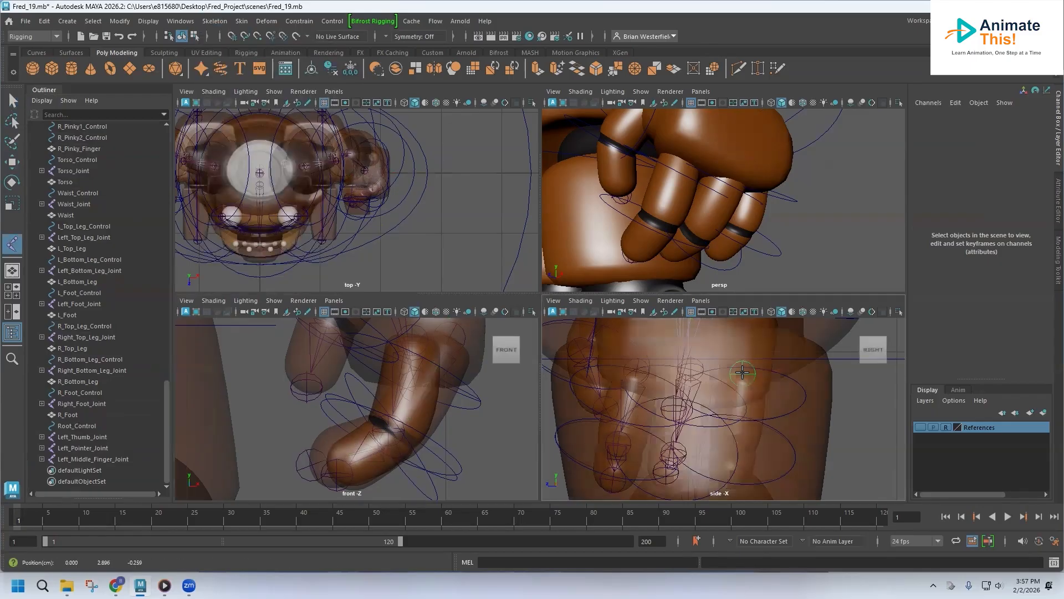
click(739, 435)
click(732, 484)
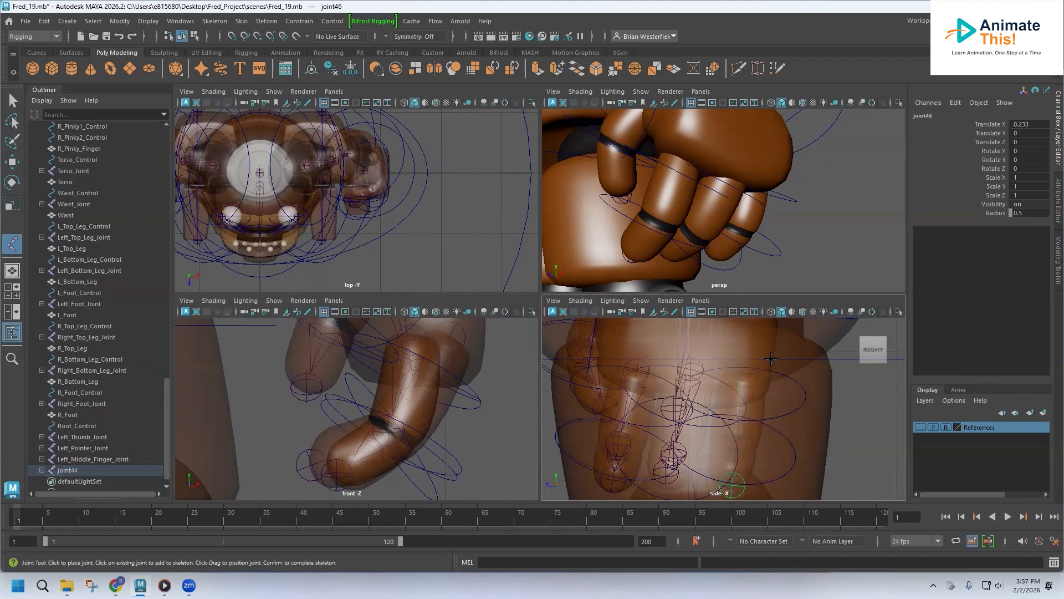
Move the pinky chain from the body's center out to the left hand at about Translate X 1.951 in the front view
click(12, 162)
key(a)
scroll(246, 431, up, 5)
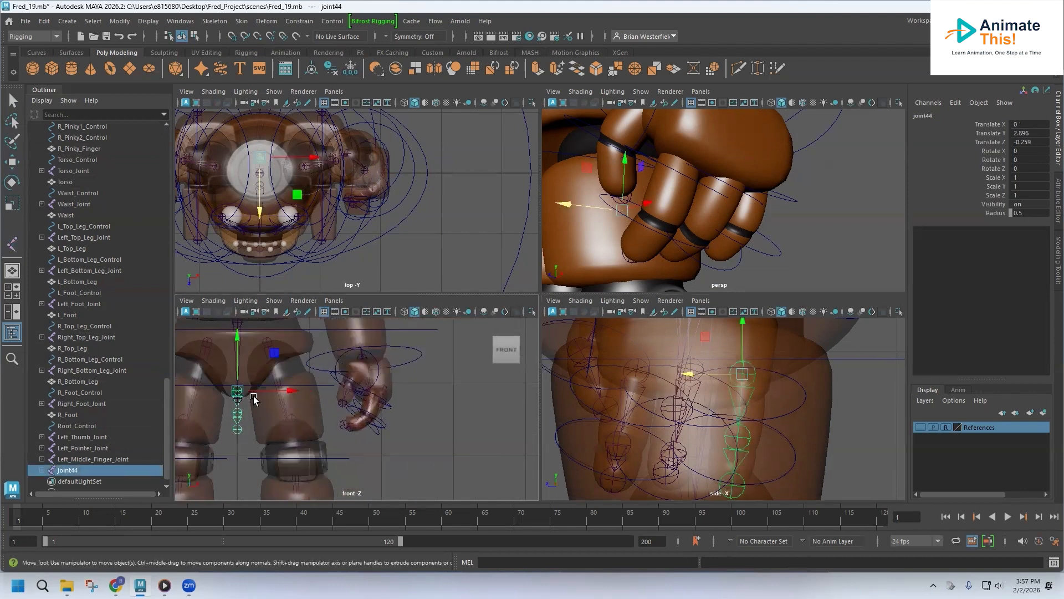
drag(296, 394, 425, 400)
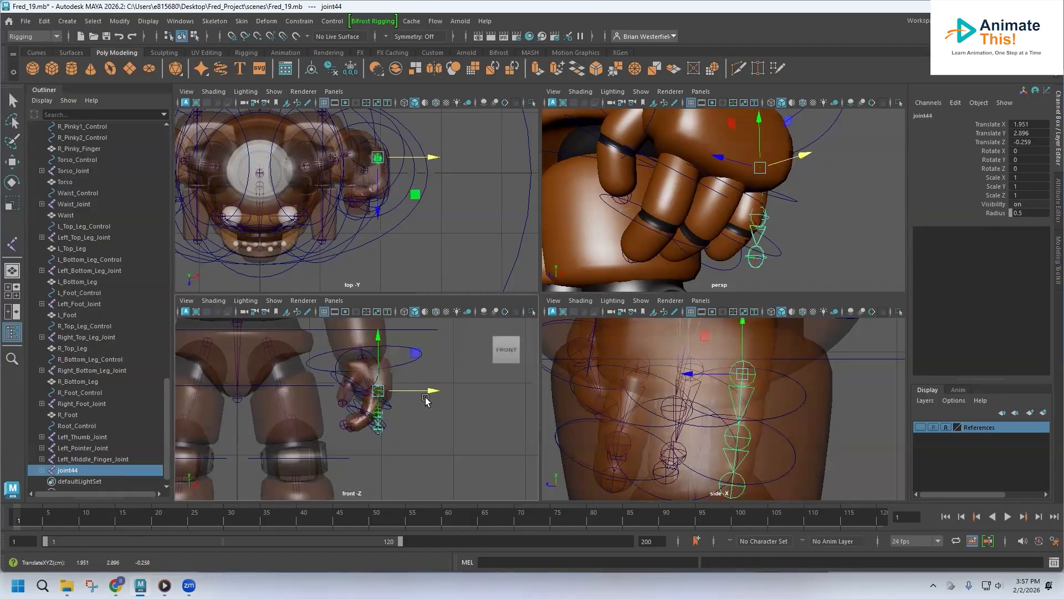
Fit the pinky chain's middle and end joints to the finger's bend and tip in the front view
scroll(350, 416, up, 4)
alt+middle_drag(355, 424, 323, 427)
click(394, 423)
drag(437, 423, 409, 423)
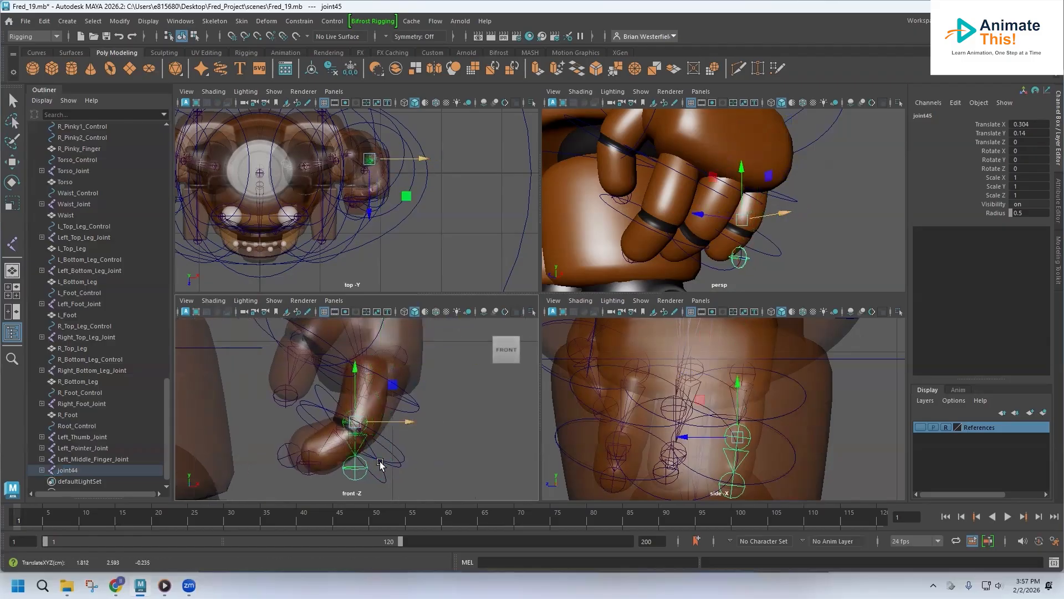
click(357, 476)
drag(406, 469, 345, 470)
drag(295, 423, 295, 409)
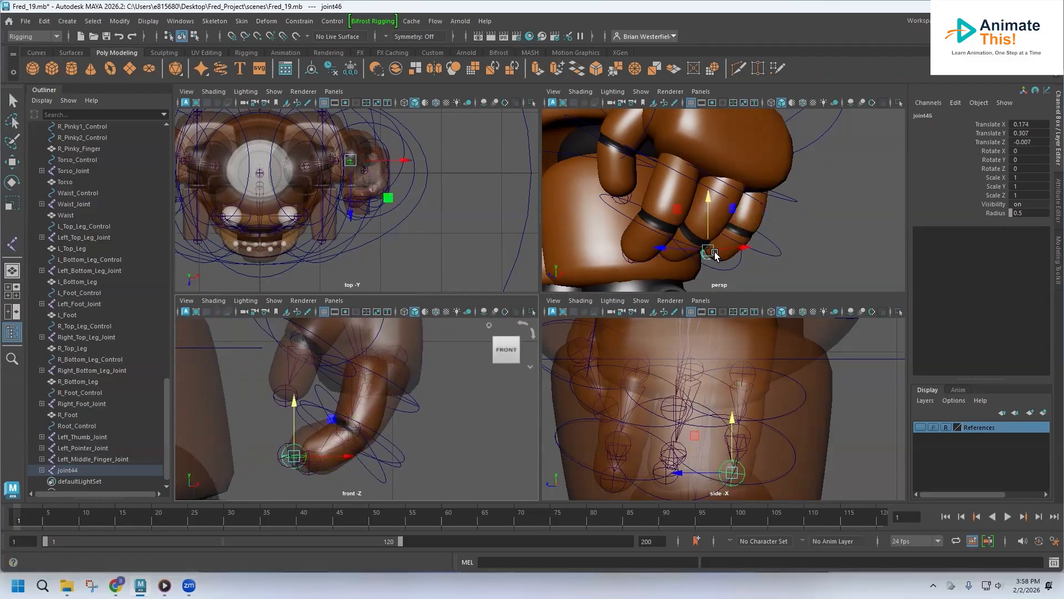
Pull the pinky chain's end joint back toward the inside of the fingertip along X in the perspective view
scroll(711, 250, down, 2)
alt+drag(685, 243, 610, 230)
alt+drag(557, 158, 697, 205)
alt+middle_drag(700, 217, 596, 214)
alt+drag(597, 214, 672, 209)
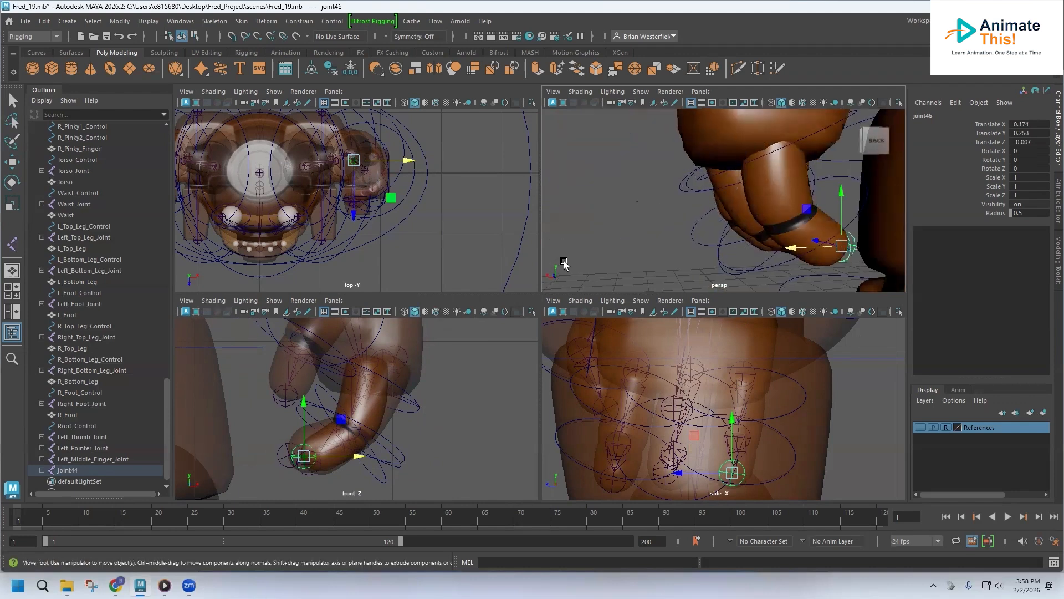
Shift the pinky chain's root joint to Translate X 1.925 and lower its end joint within the fingertip to Translate X 0.207, Y 0.21
click(751, 377)
alt+middle_drag(764, 188, 724, 226)
drag(673, 167, 645, 170)
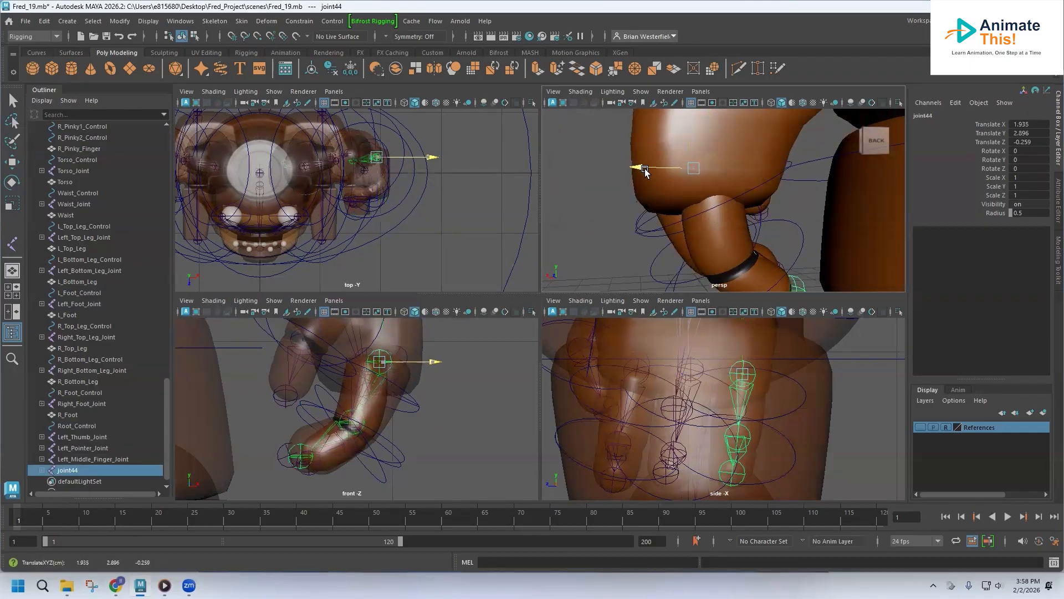
click(798, 285)
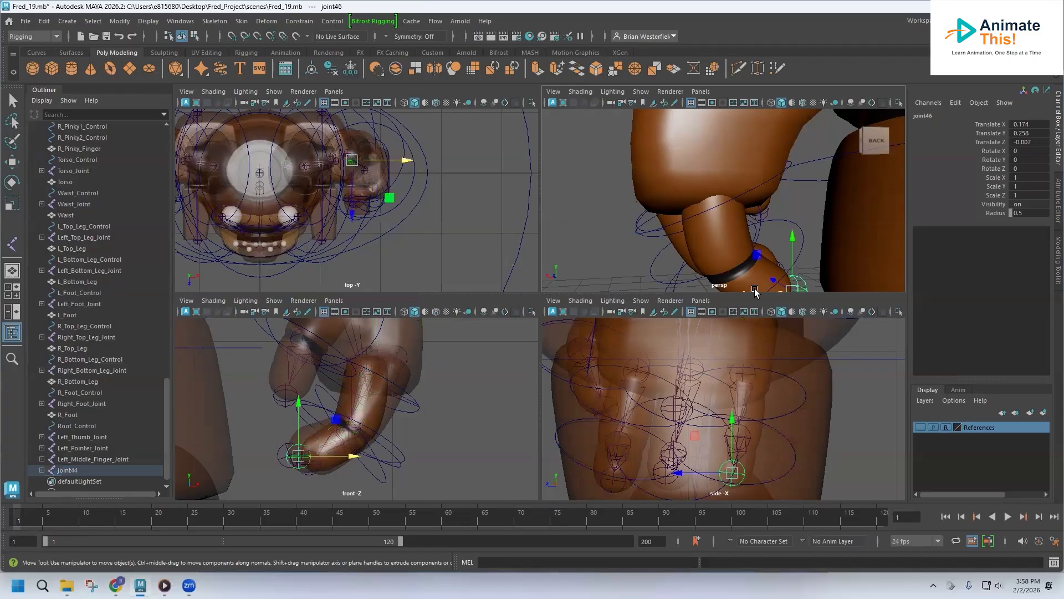
alt+middle_drag(754, 288, 738, 229)
drag(729, 230, 715, 231)
drag(759, 189, 758, 198)
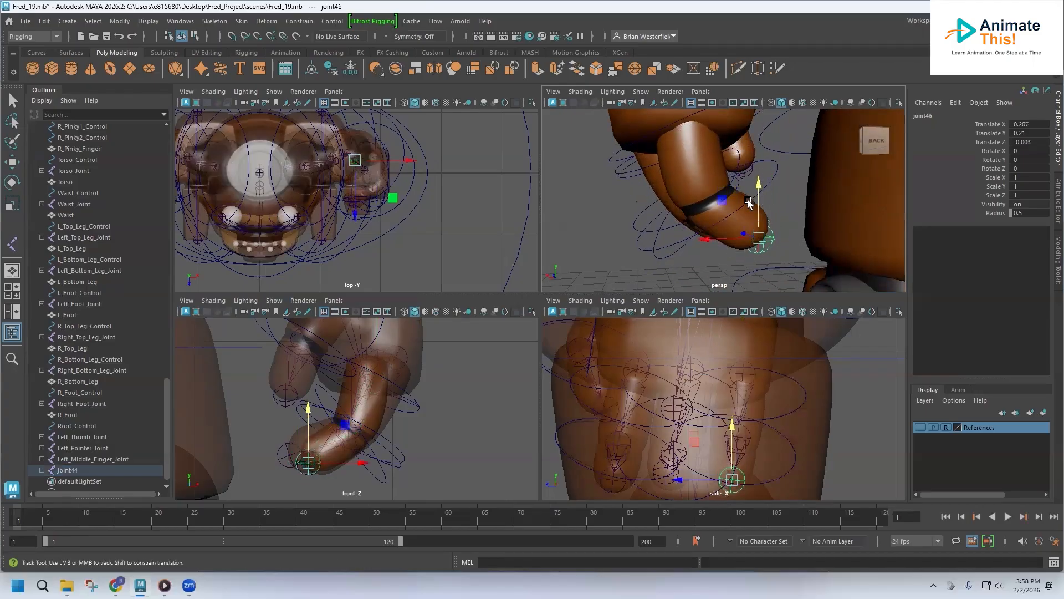
Check the pinky joints' fit from several angles in the perspective view and rename the chain's root joint Left_Pinky_Joint
alt+middle_drag(748, 203, 733, 244)
alt+drag(733, 244, 673, 260)
click(747, 432)
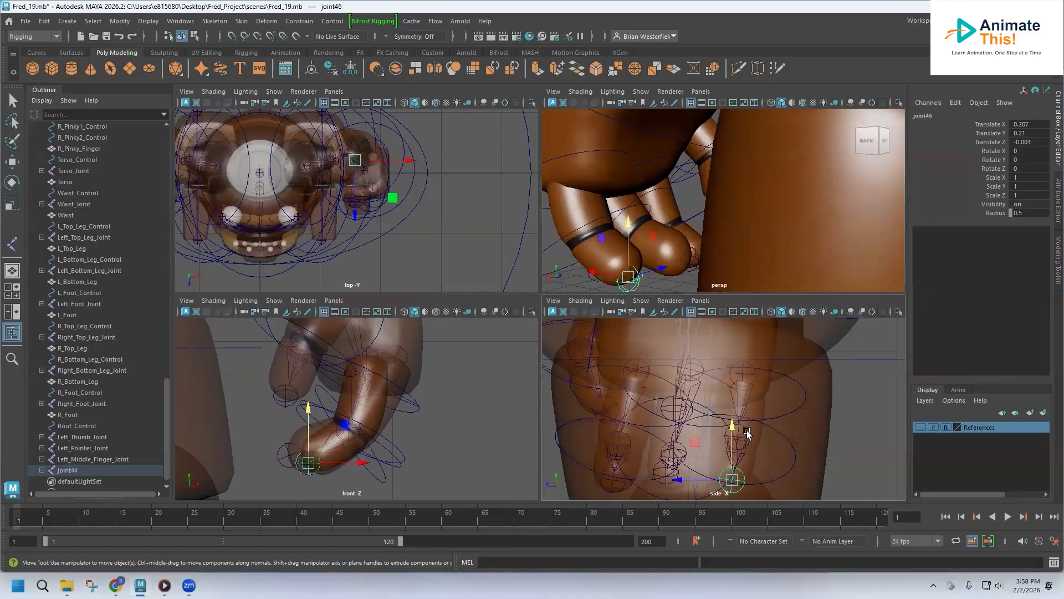
click(630, 222)
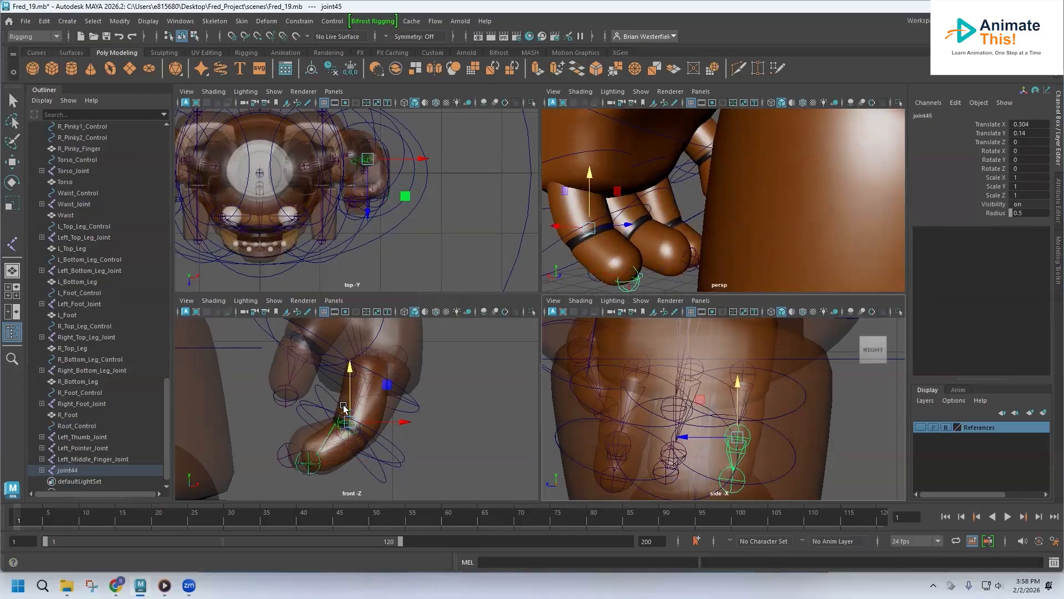
alt+drag(784, 209, 769, 209)
alt+drag(658, 211, 815, 195)
alt+middle_drag(815, 197, 733, 206)
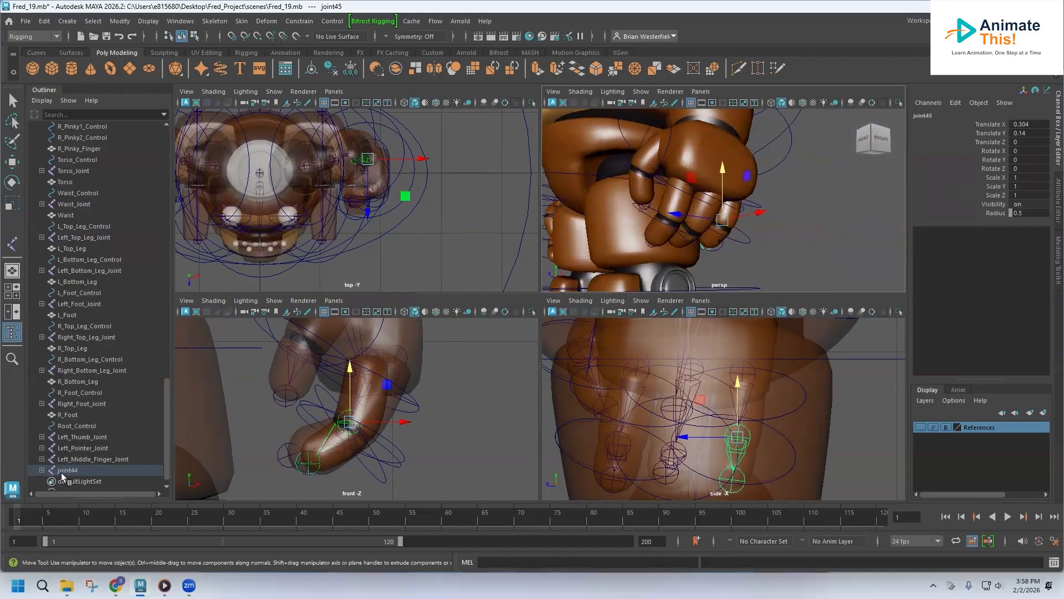
double_click(80, 470)
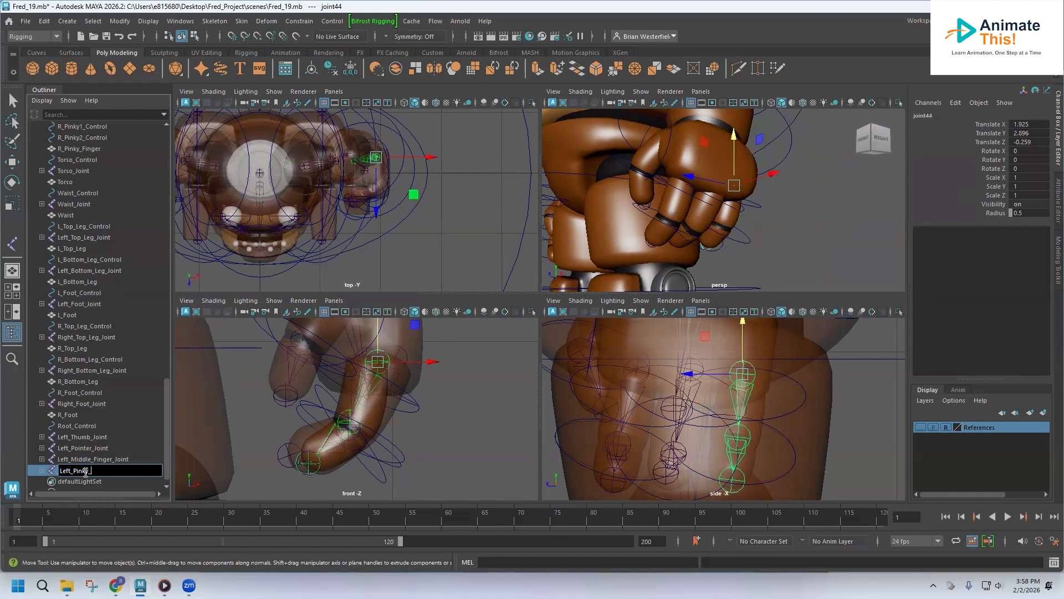
text(Left_Pinky_Joint)
key(Return)
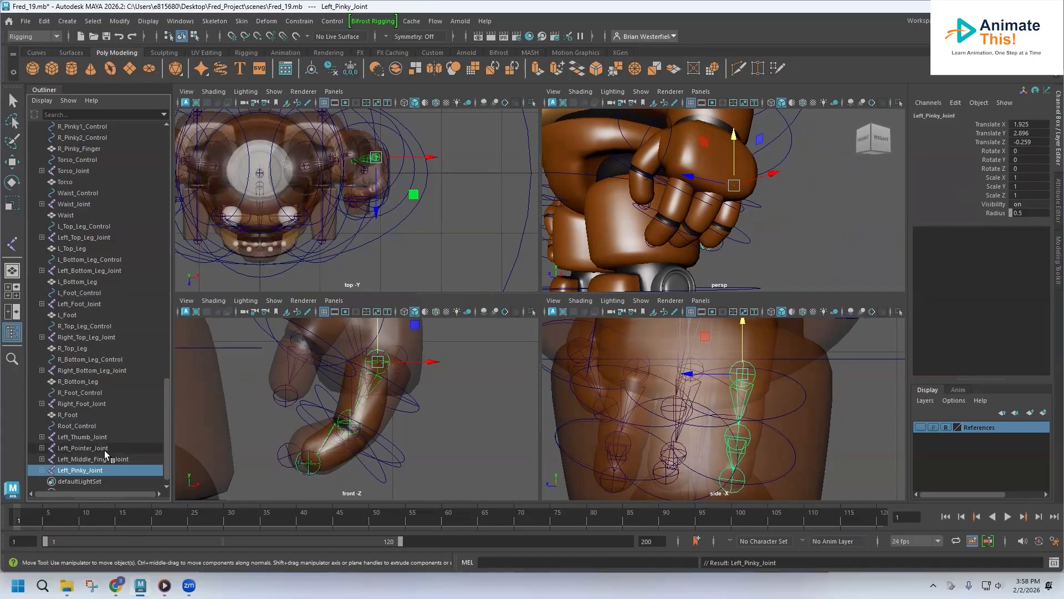
Move the four left finger root joints together in the Outliner to between L_Thumb2_Control and L_Thumb
shift+click(97, 437)
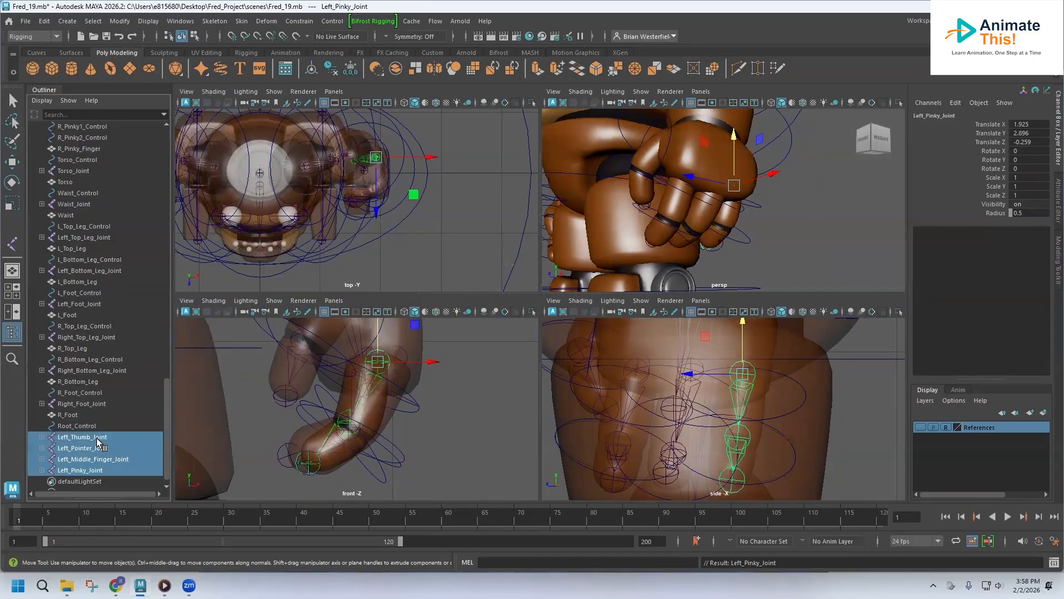
drag(62, 438, 79, 222)
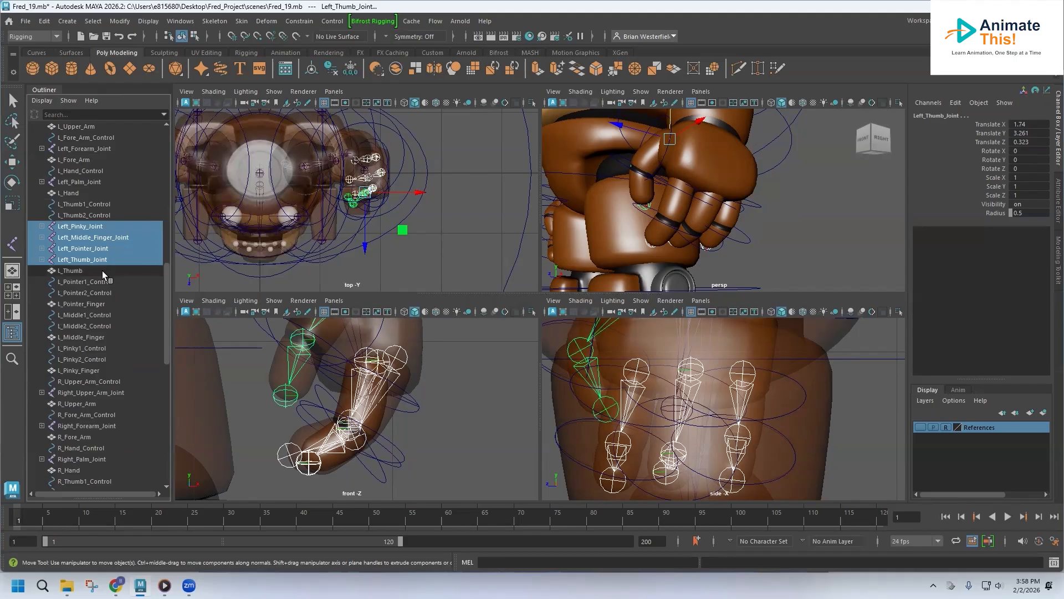
click(87, 227)
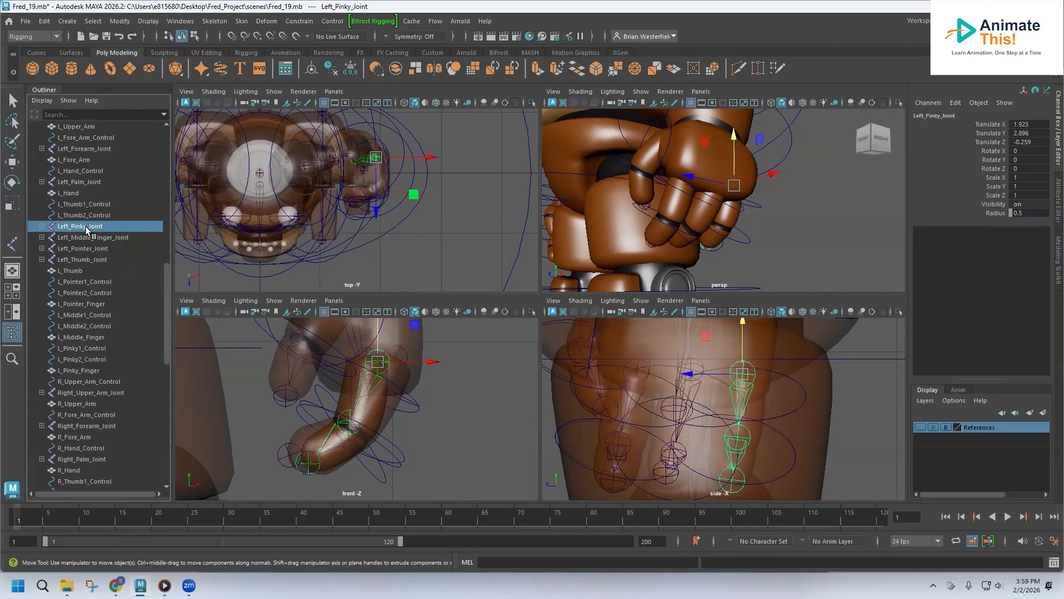
middle_drag(86, 227, 77, 248)
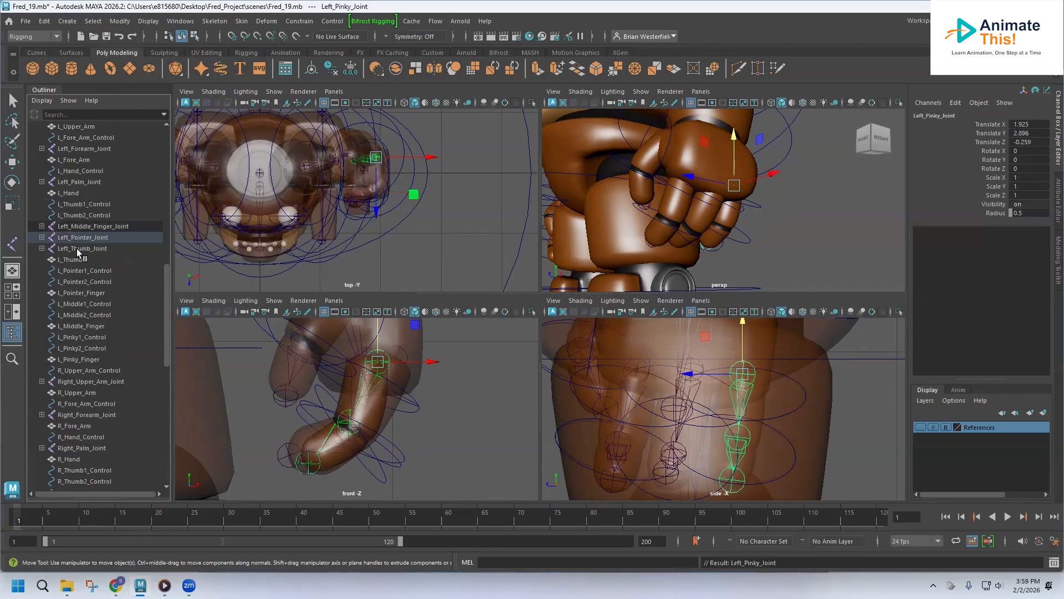
key(ctrl+z)
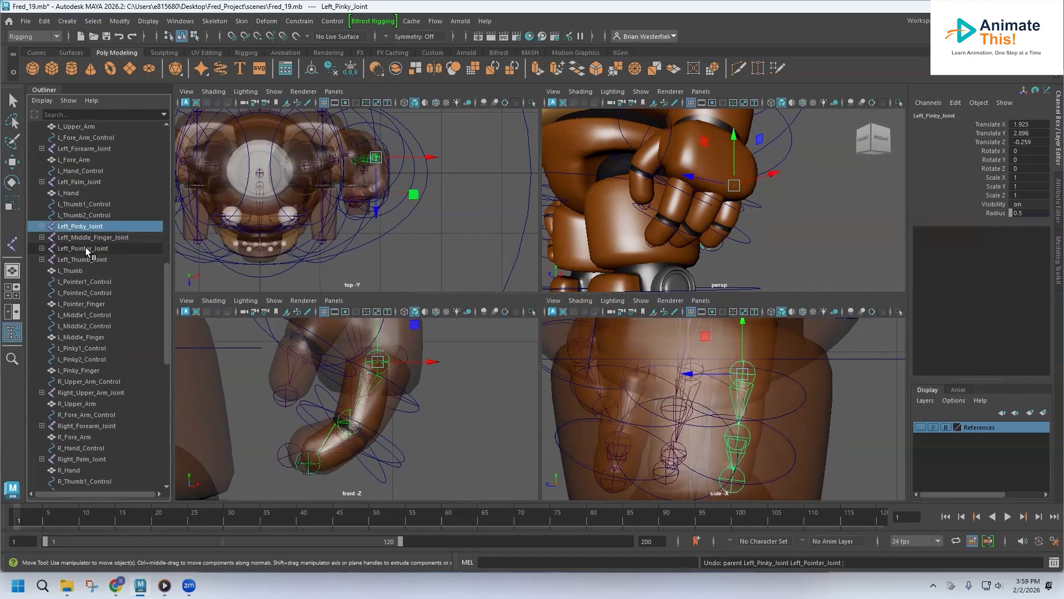
Reorder the left pointer, middle and pinky root joints in the Outliner so each sits directly above its own finger mesh
click(86, 250)
middle_drag(87, 252, 84, 298)
click(77, 238)
middle_drag(83, 238, 74, 331)
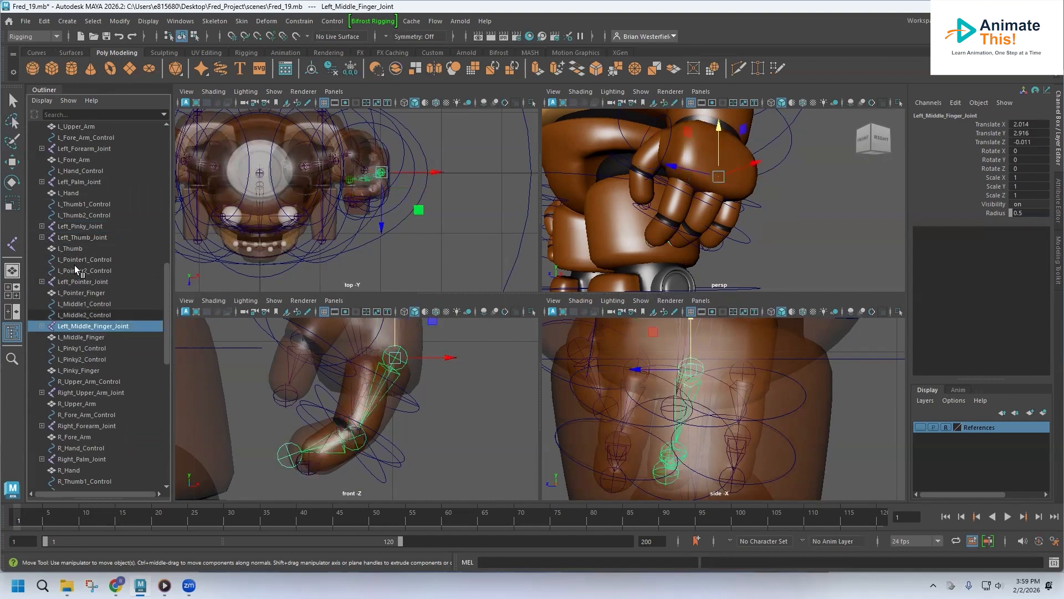
click(76, 226)
middle_drag(75, 285, 78, 363)
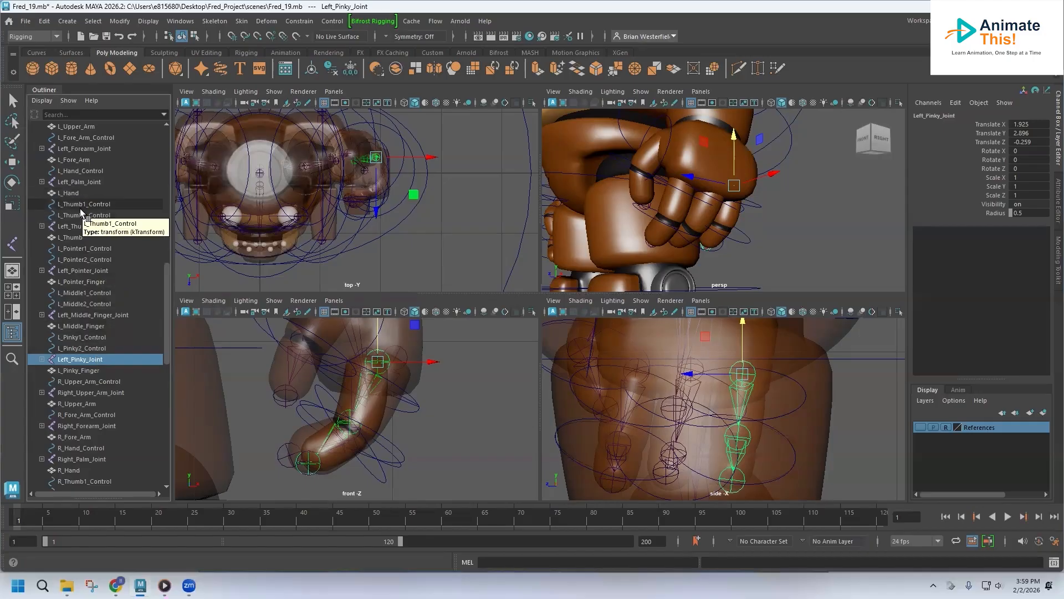
Mirror the Left_Thumb_Joint and Left_Pointer_Joint chains to the right hand with Mirror Joints
click(75, 226)
click(214, 21)
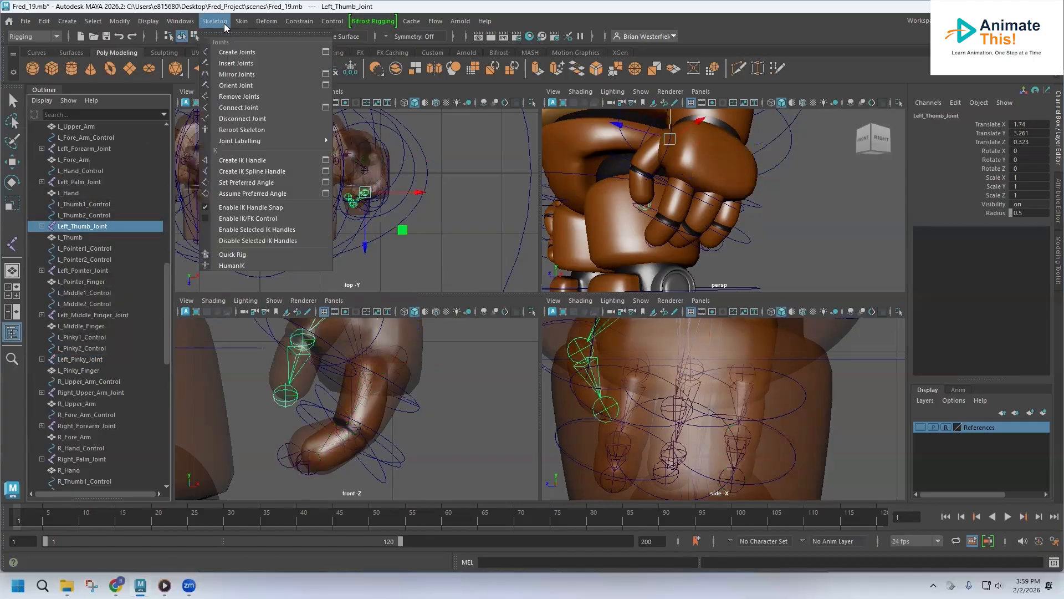
click(238, 77)
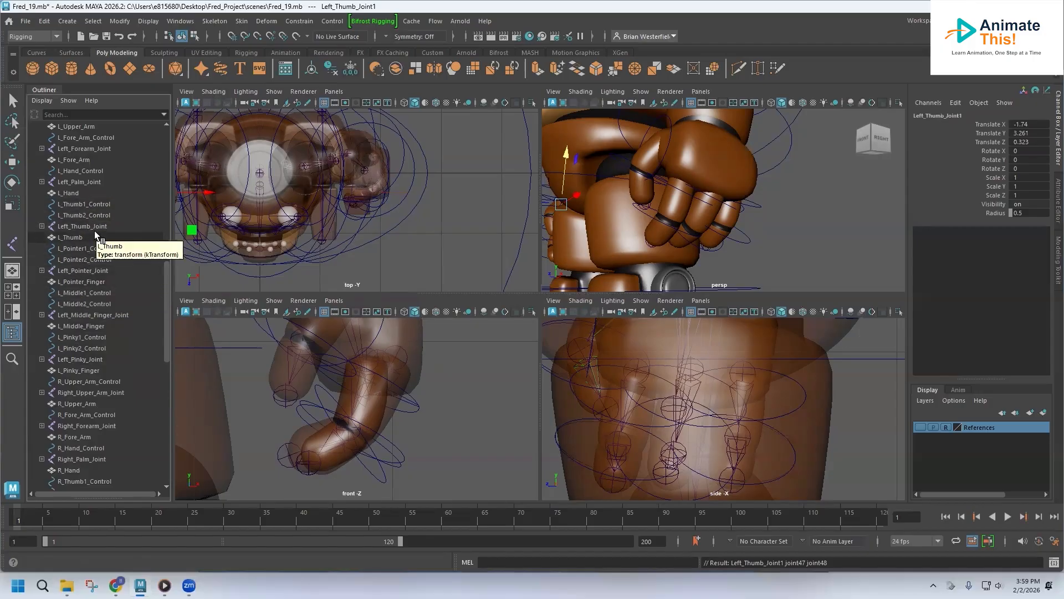
click(89, 271)
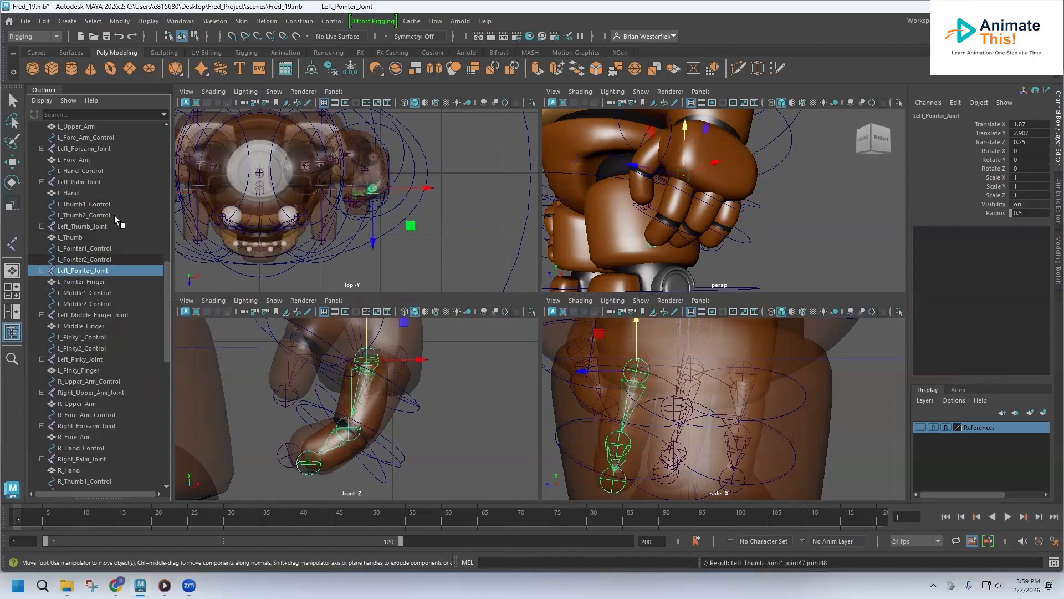
click(212, 25)
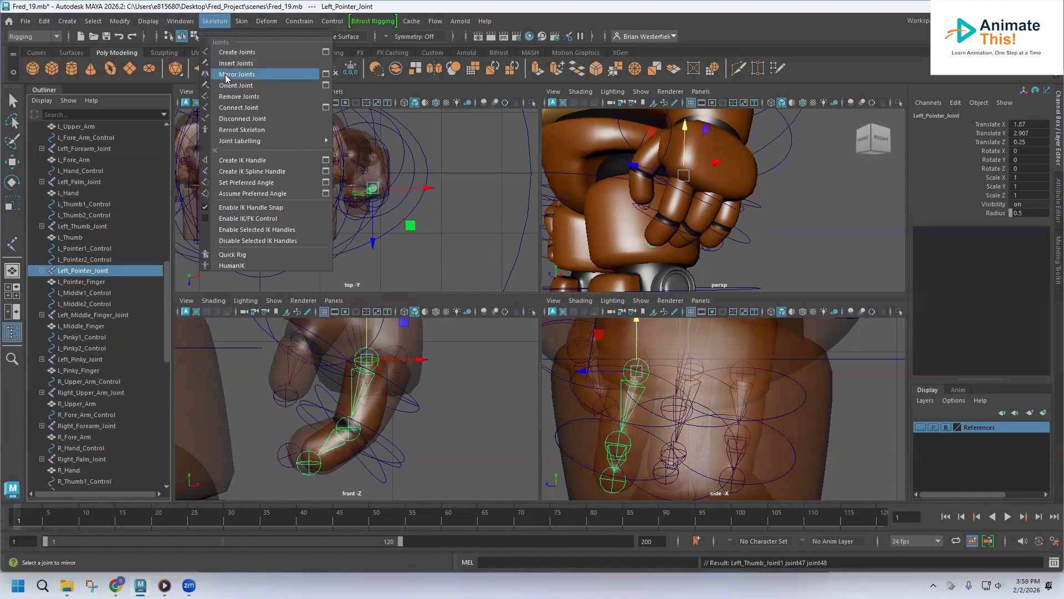
click(226, 75)
Mirror the Left_Middle_Finger_Joint and Left_Pinky_Joint chains to the right hand with Mirror Joints
click(87, 316)
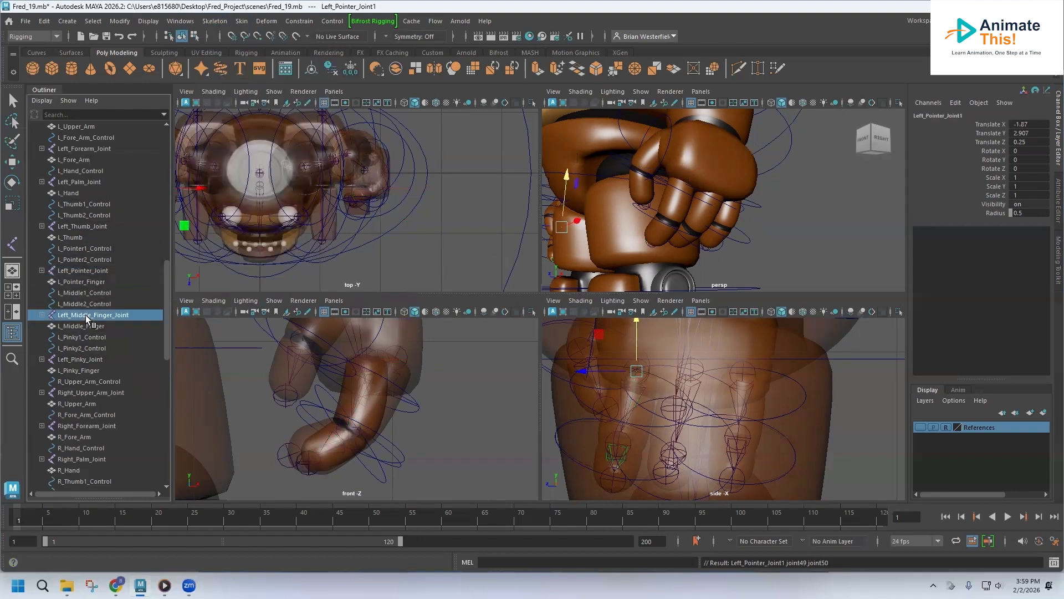
click(214, 21)
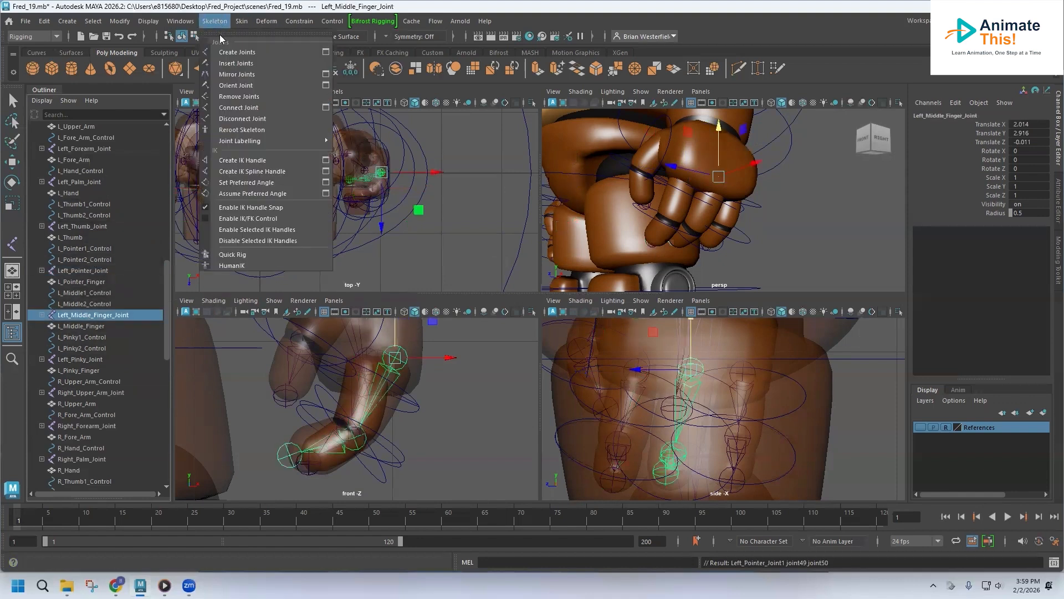
click(233, 75)
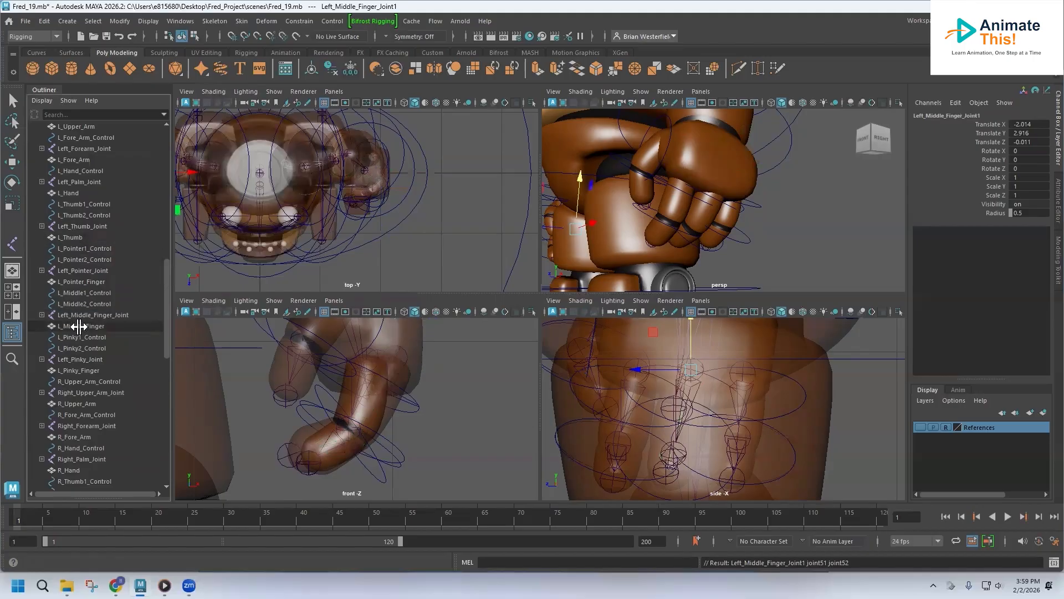
click(81, 359)
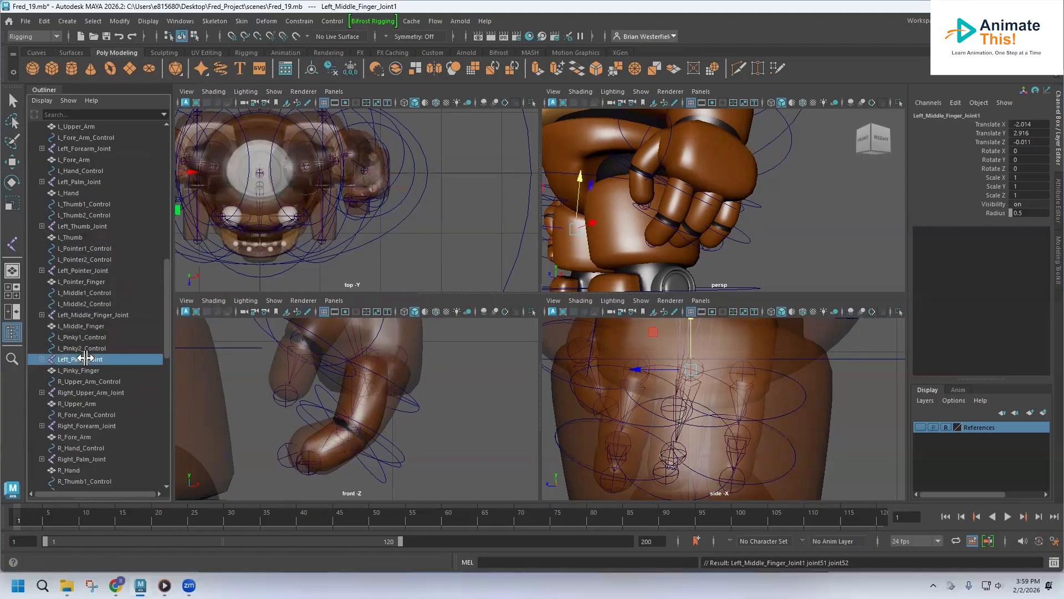
click(221, 22)
click(233, 78)
Rename the mirrored thumb chain's root joint Right_Thumb_Joint
scroll(88, 384, down, 10)
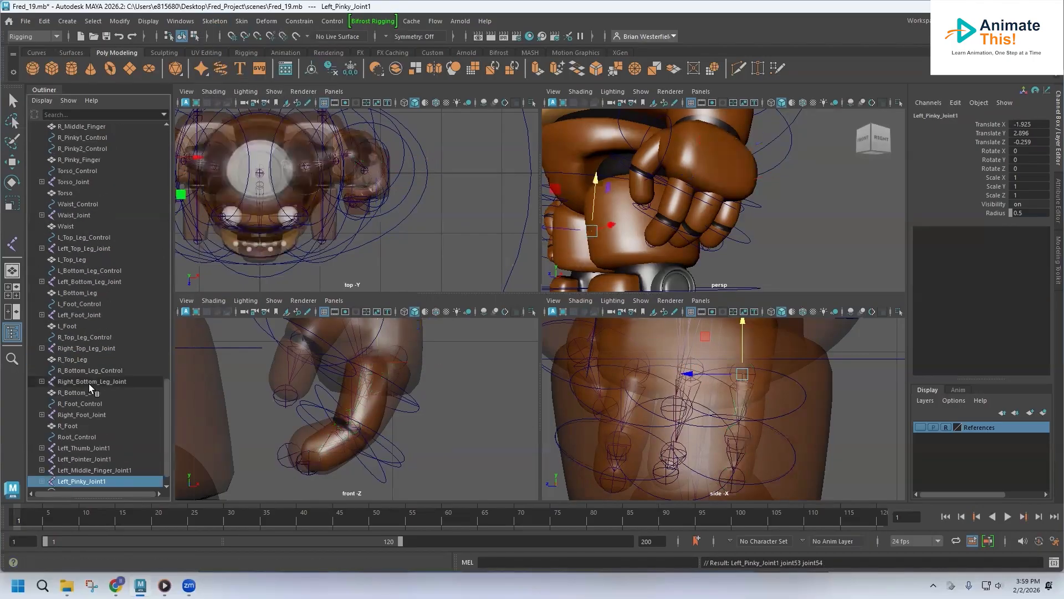
scroll(89, 384, down, 1)
double_click(78, 426)
click(70, 425)
key(BackSpace)
key(BackSpace)
key(BackSpace)
key(BackSpace)
text(Right_Thumb_Joint)
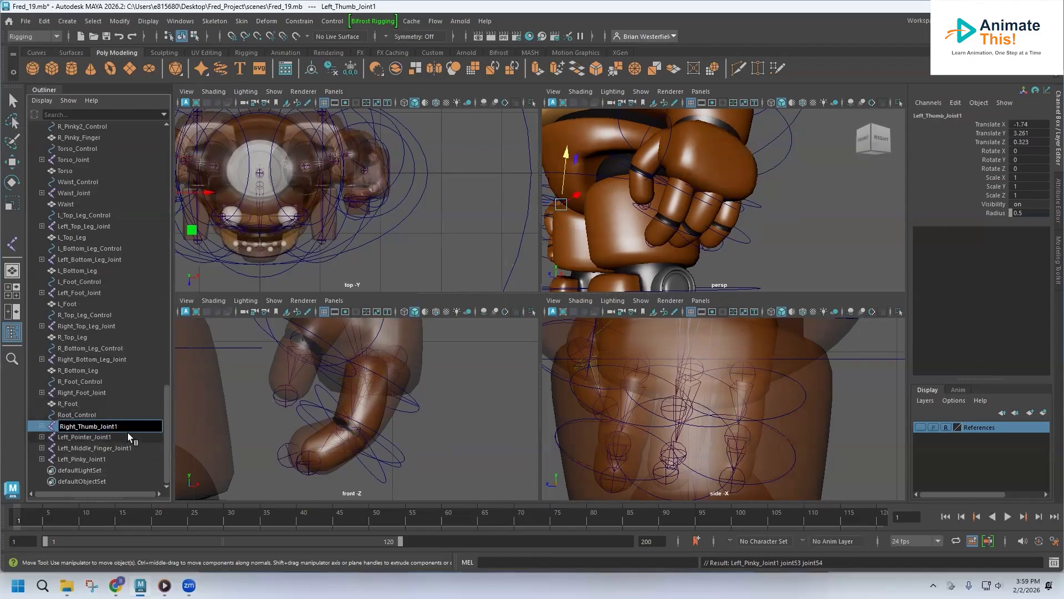
Rename the mirrored pointer chain's root joint Right_Pointer_Joint
double_click(86, 437)
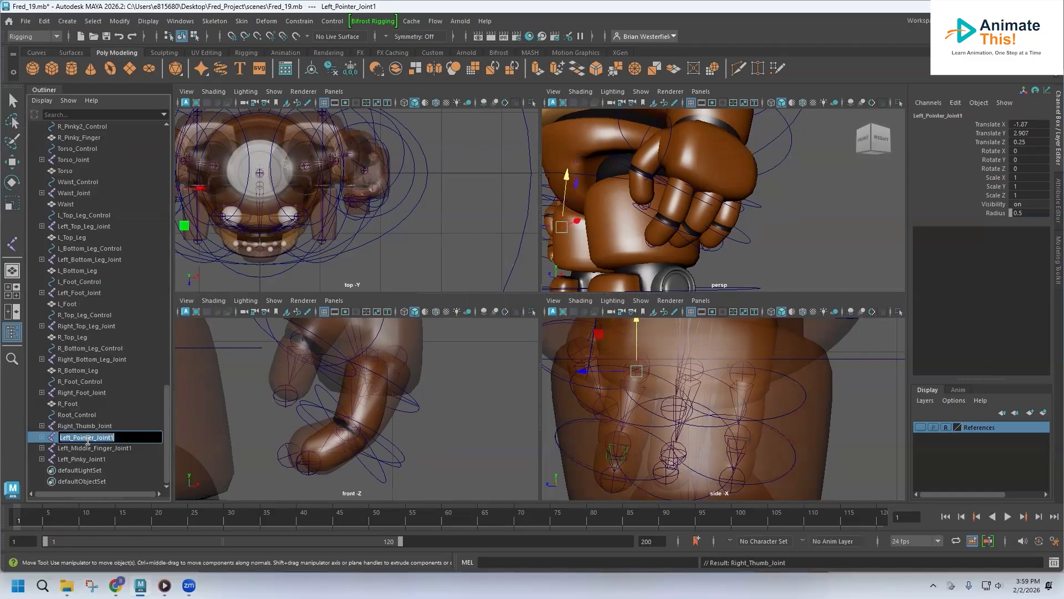
drag(70, 437, 25, 439)
text(Rightt)
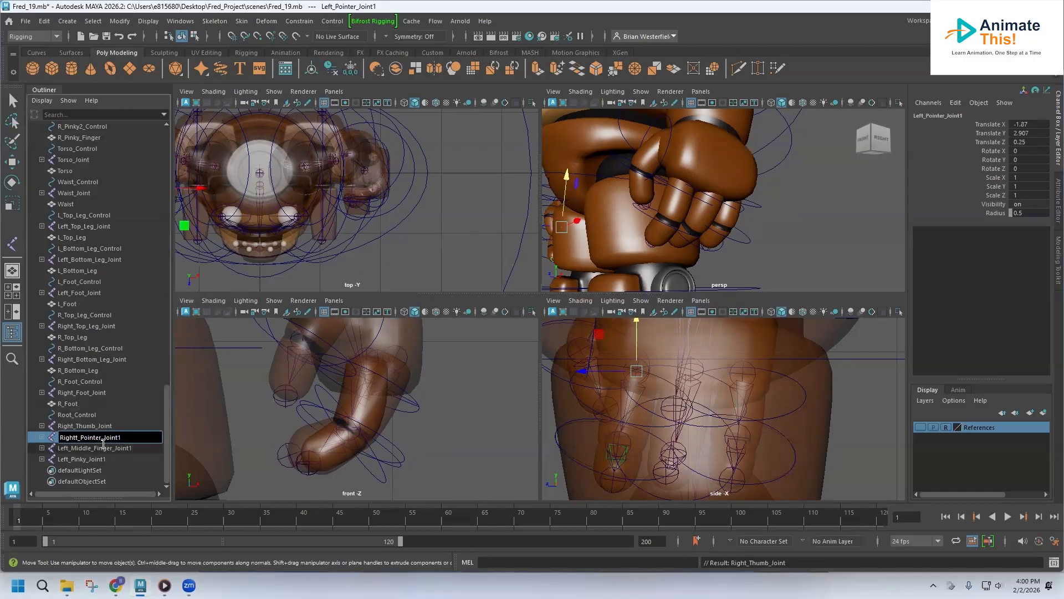
key(BackSpace)
Rename the mirrored middle finger chain's root joint Right_Middle_Finger_Joint
click(84, 449)
double_click(67, 448)
click(67, 448)
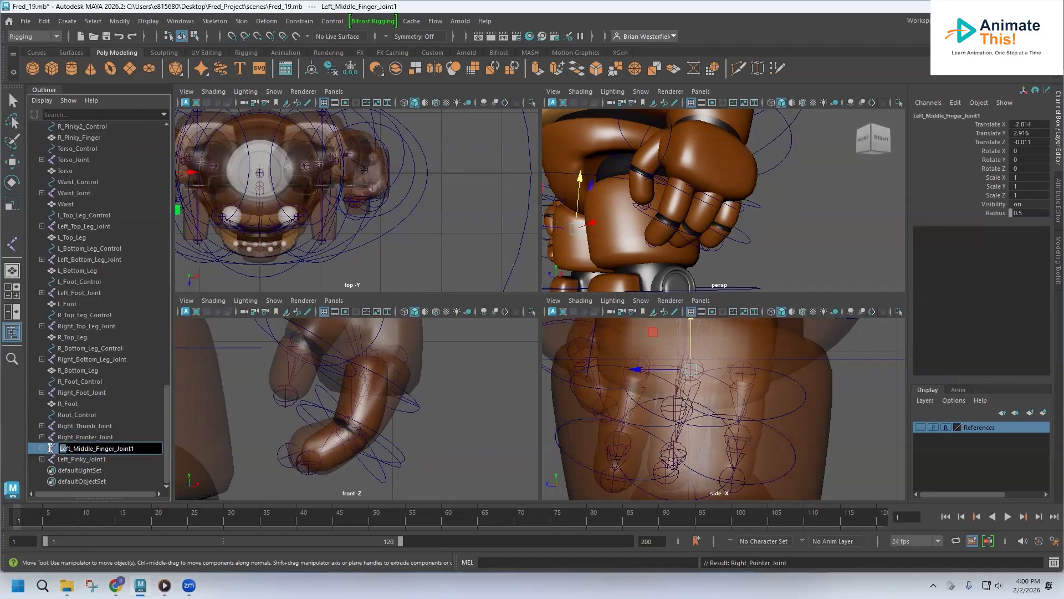
text(Right)
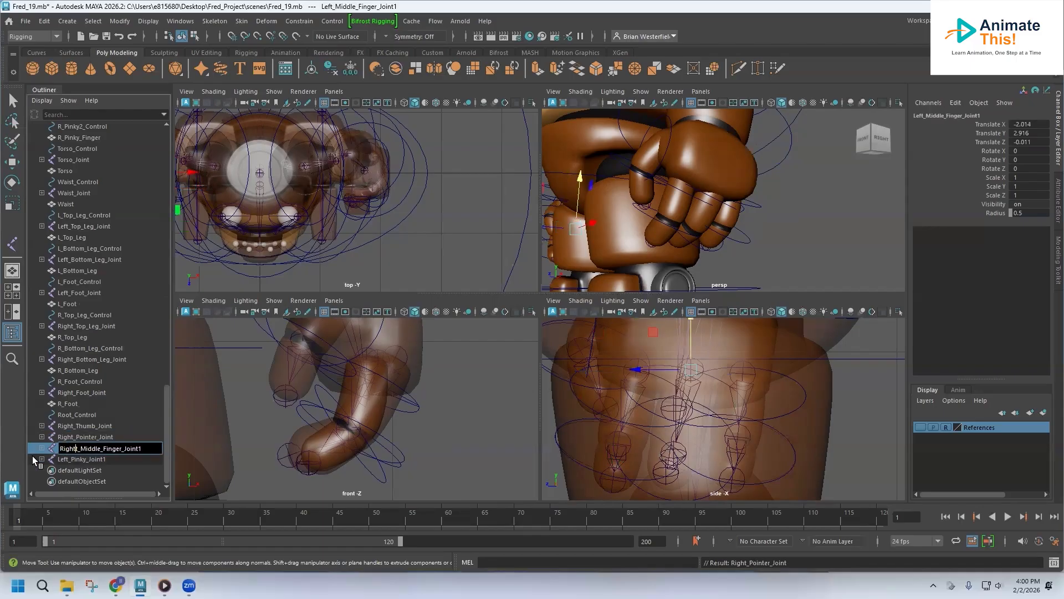
text(t)
key(BackSpace)
click(142, 450)
key(BackSpace)
key(Return)
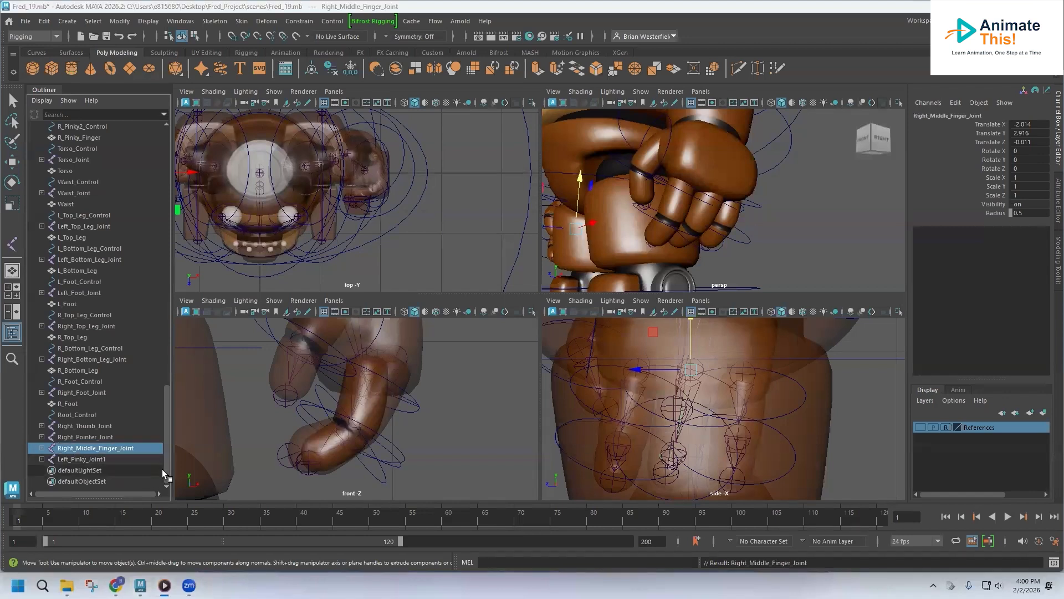
Rename the mirrored pinky chain's root joint Right_Pinky_Joint
double_click(72, 459)
drag(71, 459, 41, 462)
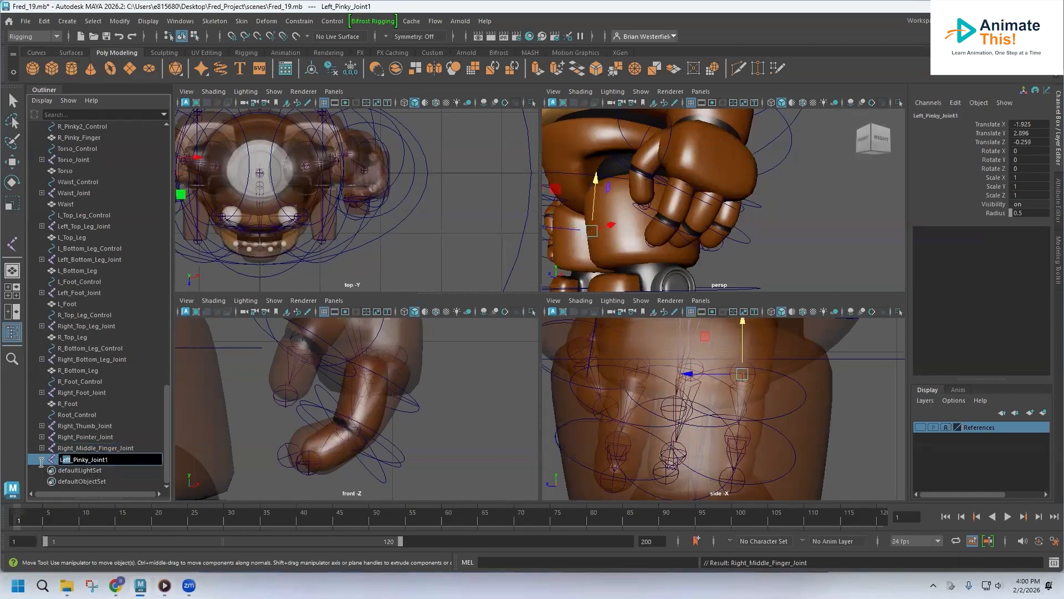
text(Right)
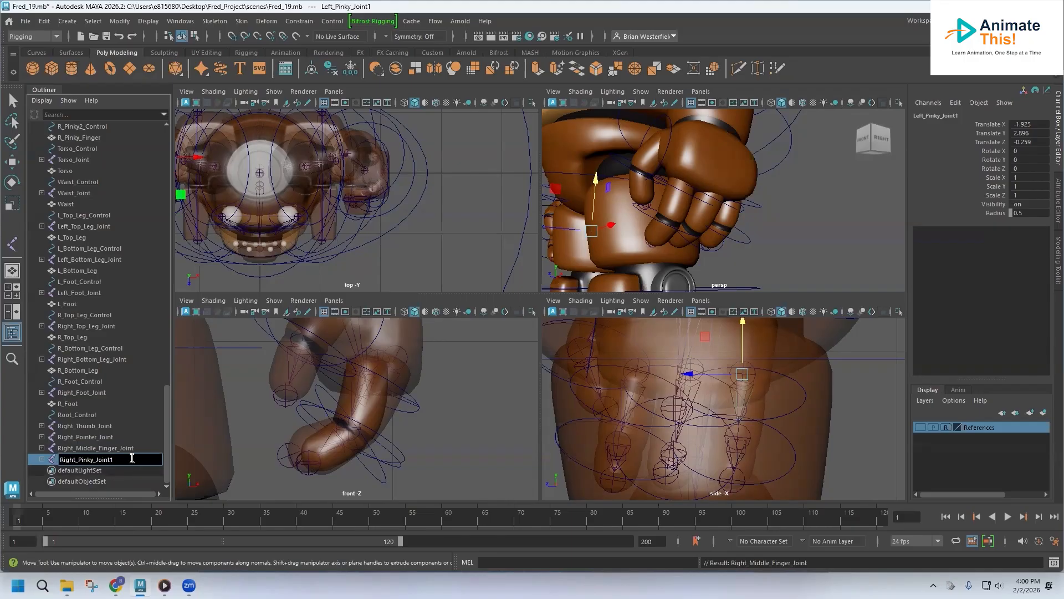
key(Return)
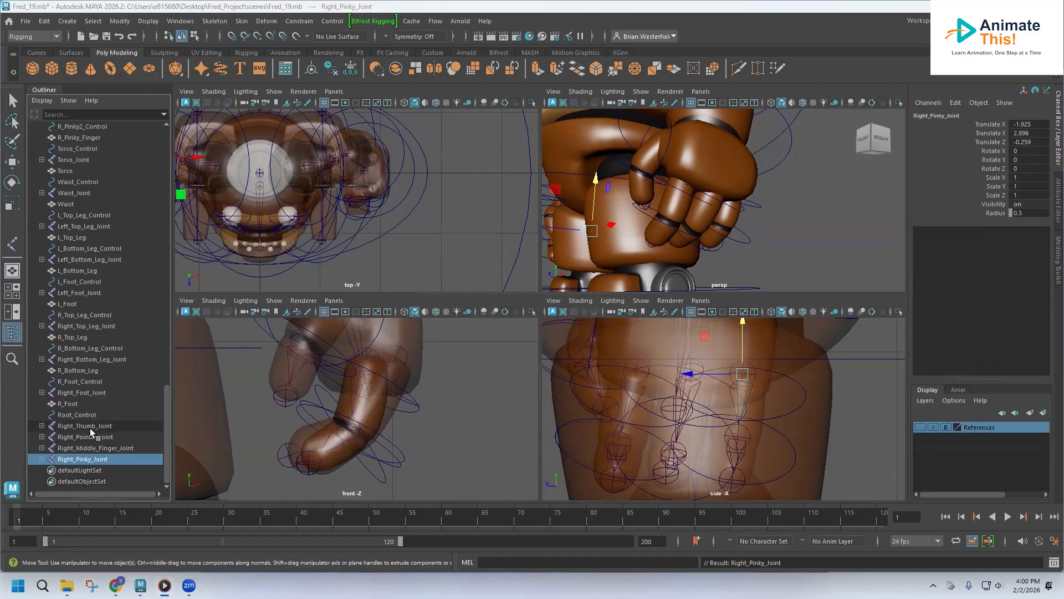
Move the four right finger root joints together in the Outliner to between R_Thumb2_Control and R_Thumb
shift+click(114, 426)
scroll(102, 135, up, 5)
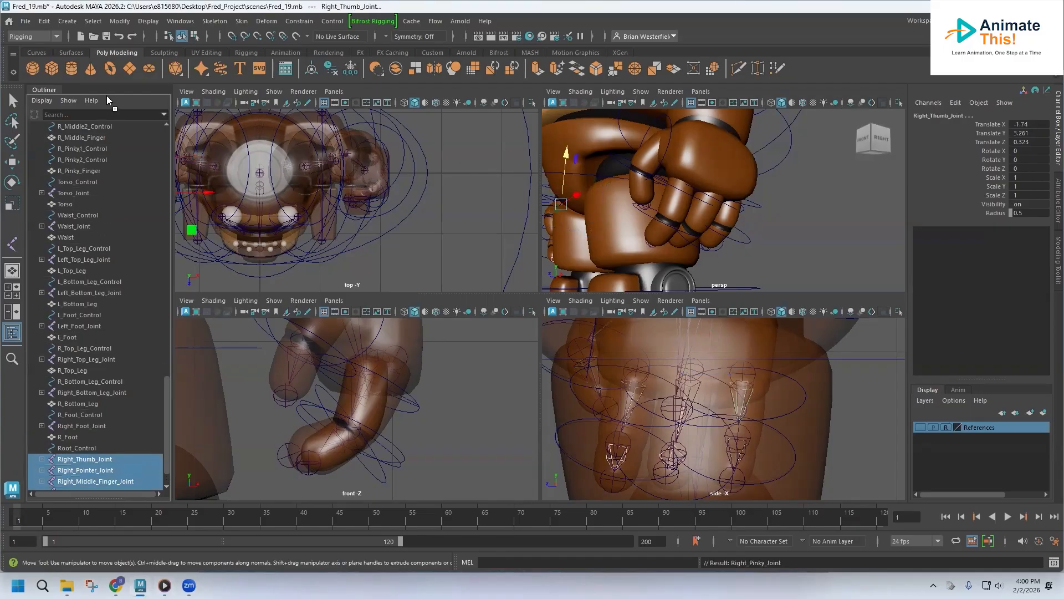
drag(95, 171, 87, 201)
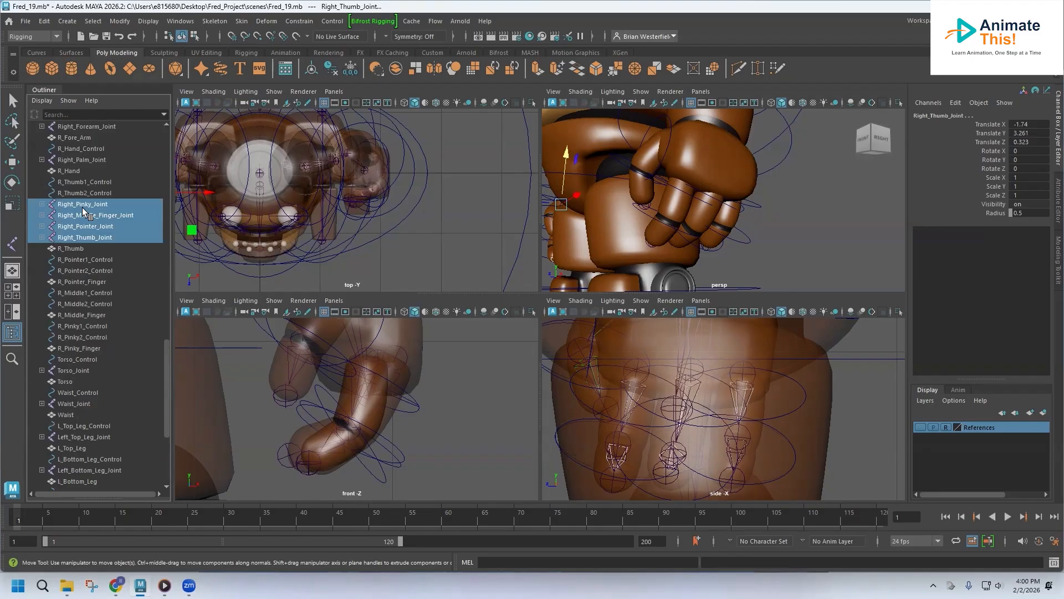
Reorder the right pointer, middle and pinky root joints in the Outliner so each sits directly above its own finger mesh
click(83, 208)
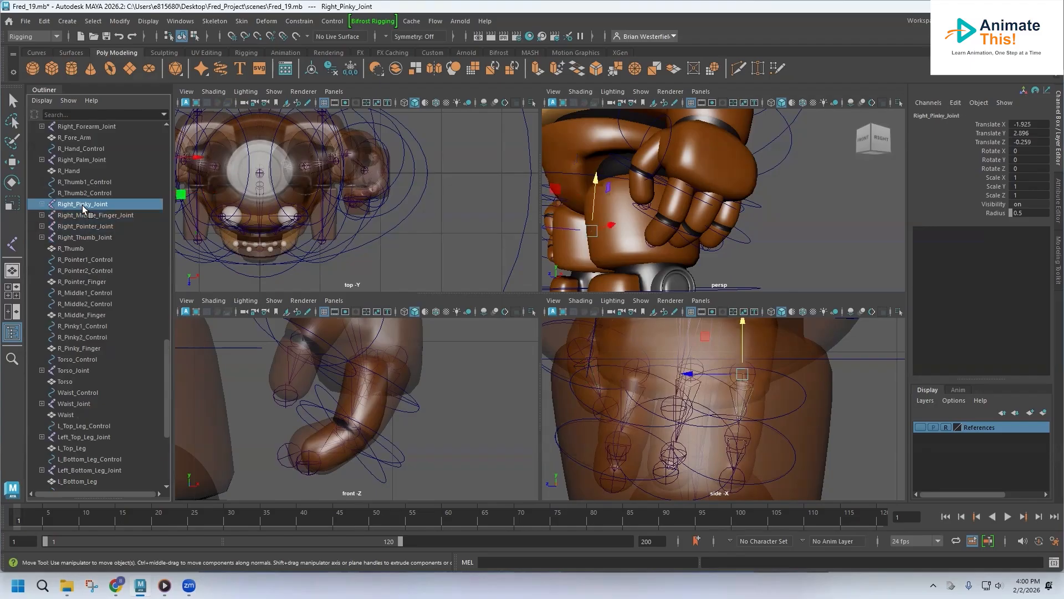
click(79, 228)
drag(80, 227, 77, 276)
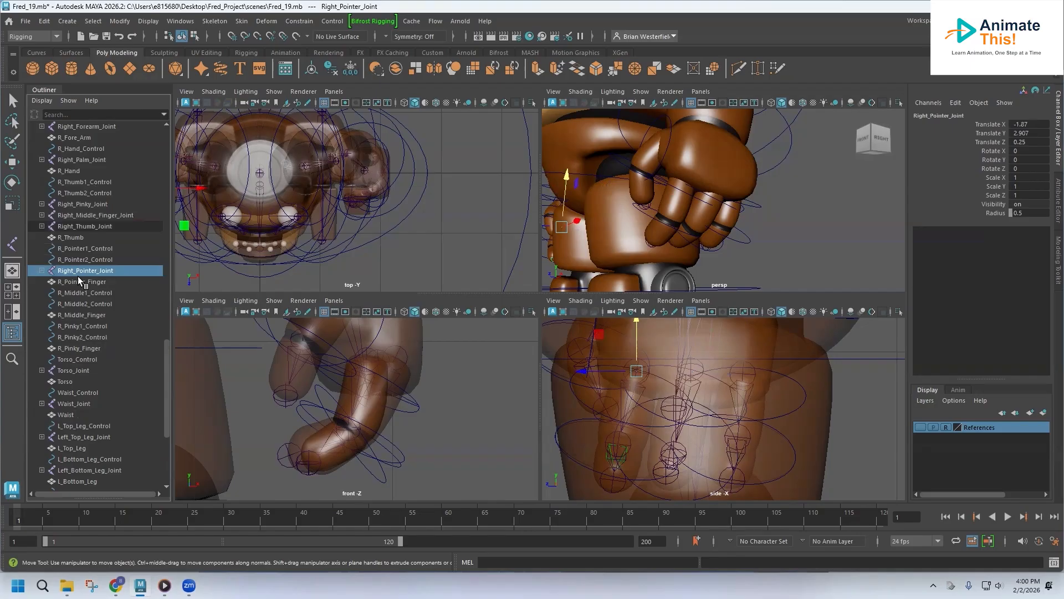
click(98, 216)
drag(102, 215, 83, 310)
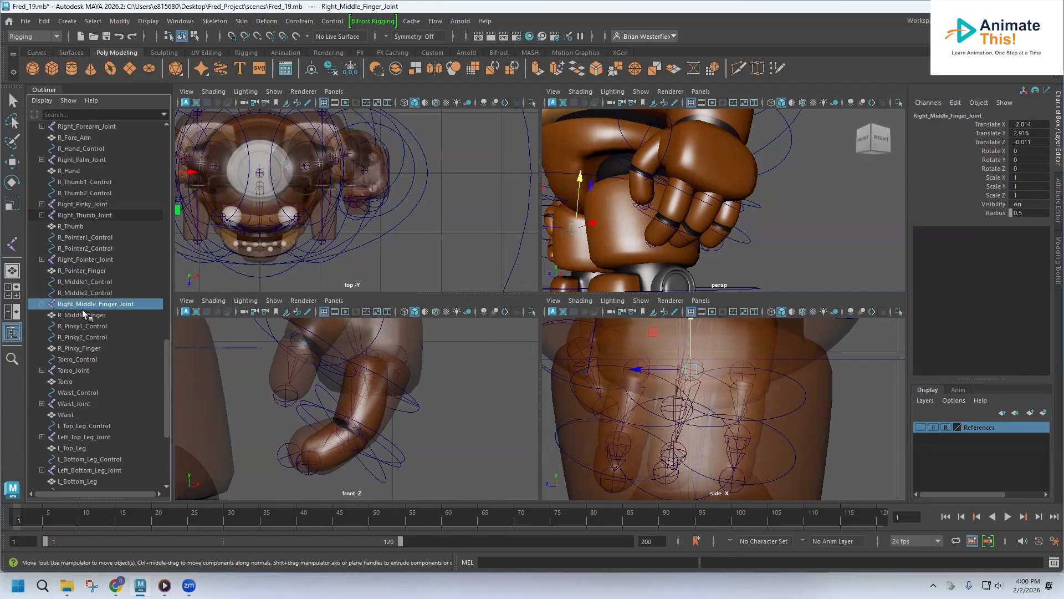
click(98, 205)
drag(98, 206, 83, 341)
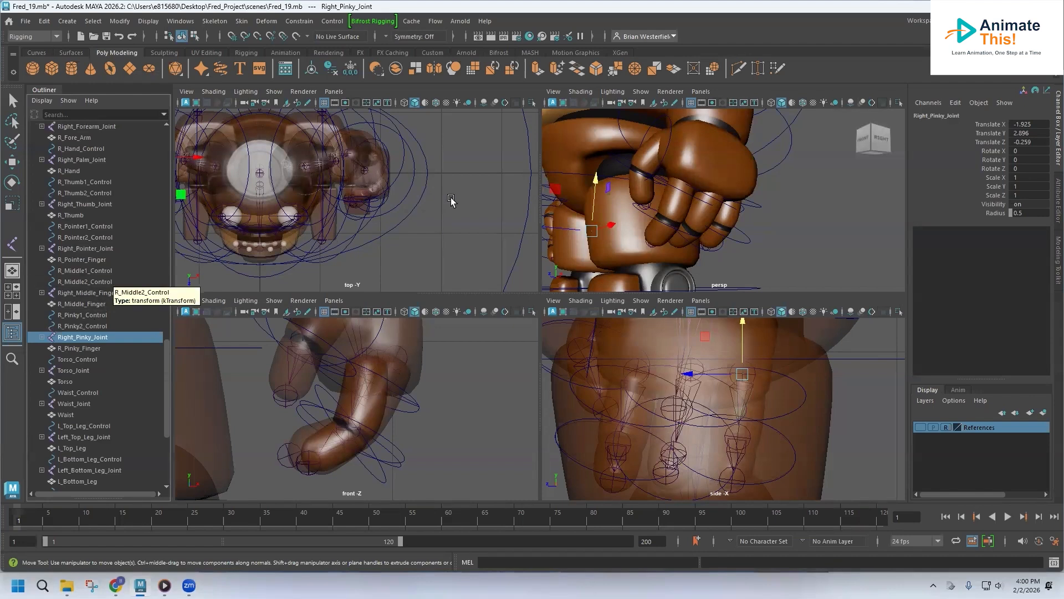
Review the bear's head and upper body in the perspective view and save the scene Fred_19.mb
key(a)
alt+drag(657, 211, 755, 233)
scroll(685, 223, up, 5)
scroll(686, 224, down, 8)
scroll(737, 243, down, 2)
alt+drag(737, 243, 705, 245)
scroll(705, 245, up, 4)
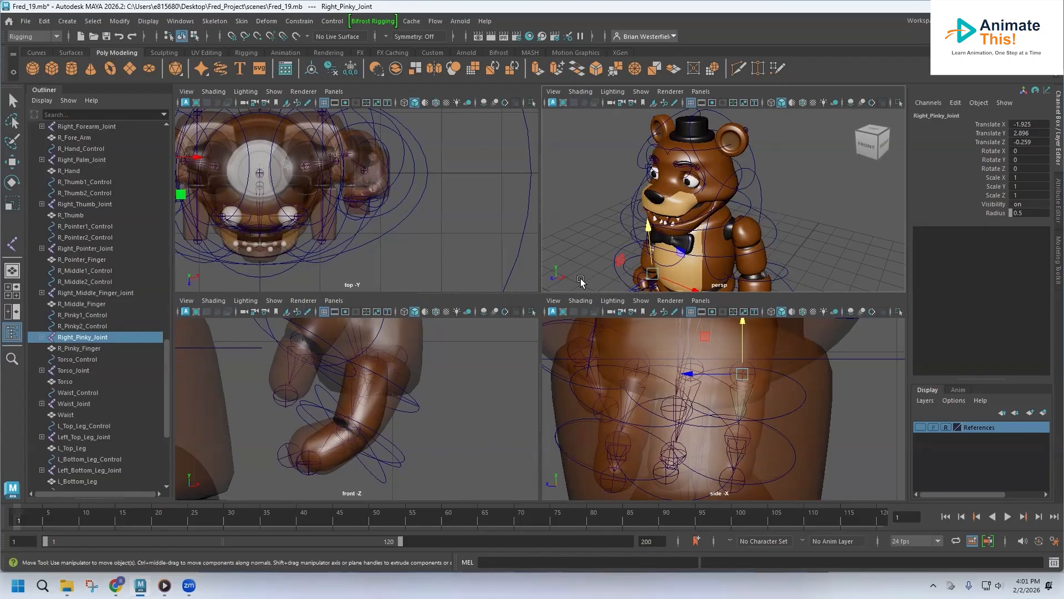
click(25, 20)
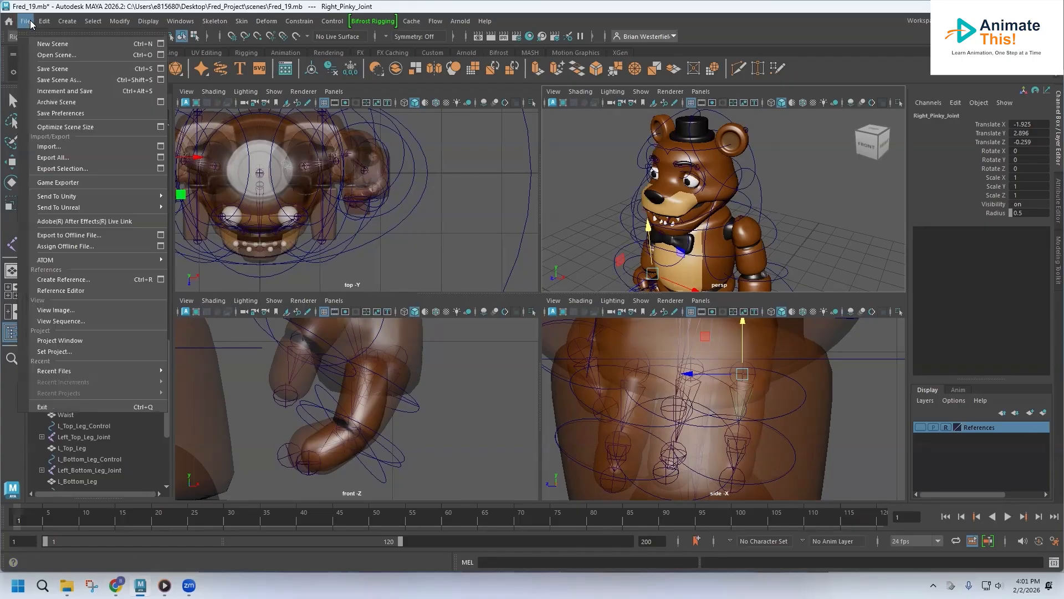
click(53, 72)
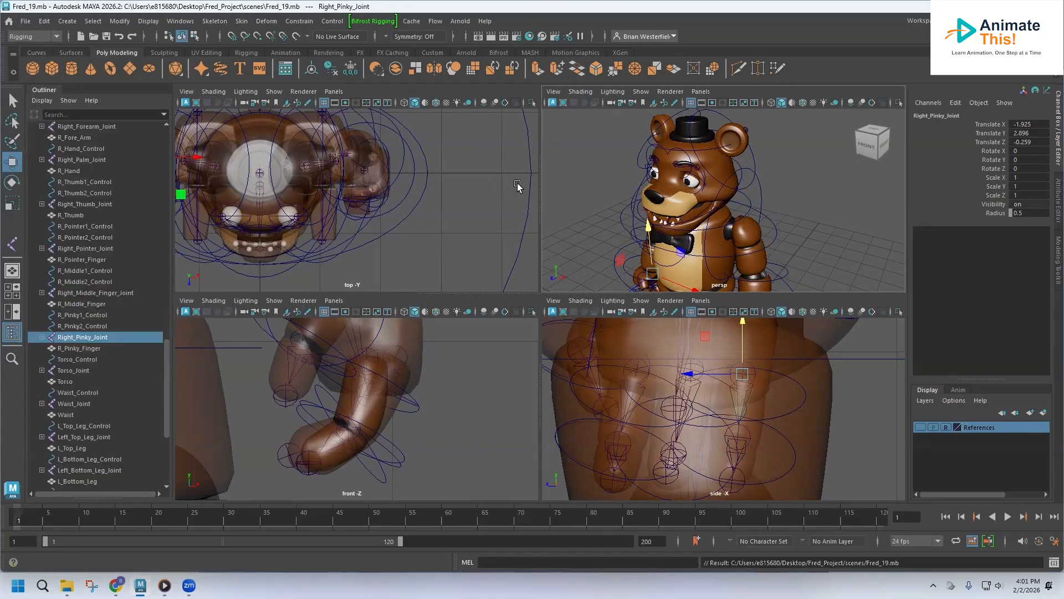